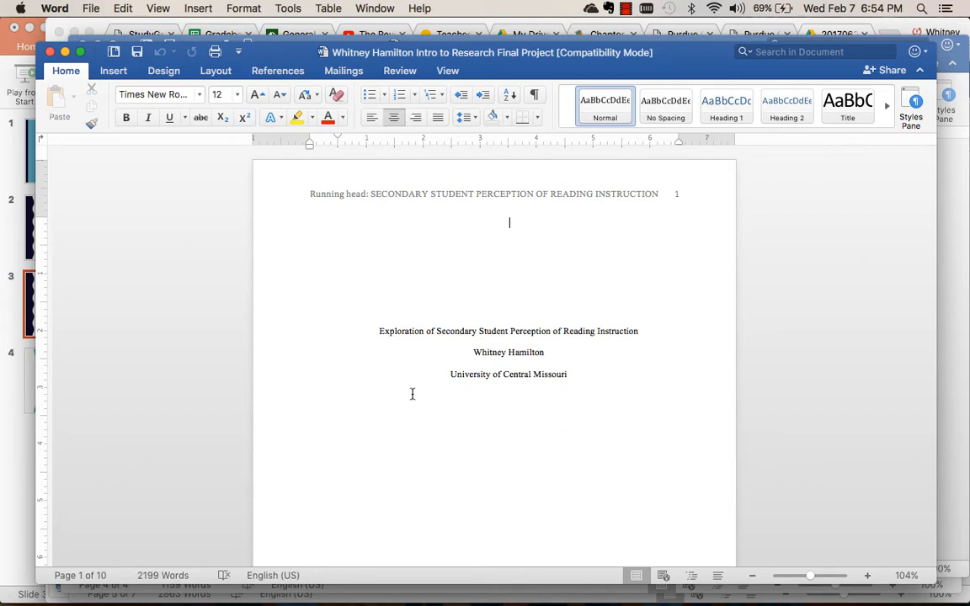
Open the running headers on the title page and page 2 to examine their text, closing each one again.
{"action": "double_click", "coordinate": [457, 193]}
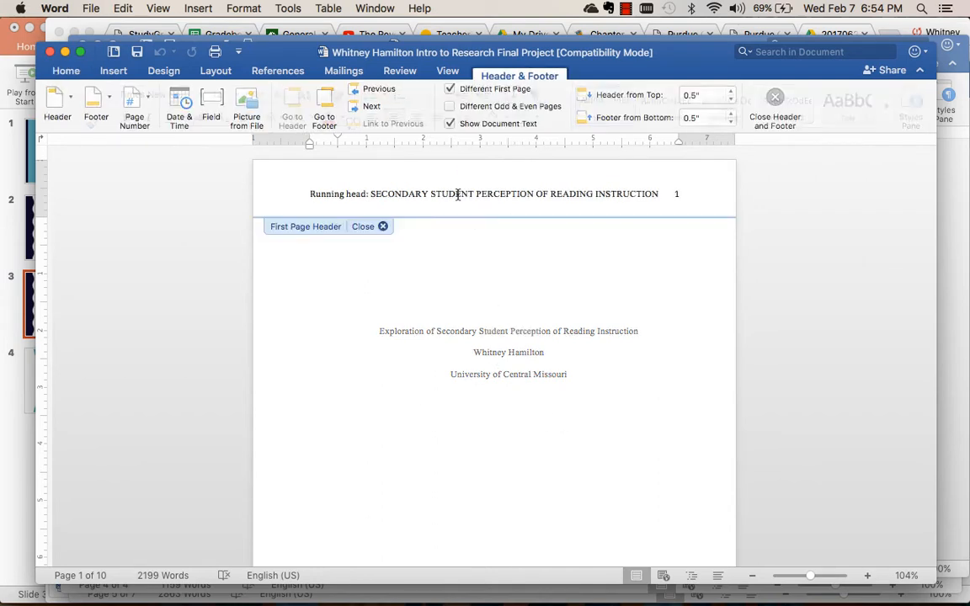
{"action": "double_click", "coordinate": [455, 273]}
{"action": "scroll", "coordinate": [456, 275], "scroll_direction": "down", "scroll_amount": 5}
{"action": "scroll", "coordinate": [454, 274], "scroll_direction": "down", "scroll_amount": 3}
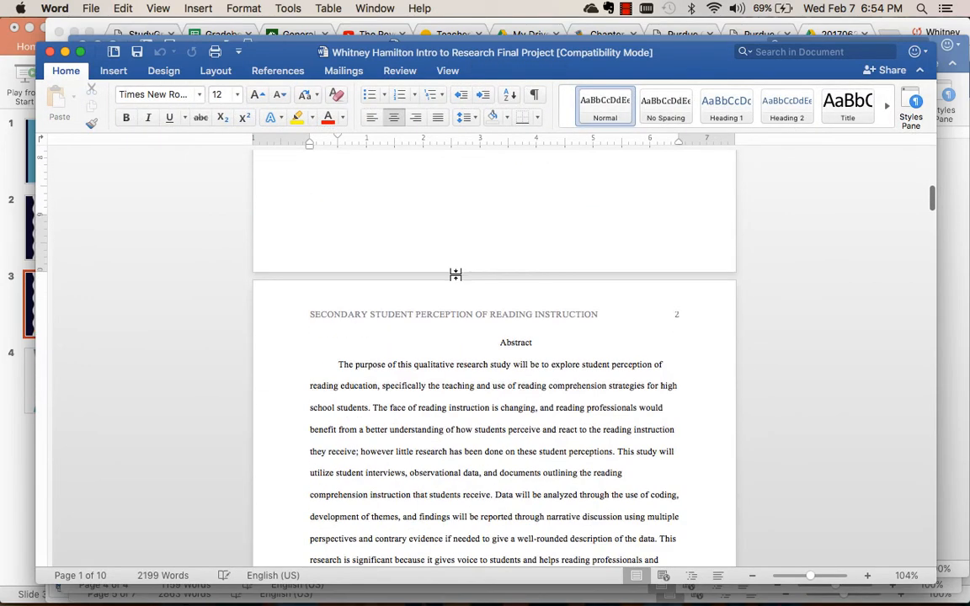
{"action": "triple_click", "coordinate": [417, 314]}
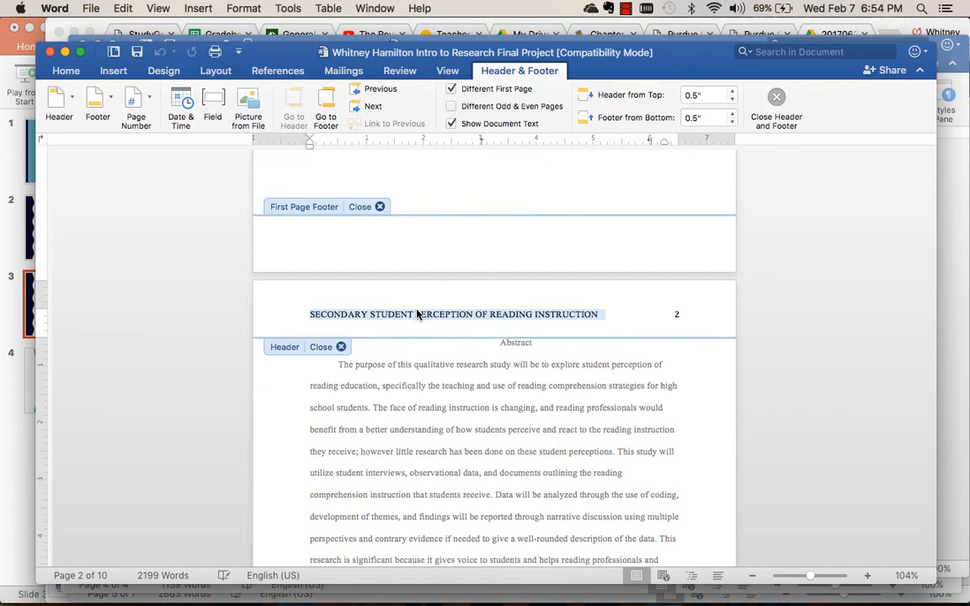
{"action": "left_click", "coordinate": [321, 347]}
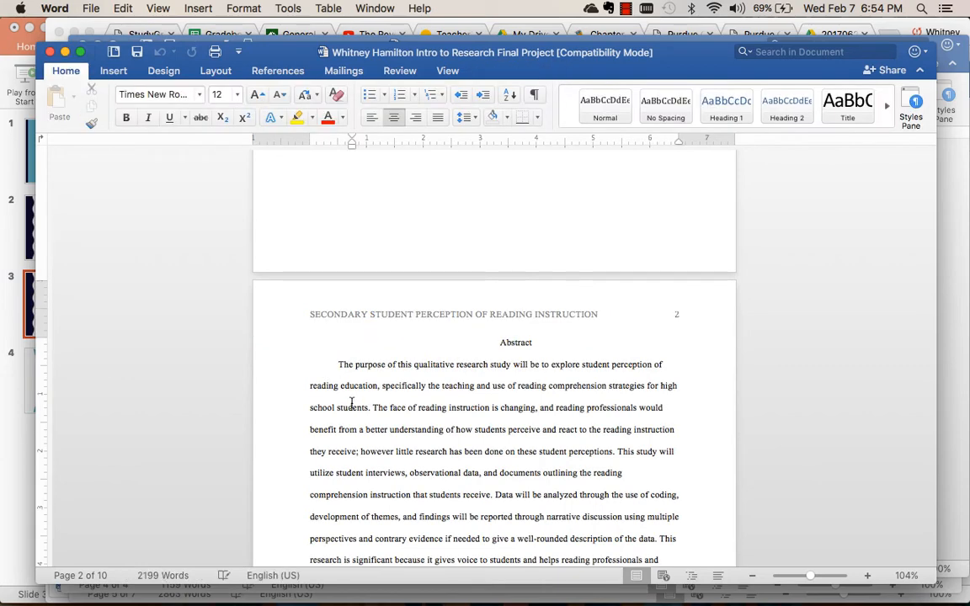
Review the paper's opening sections from the Abstract on, and highlight the Literature Review heading.
{"action": "scroll", "coordinate": [352, 405], "scroll_direction": "down", "scroll_amount": 3}
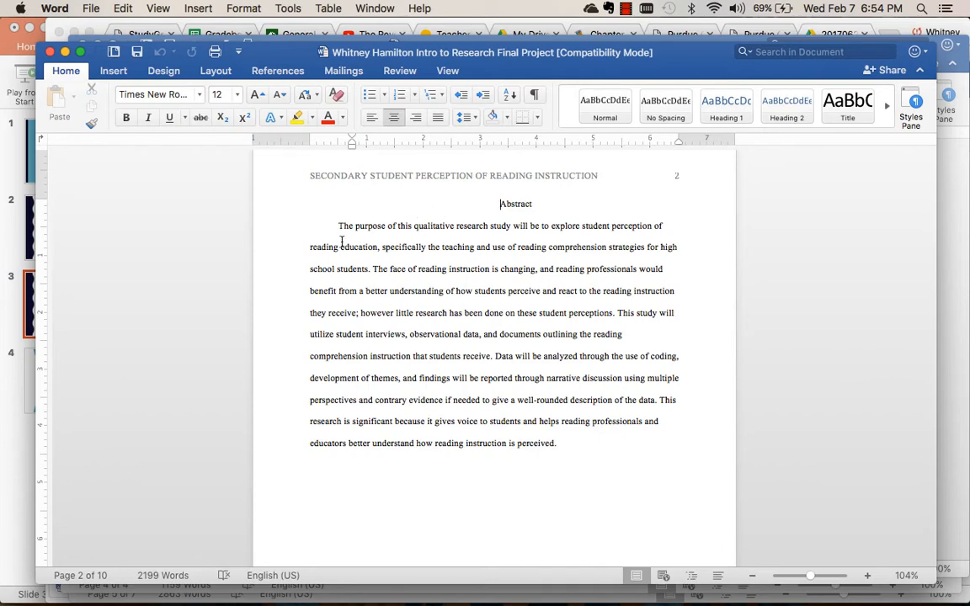
{"action": "scroll", "coordinate": [472, 333], "scroll_direction": "down", "scroll_amount": 2}
{"action": "scroll", "coordinate": [402, 326], "scroll_direction": "up", "scroll_amount": 4}
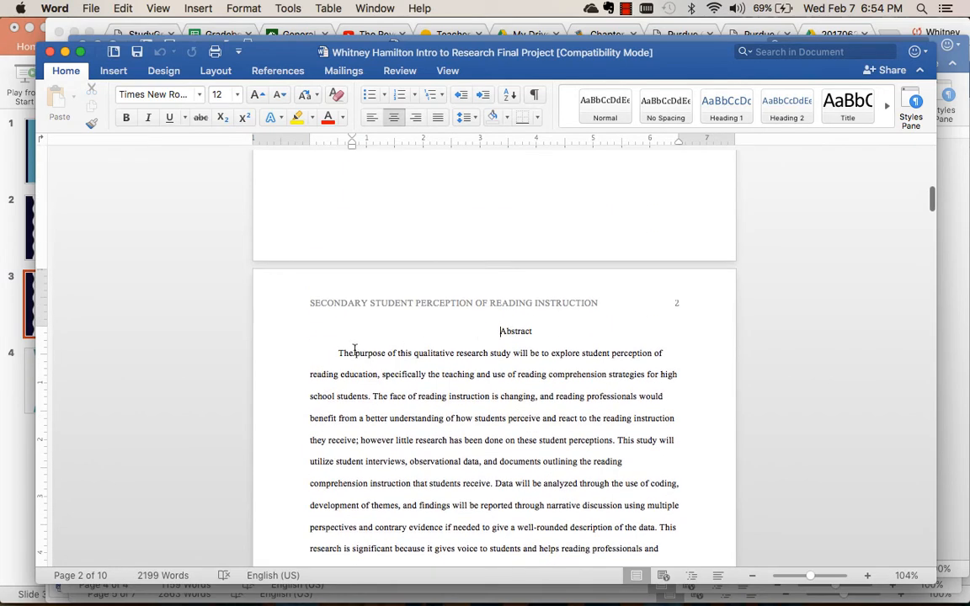
{"action": "scroll", "coordinate": [343, 353], "scroll_direction": "down", "scroll_amount": 12}
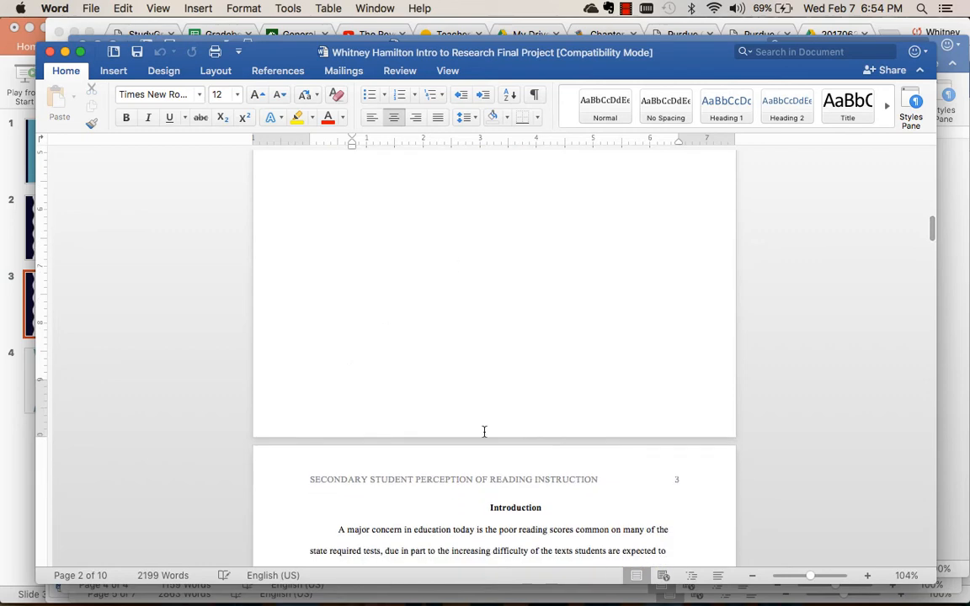
{"action": "scroll", "coordinate": [484, 432], "scroll_direction": "down", "scroll_amount": 5}
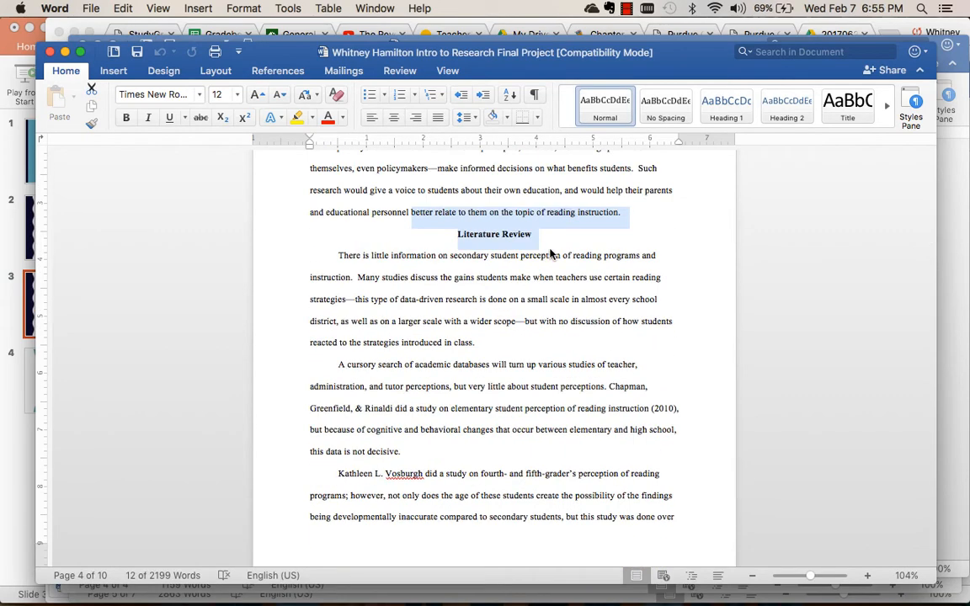
{"action": "left_click", "coordinate": [554, 242]}
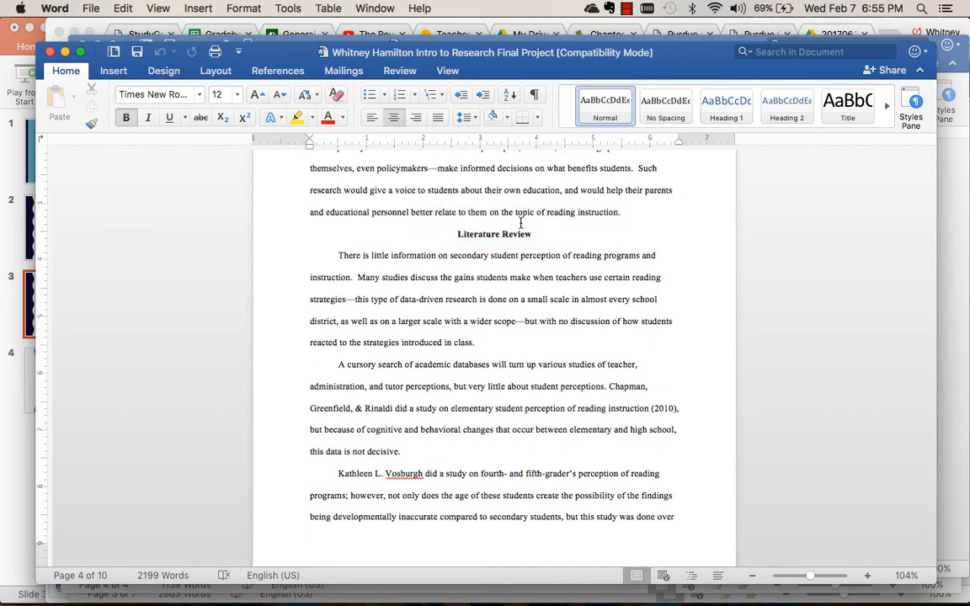
{"action": "left_click_drag", "start_coordinate": [532, 234], "coordinate": [448, 233]}
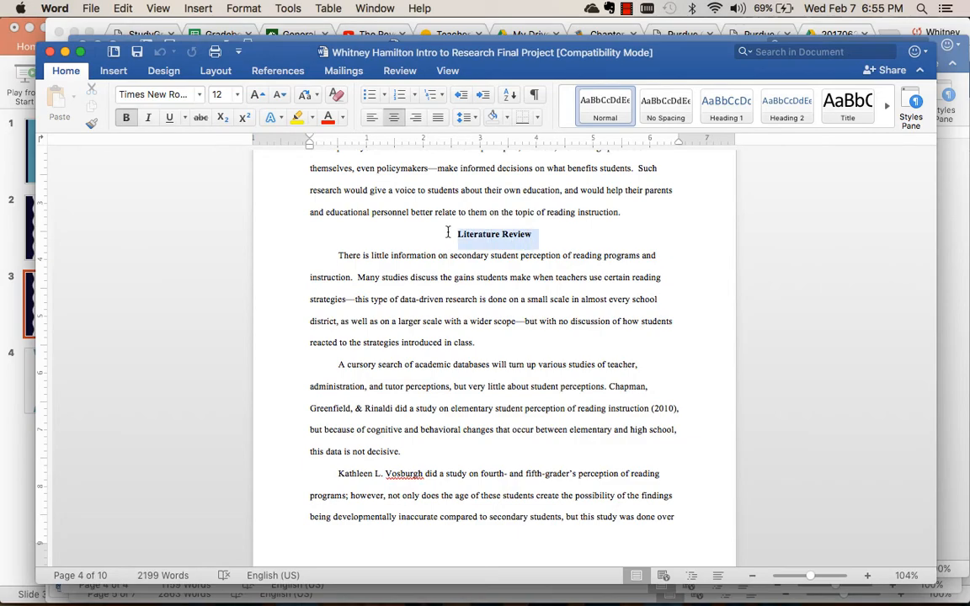
Review the section headings that follow the Literature Review through Limitations of Study, highlighting the Data Analysis heading.
{"action": "scroll", "coordinate": [507, 341], "scroll_direction": "down", "scroll_amount": 2}
{"action": "scroll", "coordinate": [507, 341], "scroll_direction": "down", "scroll_amount": 15}
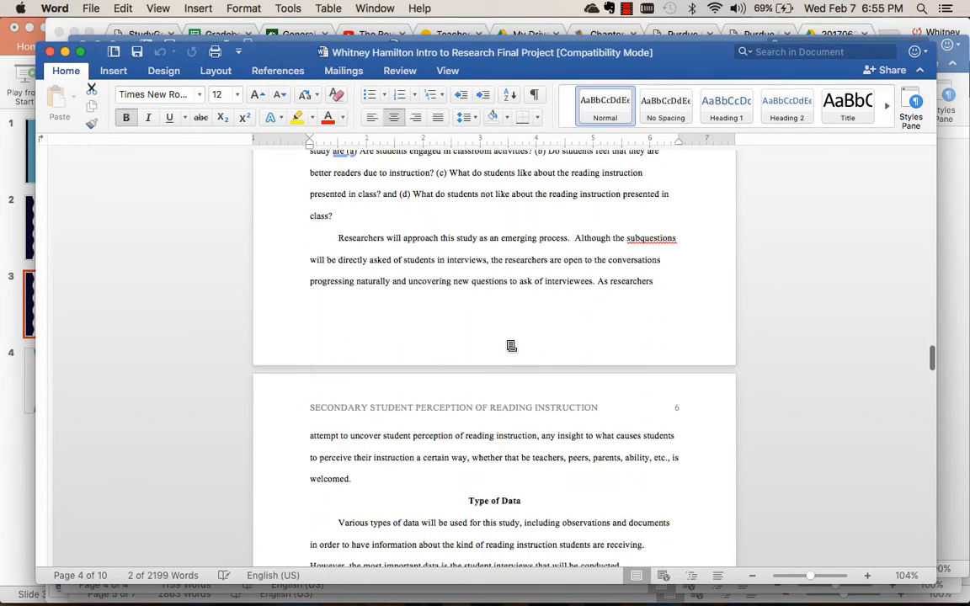
{"action": "scroll", "coordinate": [511, 346], "scroll_direction": "down", "scroll_amount": 20}
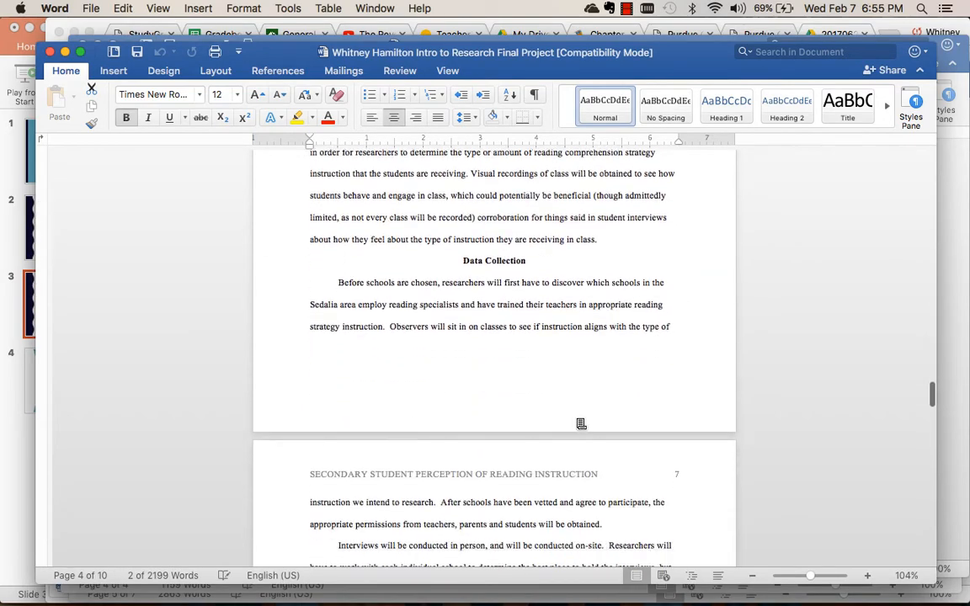
{"action": "scroll", "coordinate": [577, 419], "scroll_direction": "down", "scroll_amount": 10}
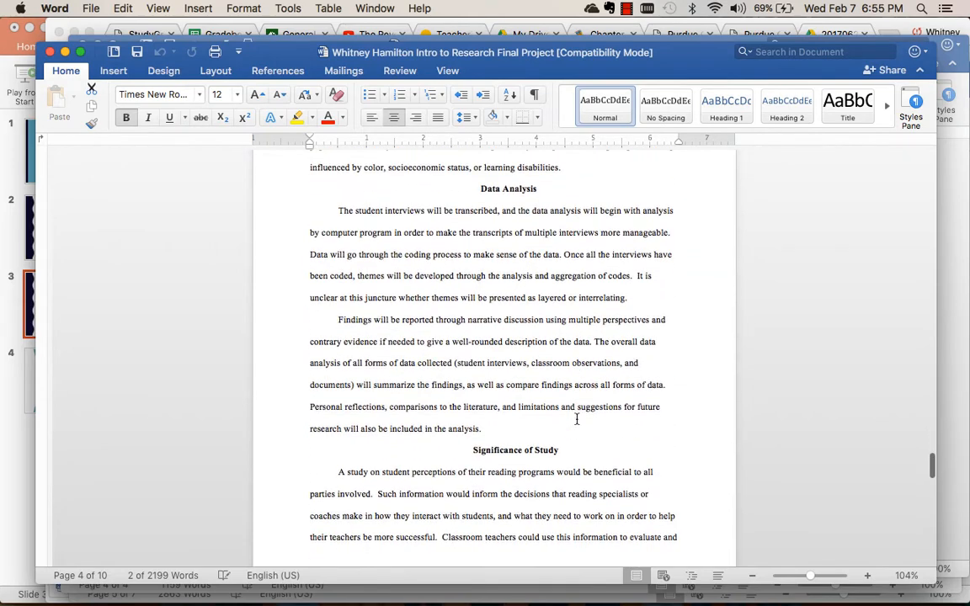
{"action": "left_click_drag", "start_coordinate": [483, 189], "coordinate": [541, 199]}
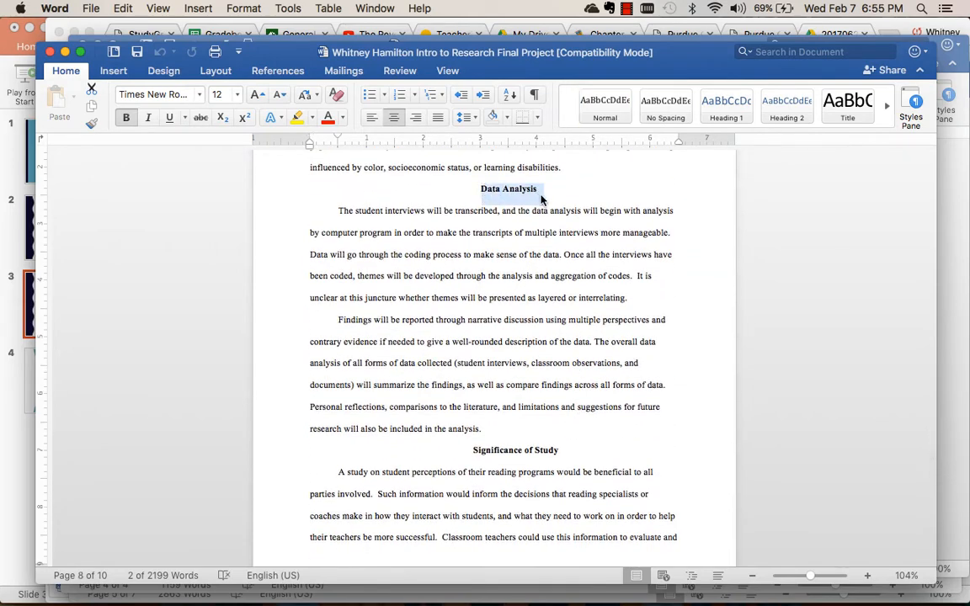
{"action": "scroll", "coordinate": [541, 199], "scroll_direction": "down", "scroll_amount": 15}
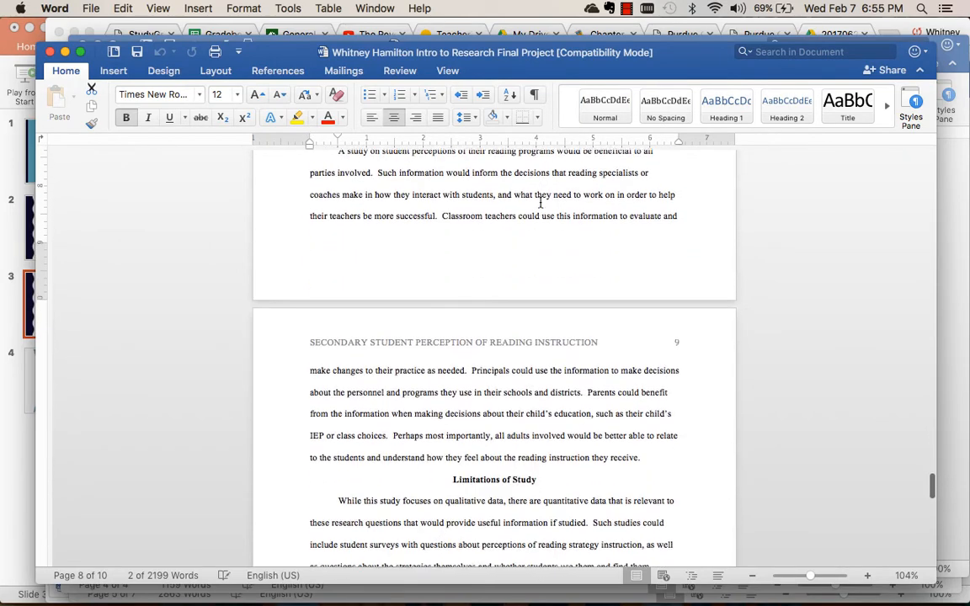
{"action": "scroll", "coordinate": [546, 201], "scroll_direction": "up", "scroll_amount": 3}
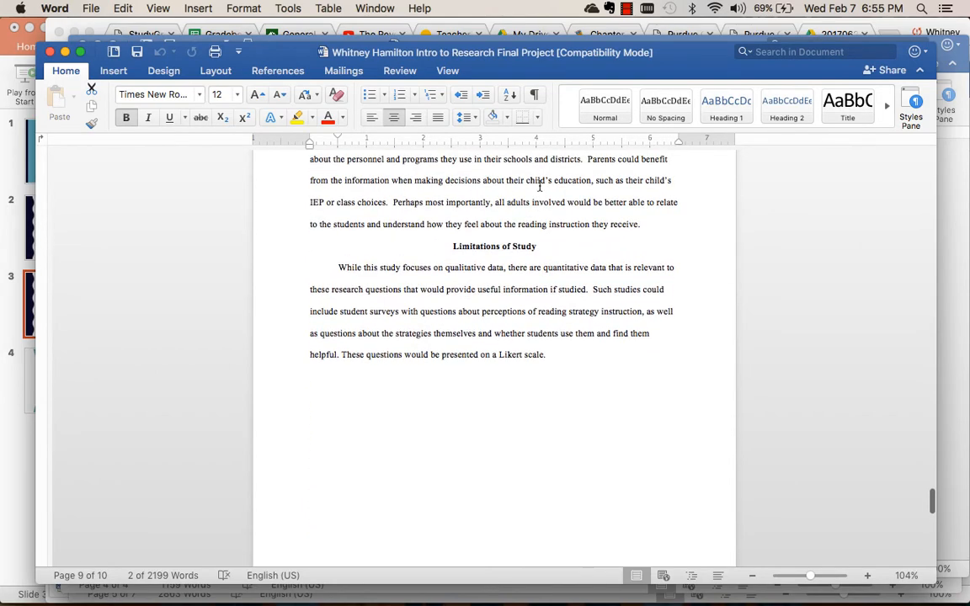
Examine the References page by highlighting its heading and its entries, and return to the title page.
{"action": "scroll", "coordinate": [543, 194], "scroll_direction": "down", "scroll_amount": 10}
{"action": "left_click", "coordinate": [495, 205]}
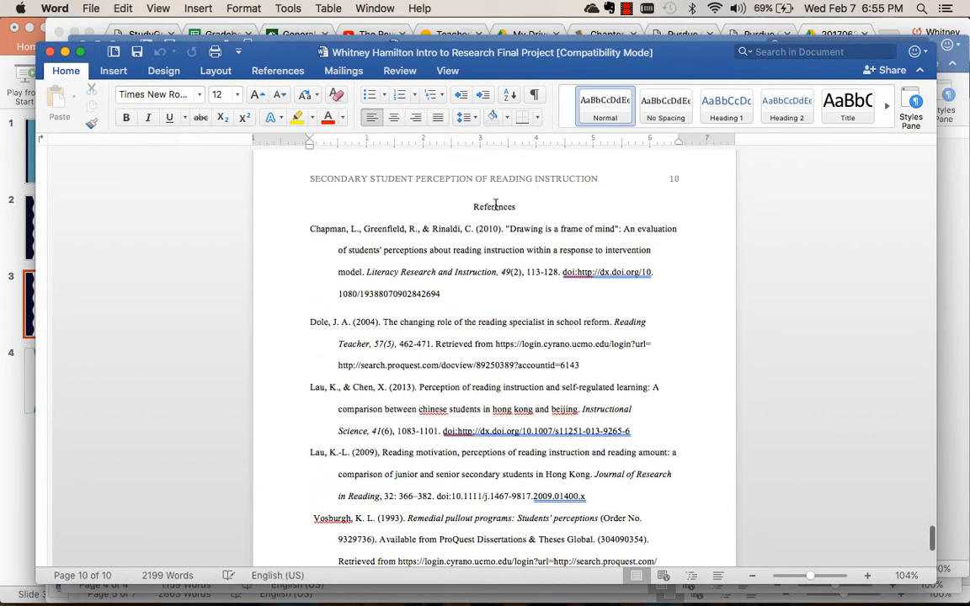
{"action": "left_click_drag", "start_coordinate": [479, 207], "coordinate": [520, 207]}
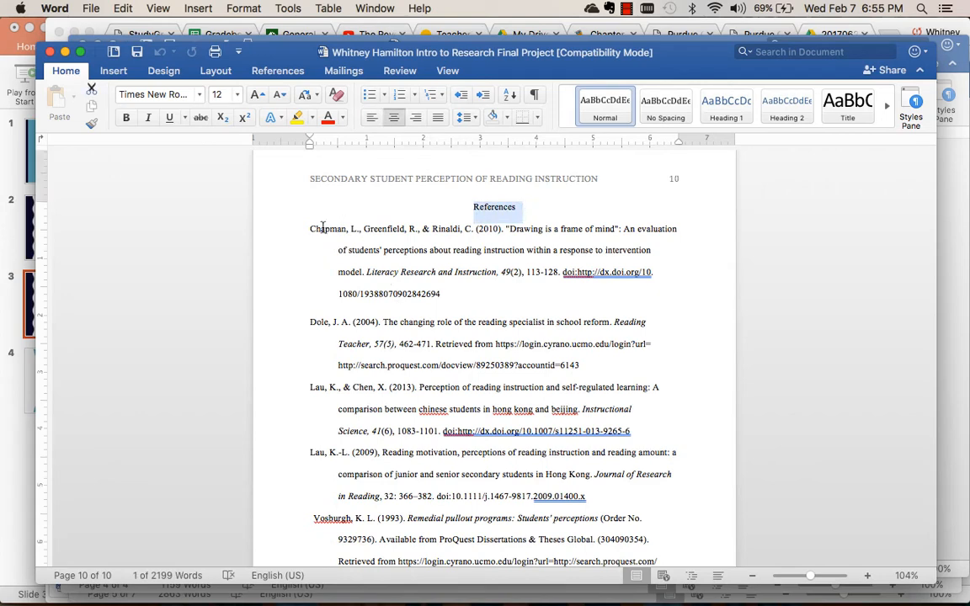
{"action": "left_click_drag", "start_coordinate": [305, 230], "coordinate": [587, 497]}
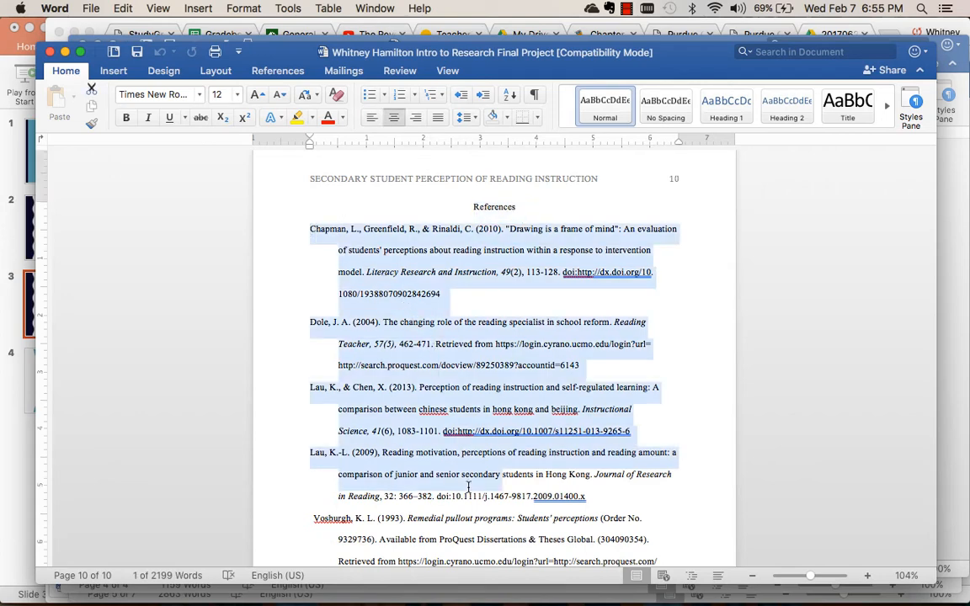
{"action": "scroll", "coordinate": [468, 487], "scroll_direction": "down", "scroll_amount": 3}
{"action": "scroll", "coordinate": [466, 485], "scroll_direction": "up", "scroll_amount": 10}
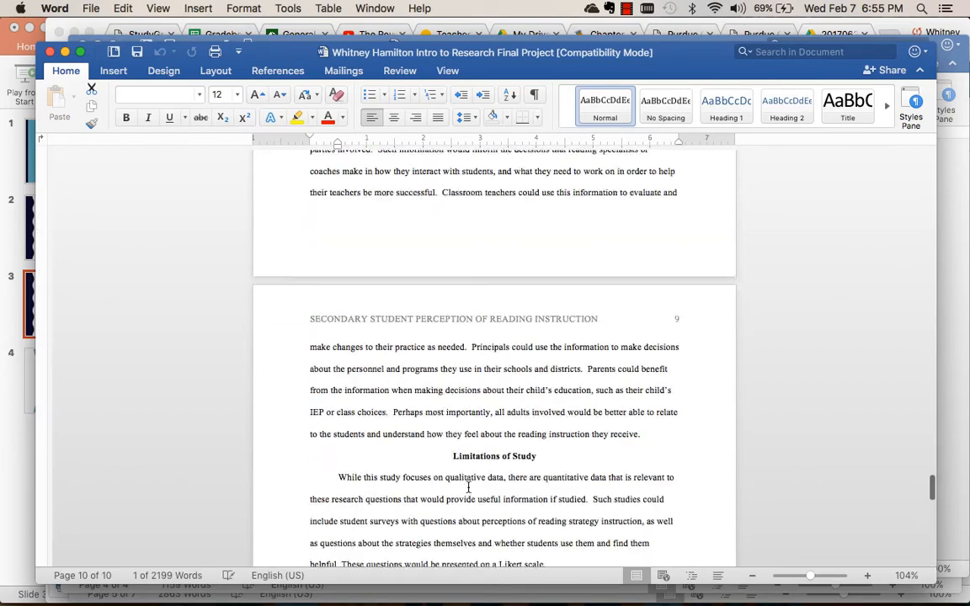
{"action": "left_click", "coordinate": [412, 433]}
{"action": "scroll", "coordinate": [408, 427], "scroll_direction": "up", "scroll_amount": 20}
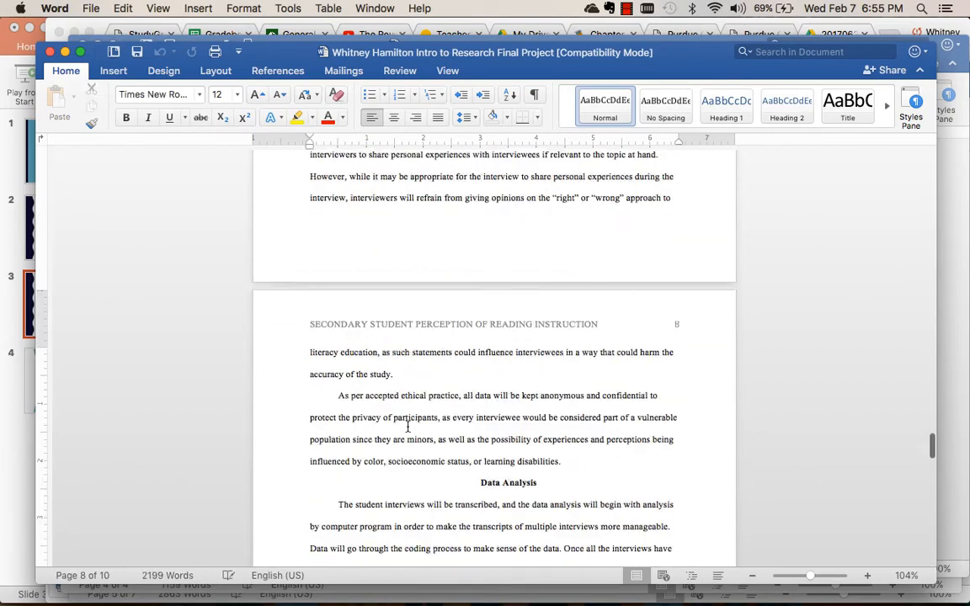
{"action": "scroll", "coordinate": [408, 426], "scroll_direction": "up", "scroll_amount": 20}
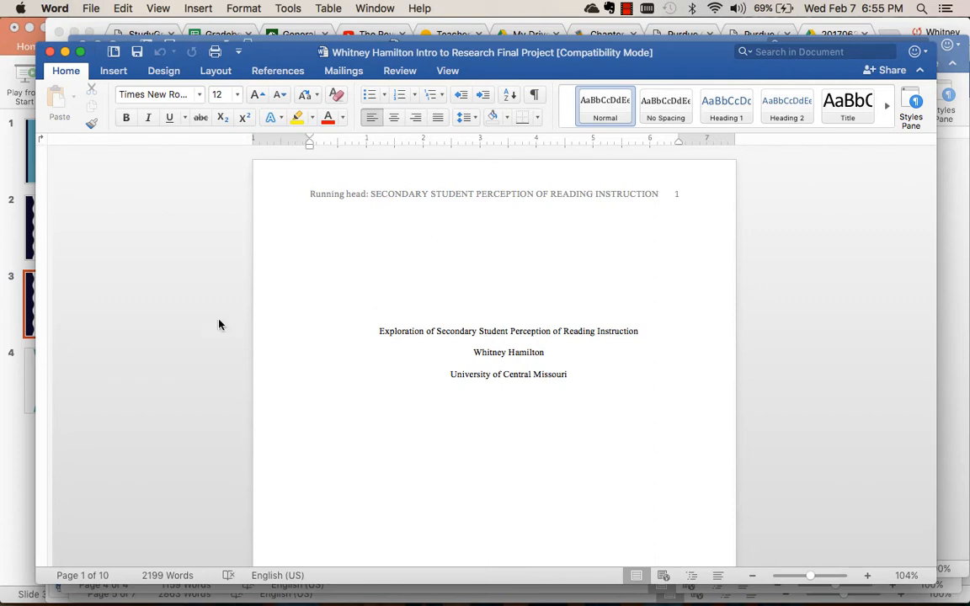
Switch to PowerPoint, present slide 4, "Setting Up Your Paper", and end the slide show.
{"action": "left_click", "coordinate": [9, 257]}
{"action": "left_click", "coordinate": [82, 411]}
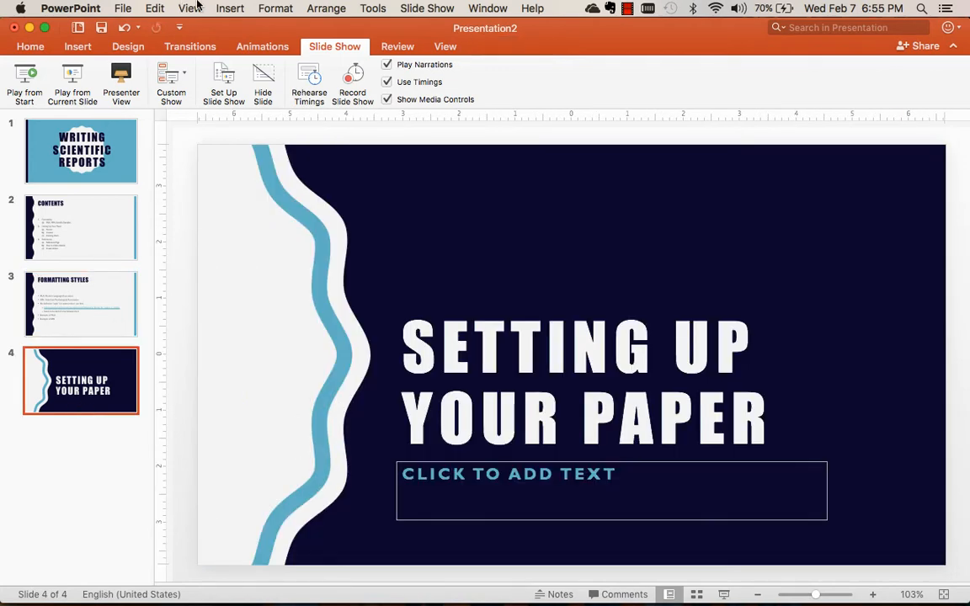
{"action": "left_click", "coordinate": [83, 74]}
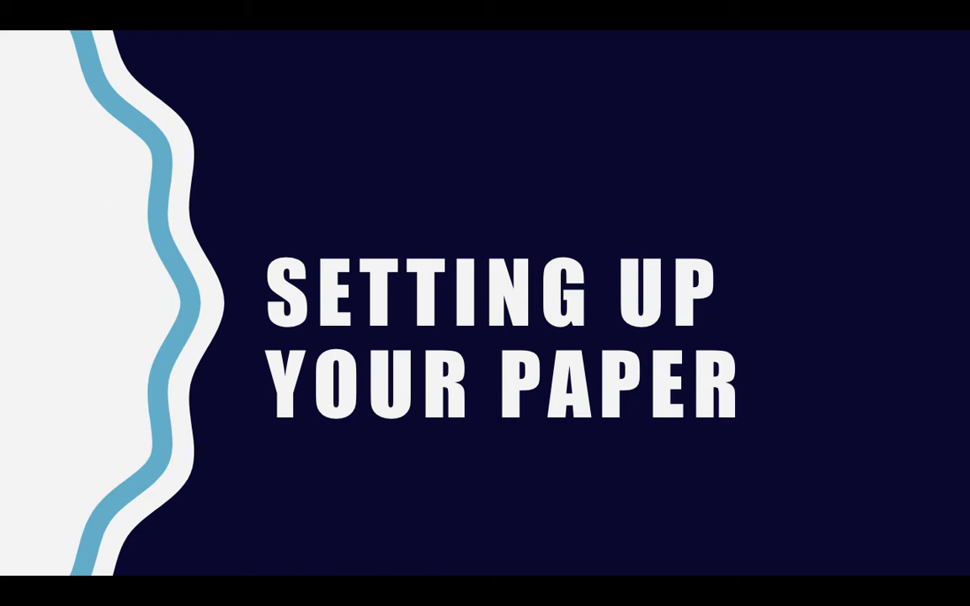
{"action": "key", "text": "Escape"}
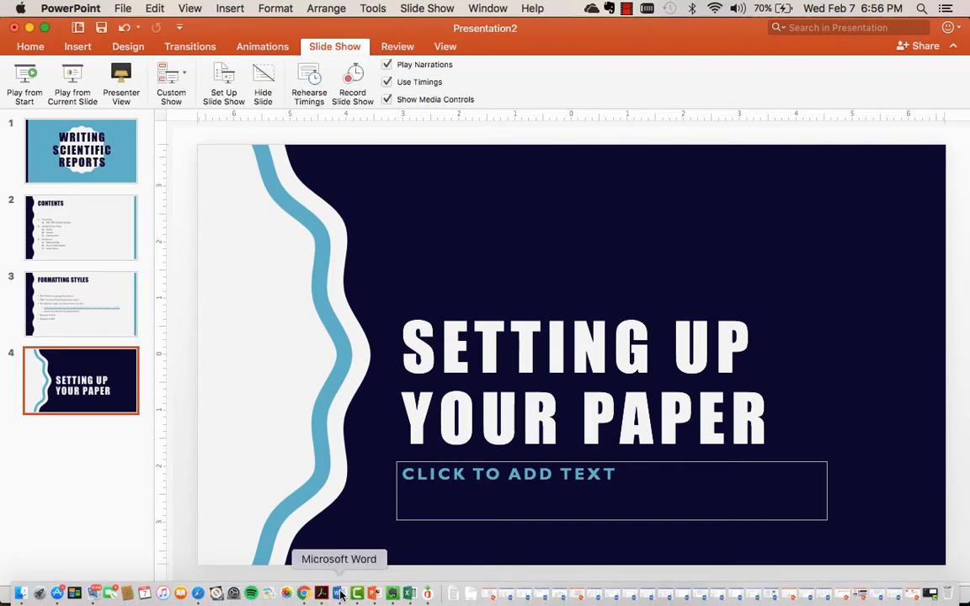
Switch back to the paper in Word and select the entire document text.
{"action": "left_click", "coordinate": [303, 594]}
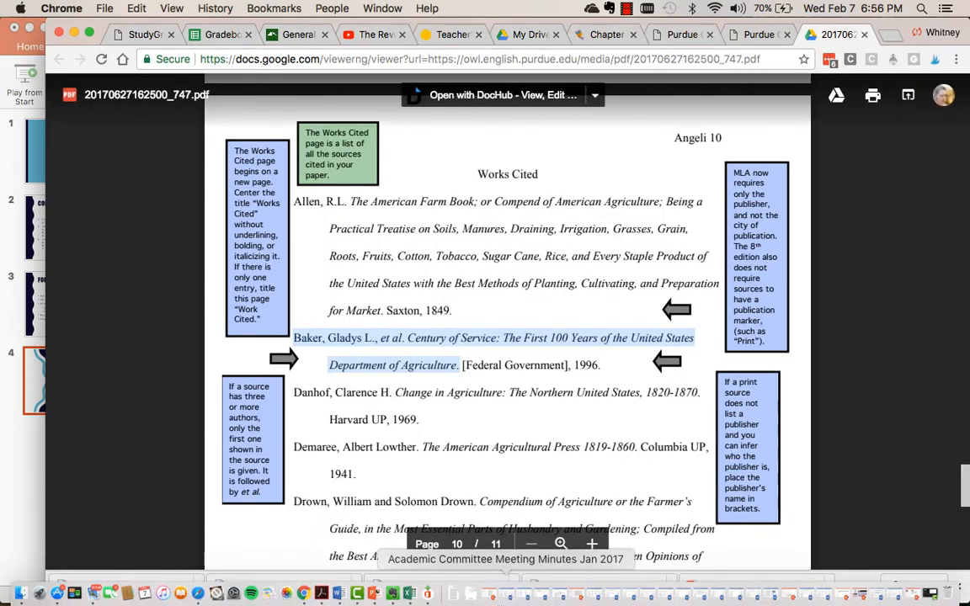
{"action": "left_click", "coordinate": [337, 595]}
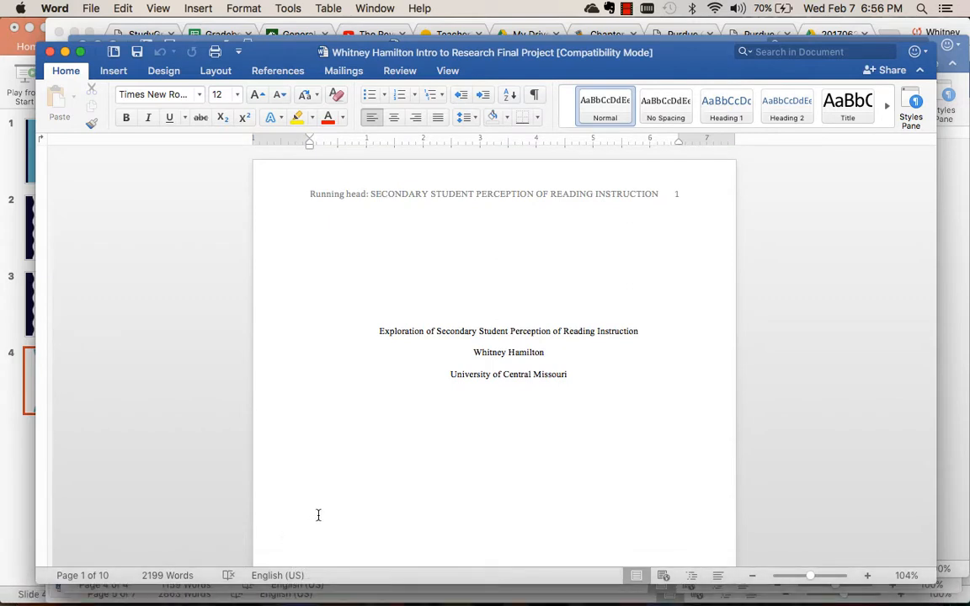
{"action": "left_click", "coordinate": [459, 405]}
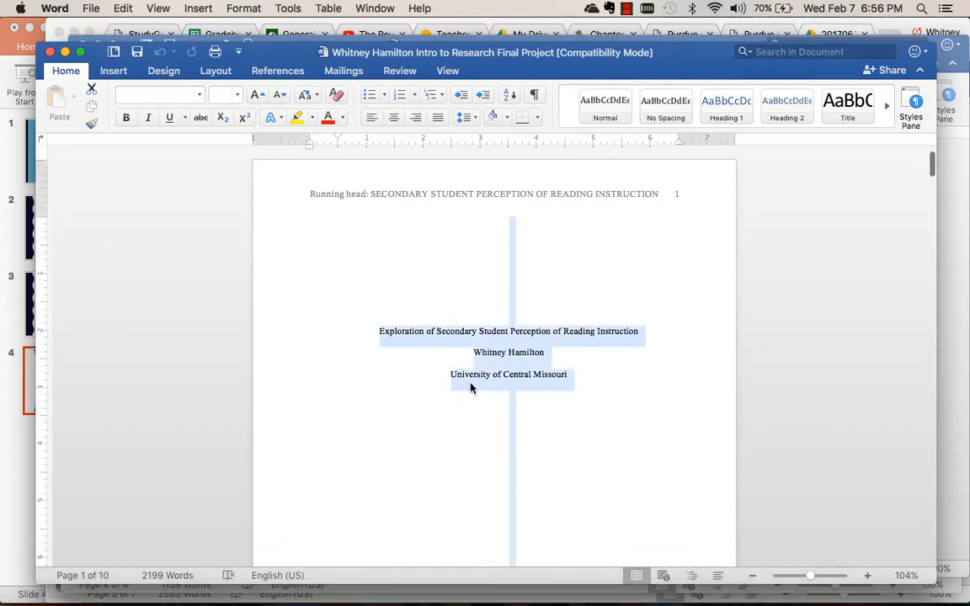
{"action": "key", "text": "super+a"}
{"action": "scroll", "coordinate": [734, 267], "scroll_direction": "down", "scroll_amount": 15}
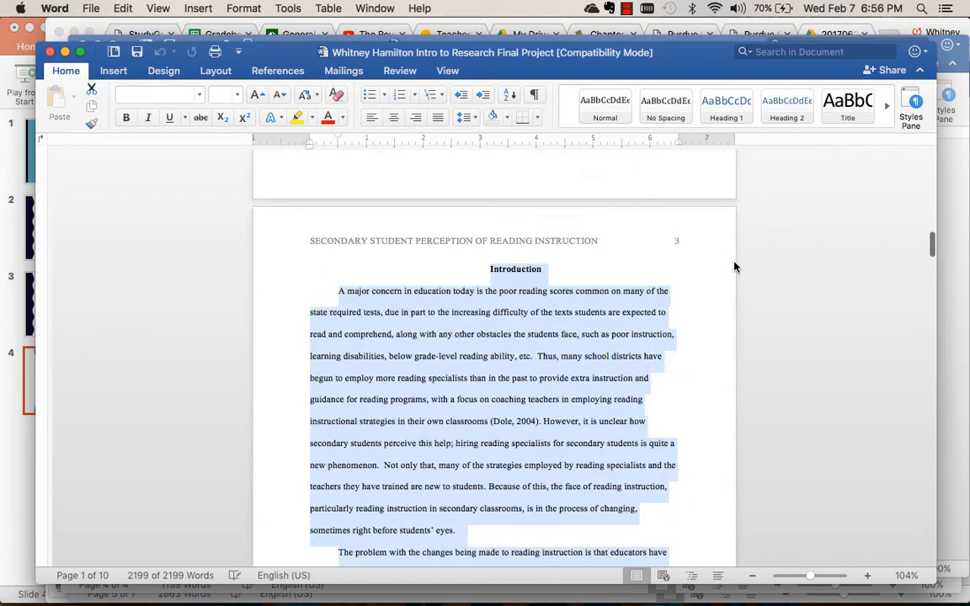
{"action": "scroll", "coordinate": [734, 267], "scroll_direction": "up", "scroll_amount": 15}
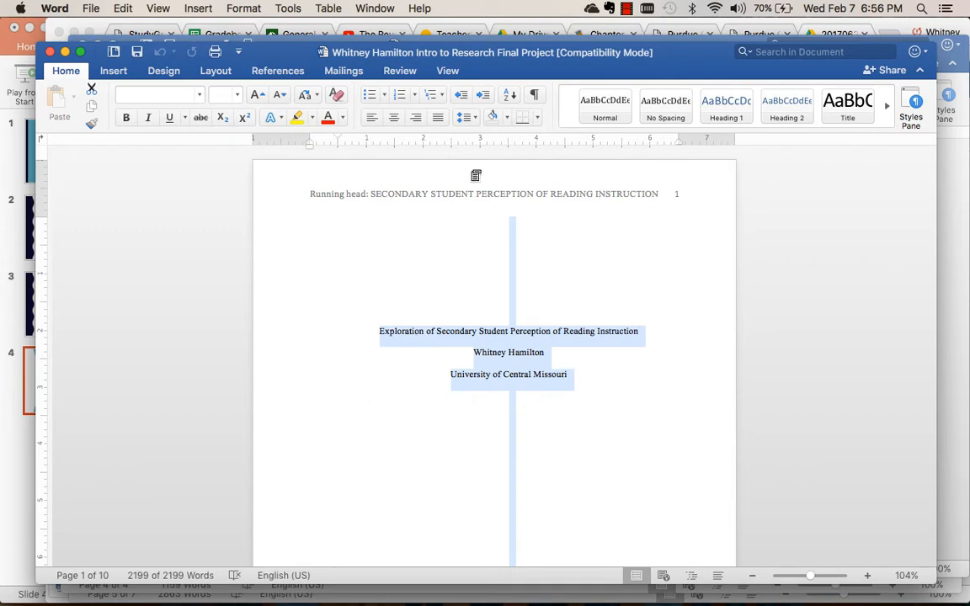
Look over the line spacing choices and set the selected text's font to Times New Roman.
{"action": "left_click", "coordinate": [473, 120]}
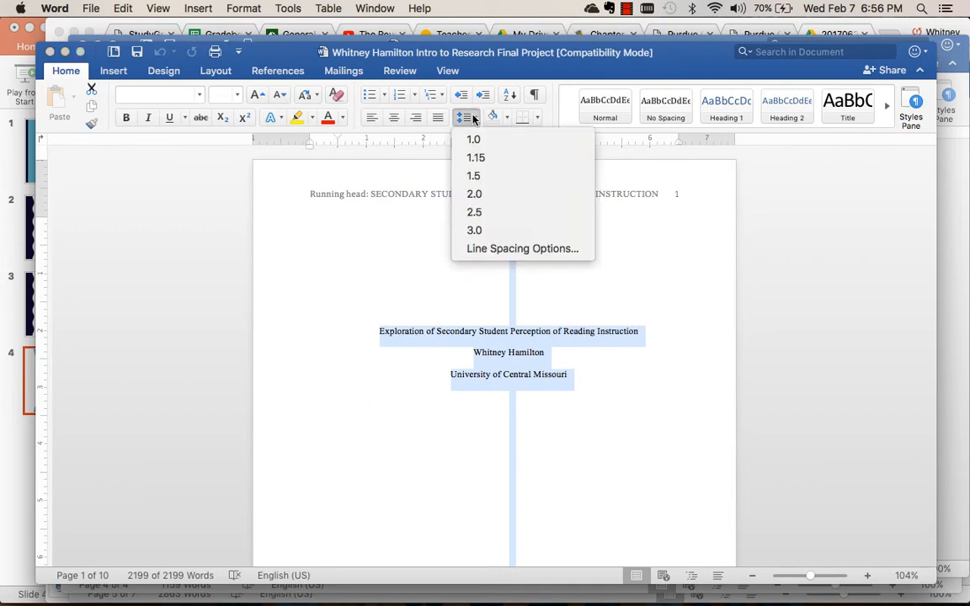
{"action": "left_click", "coordinate": [474, 120]}
{"action": "left_click", "coordinate": [203, 95]}
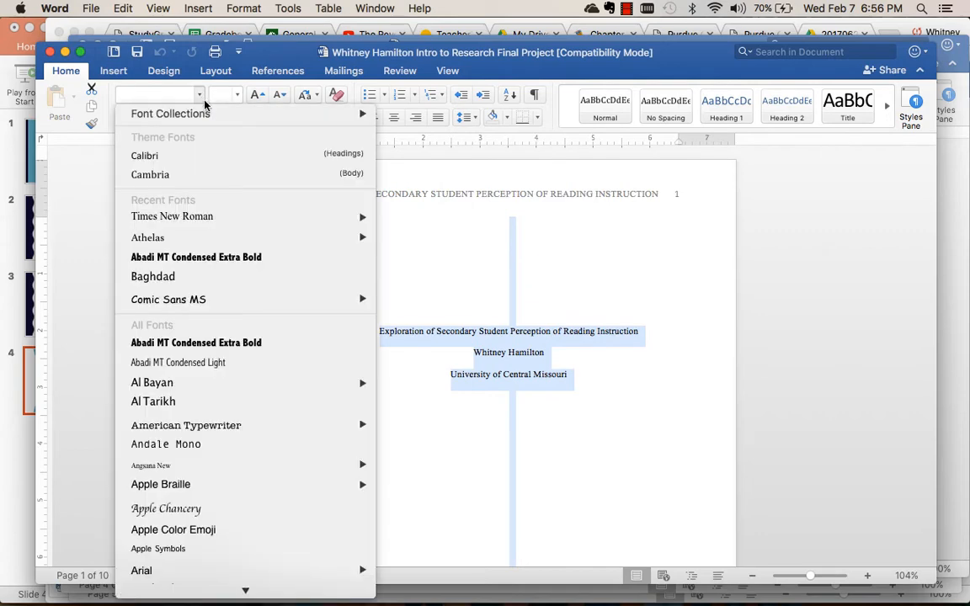
{"action": "mouse_move", "coordinate": [215, 221]}
{"action": "left_click", "coordinate": [389, 216]}
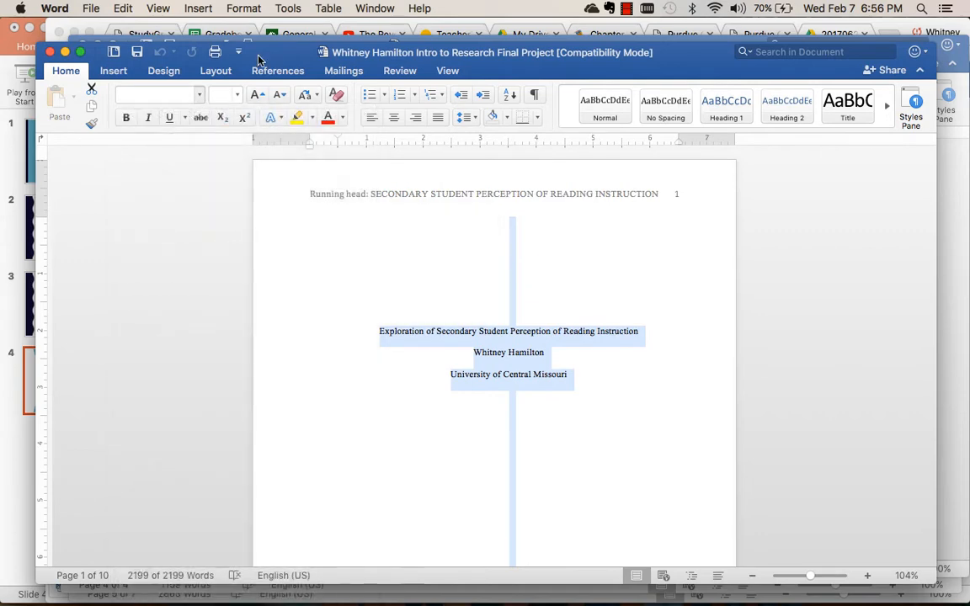
Set the selected document text to size 12 in Times New Roman and clear the selection.
{"action": "left_click", "coordinate": [239, 95]}
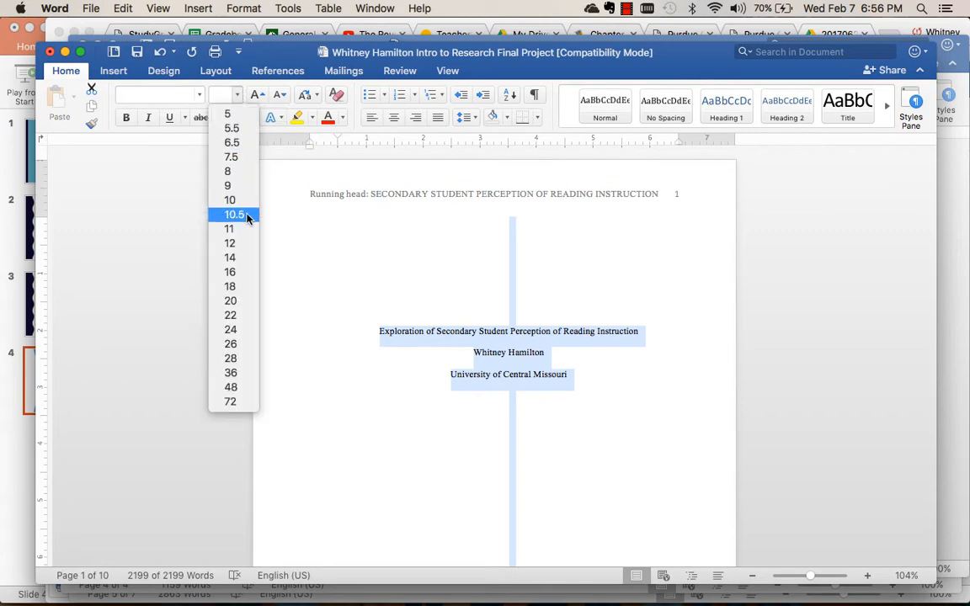
{"action": "left_click", "coordinate": [242, 243]}
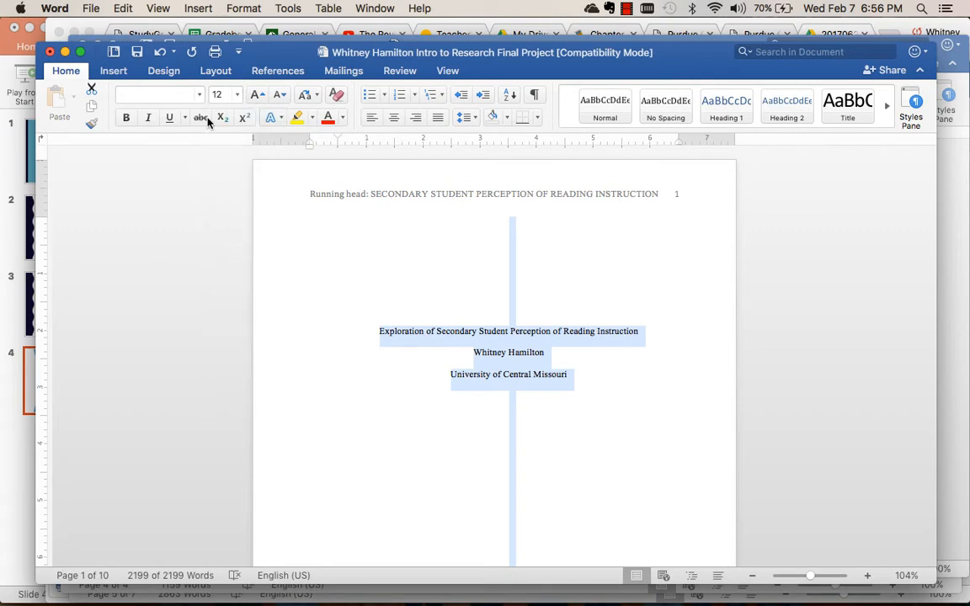
{"action": "left_click", "coordinate": [201, 96]}
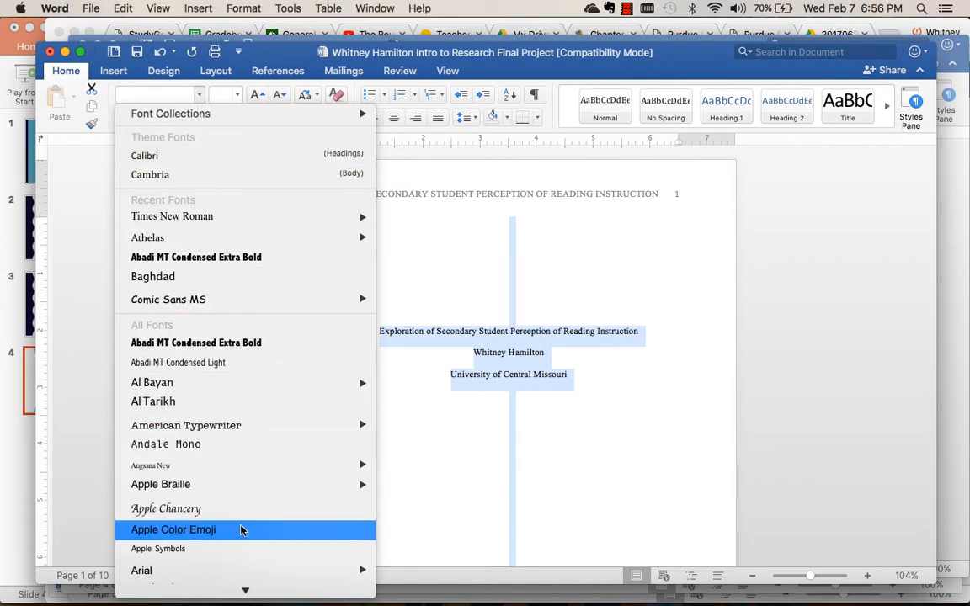
{"action": "left_click", "coordinate": [226, 217]}
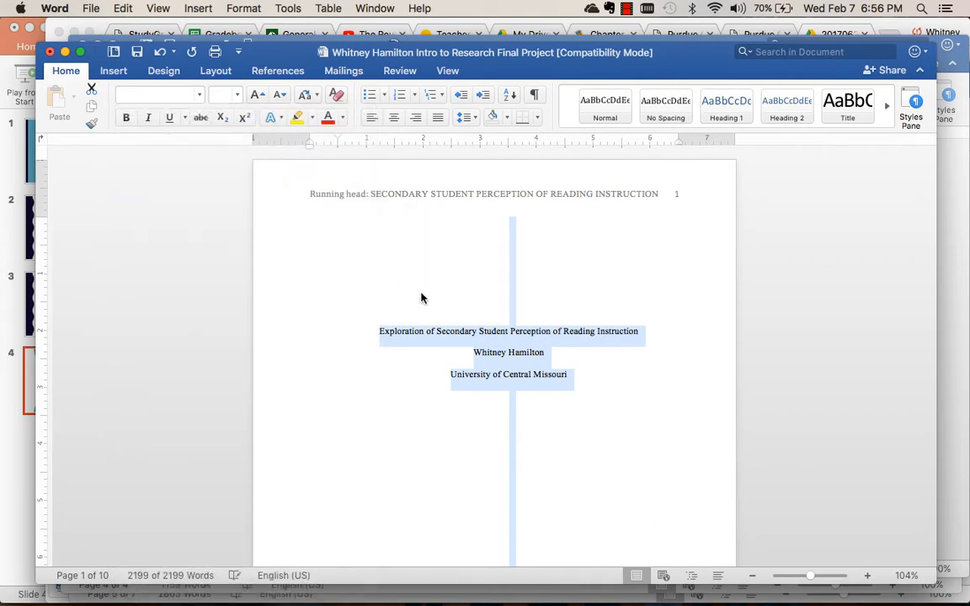
{"action": "left_click", "coordinate": [423, 289]}
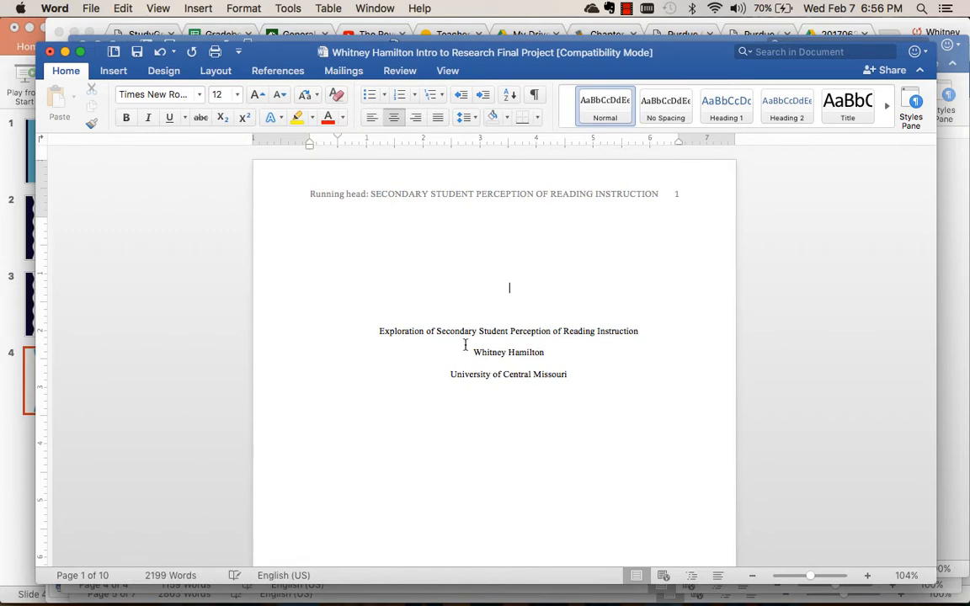
Select the entire document text and choose Double line spacing in the Paragraph settings.
{"action": "key", "text": "super+a"}
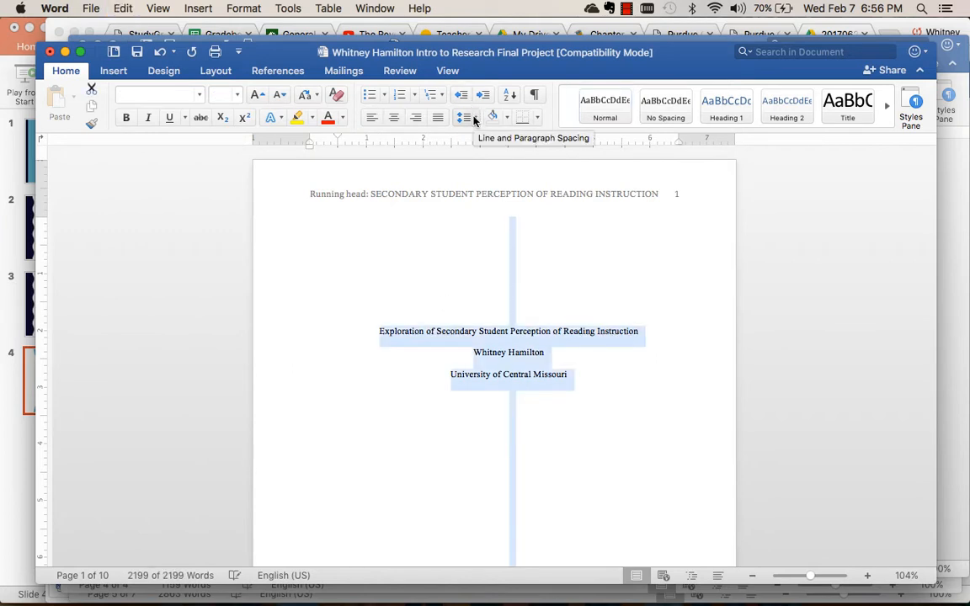
{"action": "left_click", "coordinate": [474, 120]}
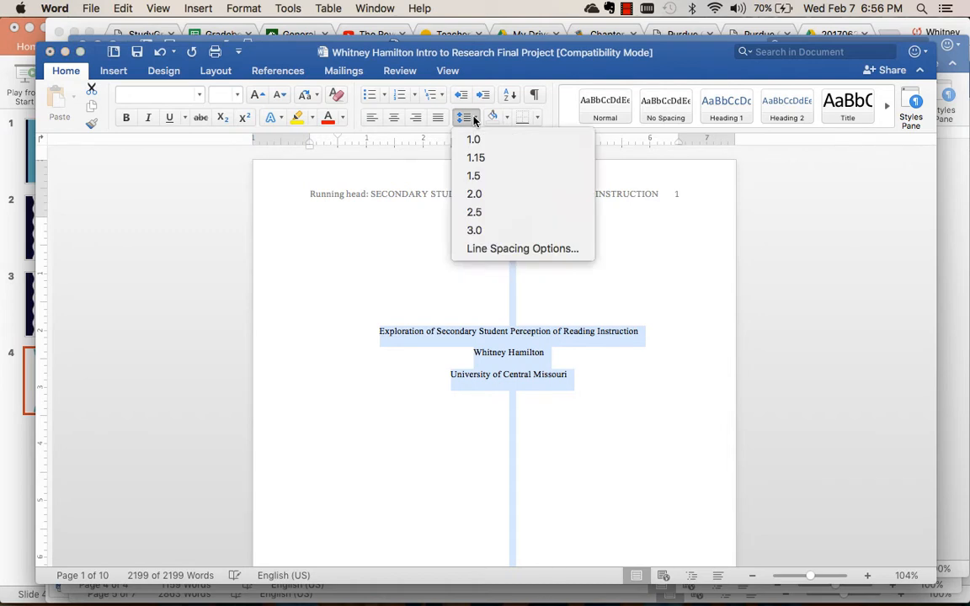
{"action": "left_click", "coordinate": [474, 119]}
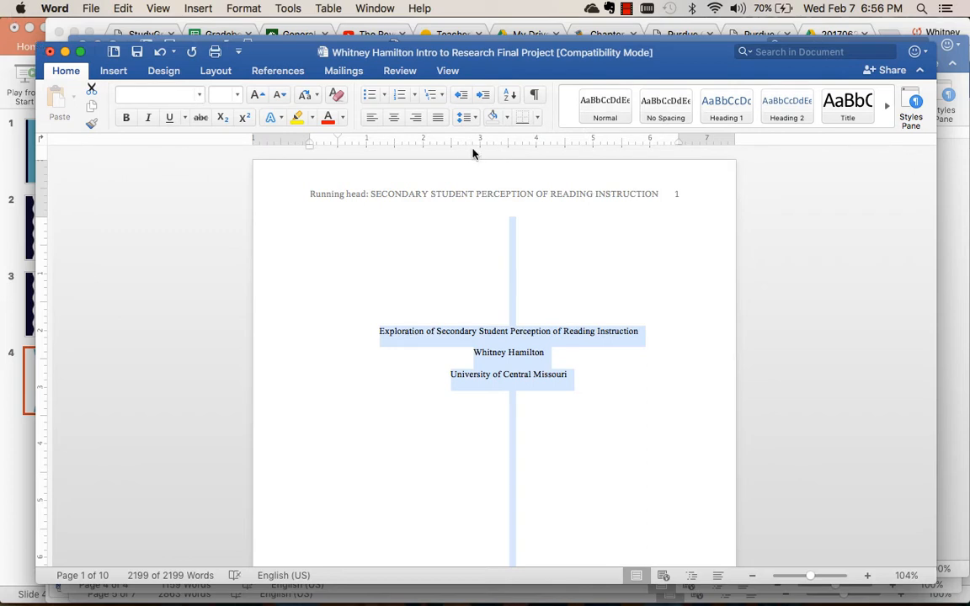
{"action": "left_click", "coordinate": [468, 118]}
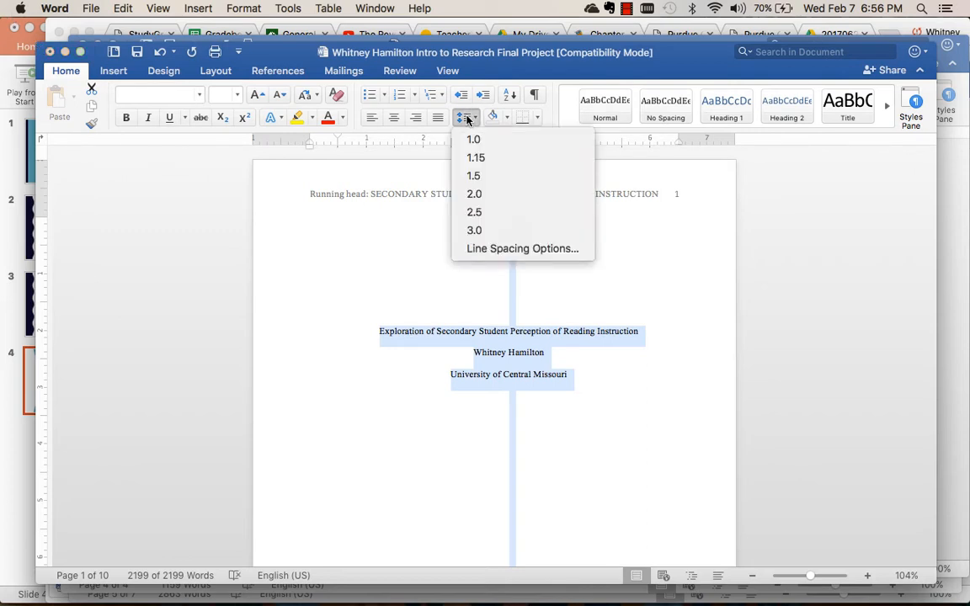
{"action": "left_click", "coordinate": [468, 118]}
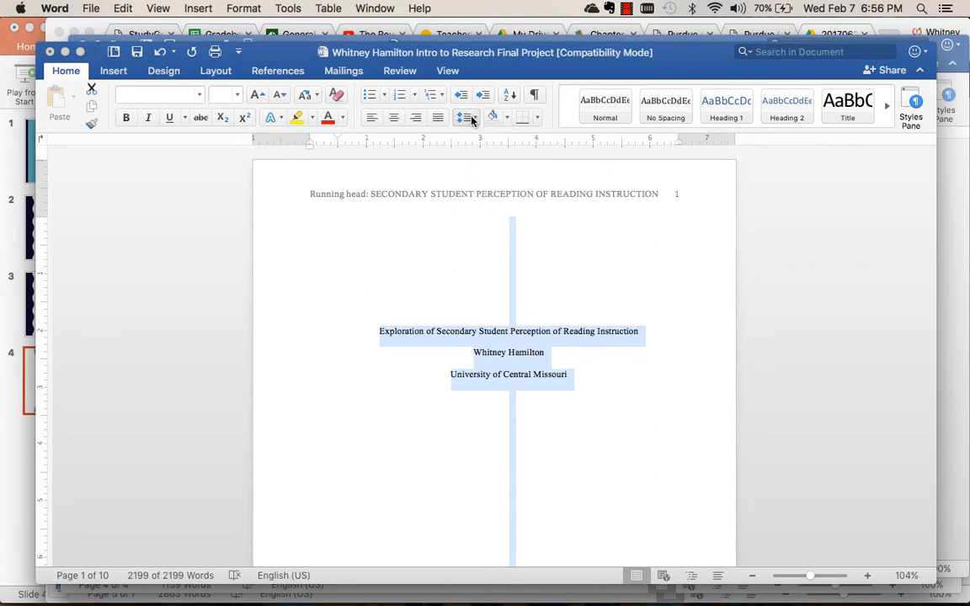
{"action": "left_click", "coordinate": [470, 119]}
{"action": "left_click", "coordinate": [471, 119]}
{"action": "left_click", "coordinate": [472, 120]}
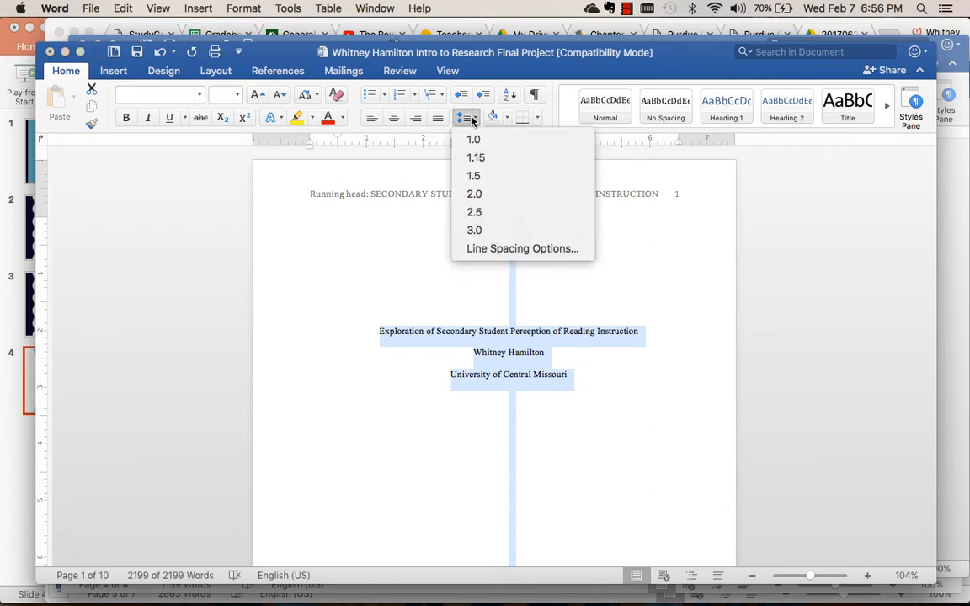
{"action": "left_click", "coordinate": [538, 255]}
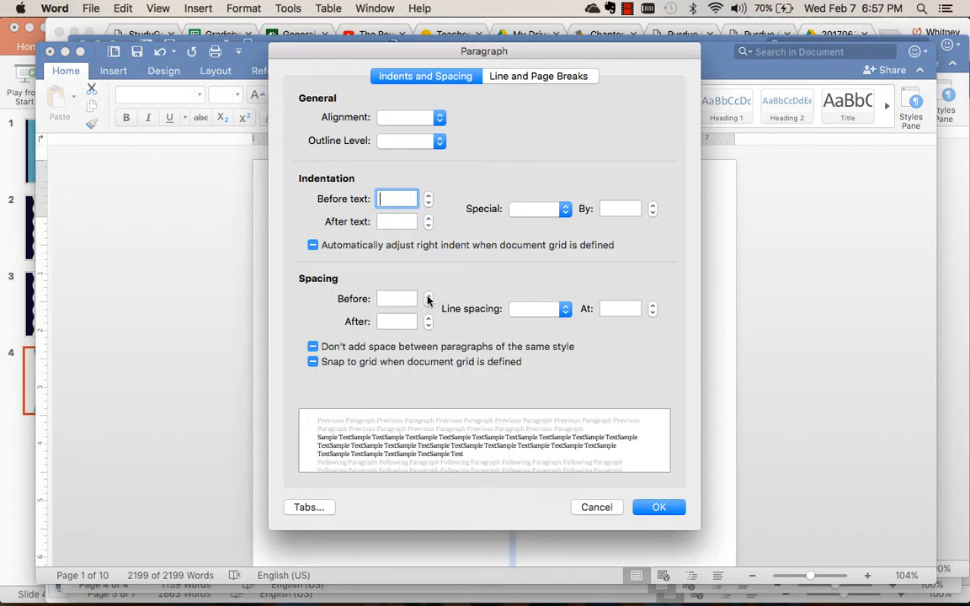
{"action": "left_click", "coordinate": [533, 312]}
{"action": "left_click", "coordinate": [530, 335]}
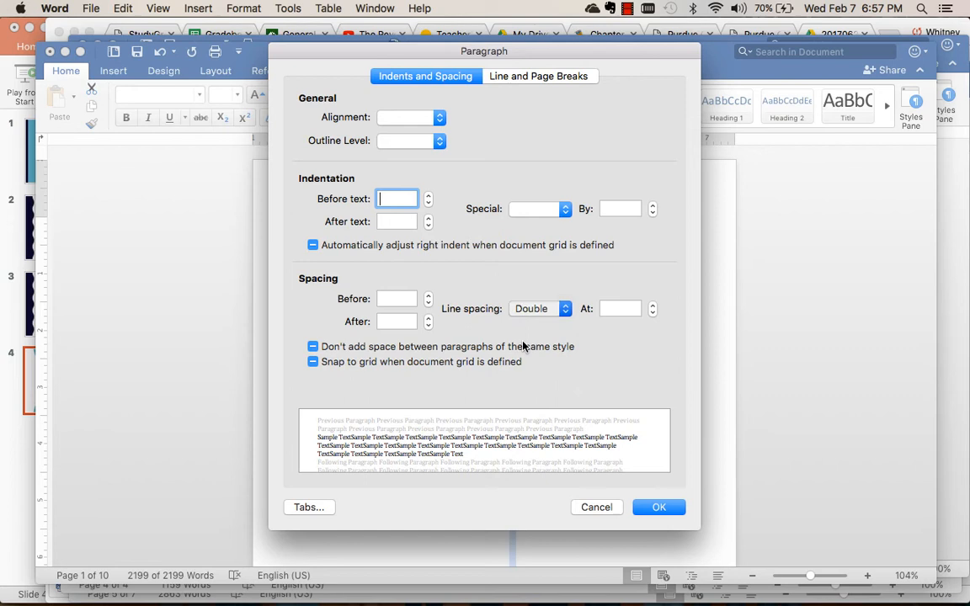
Set paragraph spacing before and after to 0 pt, enable "Don't add space between paragraphs of the same style", and apply the settings.
{"action": "left_click", "coordinate": [428, 301]}
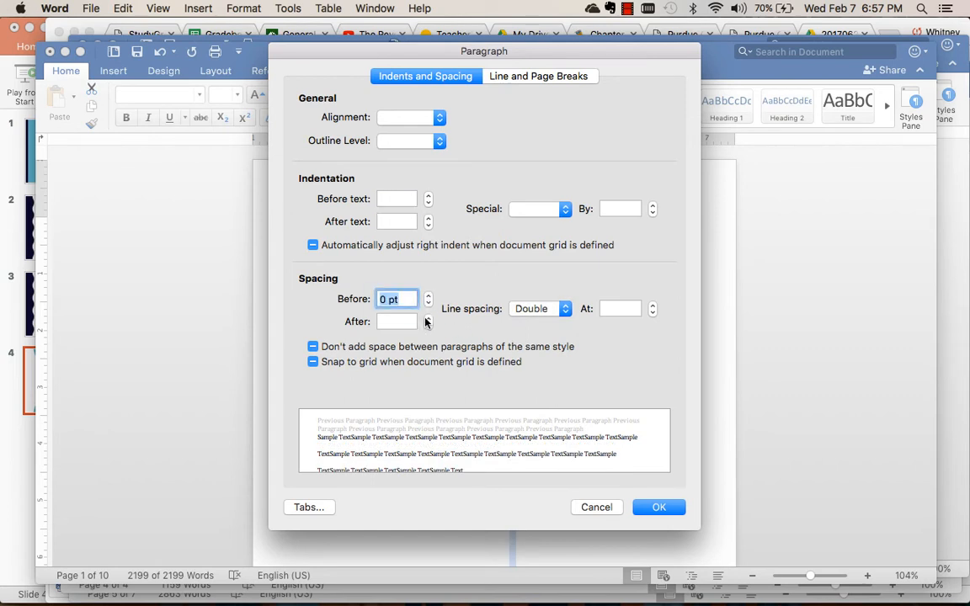
{"action": "left_click", "coordinate": [426, 322]}
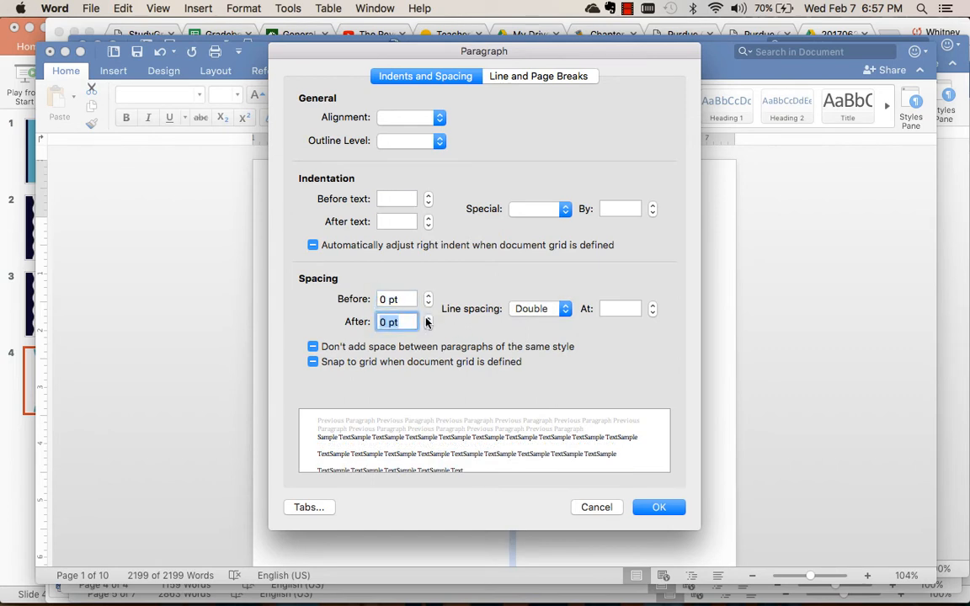
{"action": "left_click", "coordinate": [313, 347]}
{"action": "left_click", "coordinate": [657, 508]}
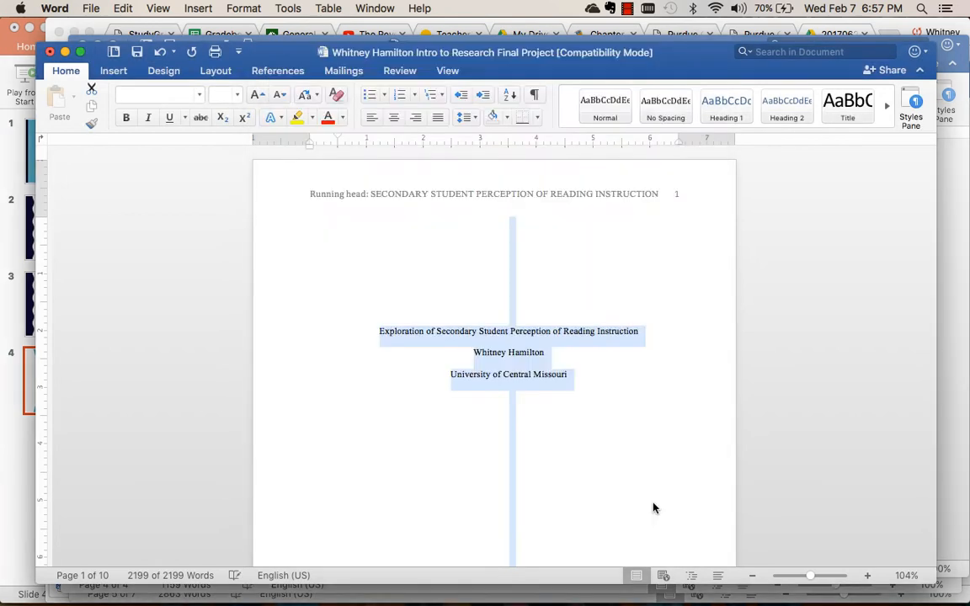
{"action": "left_click", "coordinate": [603, 458]}
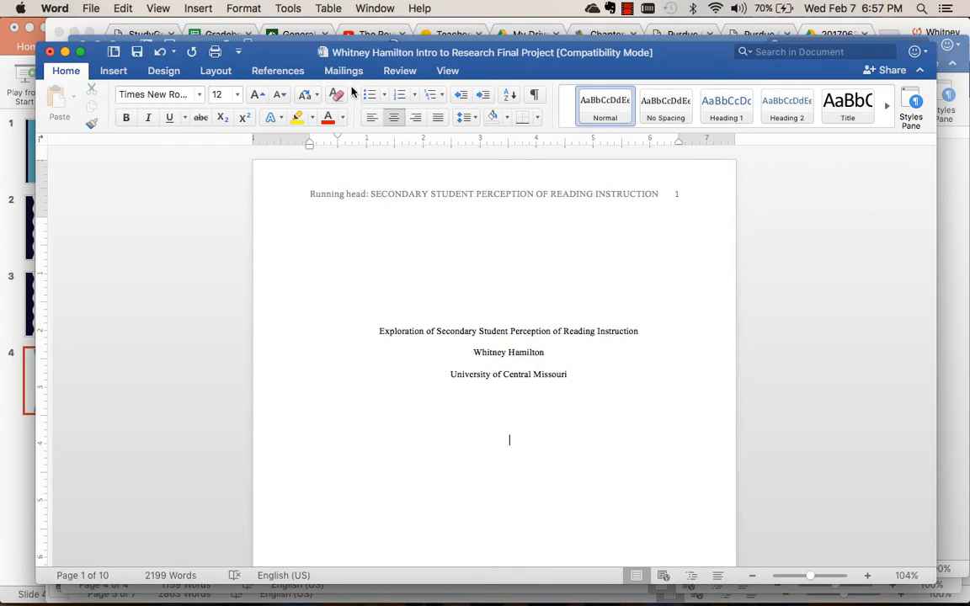
Switch to the scientific paper format page in Chrome and examine the Title Page requirements, highlighting the listed items from full name to due date.
{"action": "left_click", "coordinate": [271, 32]}
{"action": "scroll", "coordinate": [285, 476], "scroll_direction": "down", "scroll_amount": 2}
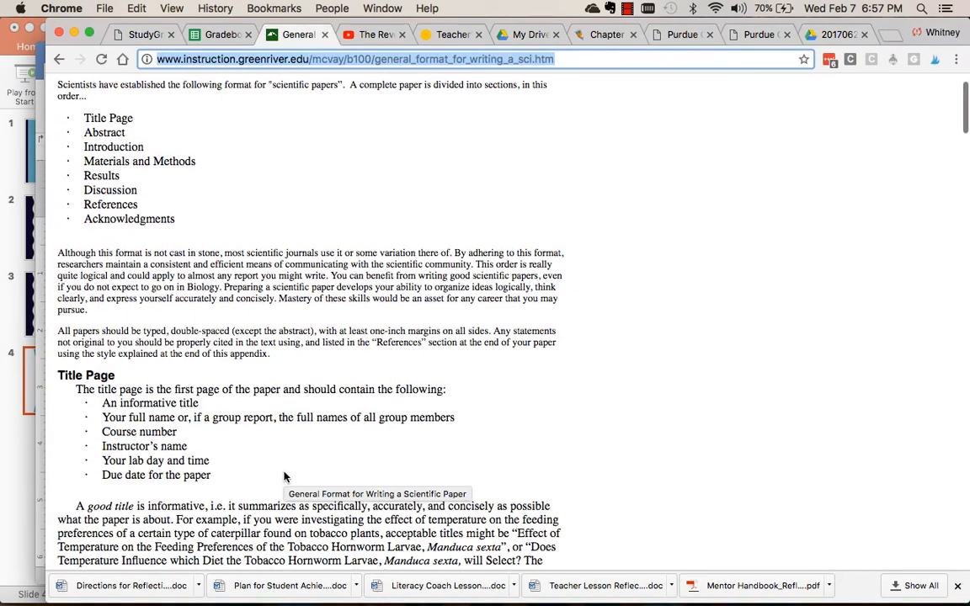
{"action": "scroll", "coordinate": [285, 477], "scroll_direction": "down", "scroll_amount": 3}
{"action": "left_click", "coordinate": [145, 301]}
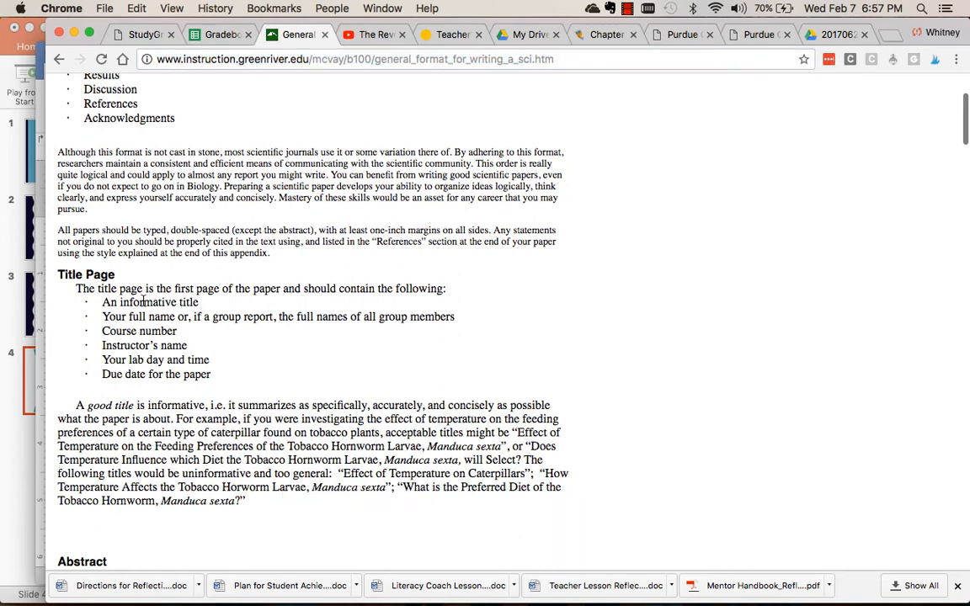
{"action": "left_click_drag", "start_coordinate": [102, 317], "coordinate": [174, 318]}
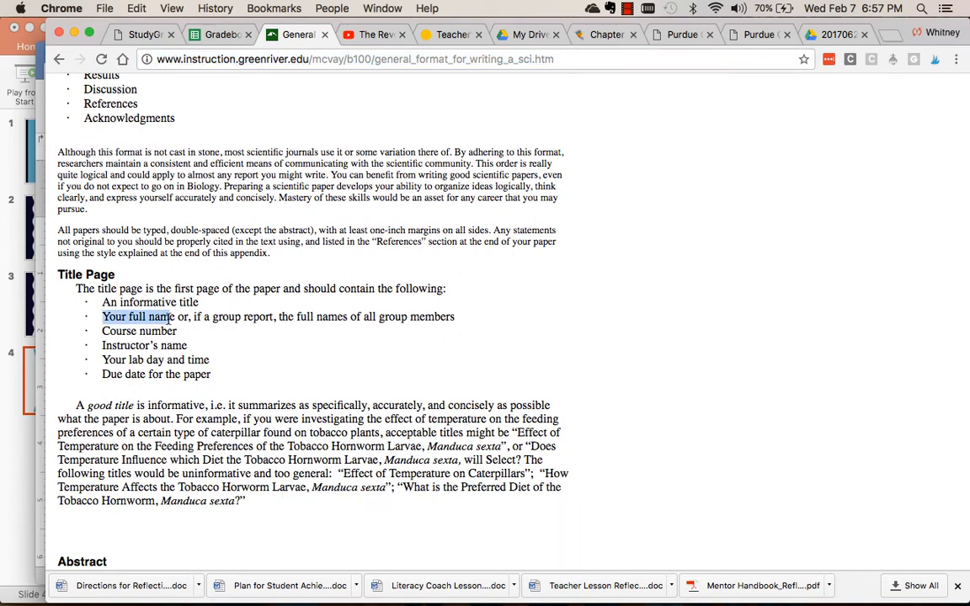
{"action": "left_click", "coordinate": [179, 334]}
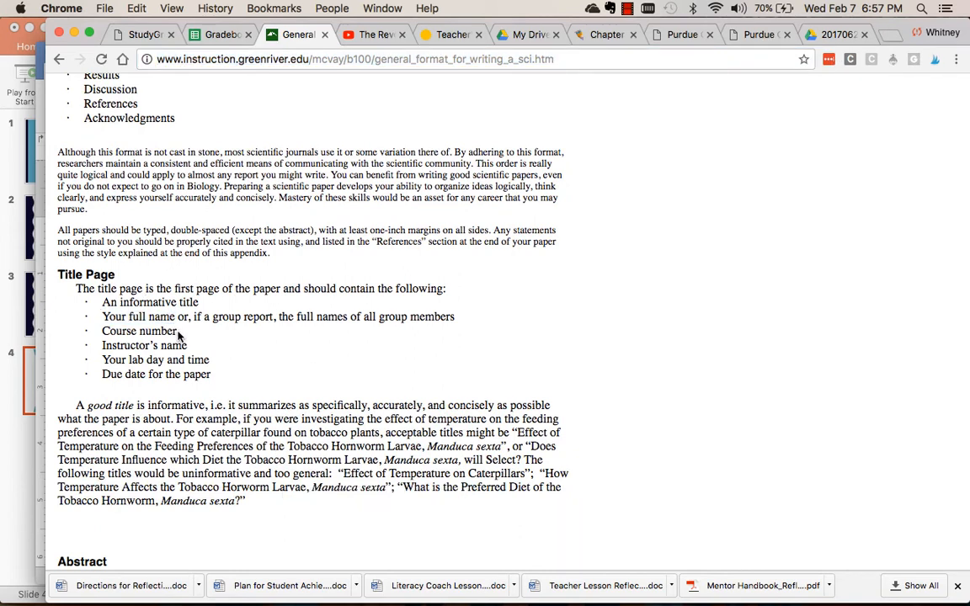
{"action": "left_click_drag", "start_coordinate": [177, 335], "coordinate": [102, 325]}
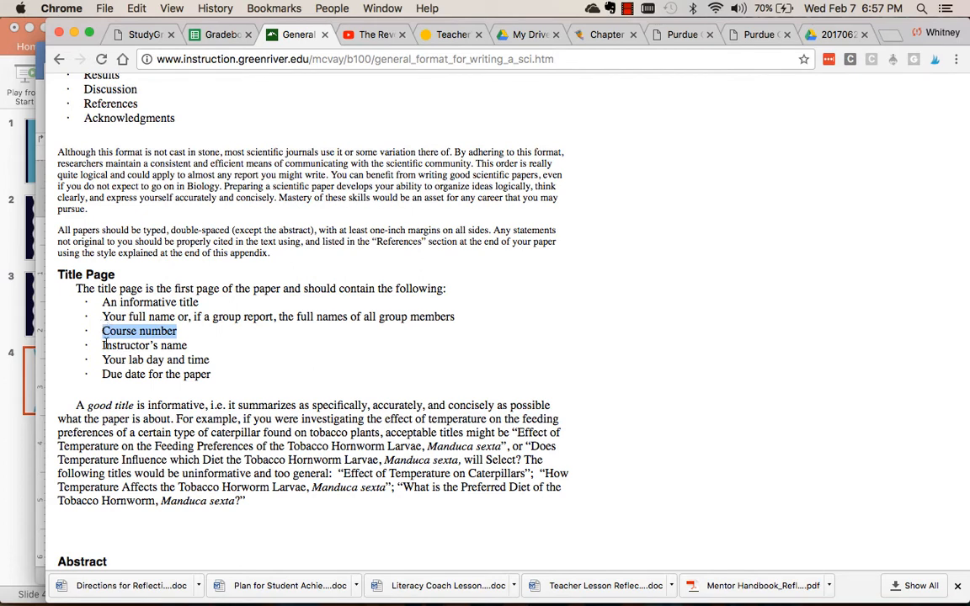
{"action": "left_click_drag", "start_coordinate": [103, 342], "coordinate": [190, 348]}
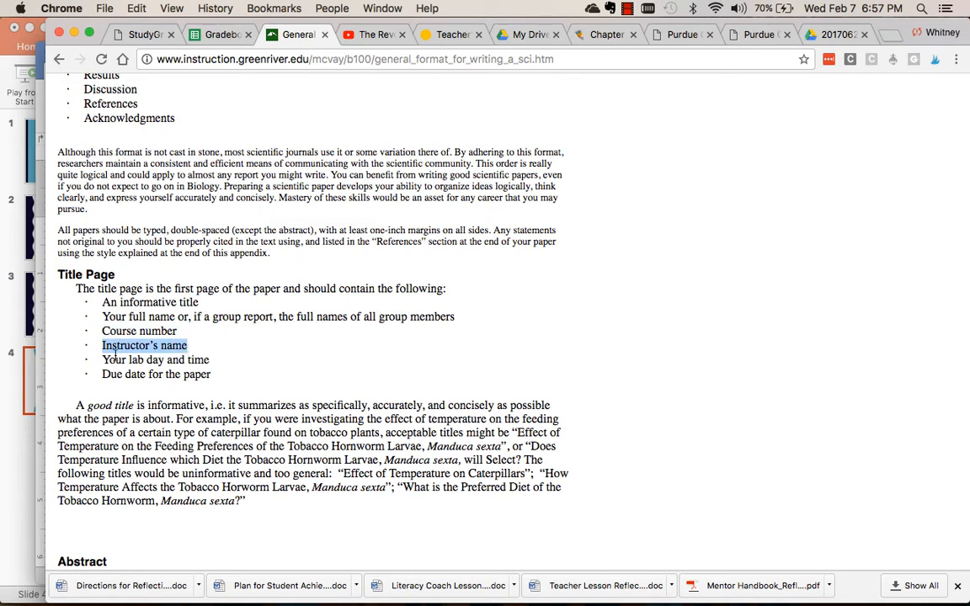
{"action": "left_click_drag", "start_coordinate": [103, 359], "coordinate": [217, 362]}
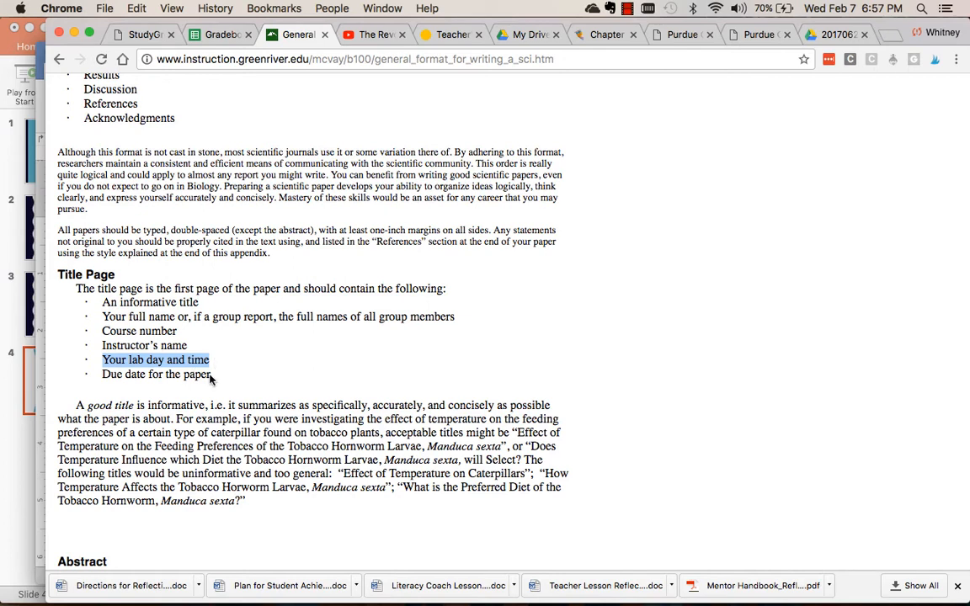
{"action": "left_click", "coordinate": [211, 374]}
{"action": "left_click_drag", "start_coordinate": [210, 374], "coordinate": [92, 376]}
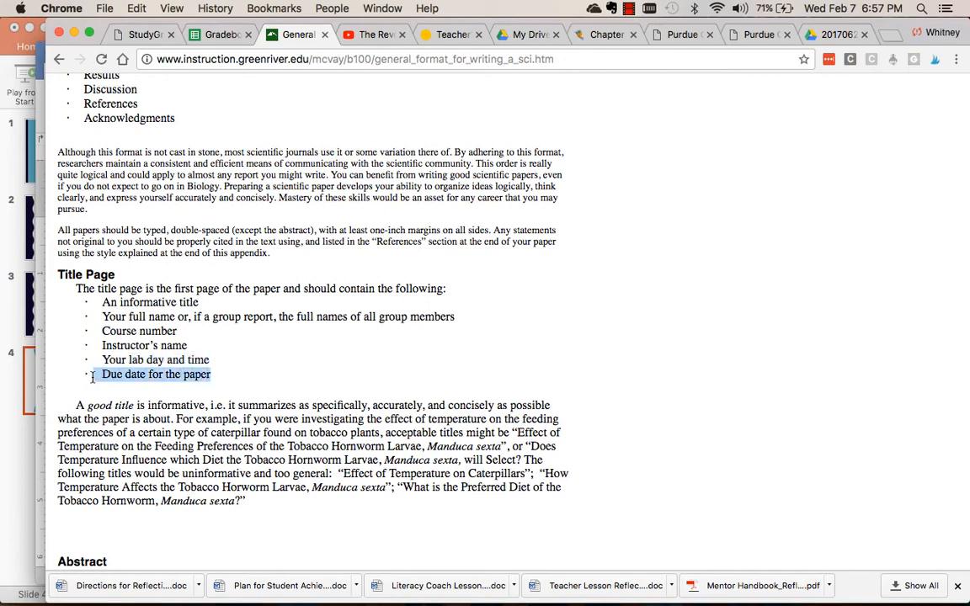
Switch back to the paper in Word and replace its title with "Physical Science Experiment Report".
{"action": "mouse_move", "coordinate": [300, 602]}
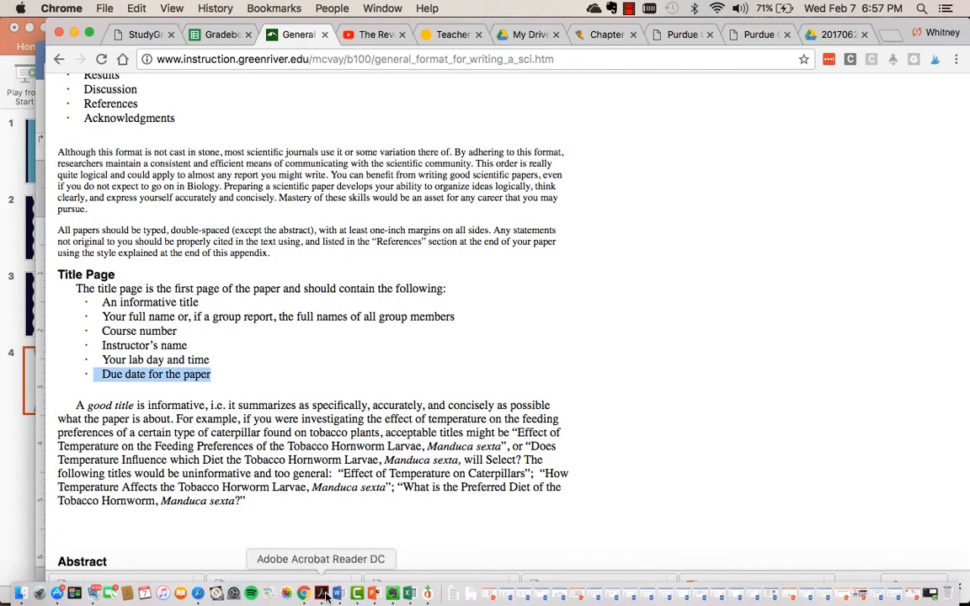
{"action": "left_click", "coordinate": [337, 594]}
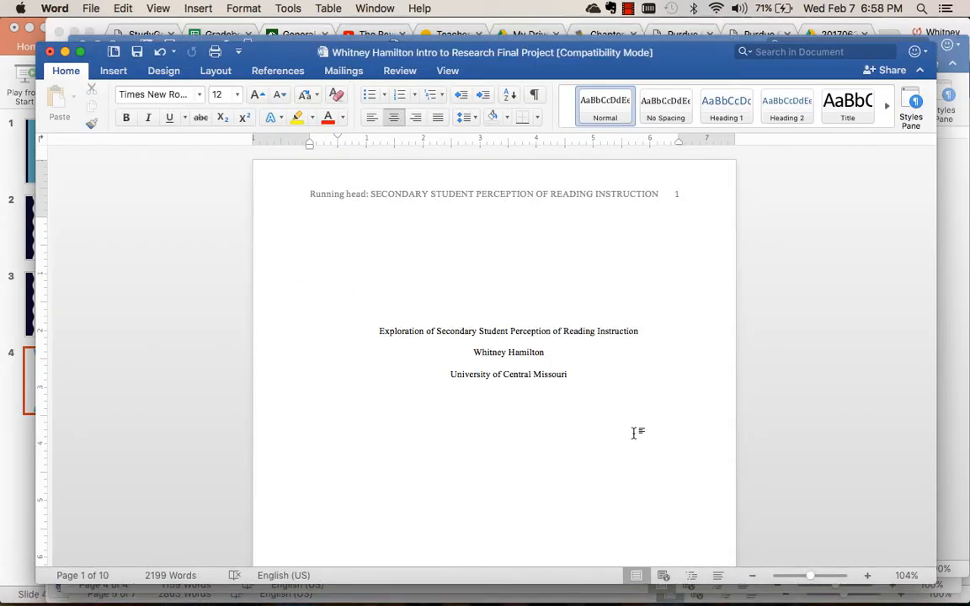
{"action": "triple_click", "coordinate": [554, 328]}
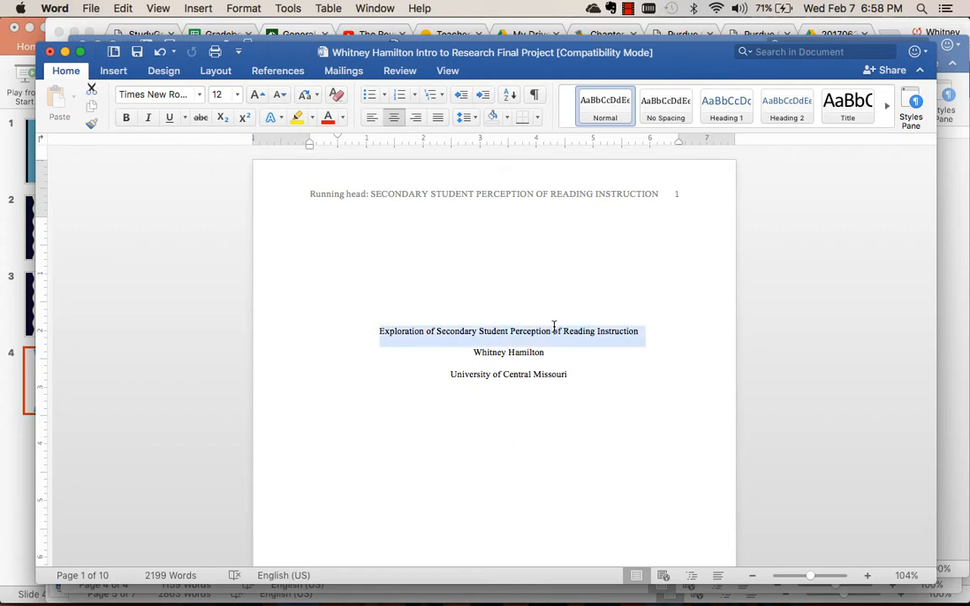
{"action": "type", "text": "f"}
{"action": "key", "text": "BackSpace"}
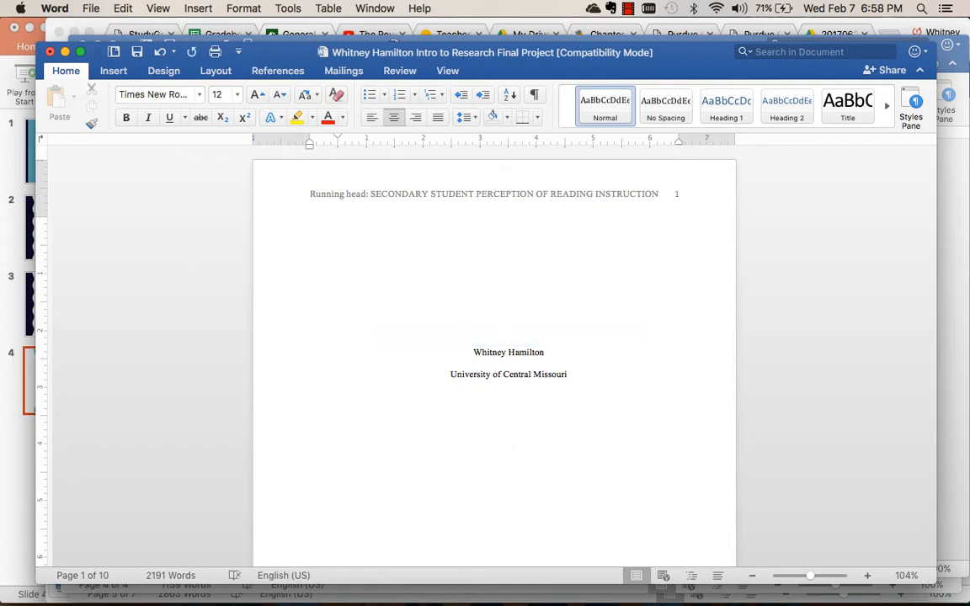
{"action": "type", "text": "PHysical Science Experiment "}
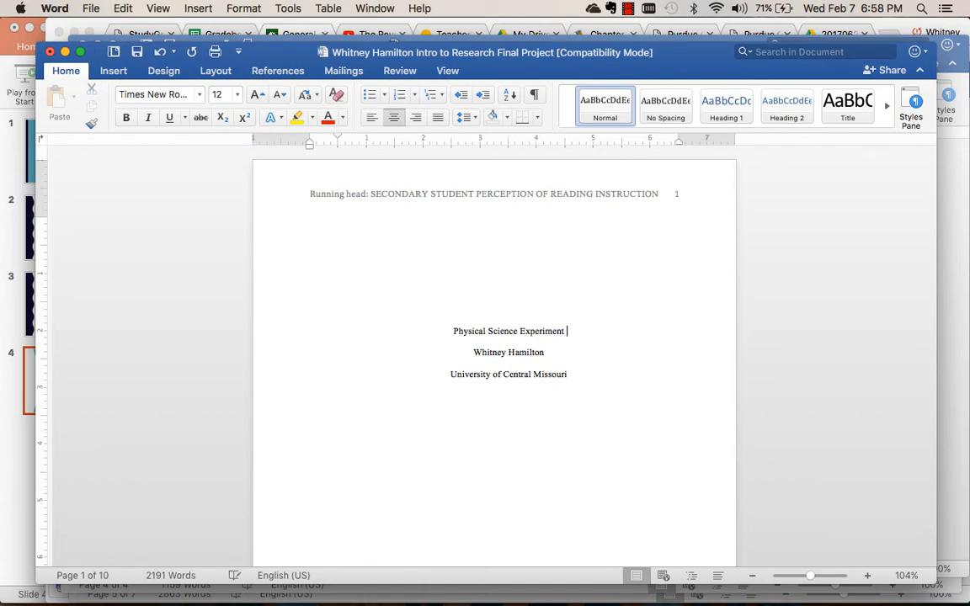
{"action": "type", "text": "Report"}
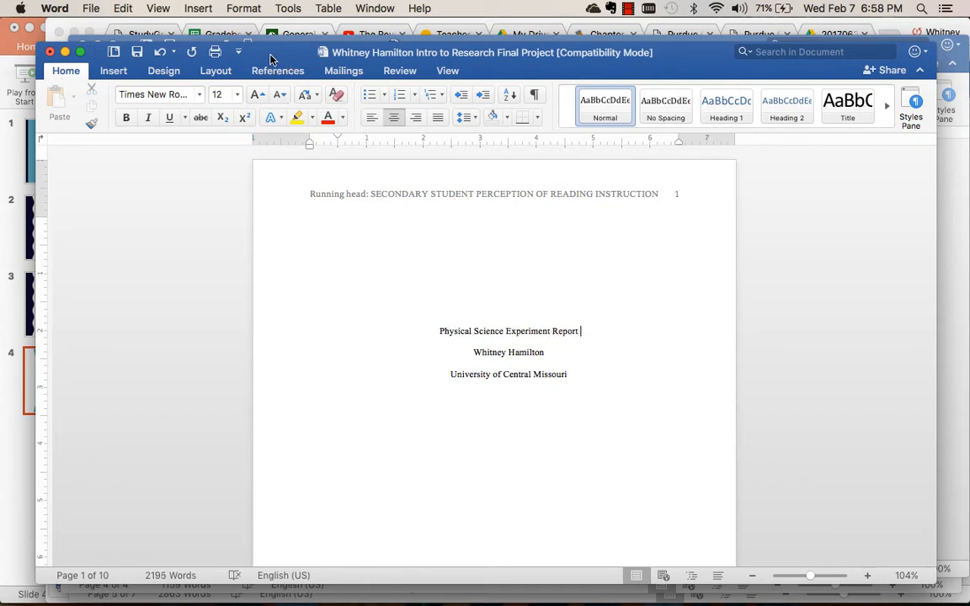
Check the Title Page requirements in Chrome, switch back to Word and replace the author line with the student's full name followed by "-Student".
{"action": "left_click", "coordinate": [289, 33]}
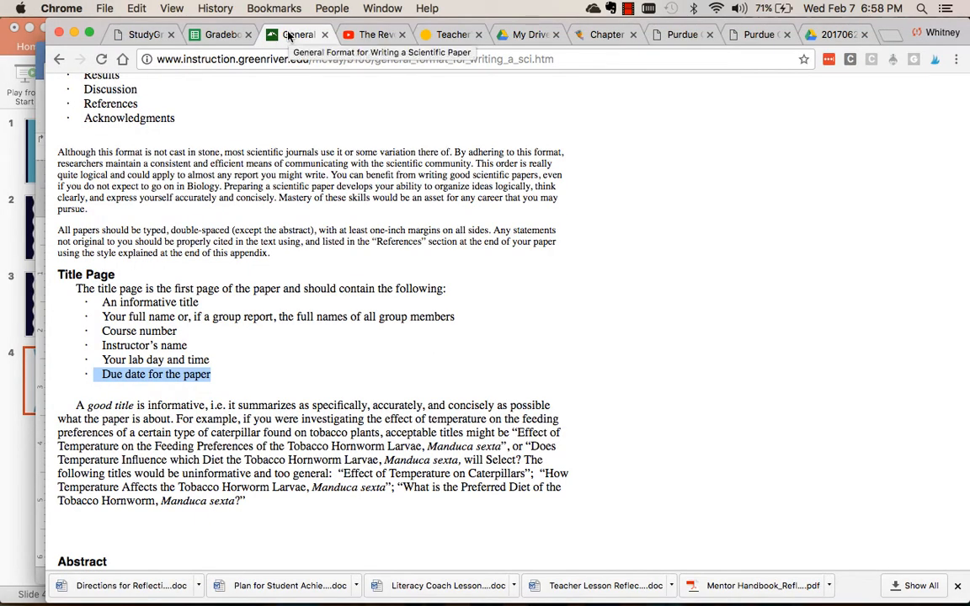
{"action": "mouse_move", "coordinate": [357, 598]}
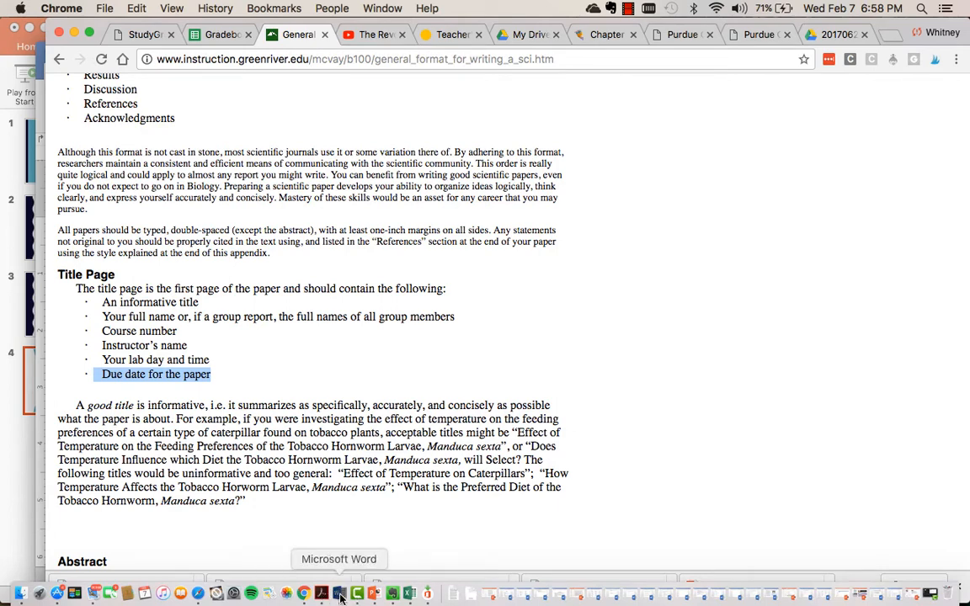
{"action": "left_click", "coordinate": [340, 597]}
{"action": "left_click_drag", "start_coordinate": [547, 352], "coordinate": [484, 356]}
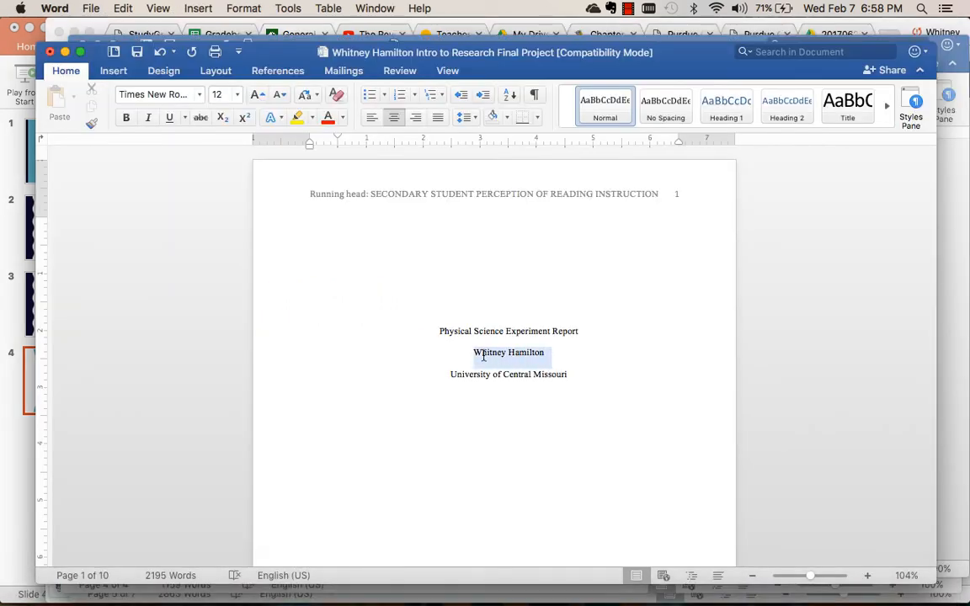
{"action": "type", "text": "Jane Doe"}
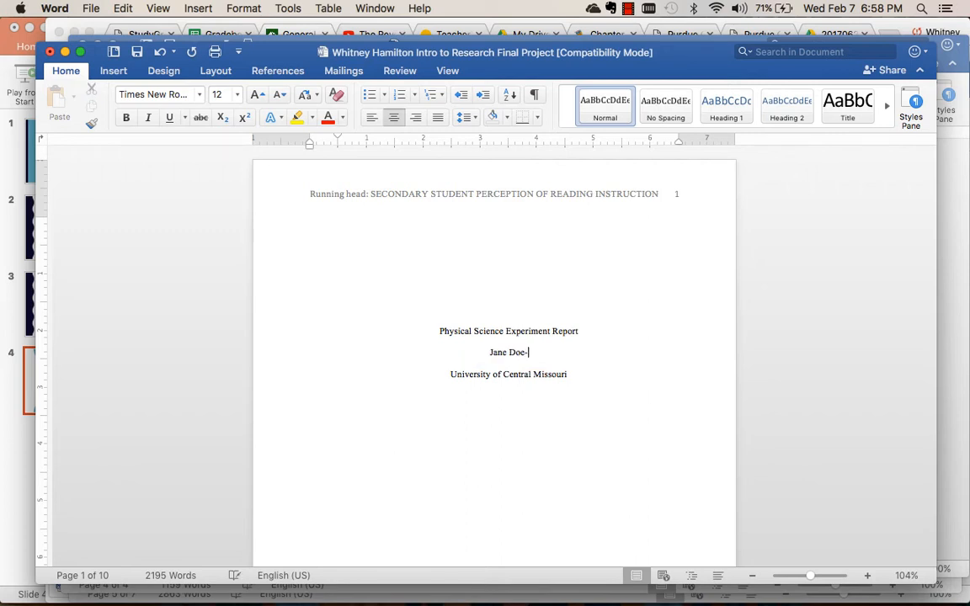
{"action": "type", "text": "-Student"}
Replace the university line on the title page with "Physical Science" and add the instructor's full name, preceded by "Mrs.", on a new line below.
{"action": "triple_click", "coordinate": [523, 382]}
{"action": "type", "text": "PHysc"}
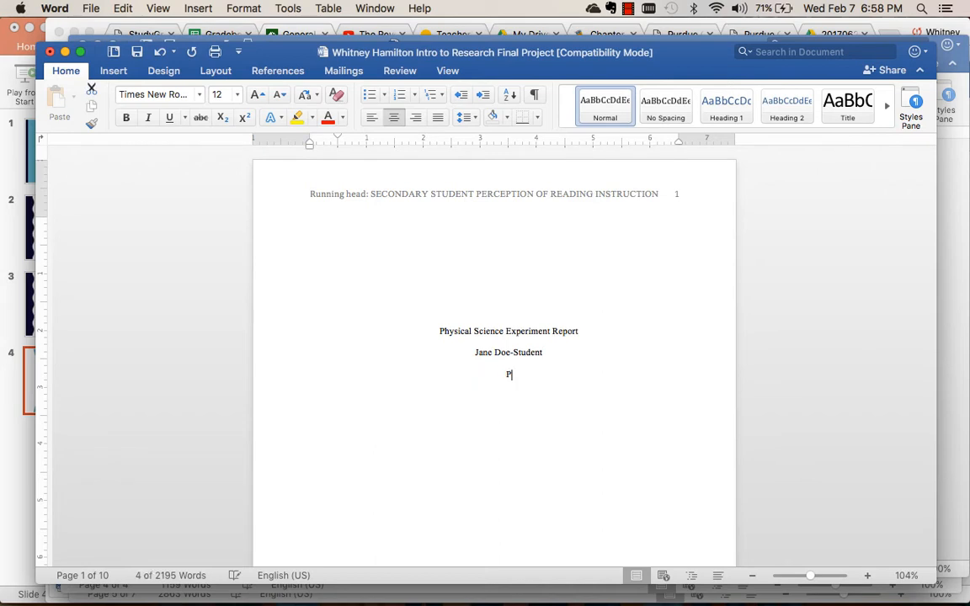
{"action": "key", "text": "BackSpace"}
{"action": "type", "text": "sical Sceinc"}
{"action": "key", "text": "BackSpace"}
{"action": "key", "text": "BackSpace"}
{"action": "key", "text": "BackSpace"}
{"action": "key", "text": "BackSpace"}
{"action": "type", "text": "ienc"}
{"action": "key", "text": "BackSpace"}
{"action": "key", "text": "BackSpace"}
{"action": "type", "text": "nce"}
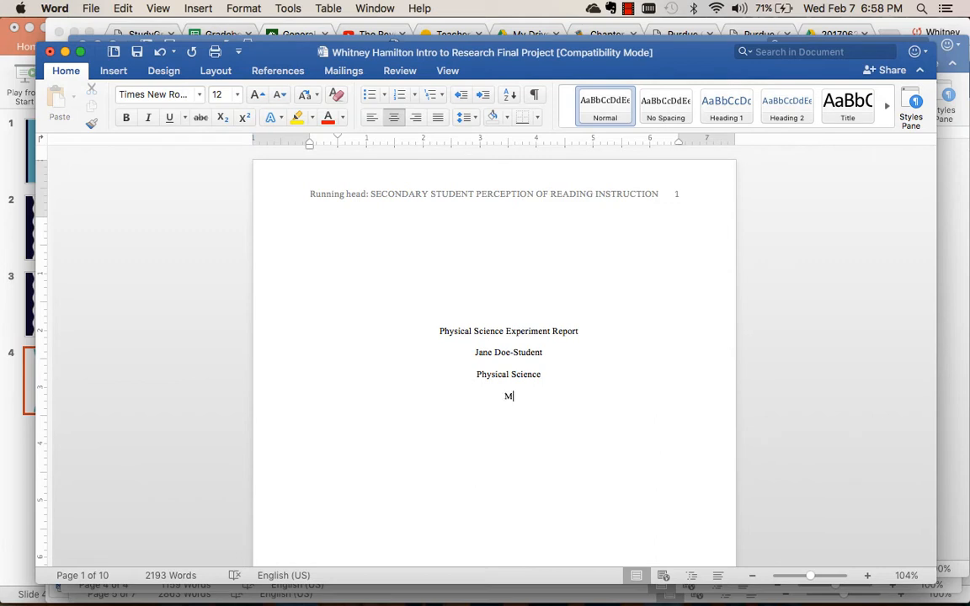
{"action": "type", "text": " Whitney Hamilton"}
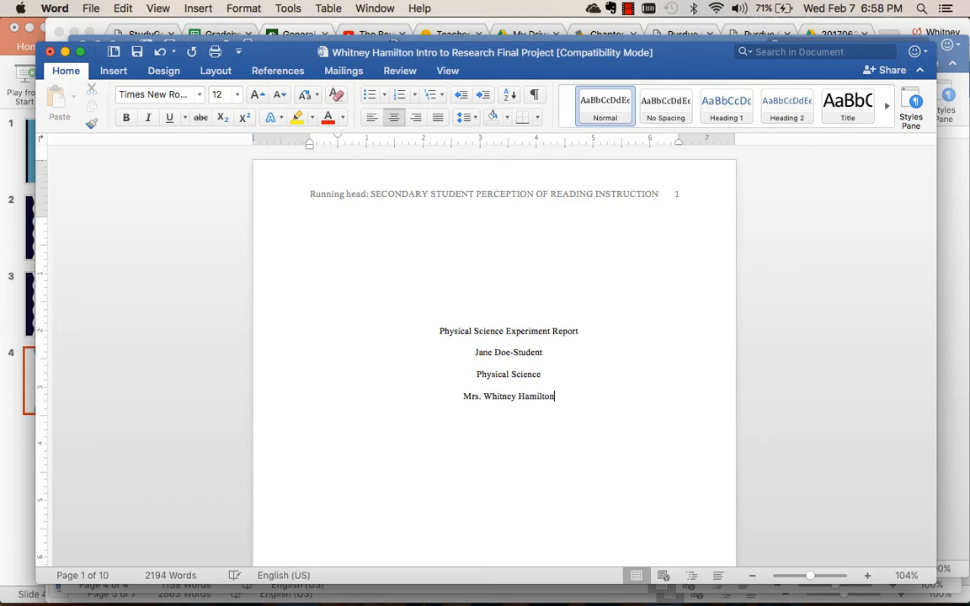
Recheck the Title Page requirements in Chrome and add the due date "Friday, February 23, 2018" below the instructor's name in Word.
{"action": "left_click", "coordinate": [293, 34]}
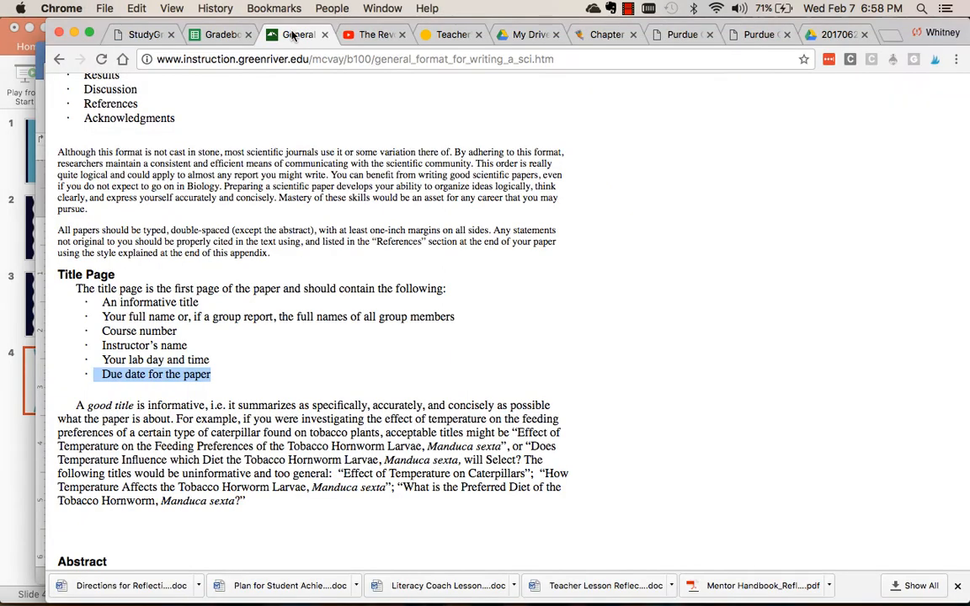
{"action": "mouse_move", "coordinate": [315, 599]}
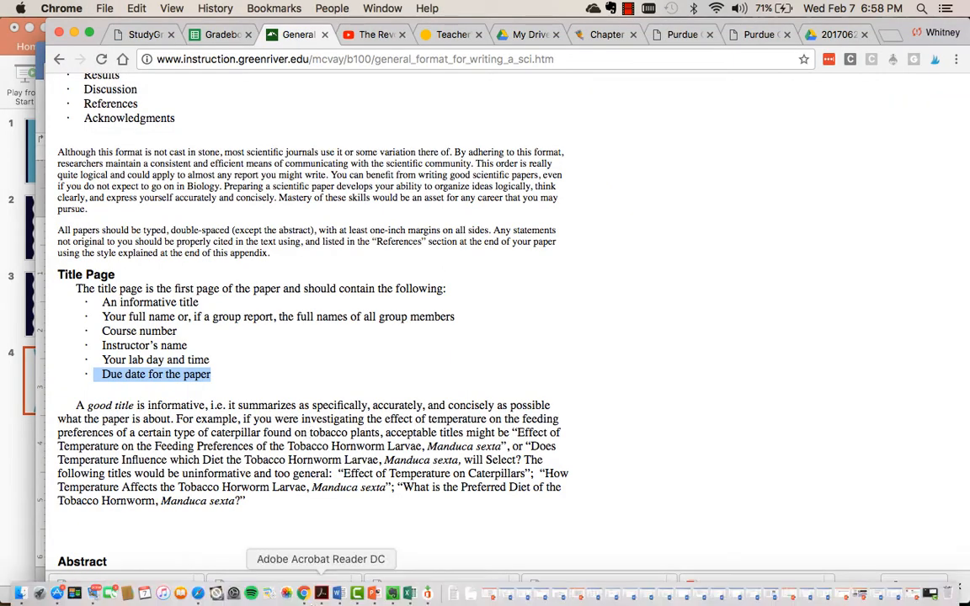
{"action": "left_click", "coordinate": [337, 594]}
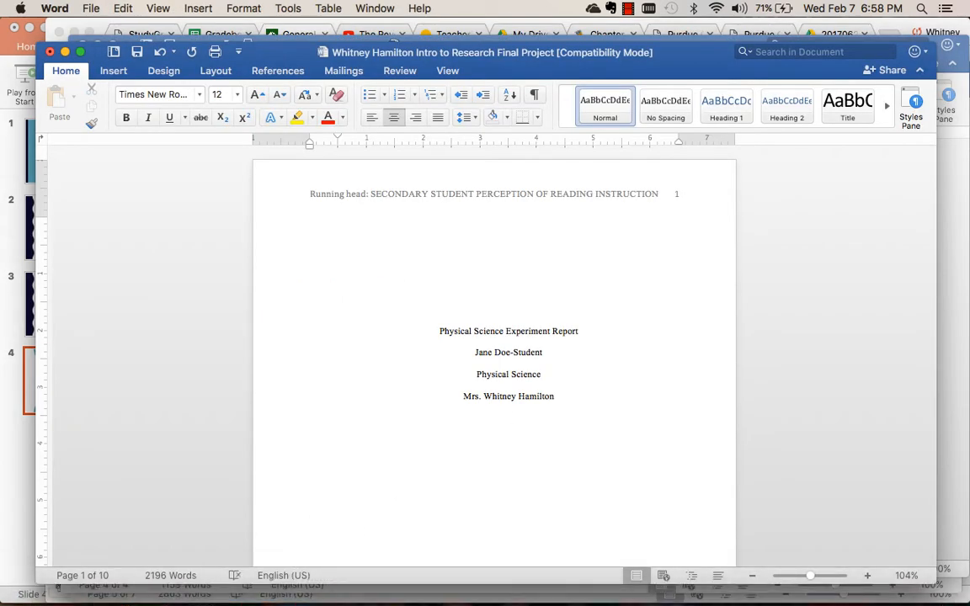
{"action": "type", "text": "iday, Febuary"}
{"action": "right_click", "coordinate": [518, 421]}
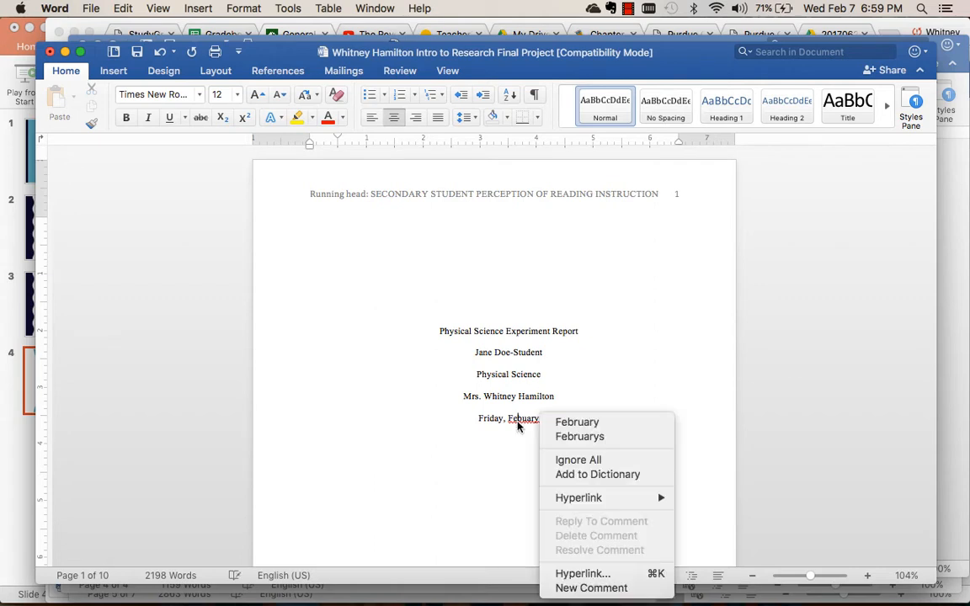
{"action": "left_click", "coordinate": [575, 422]}
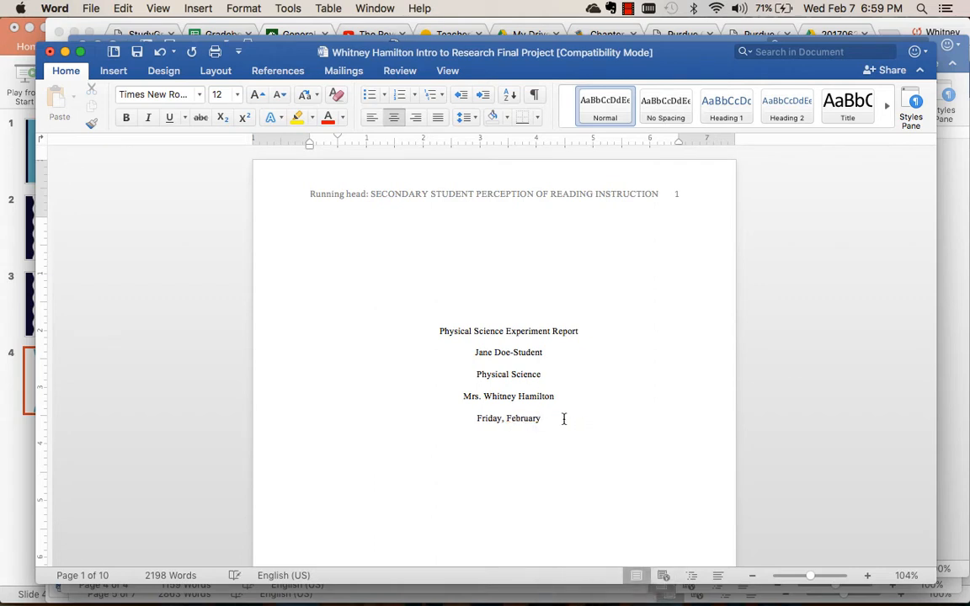
{"action": "type", "text": "23, 2018"}
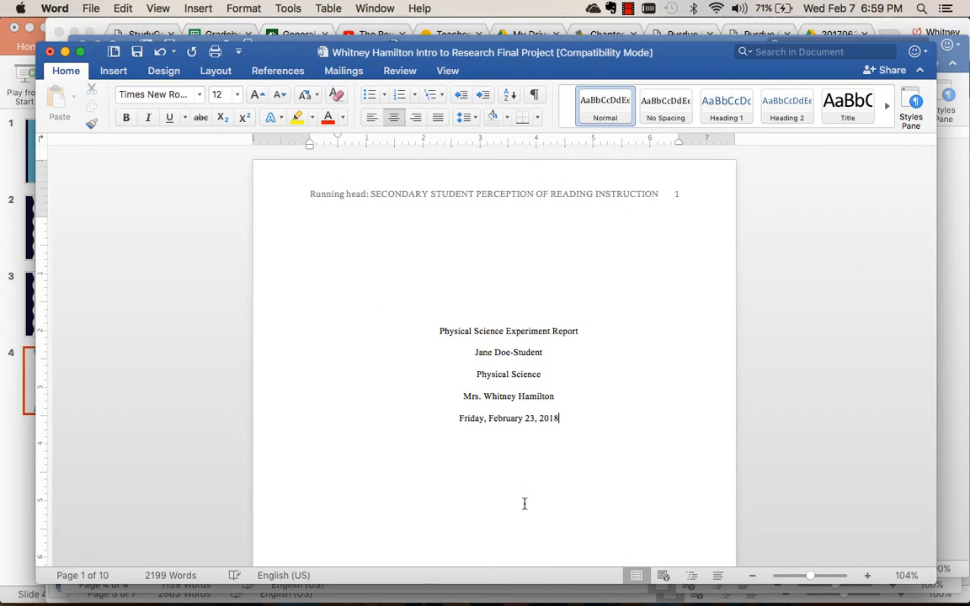
Move the Abstract heading to the left margin on the first line of page 2, without indent or blank lines above, and make it bold.
{"action": "scroll", "coordinate": [530, 463], "scroll_direction": "down", "scroll_amount": 10}
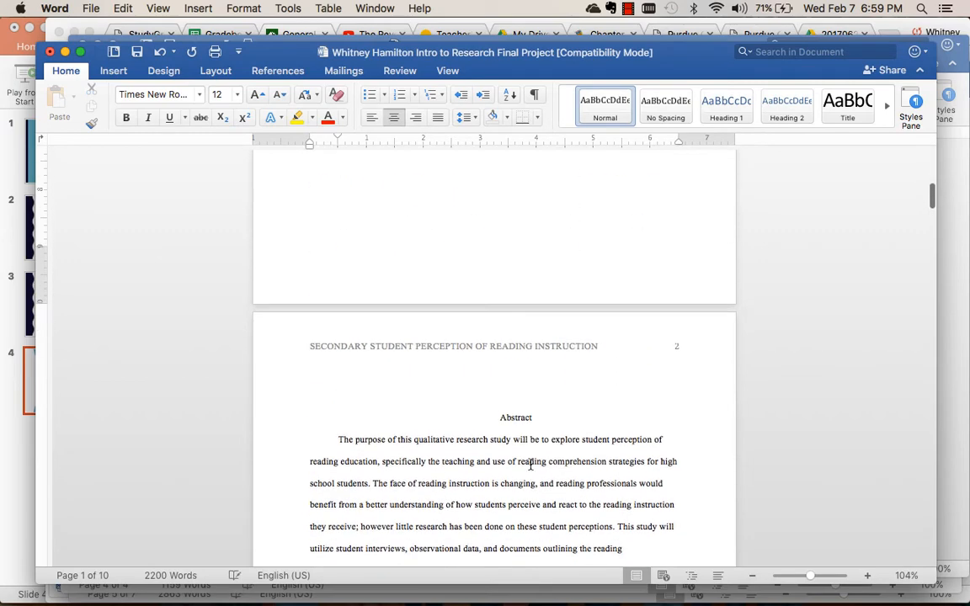
{"action": "scroll", "coordinate": [531, 463], "scroll_direction": "up", "scroll_amount": 10}
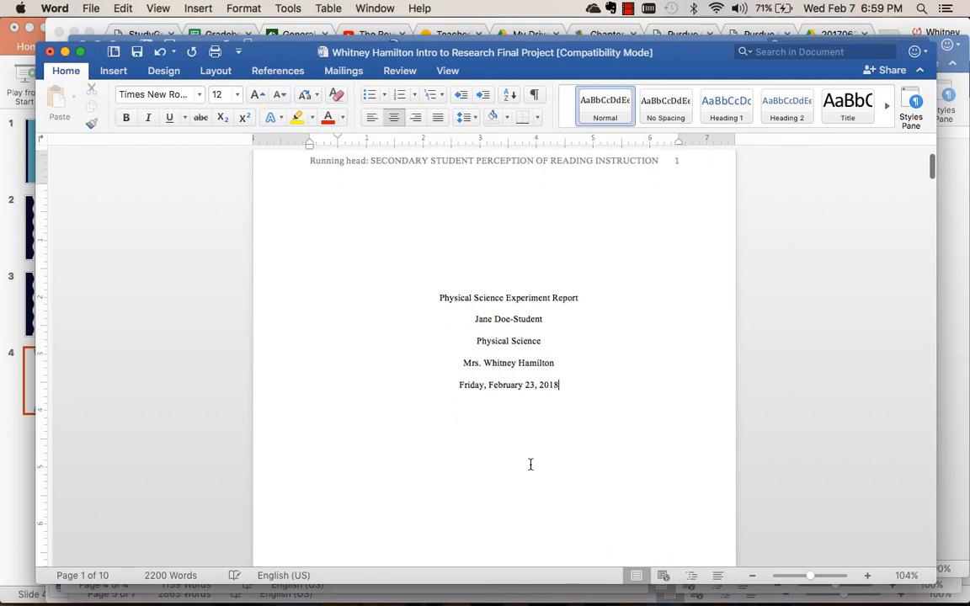
{"action": "scroll", "coordinate": [530, 464], "scroll_direction": "down", "scroll_amount": 12}
{"action": "scroll", "coordinate": [531, 463], "scroll_direction": "up", "scroll_amount": 3}
{"action": "scroll", "coordinate": [531, 464], "scroll_direction": "down", "scroll_amount": 1}
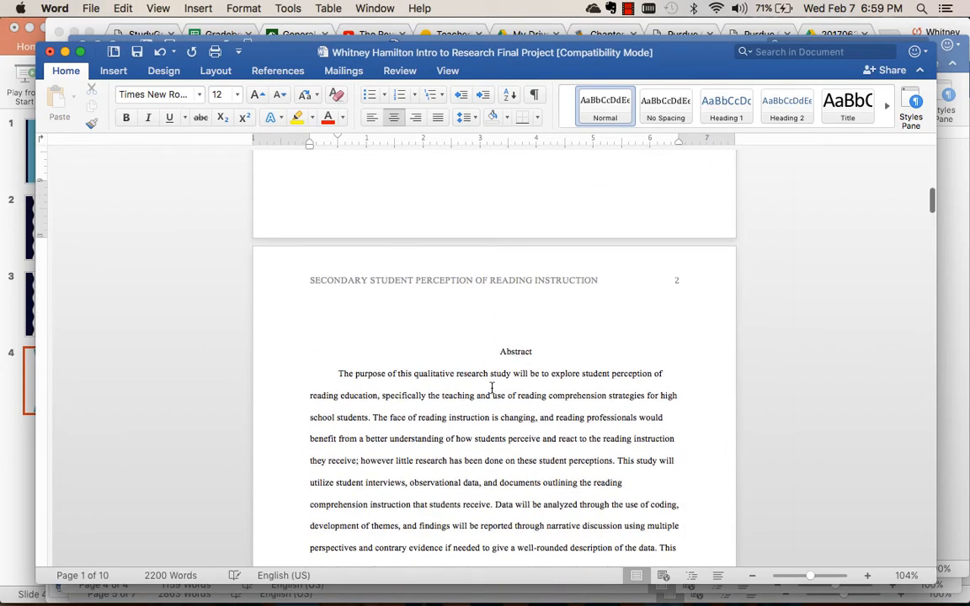
{"action": "left_click", "coordinate": [493, 349]}
{"action": "key", "text": "super+l"}
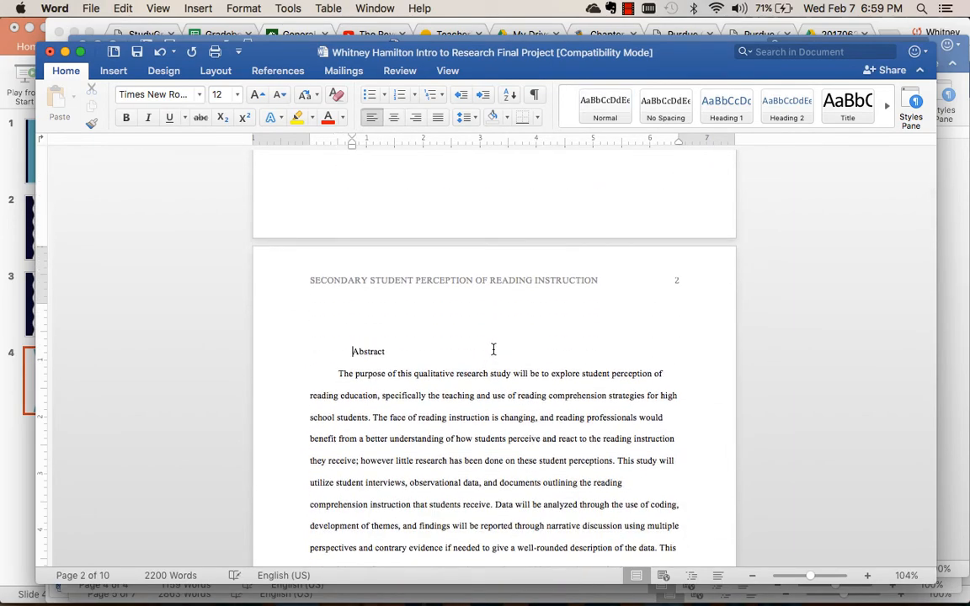
{"action": "key", "text": "BackSpace"}
{"action": "key", "text": "BackSpace"}
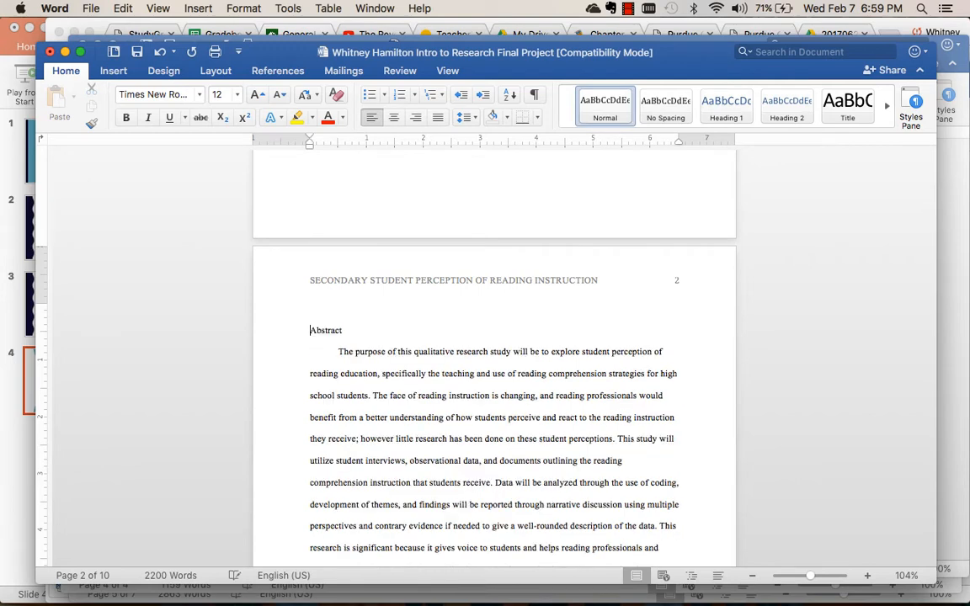
{"action": "key", "text": "BackSpace"}
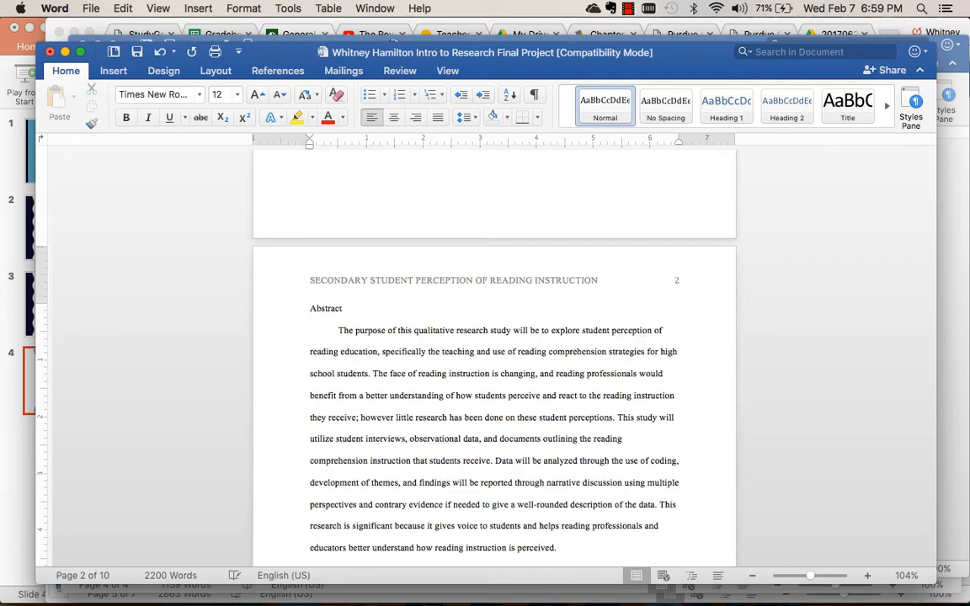
{"action": "key", "text": "BackSpace"}
{"action": "key", "text": "Return"}
{"action": "left_click", "coordinate": [294, 307]}
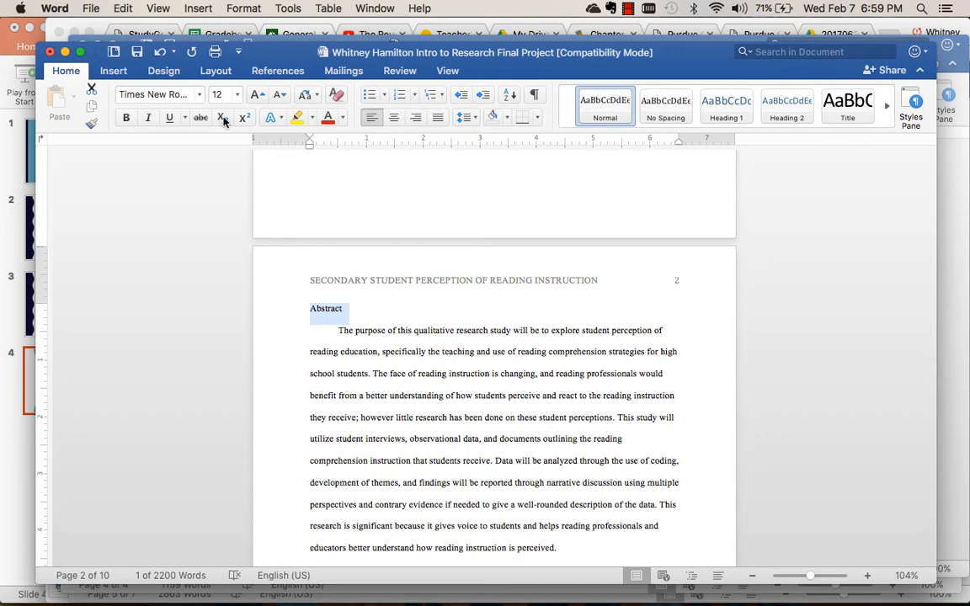
{"action": "left_click", "coordinate": [130, 118]}
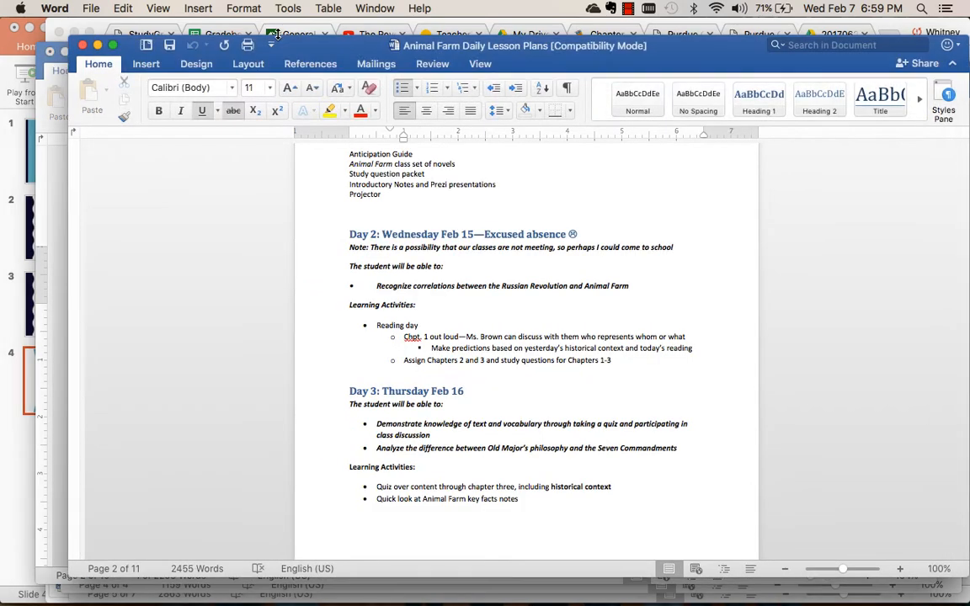
Switch to the scientific paper format page in Chrome and highlight the rule on double spacing with its exception for the abstract.
{"action": "left_click", "coordinate": [278, 35]}
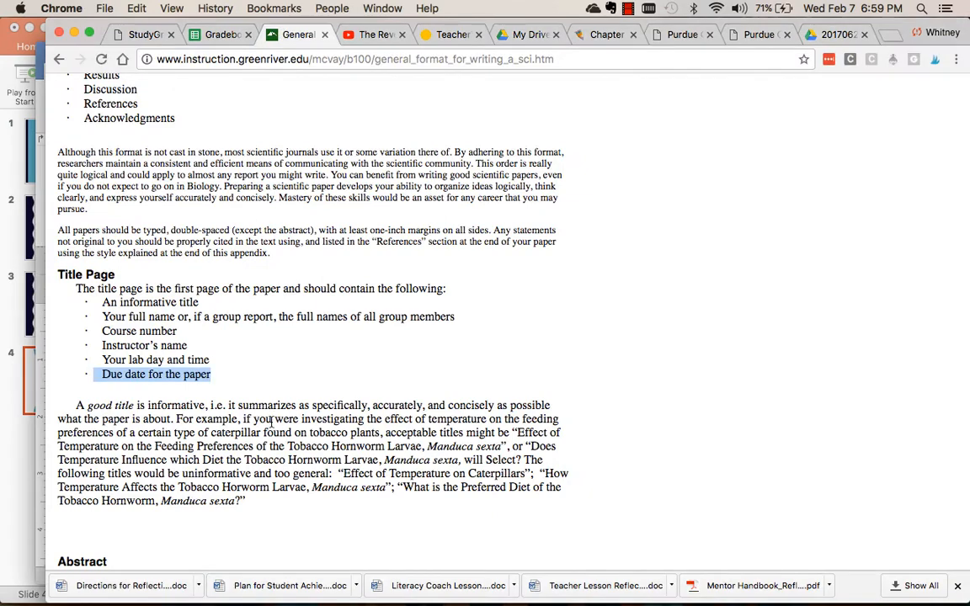
{"action": "scroll", "coordinate": [271, 421], "scroll_direction": "up", "scroll_amount": 2}
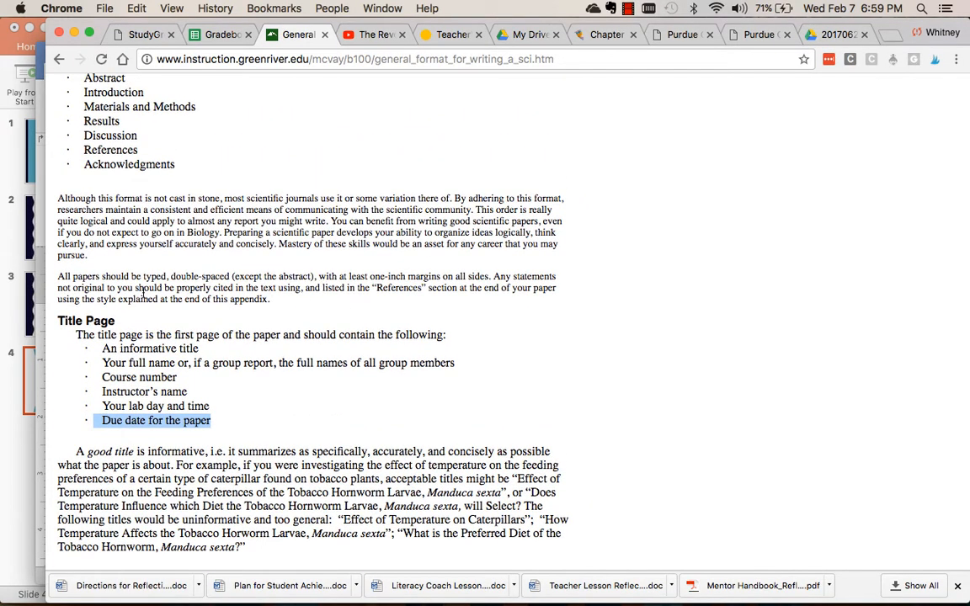
{"action": "left_click_drag", "start_coordinate": [69, 277], "coordinate": [313, 276]}
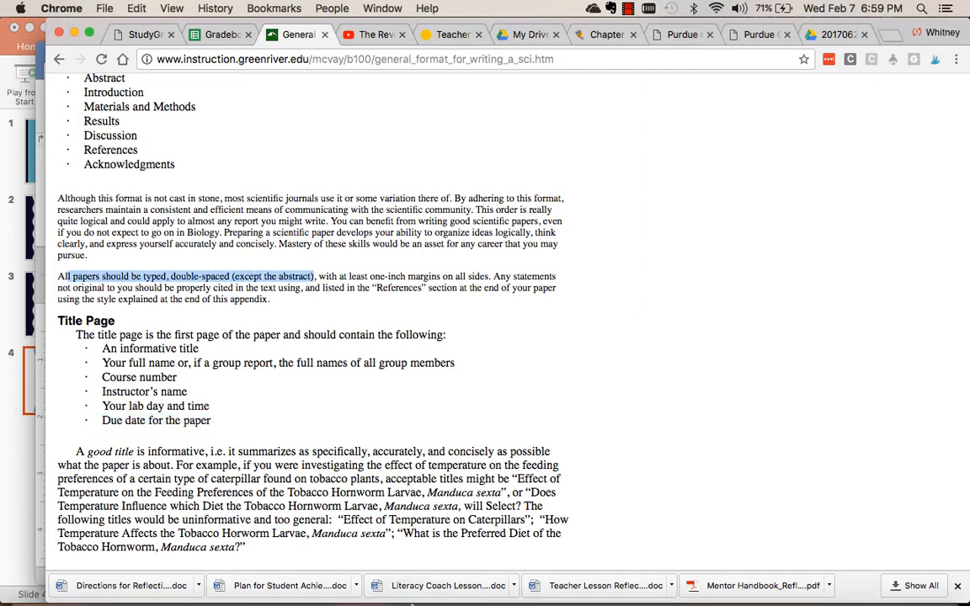
Switch back to Word, minimize the Animal Farm Daily Lesson Plans document and set the paper's abstract paragraph to single line spacing.
{"action": "left_click", "coordinate": [339, 594]}
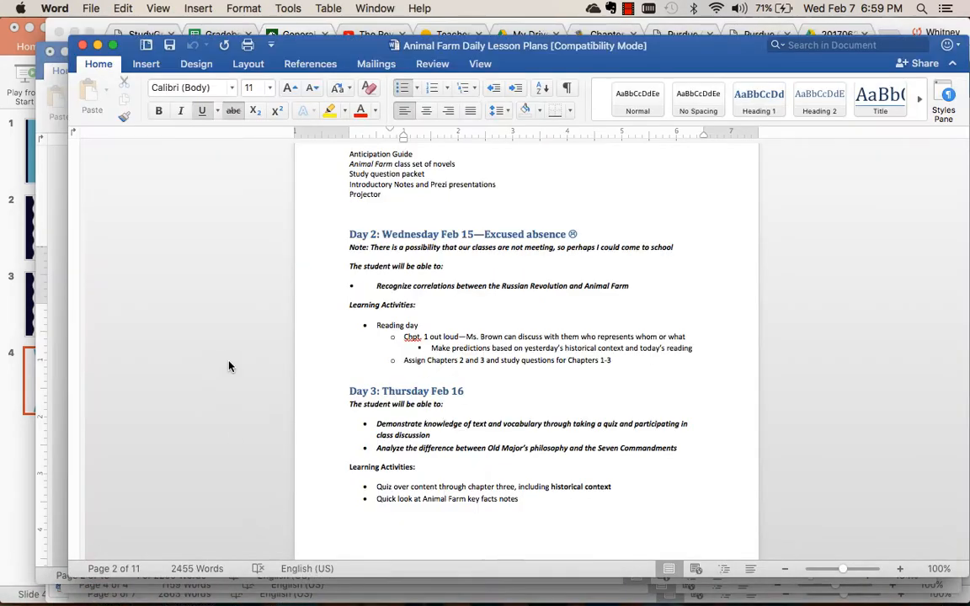
{"action": "left_click", "coordinate": [97, 45]}
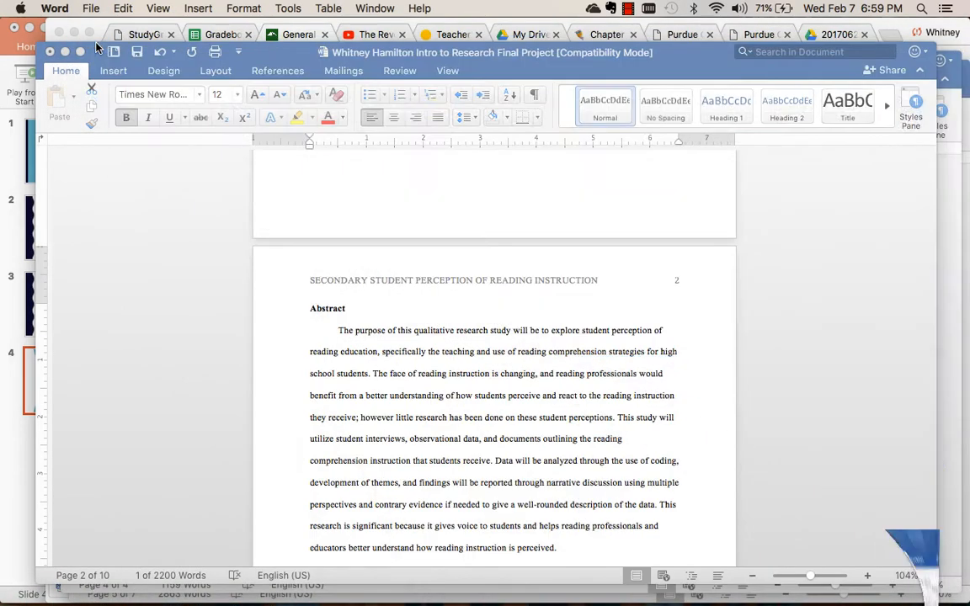
{"action": "left_click_drag", "start_coordinate": [339, 330], "coordinate": [574, 485]}
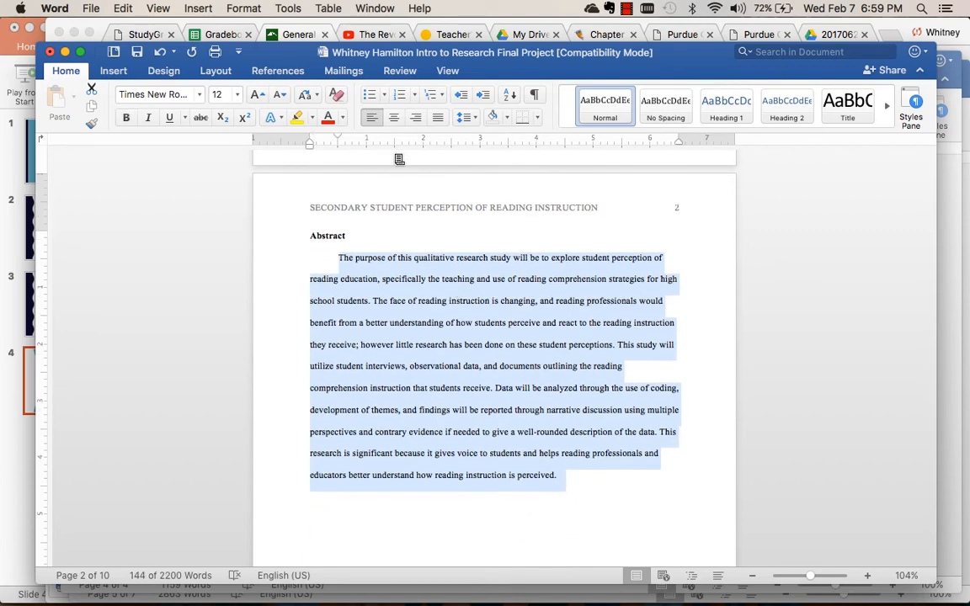
{"action": "left_click", "coordinate": [471, 118]}
{"action": "left_click", "coordinate": [473, 138]}
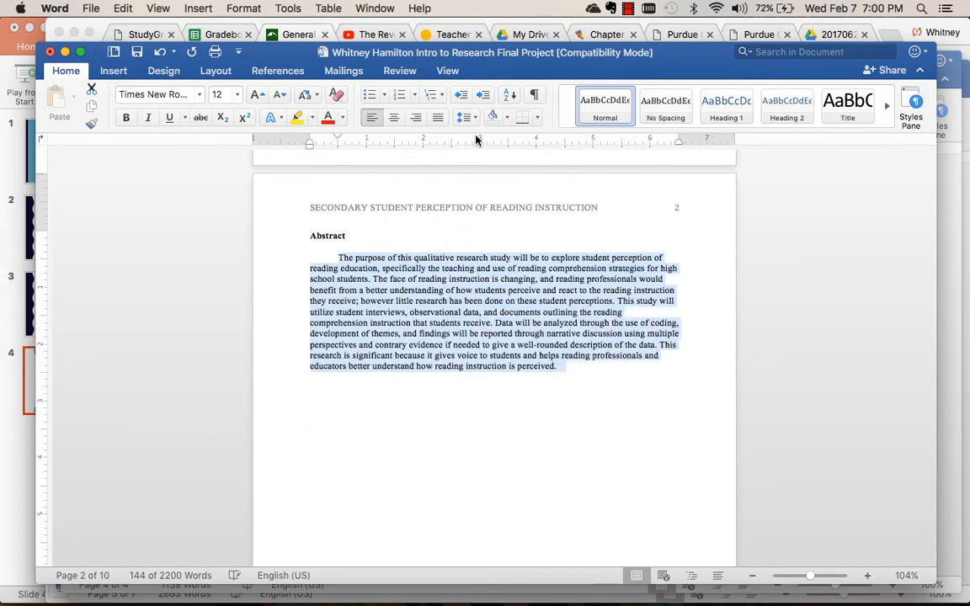
{"action": "left_click", "coordinate": [575, 479]}
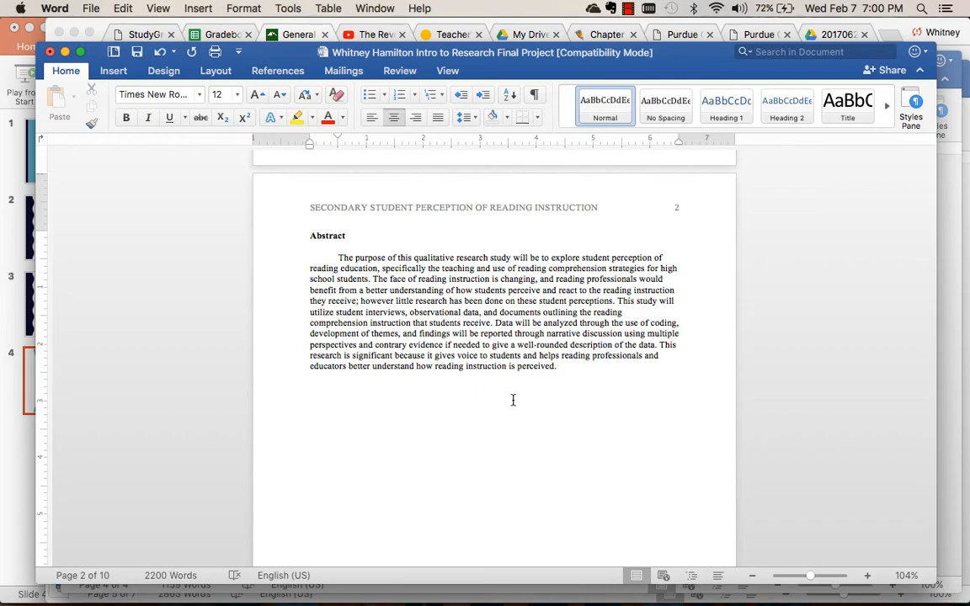
Insert blank lines before the Introduction heading to push it to the start of page 3.
{"action": "scroll", "coordinate": [512, 400], "scroll_direction": "up", "scroll_amount": 3}
{"action": "scroll", "coordinate": [515, 340], "scroll_direction": "down", "scroll_amount": 1}
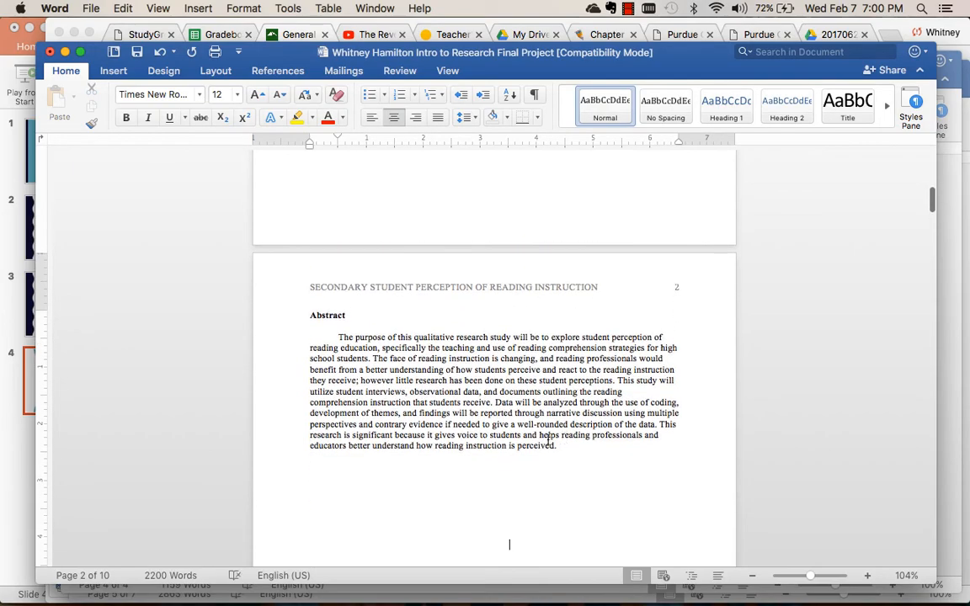
{"action": "scroll", "coordinate": [525, 265], "scroll_direction": "up", "scroll_amount": 8}
{"action": "scroll", "coordinate": [523, 262], "scroll_direction": "down", "scroll_amount": 15}
{"action": "scroll", "coordinate": [528, 267], "scroll_direction": "up", "scroll_amount": 2}
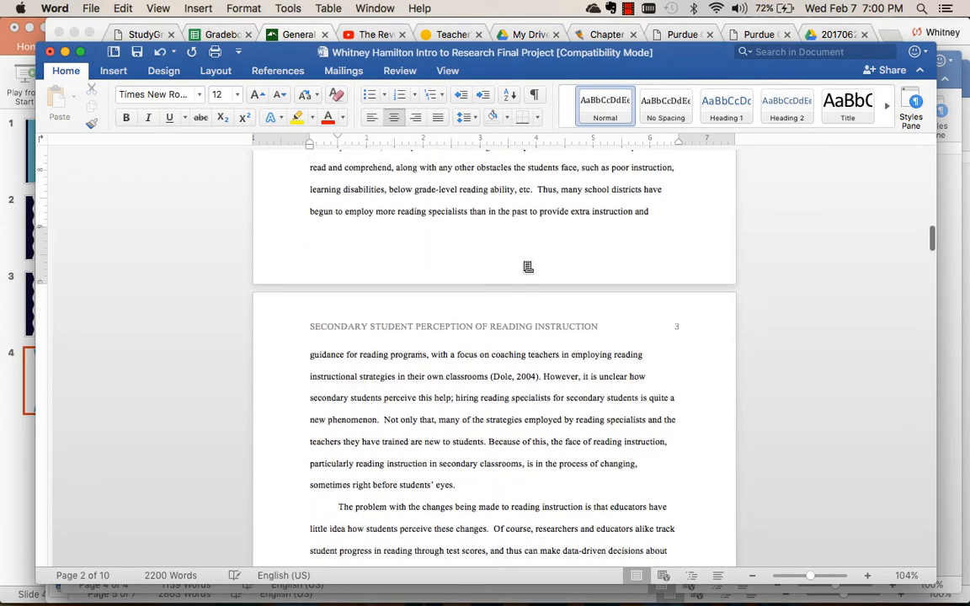
{"action": "scroll", "coordinate": [526, 264], "scroll_direction": "up", "scroll_amount": 5}
{"action": "scroll", "coordinate": [530, 263], "scroll_direction": "up", "scroll_amount": 6}
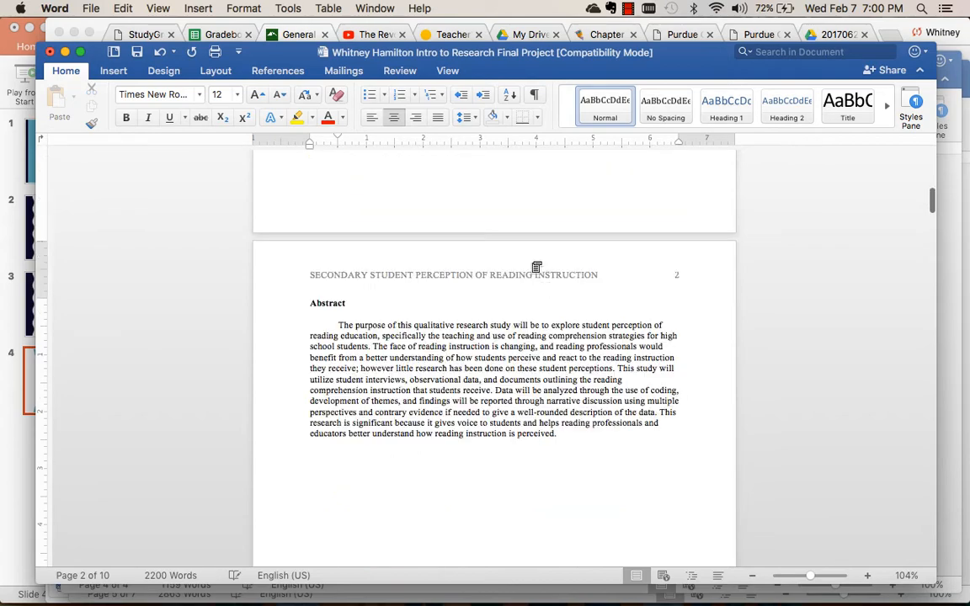
{"action": "scroll", "coordinate": [532, 263], "scroll_direction": "down", "scroll_amount": 4}
{"action": "scroll", "coordinate": [539, 264], "scroll_direction": "up", "scroll_amount": 1}
{"action": "scroll", "coordinate": [539, 264], "scroll_direction": "down", "scroll_amount": 4}
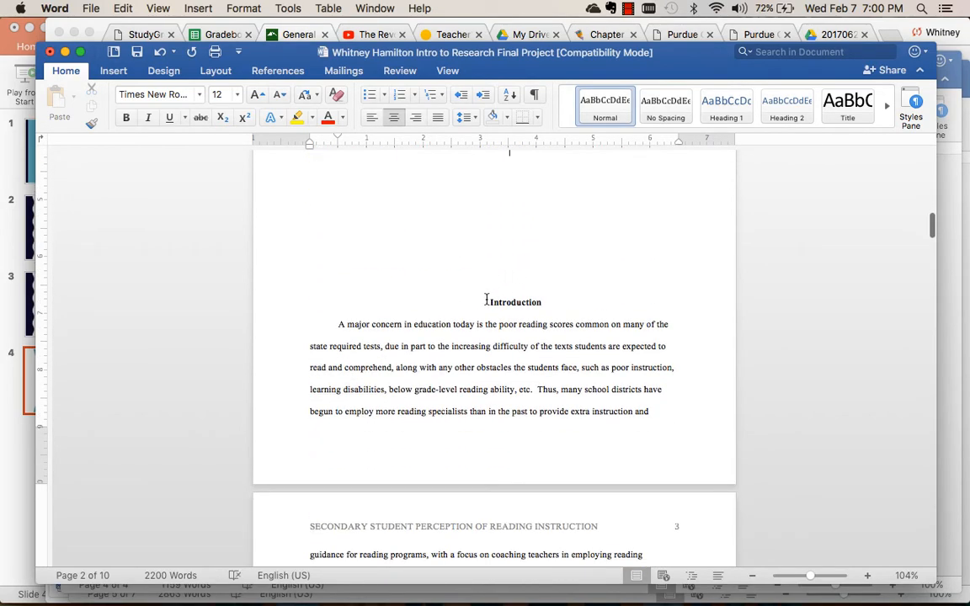
{"action": "left_click", "coordinate": [488, 301]}
{"action": "key", "text": "Return"}
{"action": "key", "text": "Return"}
{"action": "key", "text": "Return"}
{"action": "key", "text": "Return"}
{"action": "key", "text": "Return"}
{"action": "key", "text": "Return"}
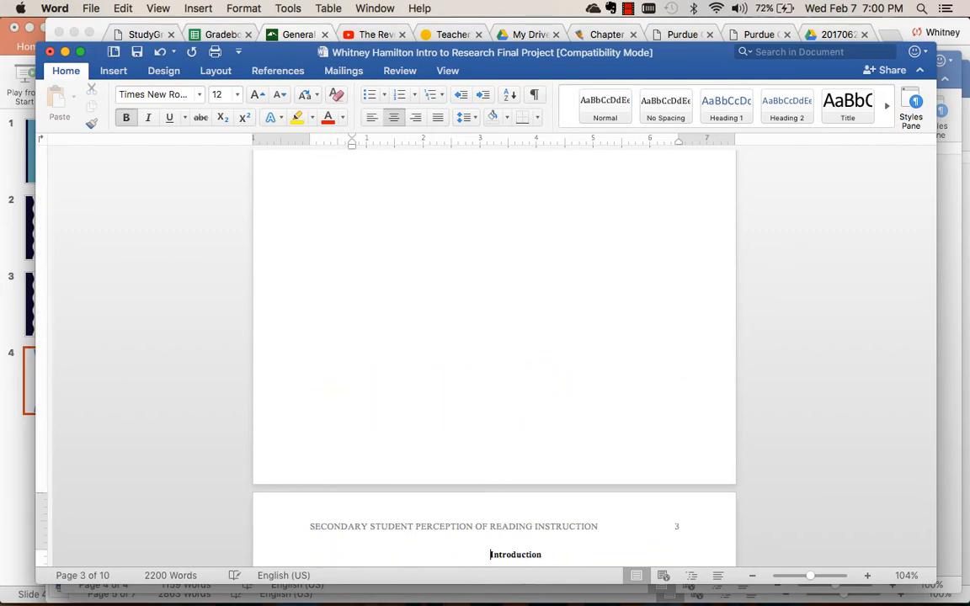
Left-align the Introduction heading on page 3.
{"action": "scroll", "coordinate": [513, 276], "scroll_direction": "down", "scroll_amount": 5}
{"action": "left_click_drag", "start_coordinate": [544, 278], "coordinate": [489, 278]}
{"action": "left_click", "coordinate": [370, 119]}
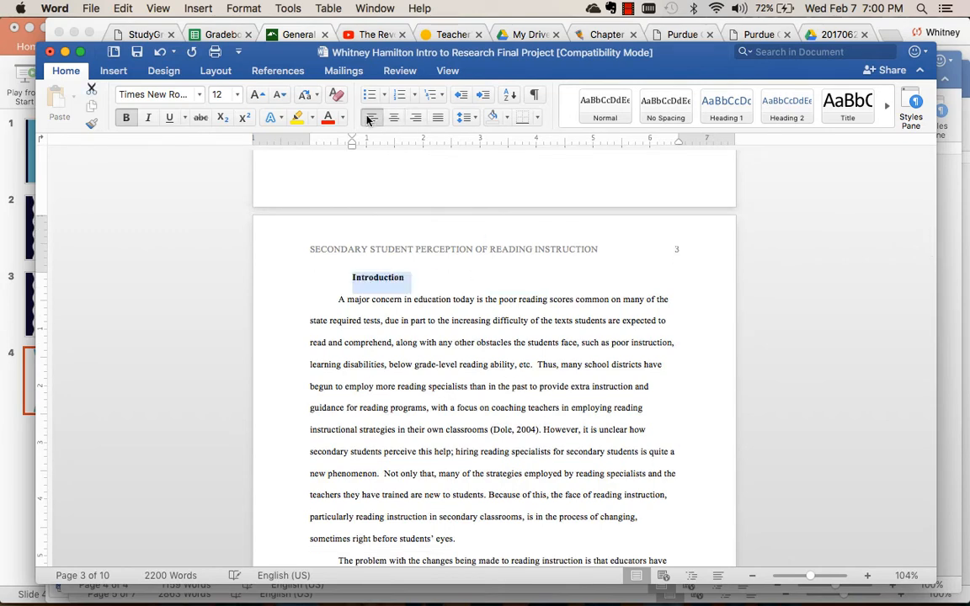
Remove the indent before the Introduction heading on page 3 so it starts at the page margin.
{"action": "left_click", "coordinate": [349, 277]}
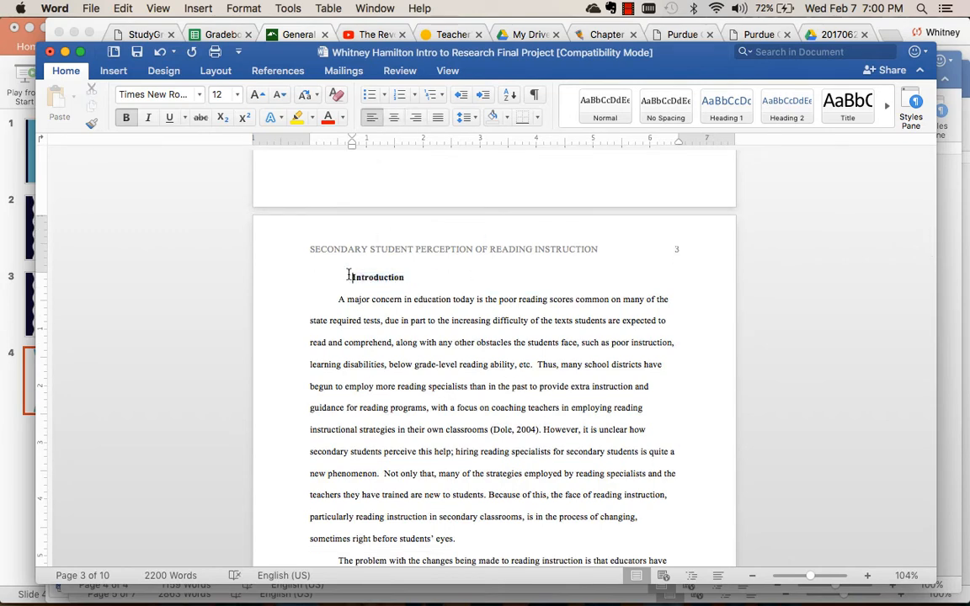
{"action": "key", "text": "BackSpace"}
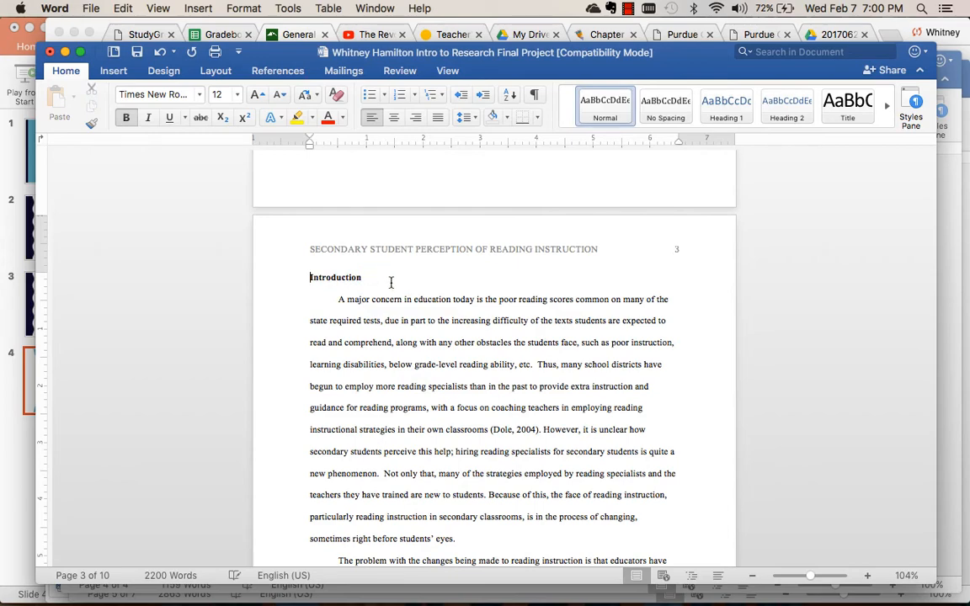
{"action": "scroll", "coordinate": [391, 282], "scroll_direction": "down", "scroll_amount": 3}
Switch to the scientific paper format page in Chrome, check the ordered list of required sections, and return to Word.
{"action": "left_click", "coordinate": [255, 22]}
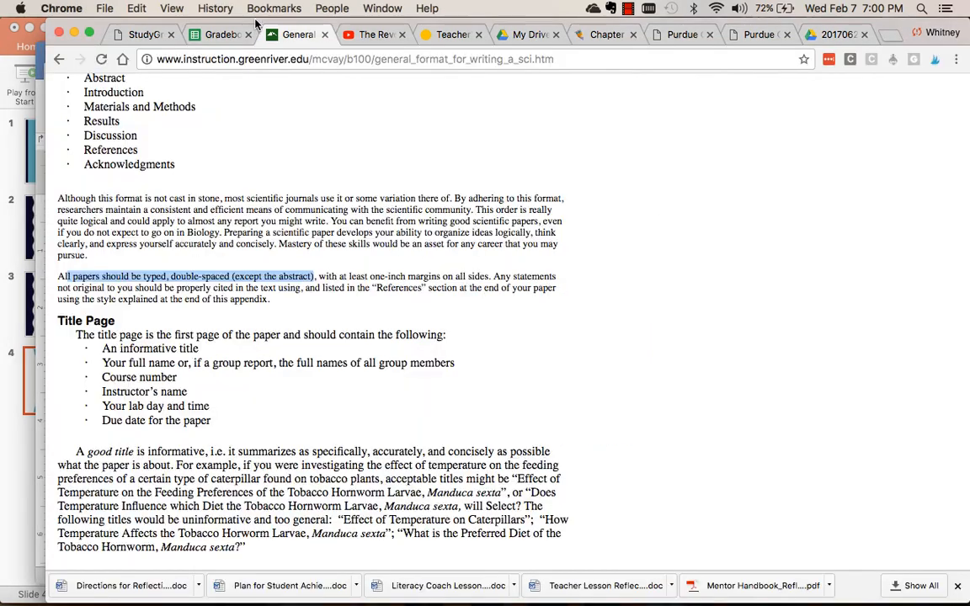
{"action": "scroll", "coordinate": [187, 364], "scroll_direction": "up", "scroll_amount": 3}
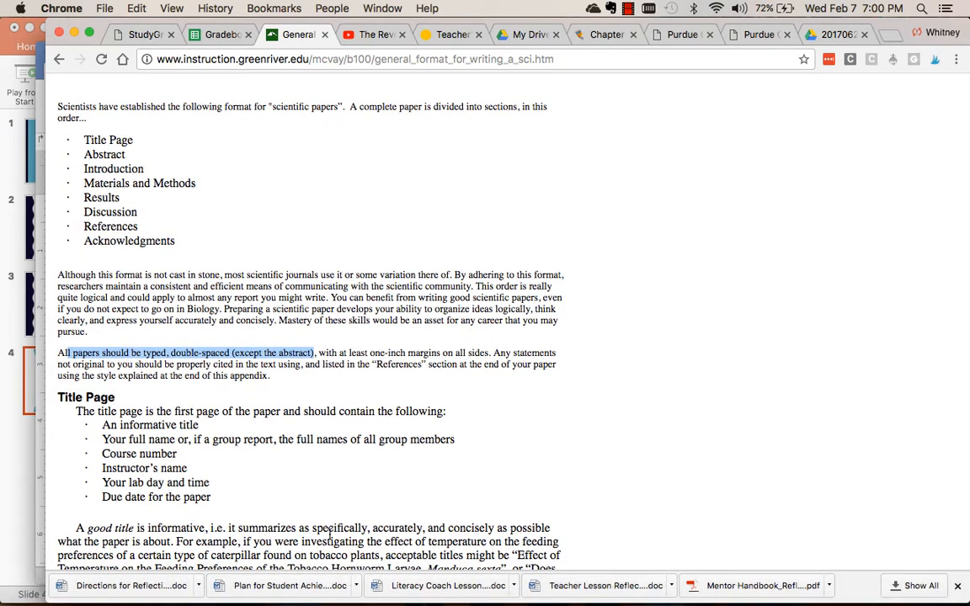
{"action": "mouse_move", "coordinate": [334, 596]}
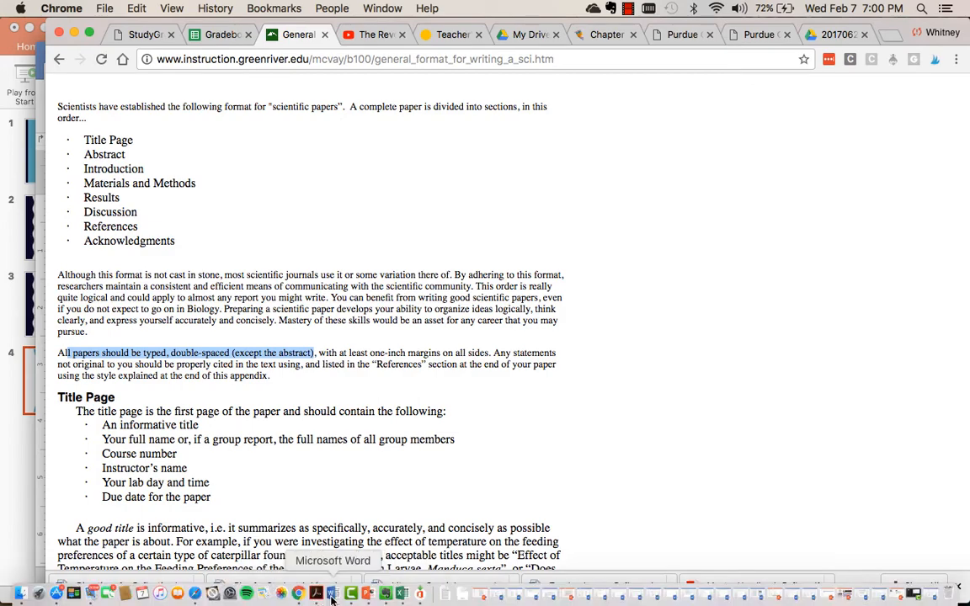
{"action": "left_click", "coordinate": [333, 597]}
Replace the Literature Review heading on page 4 with "Materials and Methods" and left-align it.
{"action": "scroll", "coordinate": [414, 422], "scroll_direction": "down", "scroll_amount": 10}
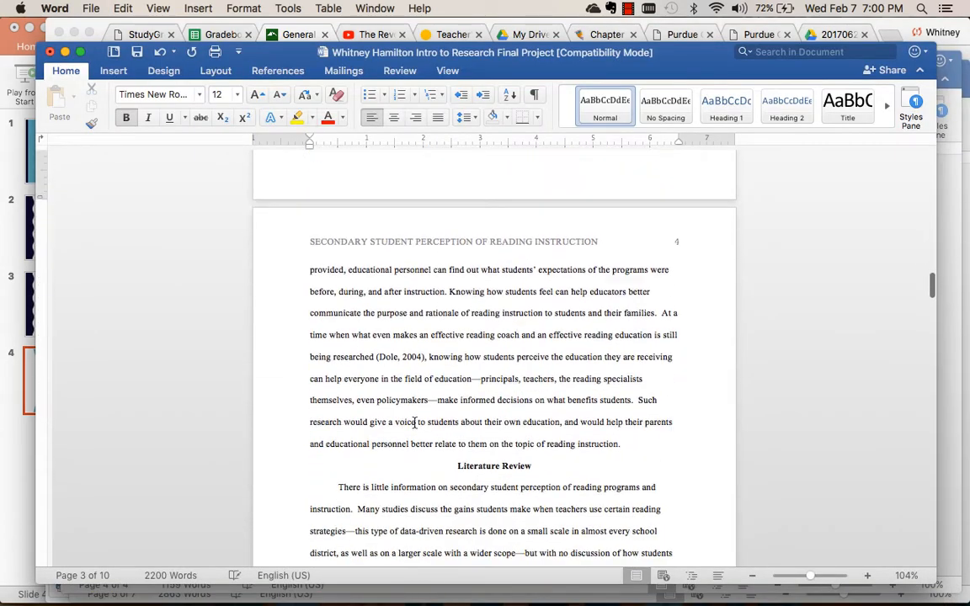
{"action": "scroll", "coordinate": [415, 422], "scroll_direction": "down", "scroll_amount": 2}
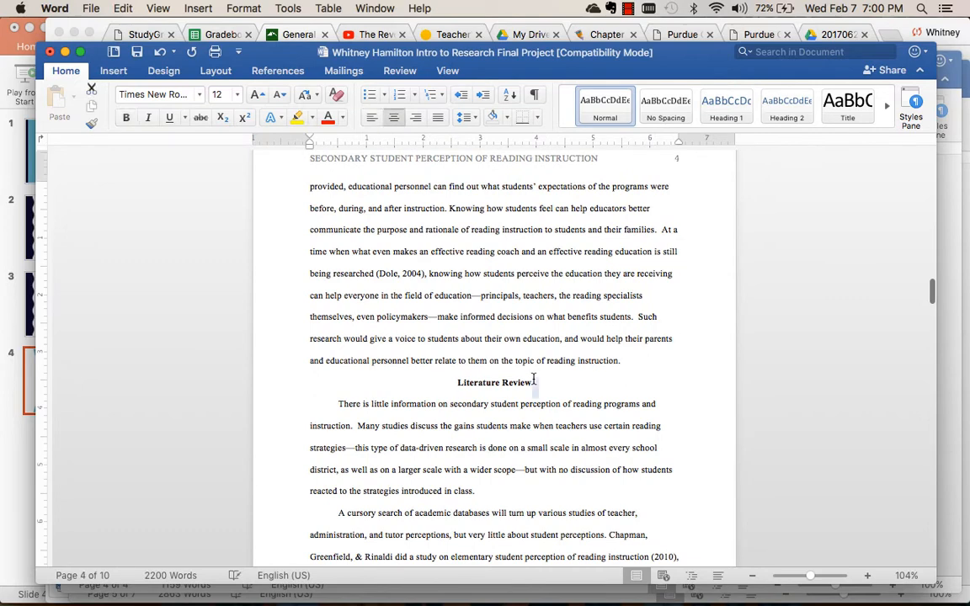
{"action": "left_click_drag", "start_coordinate": [533, 380], "coordinate": [457, 382]}
{"action": "type", "text": "Material"}
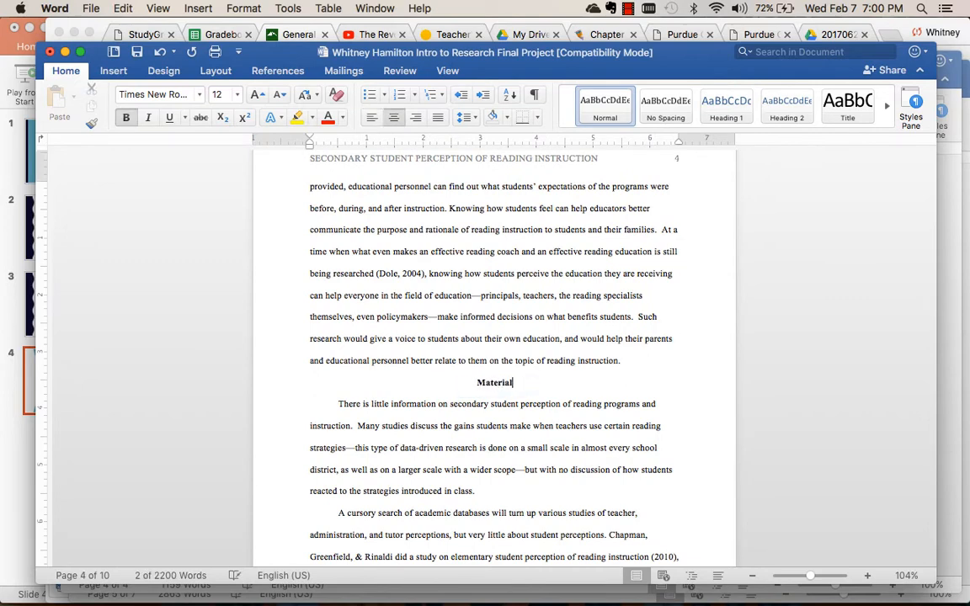
{"action": "type", "text": "s and Methods"}
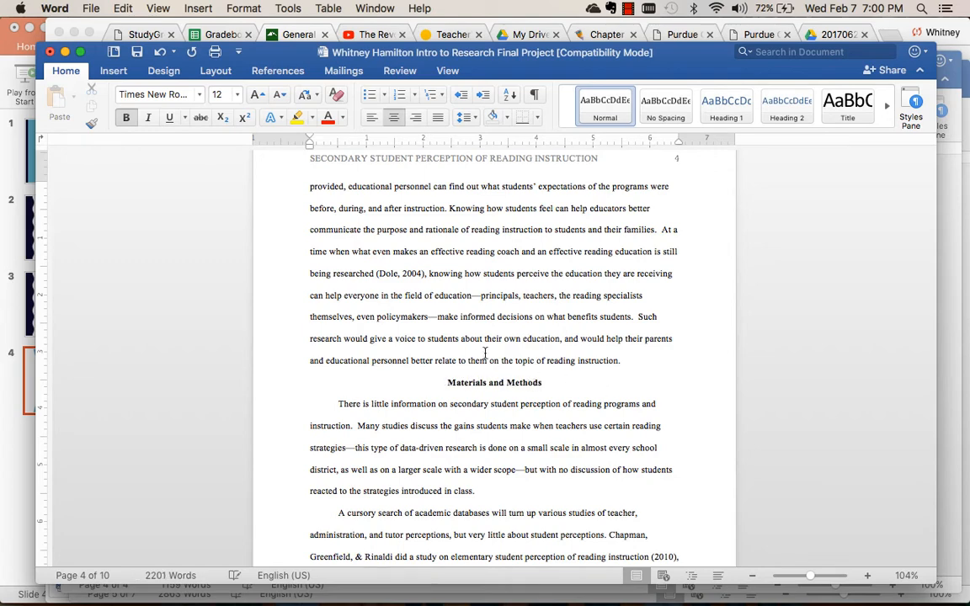
{"action": "key", "text": "super+l"}
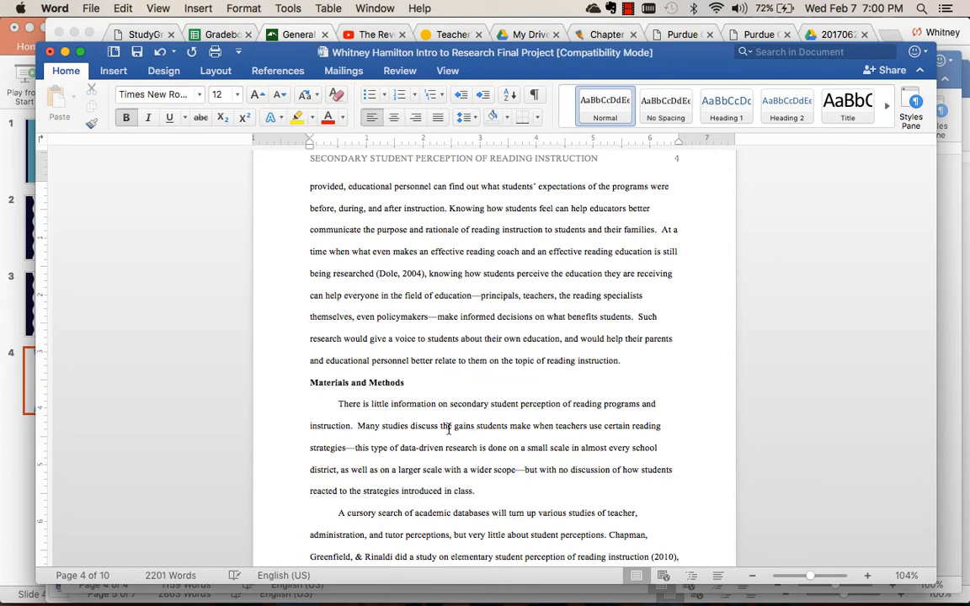
Replace the Purpose and Research Questions heading on page 5 with "Results" and left-align it.
{"action": "scroll", "coordinate": [448, 430], "scroll_direction": "down", "scroll_amount": 15}
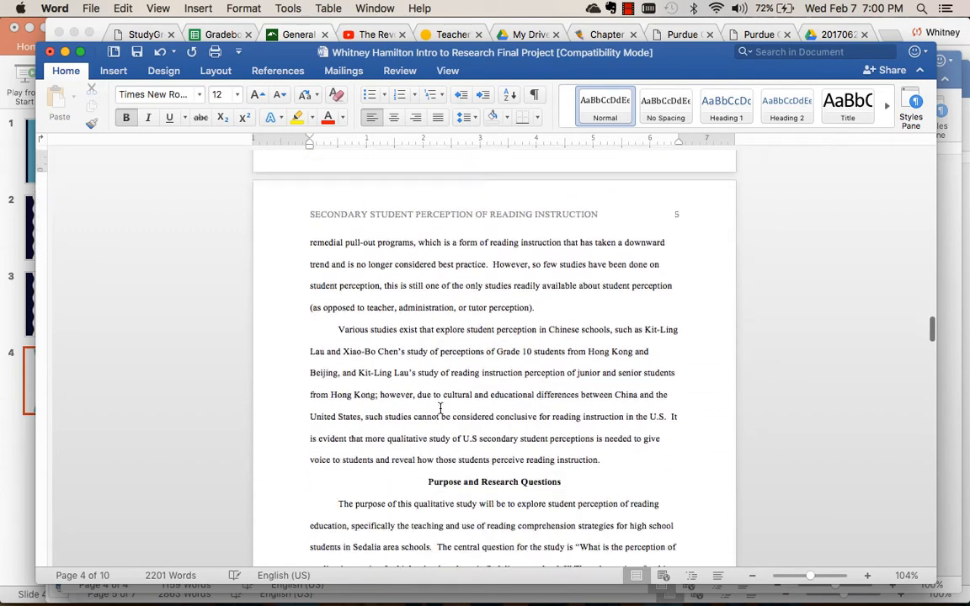
{"action": "triple_click", "coordinate": [553, 362]}
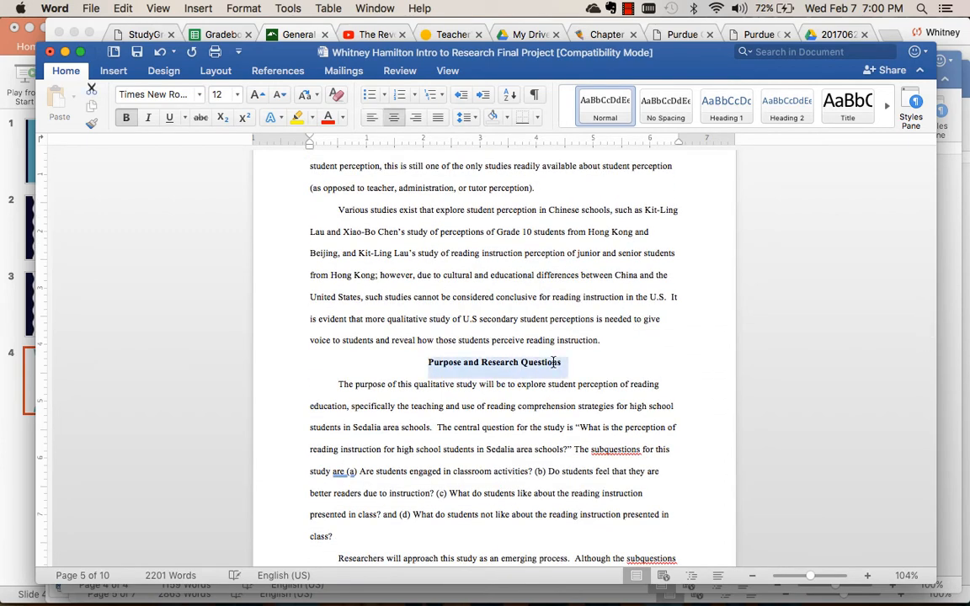
{"action": "type", "text": "Results"}
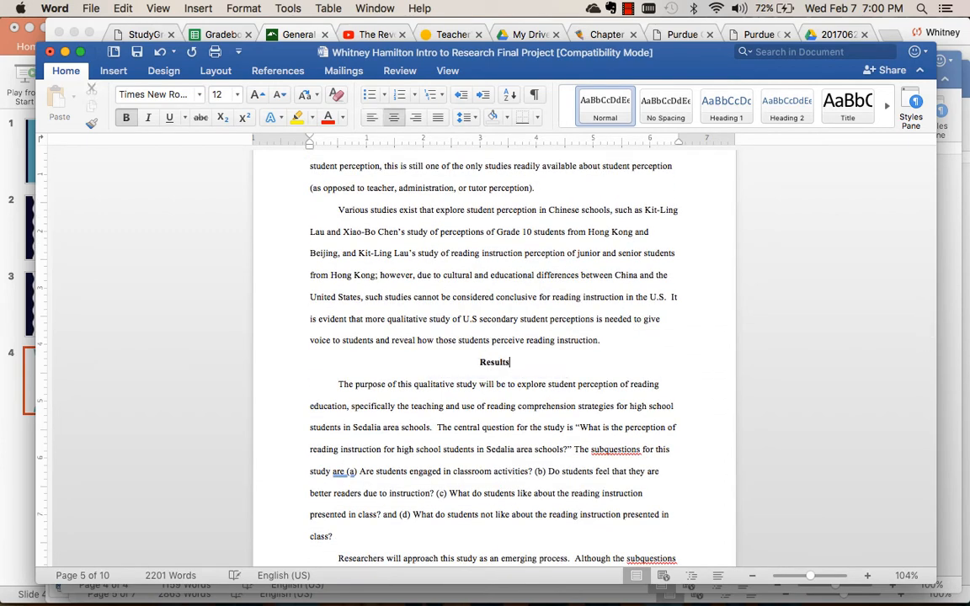
{"action": "left_click", "coordinate": [372, 117]}
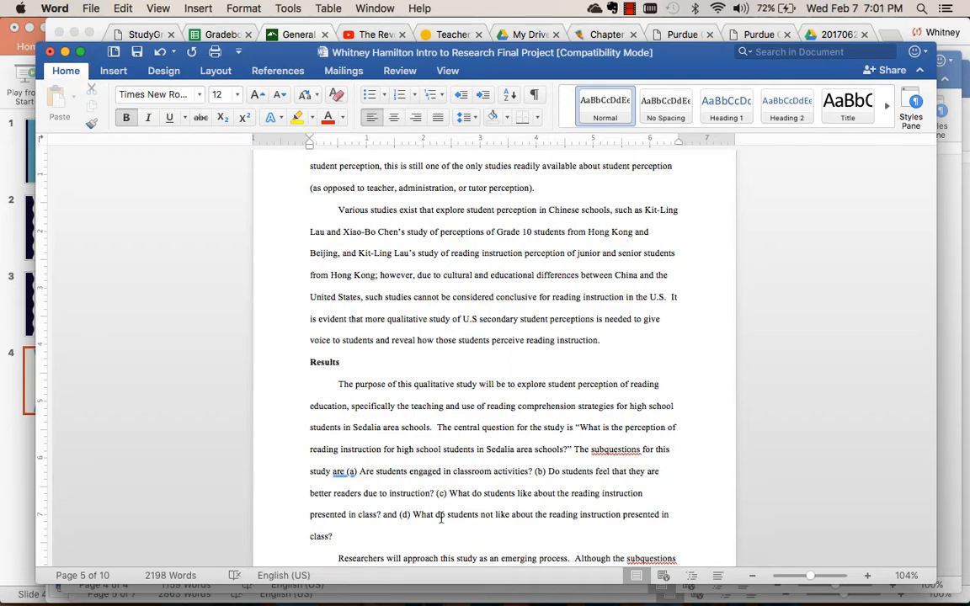
Replace the Type of Data heading on page 6 with "Discussion" and left-align it.
{"action": "scroll", "coordinate": [441, 517], "scroll_direction": "down", "scroll_amount": 10}
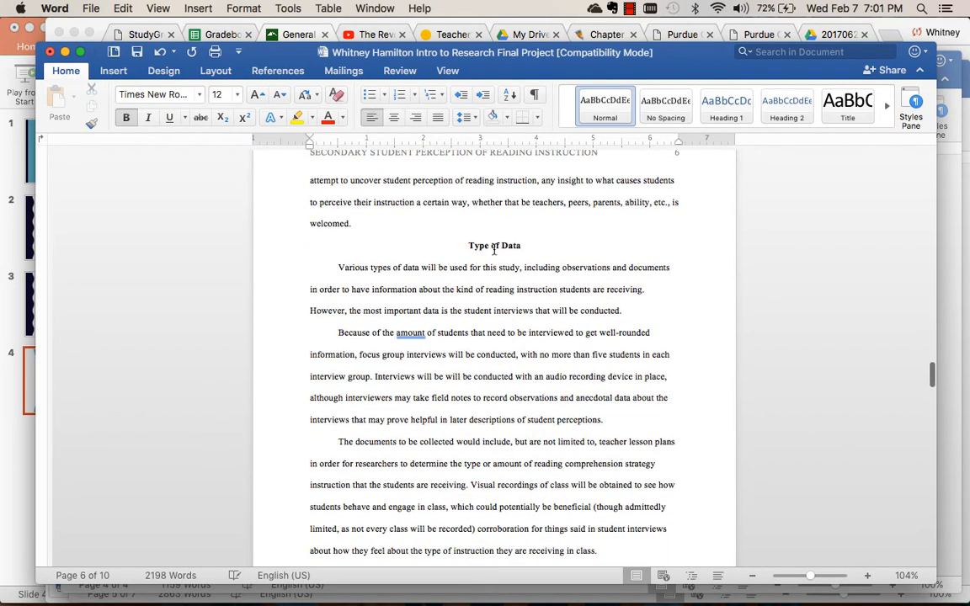
{"action": "triple_click", "coordinate": [494, 249]}
{"action": "type", "text": "Discus"}
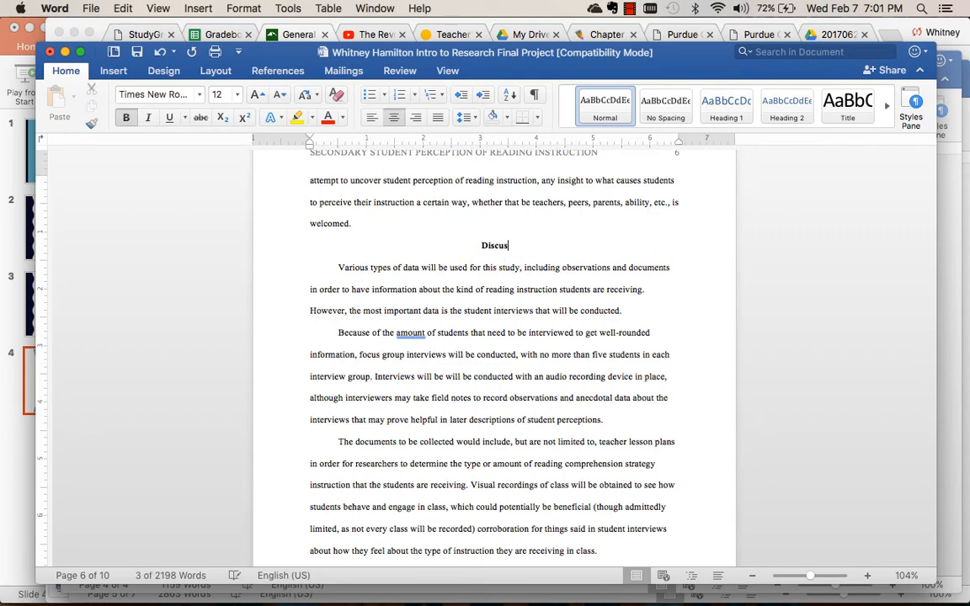
{"action": "type", "text": "sion"}
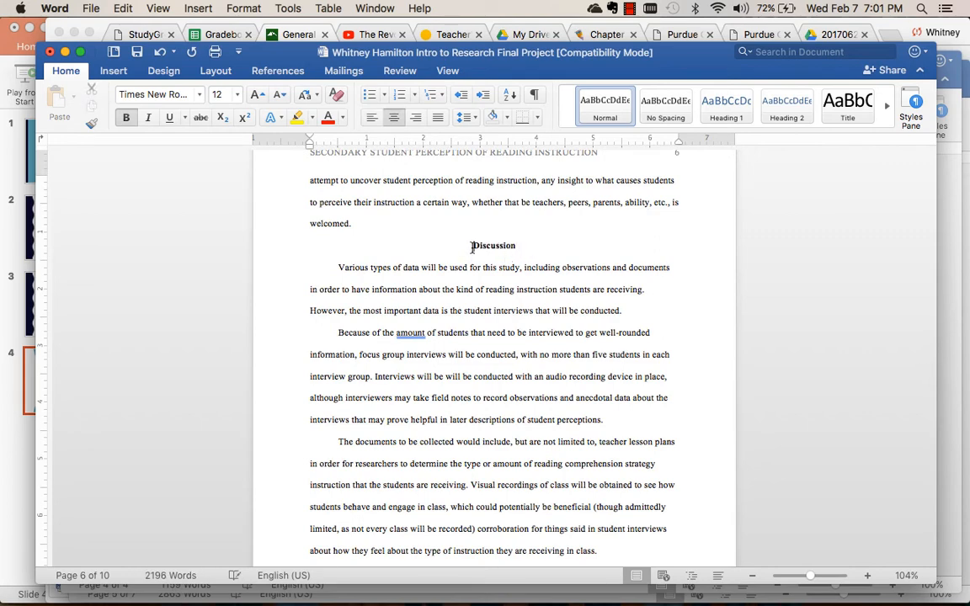
{"action": "left_click", "coordinate": [393, 118]}
Delete everything from the Data Collection heading through the Limitations of Study section, up to the References heading.
{"action": "scroll", "coordinate": [458, 297], "scroll_direction": "down", "scroll_amount": 6}
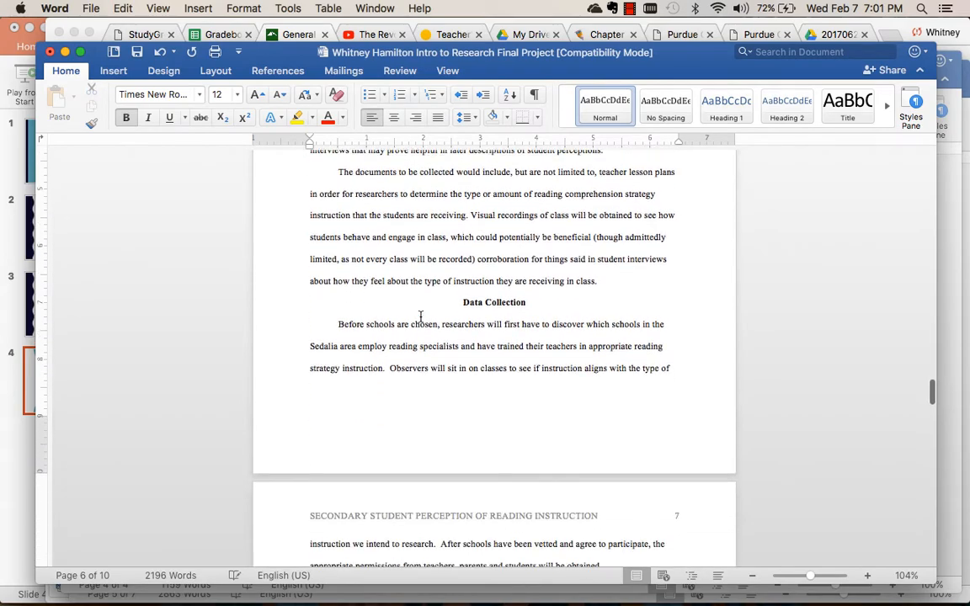
{"action": "left_click_drag", "start_coordinate": [459, 297], "coordinate": [584, 485]}
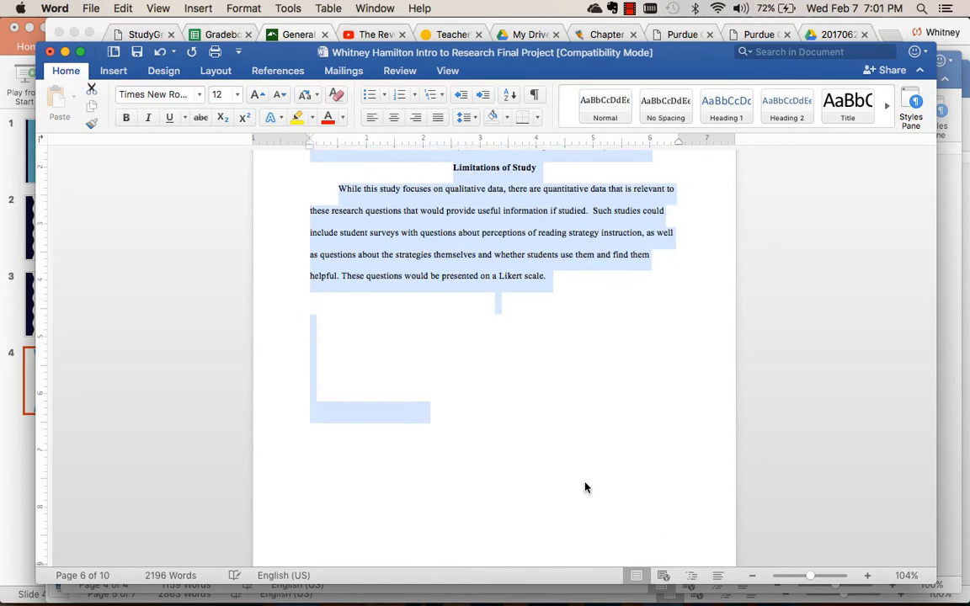
{"action": "key", "text": "BackSpace"}
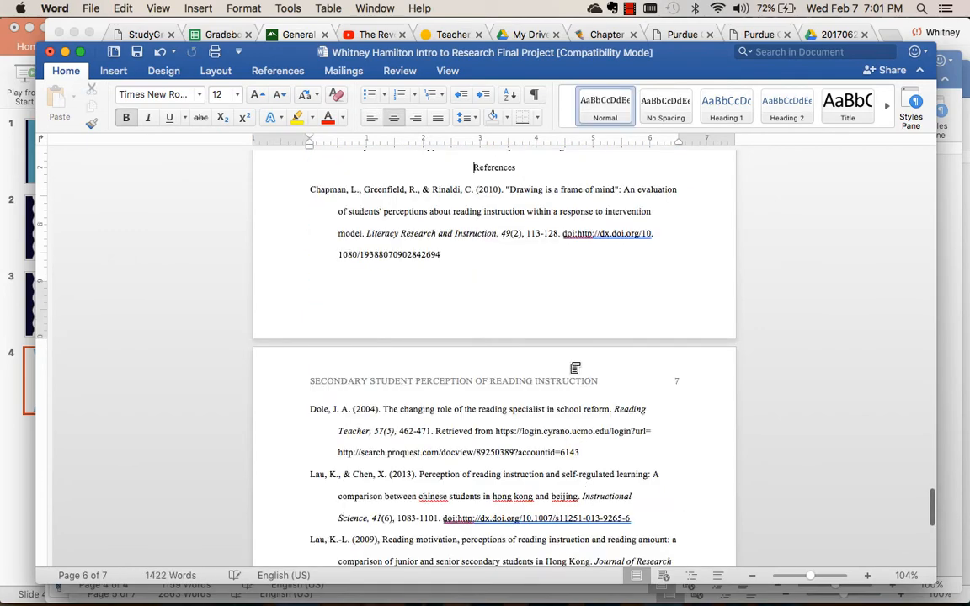
Insert blank lines before the References heading to push it to the start of page 7, and check the reference list.
{"action": "key", "text": "Return"}
{"action": "key", "text": "Return"}
{"action": "key", "text": "Return"}
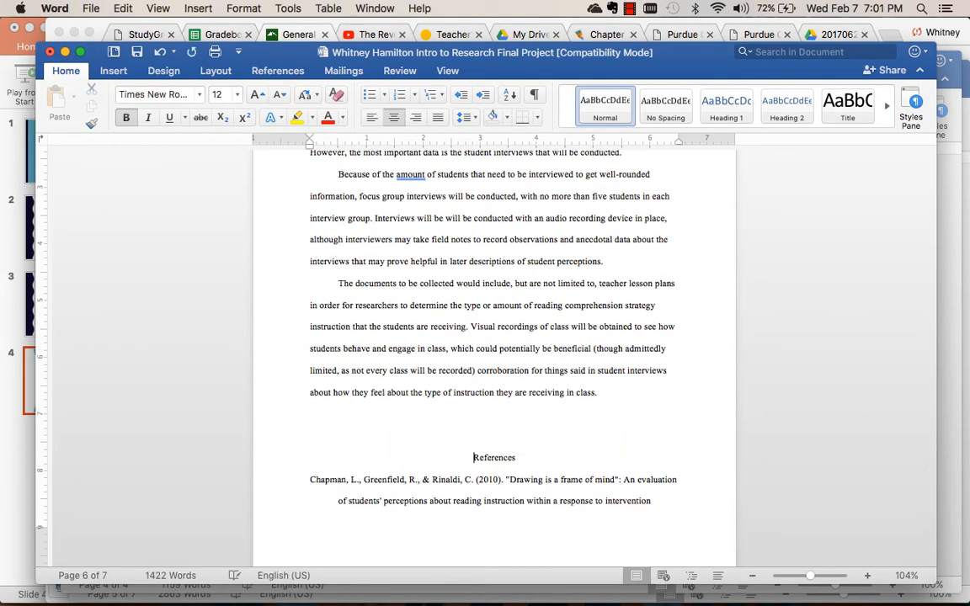
{"action": "key", "text": "Return"}
{"action": "key", "text": "Return"}
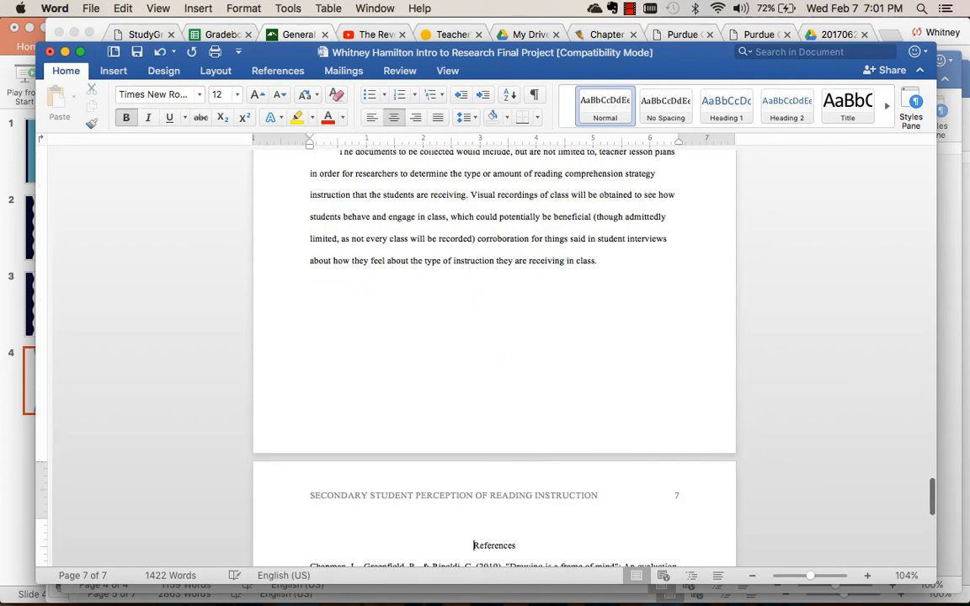
{"action": "scroll", "coordinate": [632, 350], "scroll_direction": "down", "scroll_amount": 5}
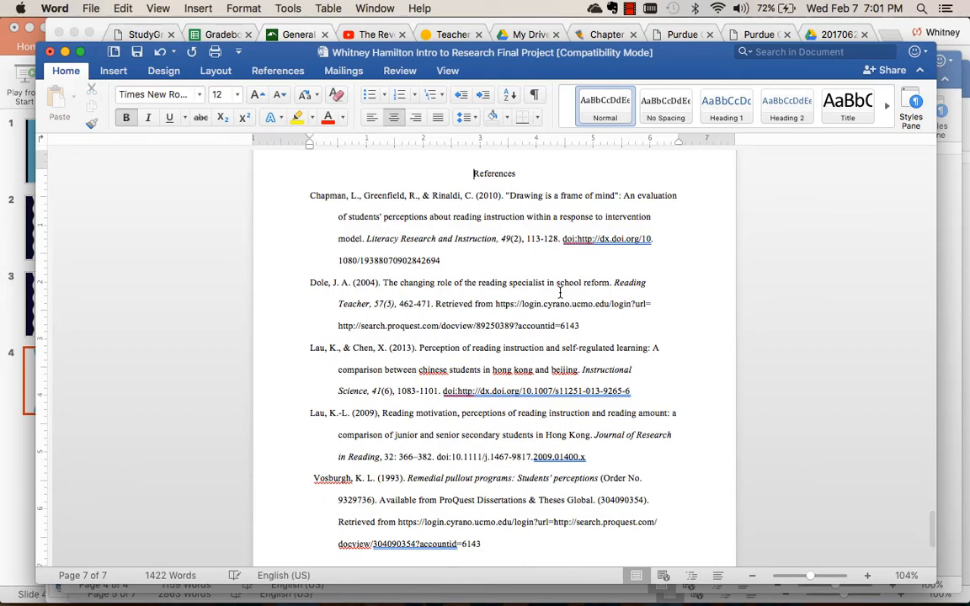
{"action": "scroll", "coordinate": [560, 292], "scroll_direction": "down", "scroll_amount": 2}
{"action": "scroll", "coordinate": [560, 269], "scroll_direction": "up", "scroll_amount": 4}
{"action": "scroll", "coordinate": [560, 250], "scroll_direction": "up", "scroll_amount": 15}
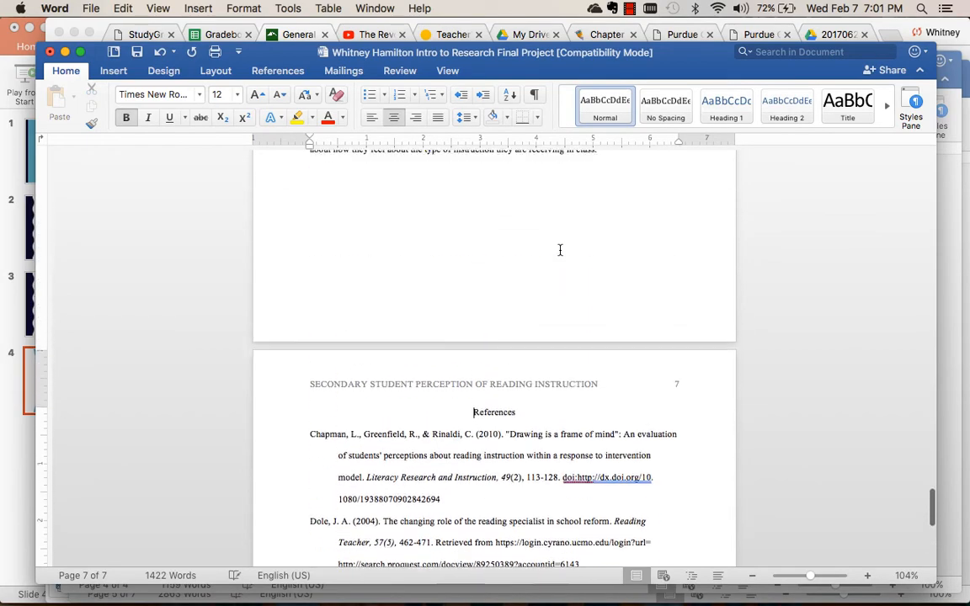
Delete the running head text from the title page's header, keeping the page number, and close the header.
{"action": "scroll", "coordinate": [560, 250], "scroll_direction": "up", "scroll_amount": 15}
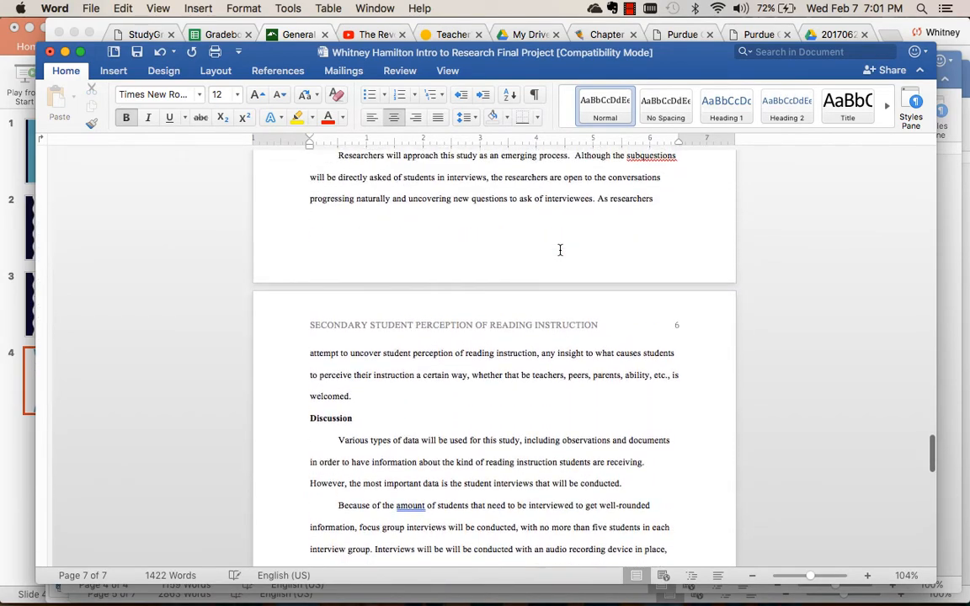
{"action": "scroll", "coordinate": [560, 251], "scroll_direction": "up", "scroll_amount": 15}
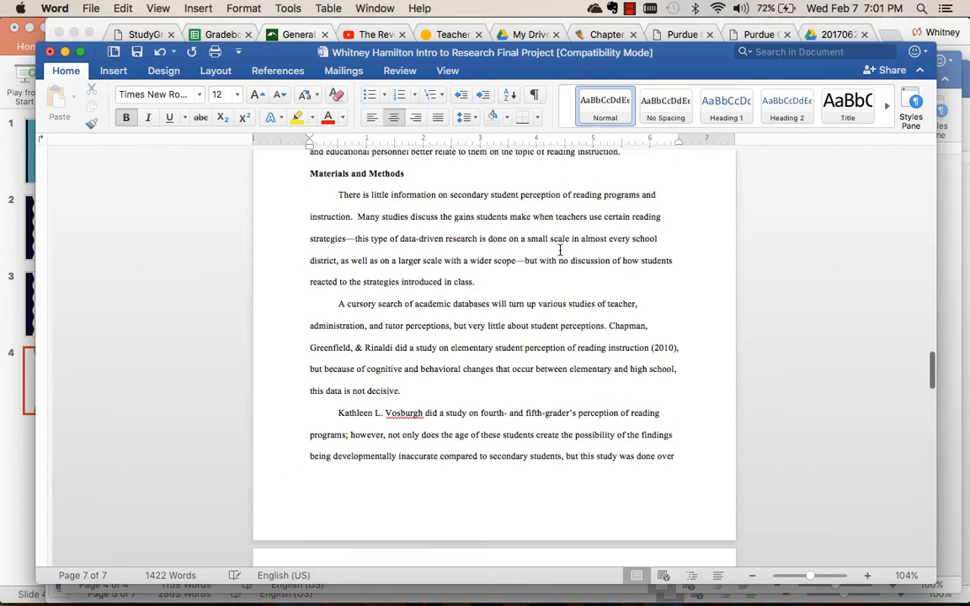
{"action": "scroll", "coordinate": [560, 250], "scroll_direction": "up", "scroll_amount": 15}
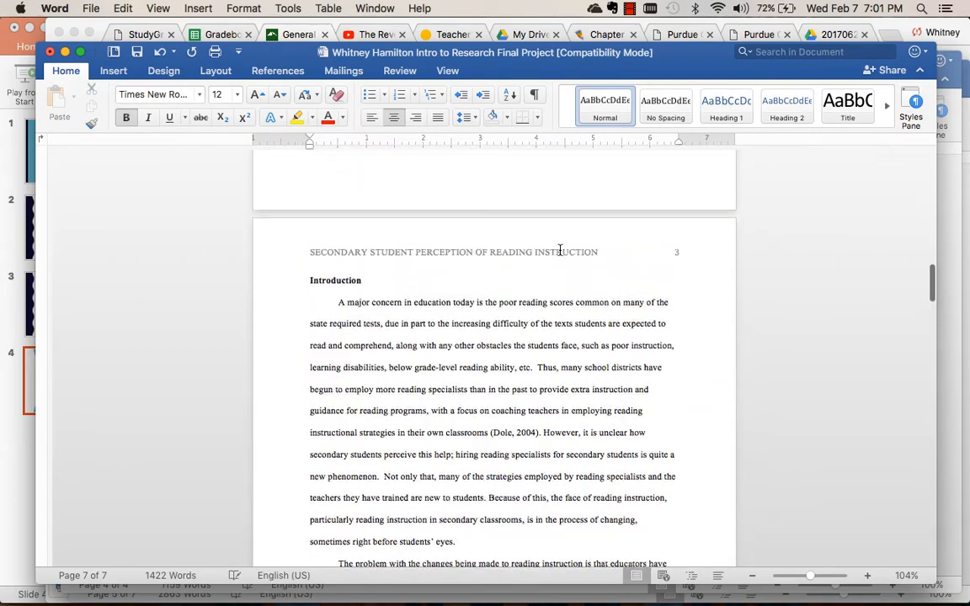
{"action": "scroll", "coordinate": [560, 250], "scroll_direction": "up", "scroll_amount": 12}
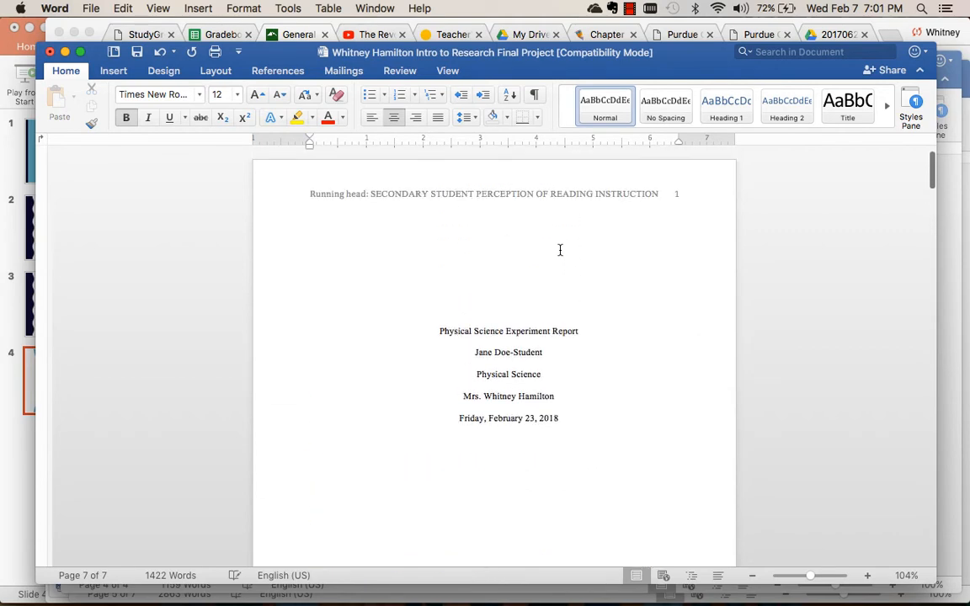
{"action": "double_click", "coordinate": [549, 195]}
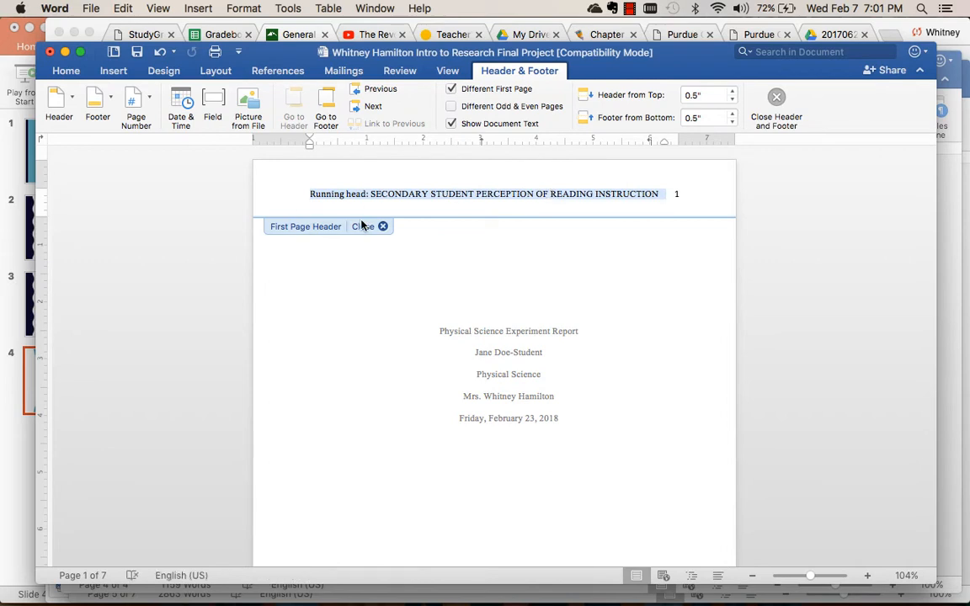
{"action": "key", "text": "BackSpace"}
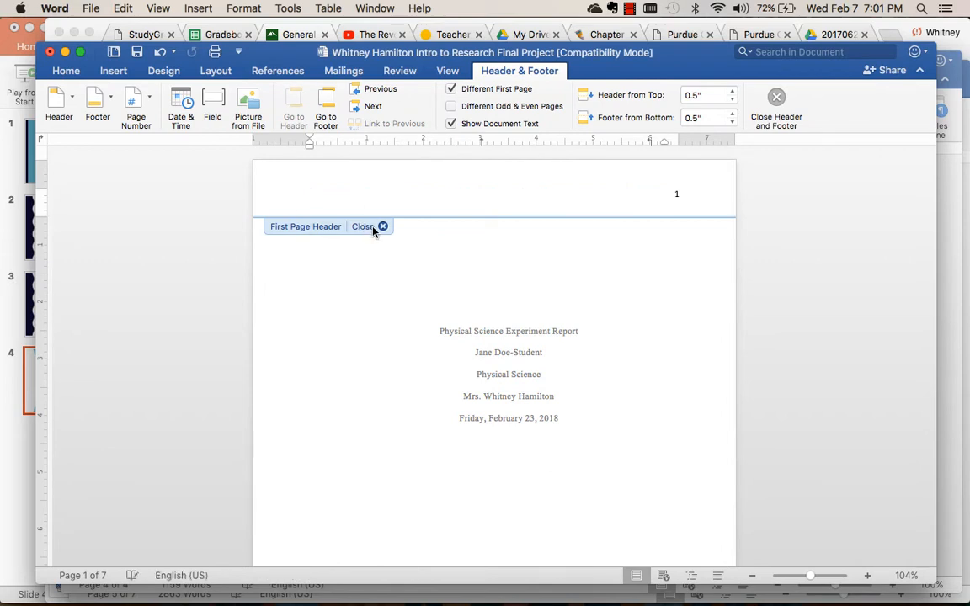
{"action": "left_click", "coordinate": [372, 227]}
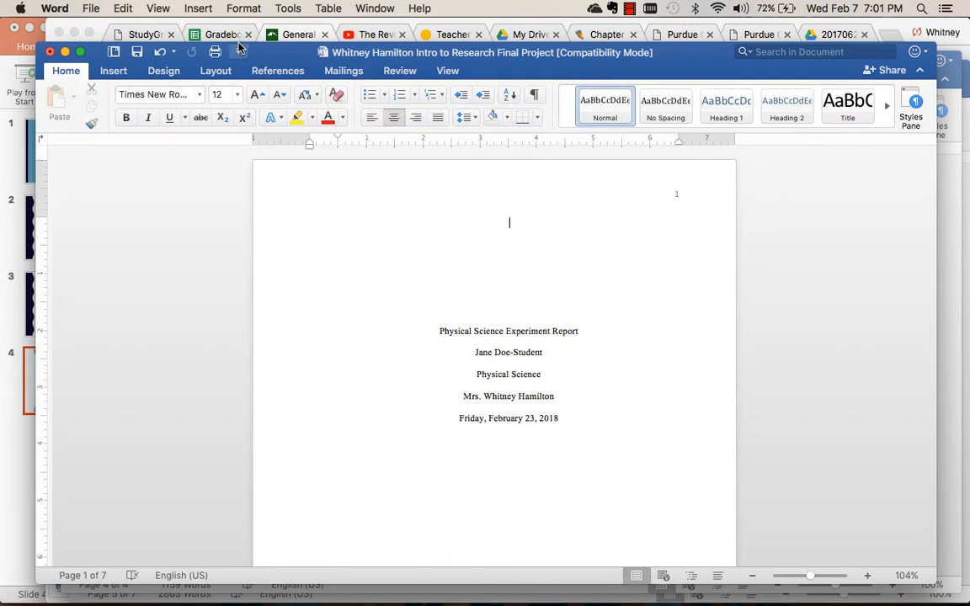
Insert page numbers in the header with right alignment, leaving the option to show the number on the first page off.
{"action": "left_click", "coordinate": [113, 72]}
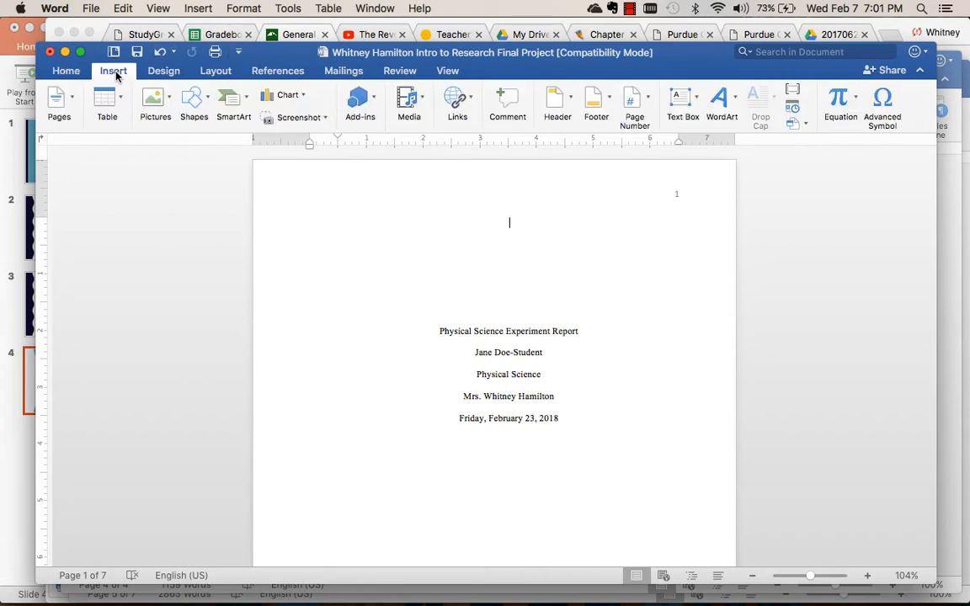
{"action": "left_click", "coordinate": [641, 107]}
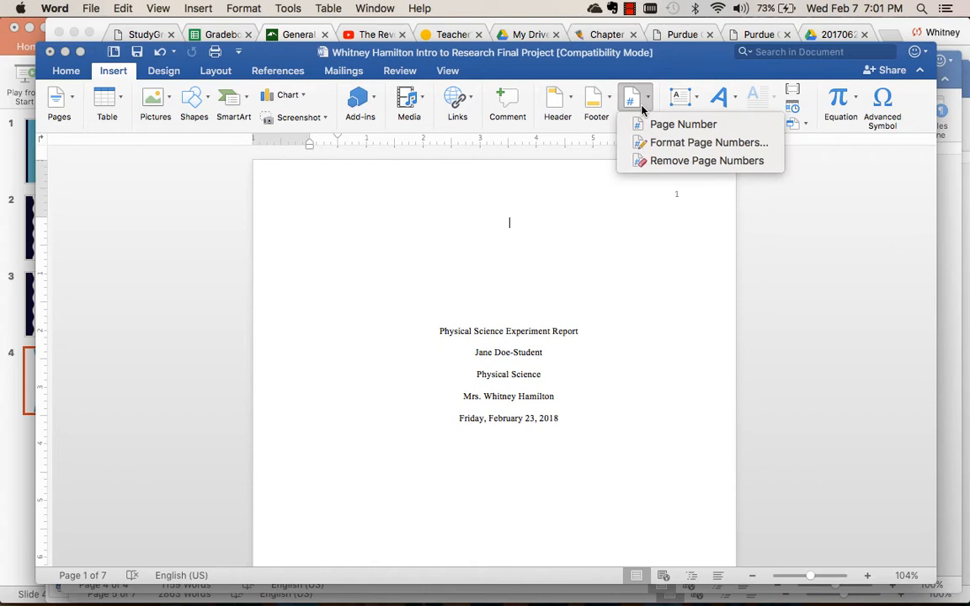
{"action": "left_click", "coordinate": [661, 126]}
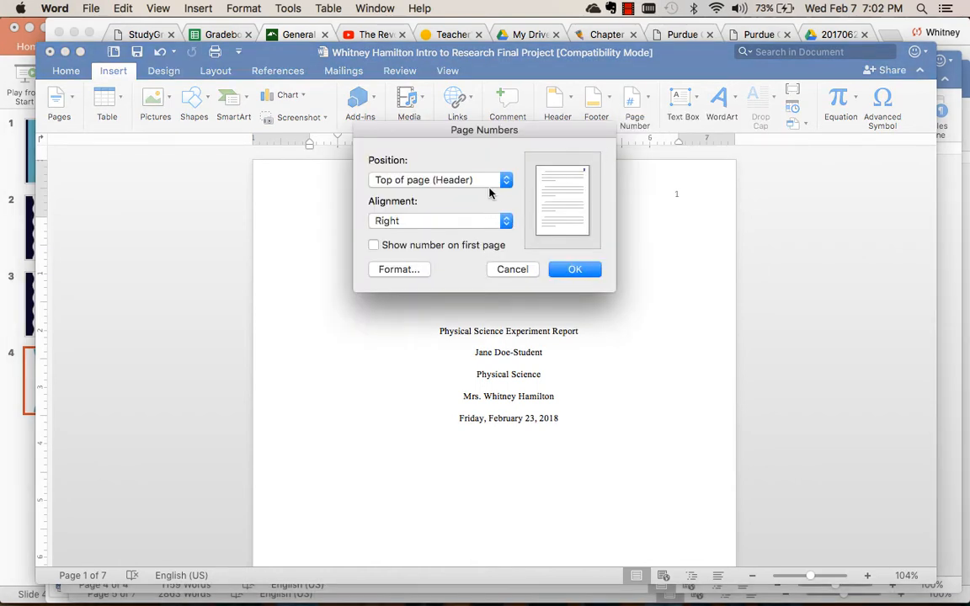
{"action": "left_click", "coordinate": [565, 270]}
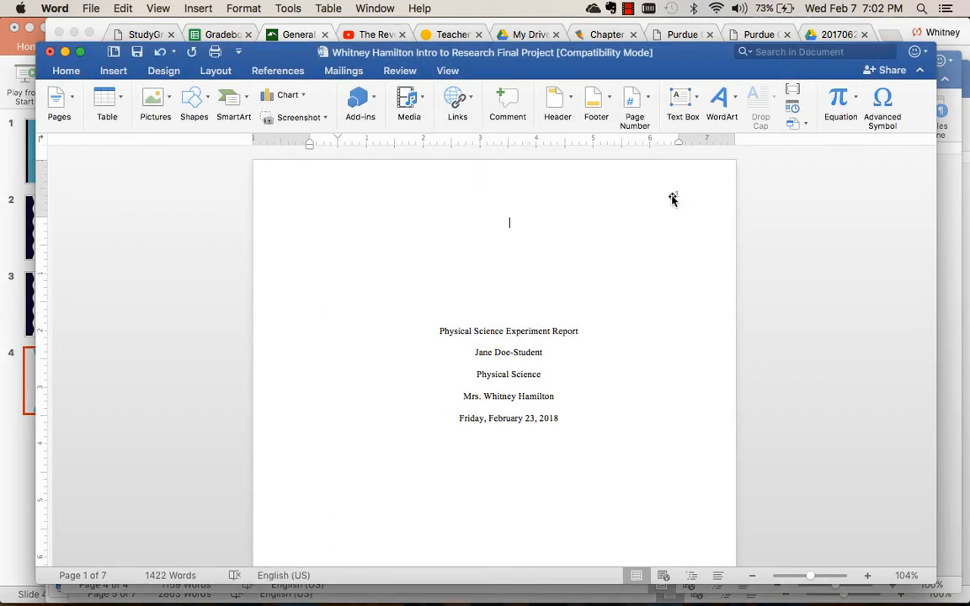
Insert the author's last name and a space before the page number in the title page's header.
{"action": "double_click", "coordinate": [672, 198]}
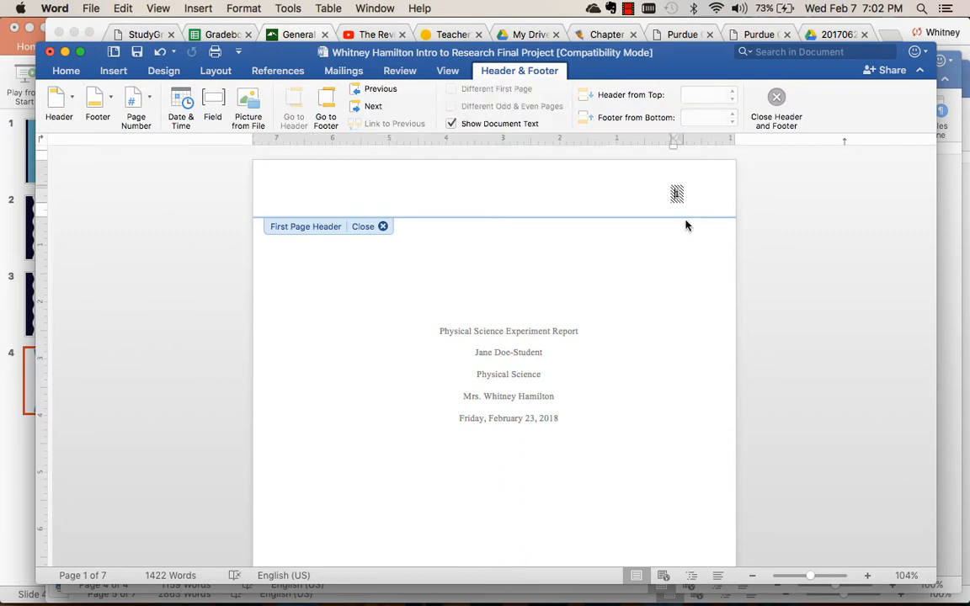
{"action": "type", "text": "Hamilt"}
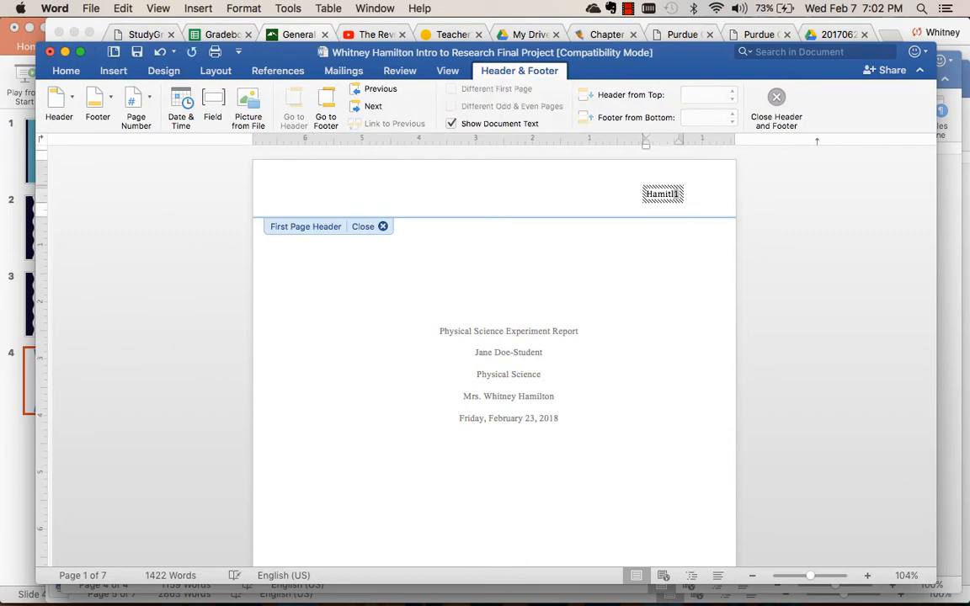
{"action": "type", "text": "on"}
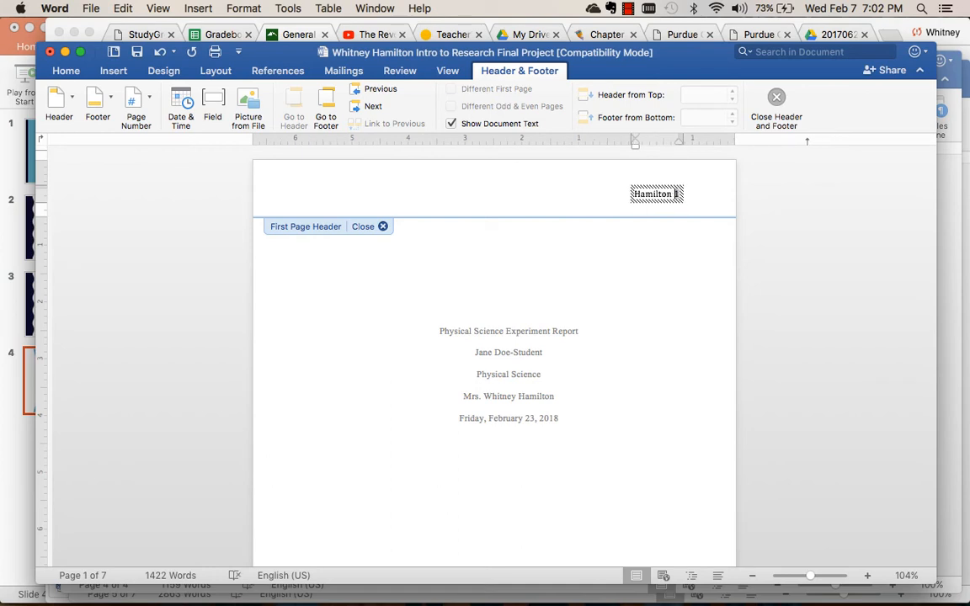
Set the title page's header text, last name and page number, to Times New Roman and close the header.
{"action": "triple_click", "coordinate": [637, 194]}
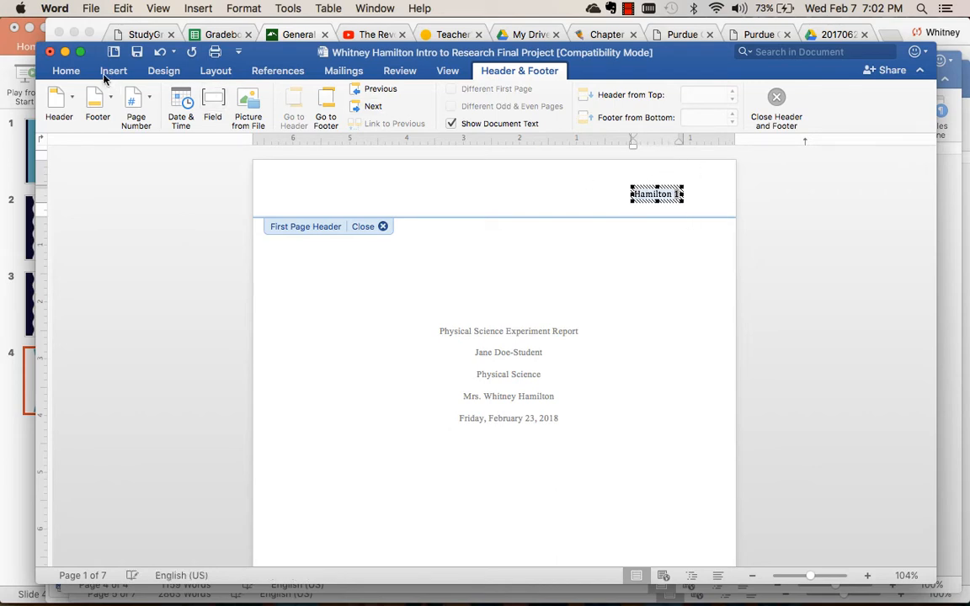
{"action": "left_click", "coordinate": [68, 71]}
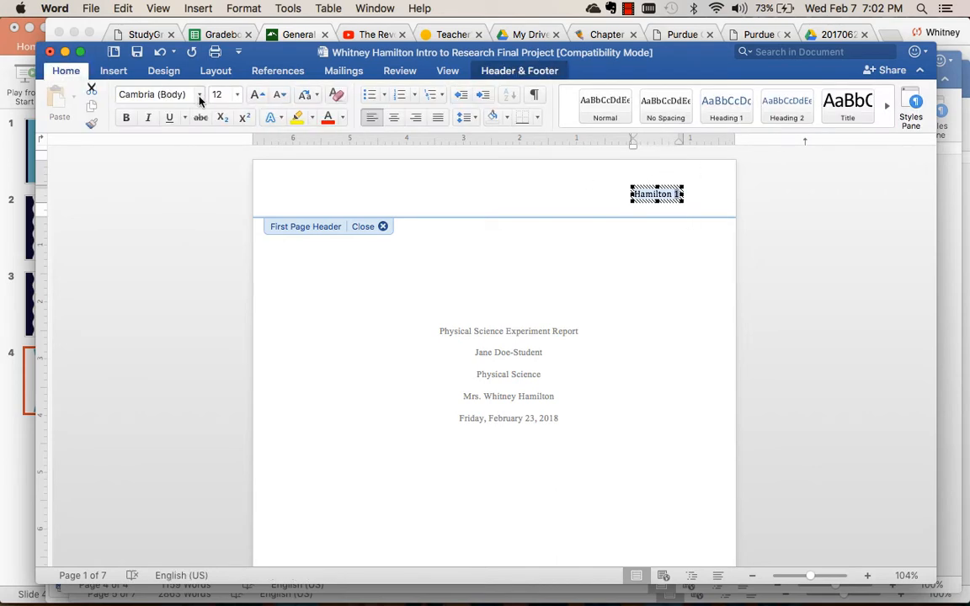
{"action": "left_click", "coordinate": [199, 95]}
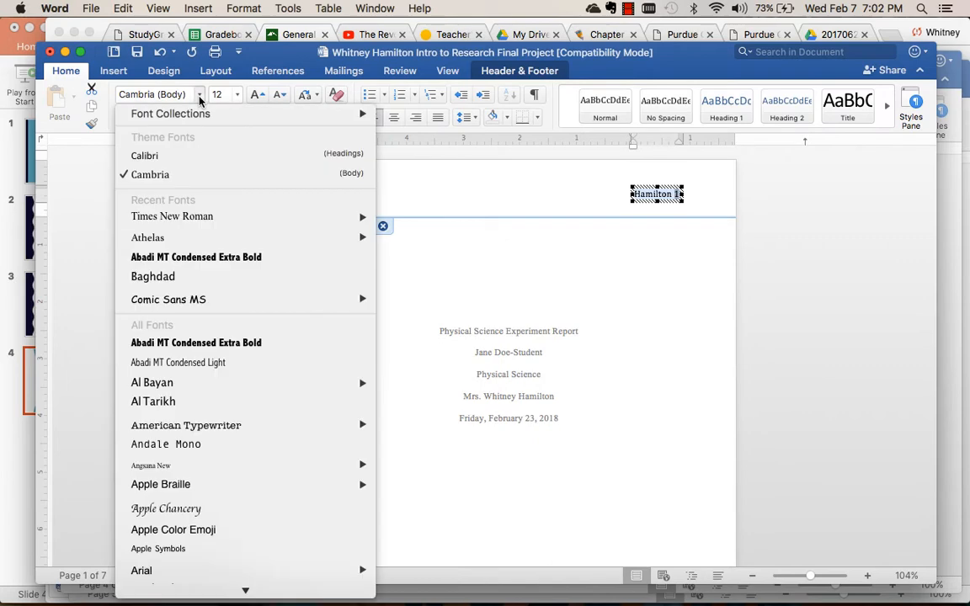
{"action": "mouse_move", "coordinate": [364, 220]}
{"action": "left_click", "coordinate": [425, 217]}
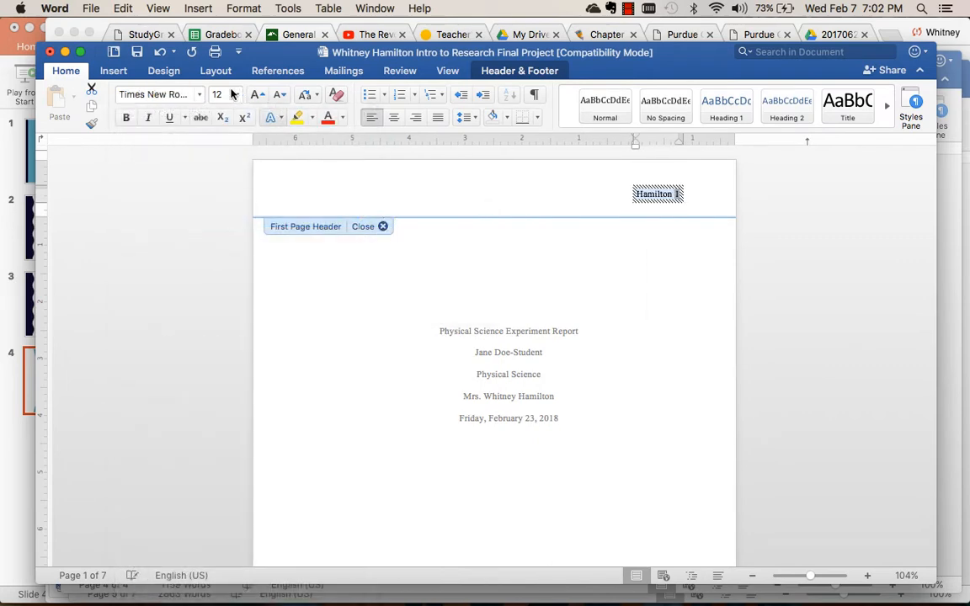
{"action": "double_click", "coordinate": [650, 310]}
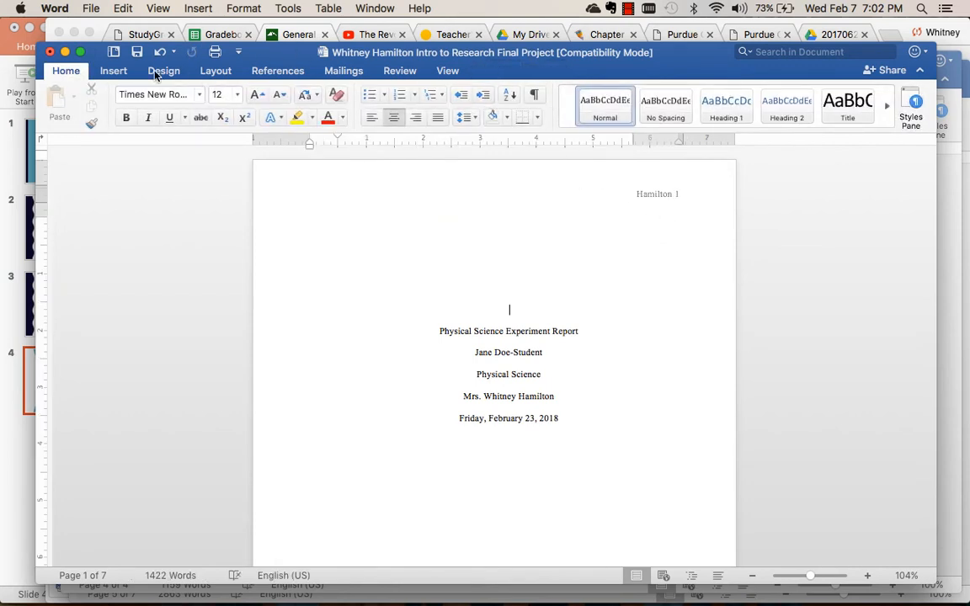
Delete the running head "SECONDARY STUDENT PERCEPTION OF READING INSTRUCTION" from the header on page 2, keeping the page number.
{"action": "left_click", "coordinate": [114, 70]}
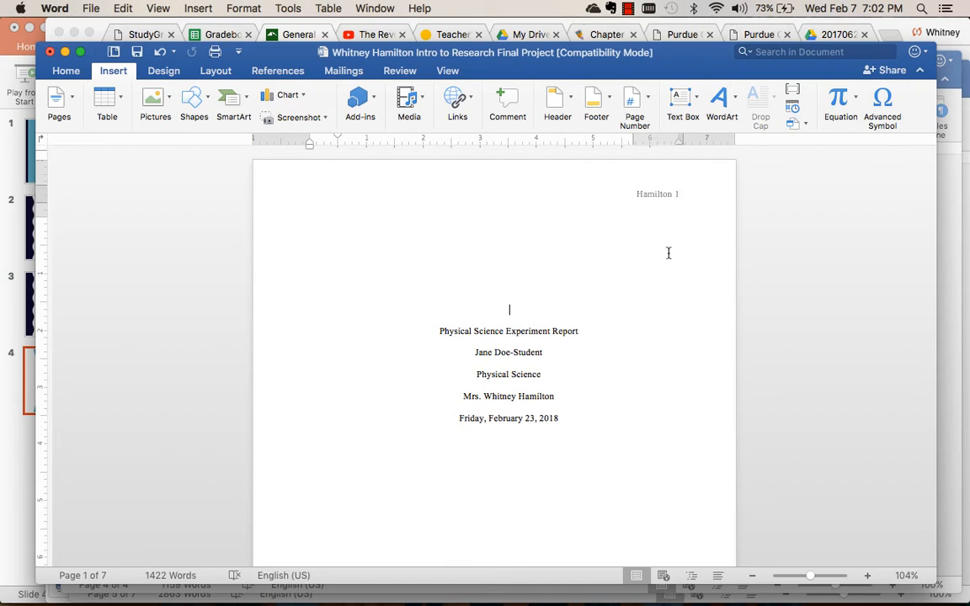
{"action": "scroll", "coordinate": [668, 252], "scroll_direction": "down", "scroll_amount": 1}
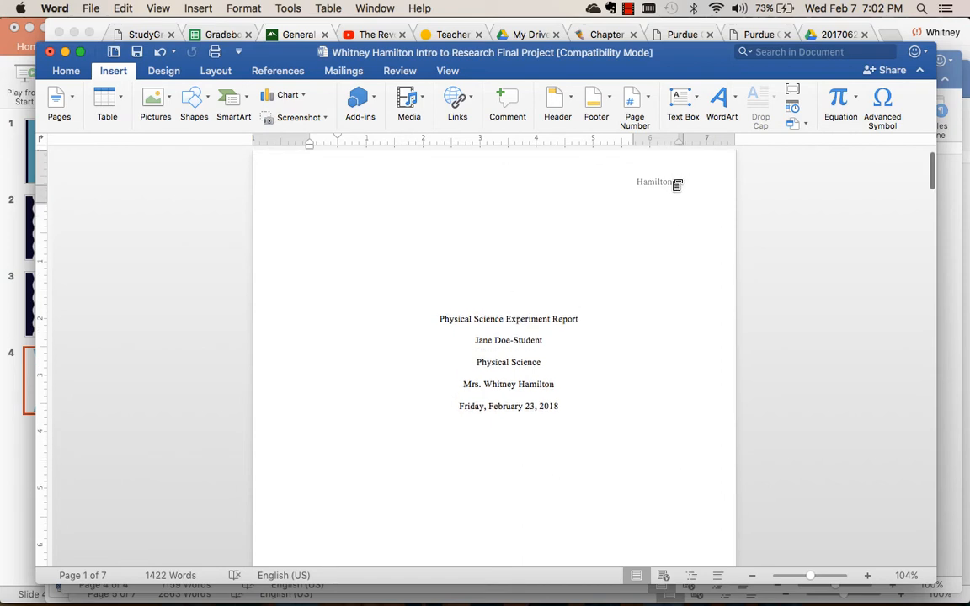
{"action": "scroll", "coordinate": [645, 327], "scroll_direction": "down", "scroll_amount": 10}
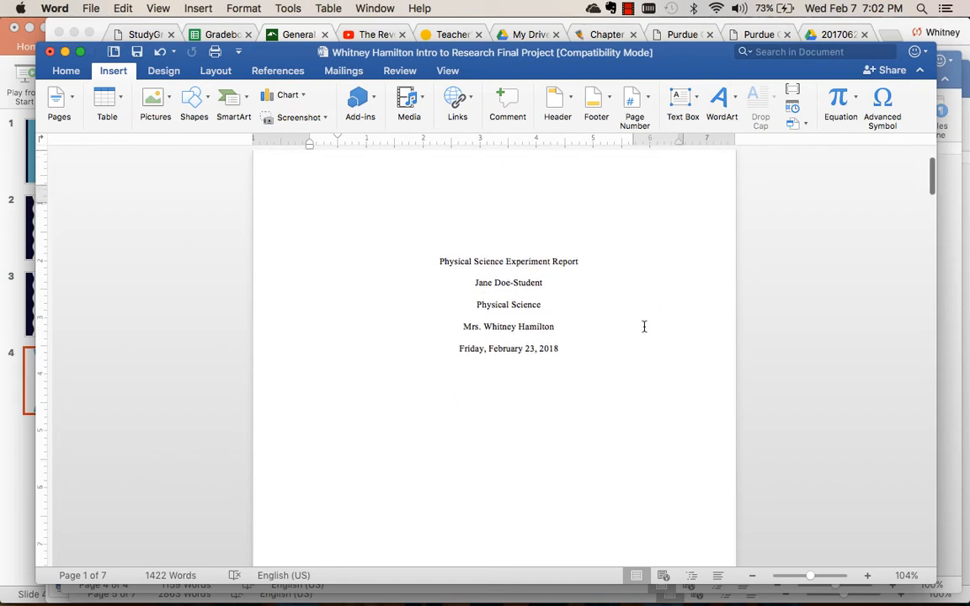
{"action": "scroll", "coordinate": [644, 327], "scroll_direction": "down", "scroll_amount": 5}
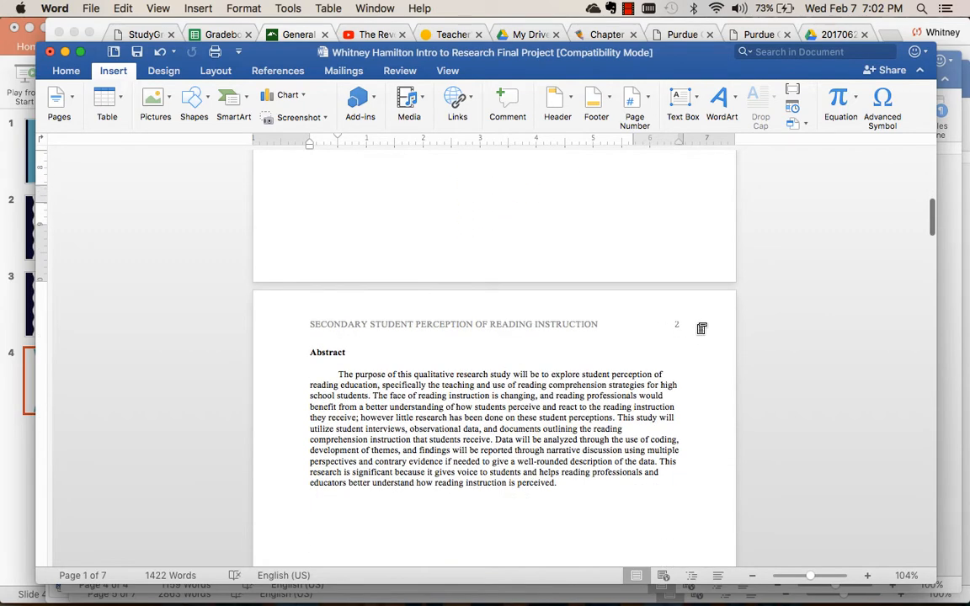
{"action": "double_click", "coordinate": [676, 323]}
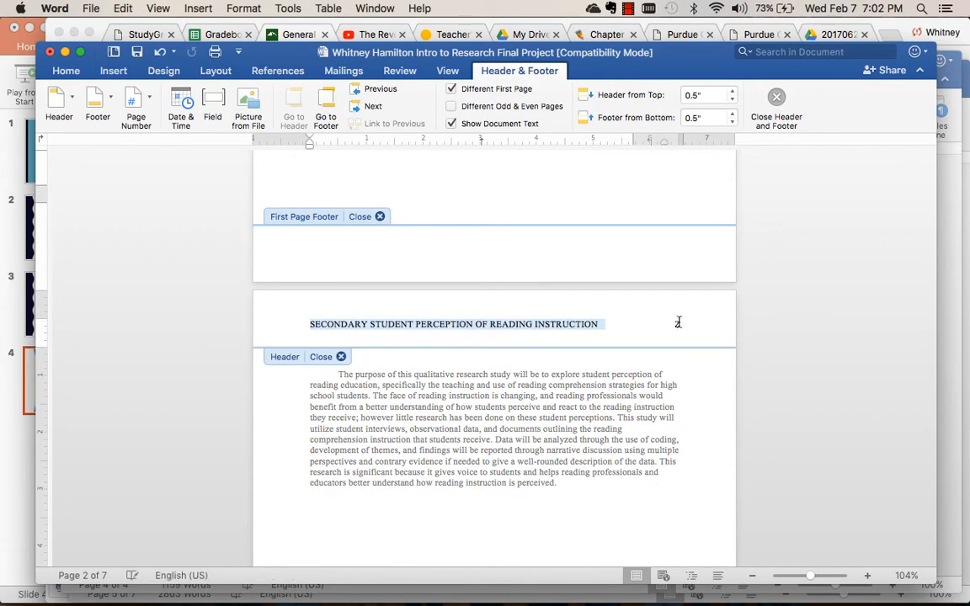
{"action": "scroll", "coordinate": [667, 266], "scroll_direction": "up", "scroll_amount": 15}
{"action": "scroll", "coordinate": [666, 266], "scroll_direction": "down", "scroll_amount": 12}
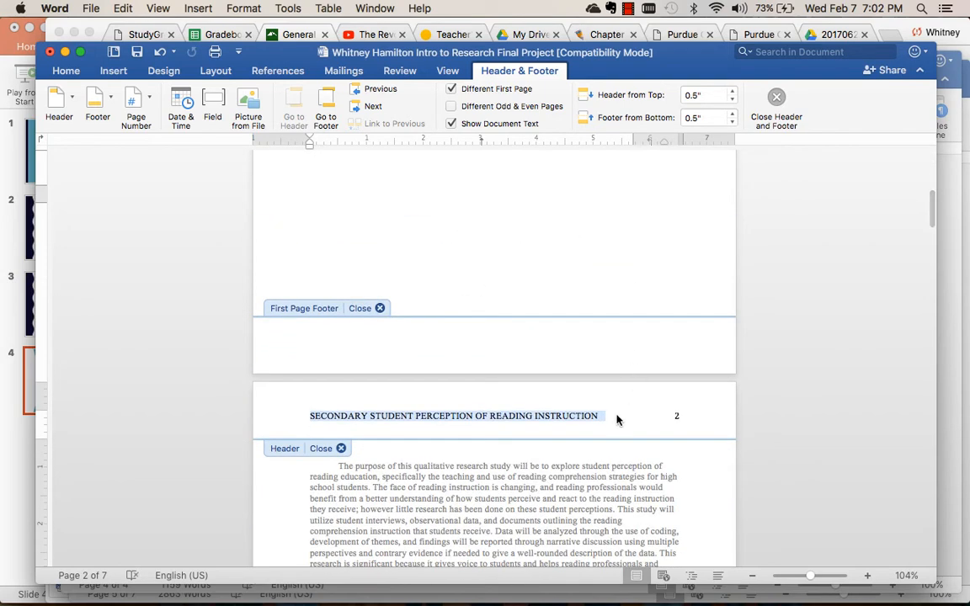
{"action": "key", "text": "BackSpace"}
Insert the author's last name and a space before the page number in the page 2 header, and close the header.
{"action": "left_click", "coordinate": [677, 415]}
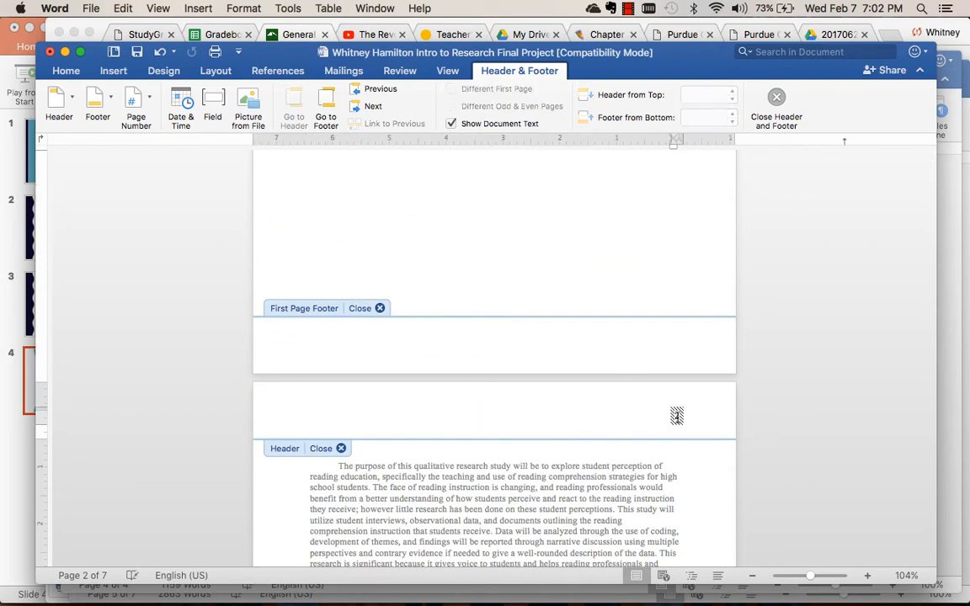
{"action": "type", "text": "Hamilt"}
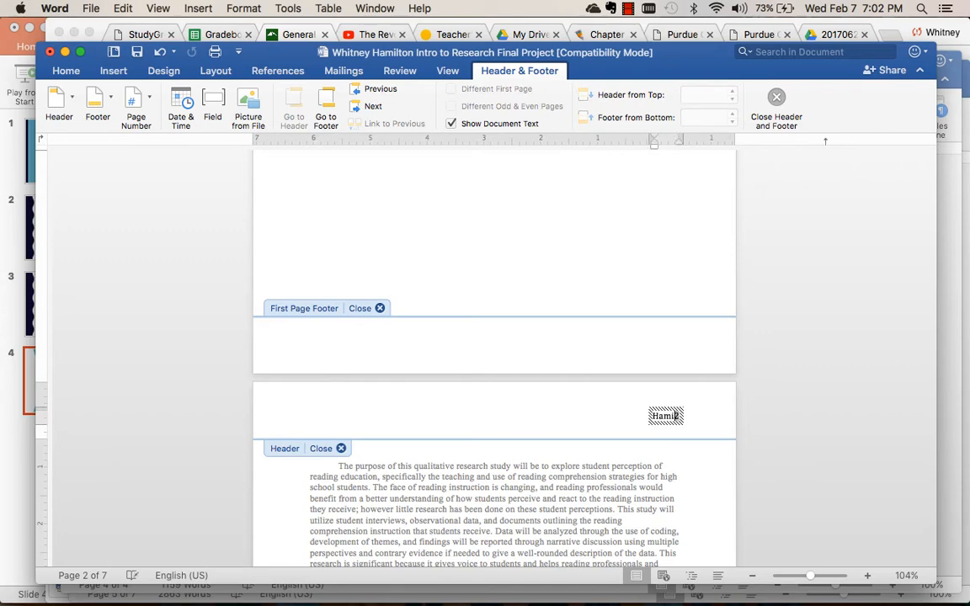
{"action": "type", "text": "on"}
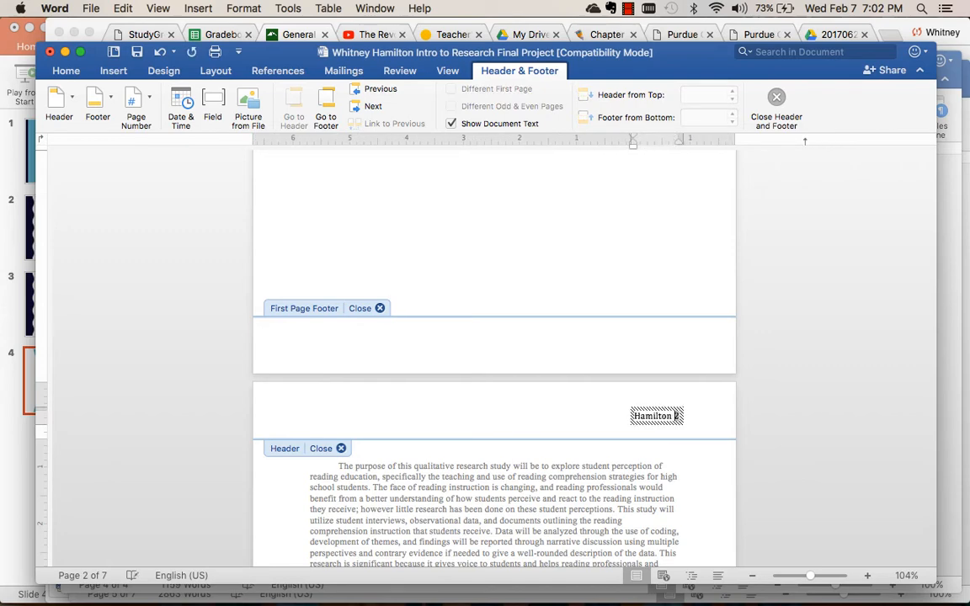
{"action": "double_click", "coordinate": [686, 459]}
Review the headers and page numbering from the title page through the following pages of the paper.
{"action": "scroll", "coordinate": [686, 456], "scroll_direction": "down", "scroll_amount": 10}
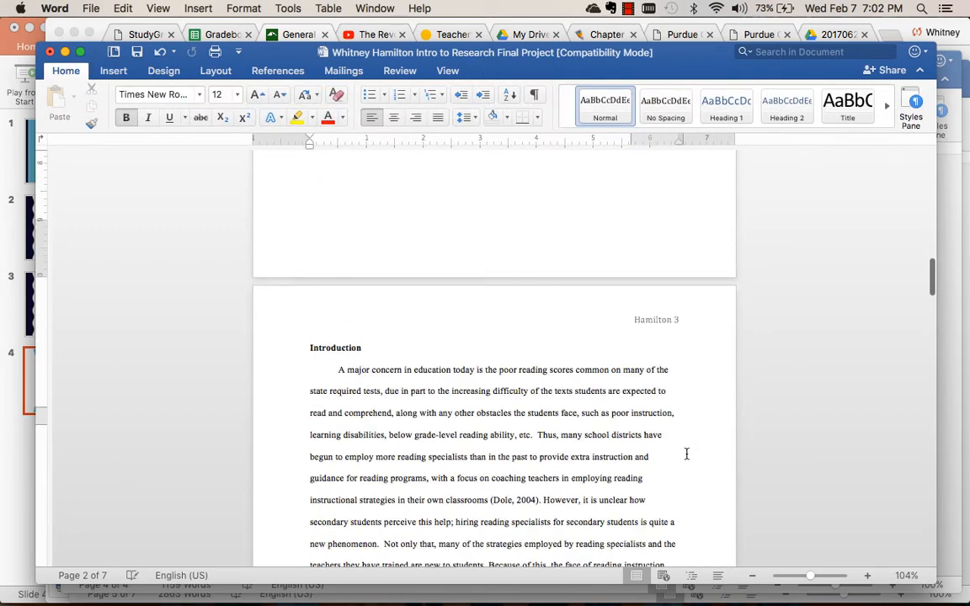
{"action": "scroll", "coordinate": [686, 454], "scroll_direction": "down", "scroll_amount": 15}
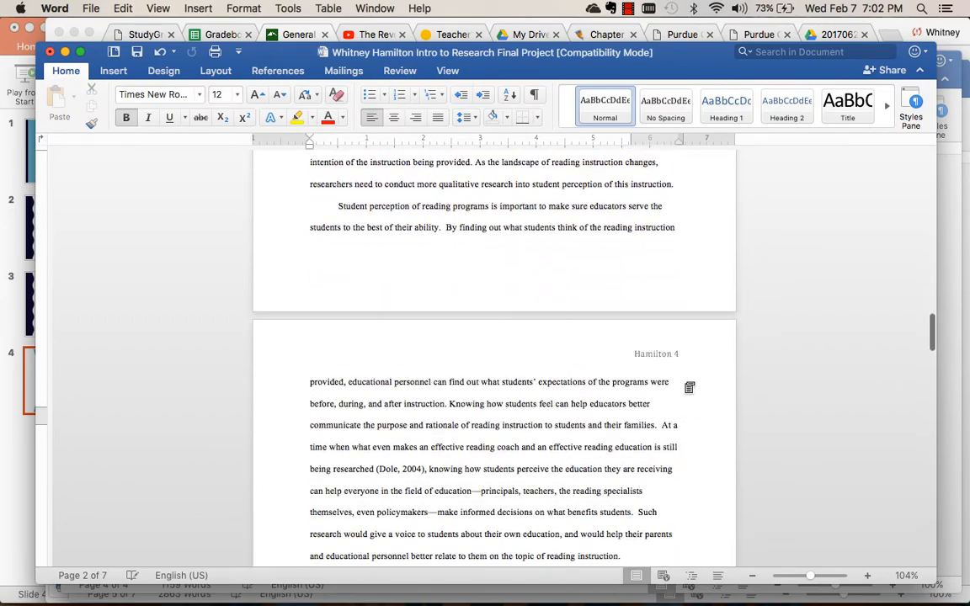
{"action": "scroll", "coordinate": [656, 427], "scroll_direction": "down", "scroll_amount": 20}
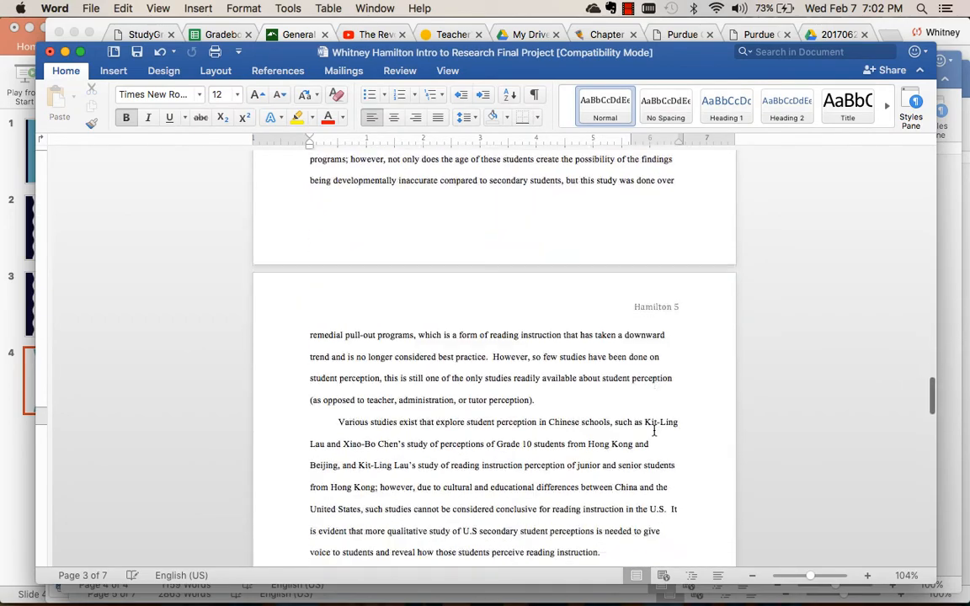
{"action": "scroll", "coordinate": [653, 430], "scroll_direction": "down", "scroll_amount": 5}
{"action": "scroll", "coordinate": [654, 431], "scroll_direction": "up", "scroll_amount": 20}
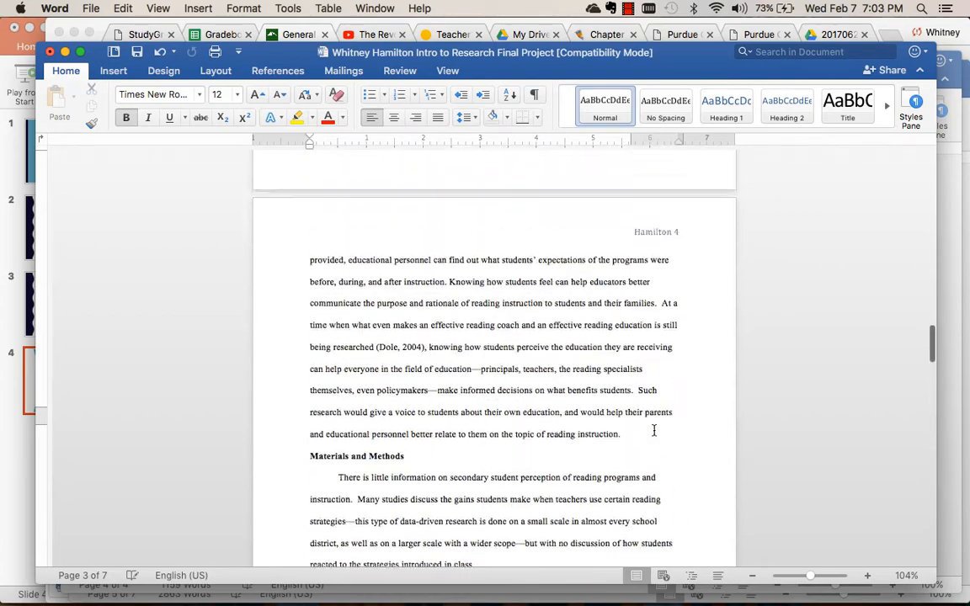
{"action": "scroll", "coordinate": [543, 390], "scroll_direction": "down", "scroll_amount": 10}
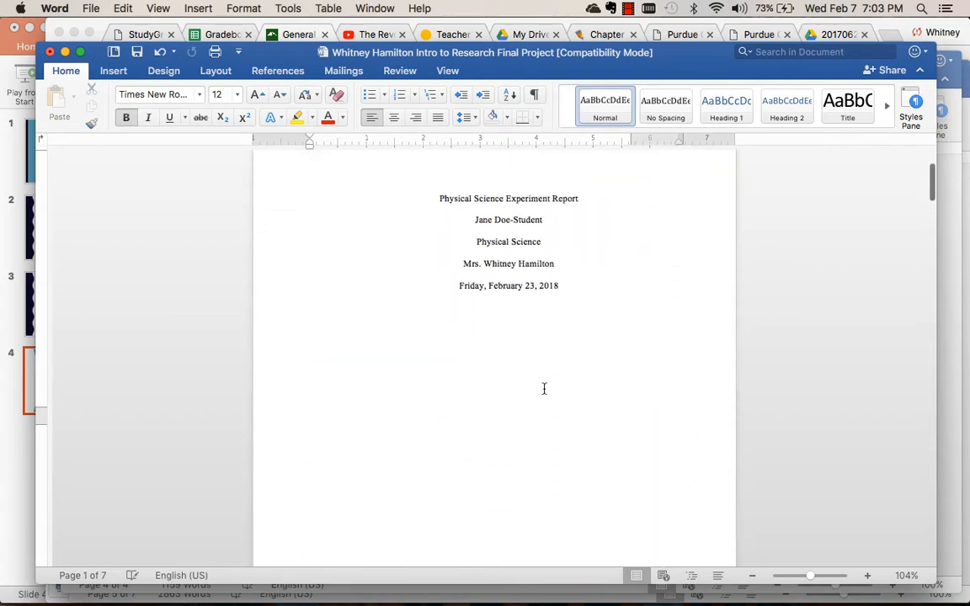
{"action": "scroll", "coordinate": [548, 394], "scroll_direction": "down", "scroll_amount": 4}
{"action": "scroll", "coordinate": [543, 390], "scroll_direction": "up", "scroll_amount": 5}
{"action": "scroll", "coordinate": [543, 390], "scroll_direction": "down", "scroll_amount": 9}
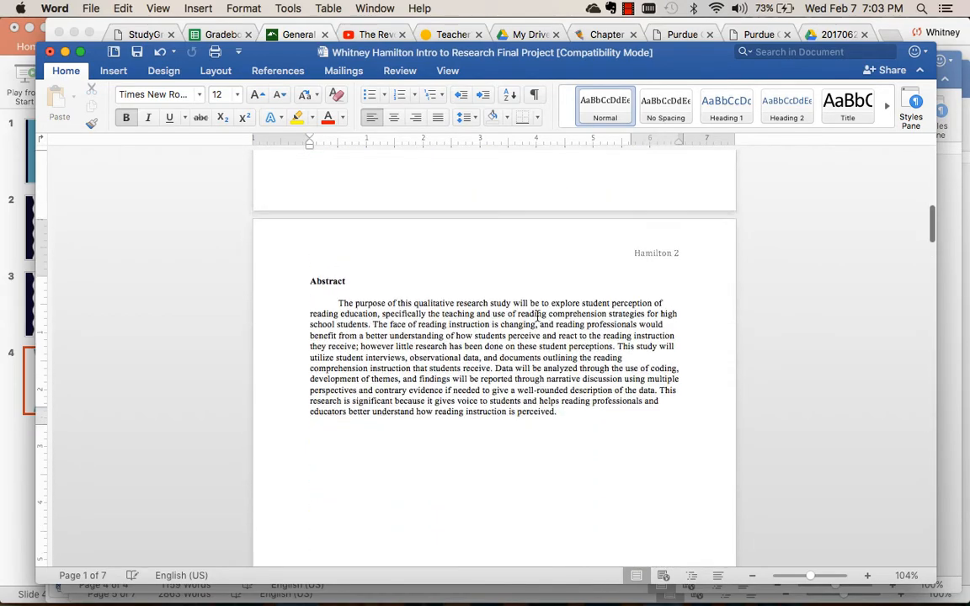
{"action": "scroll", "coordinate": [537, 316], "scroll_direction": "down", "scroll_amount": 10}
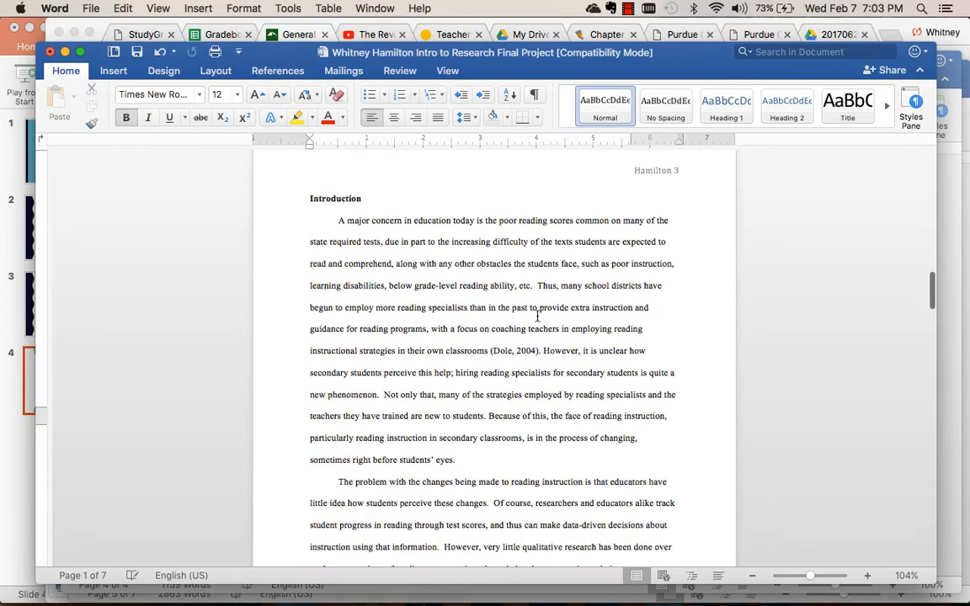
{"action": "scroll", "coordinate": [538, 315], "scroll_direction": "down", "scroll_amount": 10}
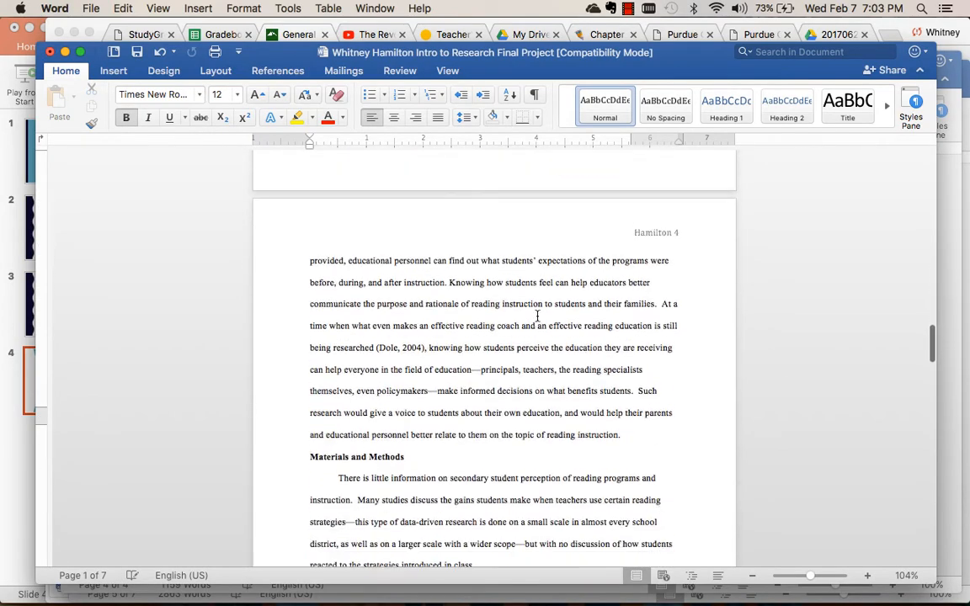
Create a new blank document and set its font to Times New Roman.
{"action": "left_click", "coordinate": [90, 8]}
{"action": "left_click", "coordinate": [98, 28]}
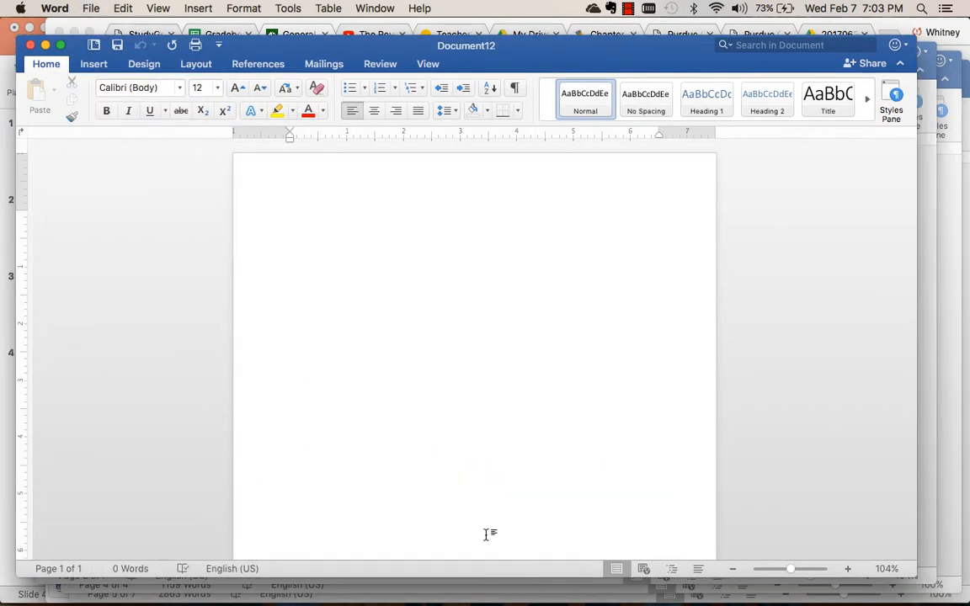
{"action": "key", "text": "super+a"}
{"action": "left_click", "coordinate": [180, 88]}
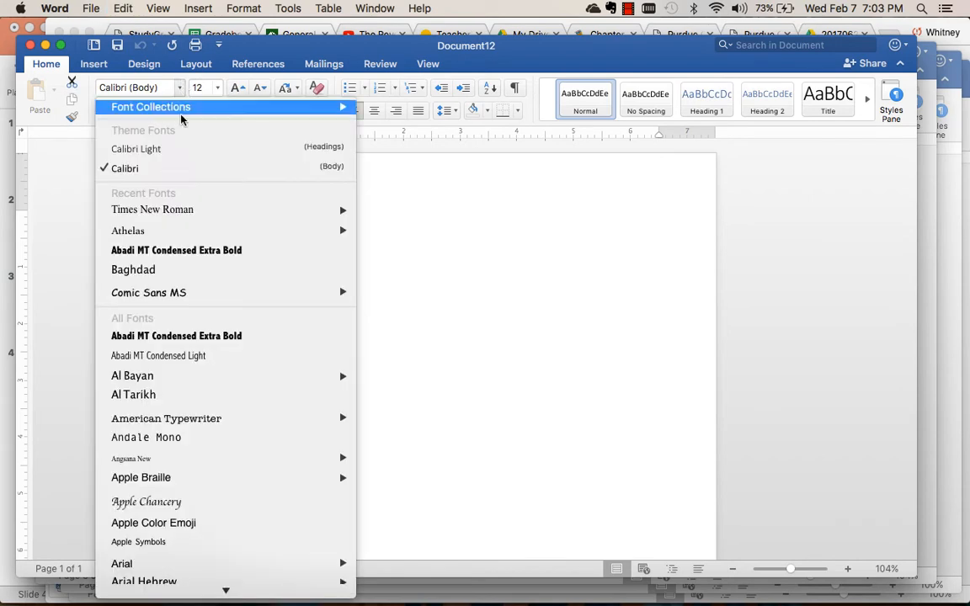
{"action": "mouse_move", "coordinate": [189, 212]}
{"action": "left_click", "coordinate": [384, 211]}
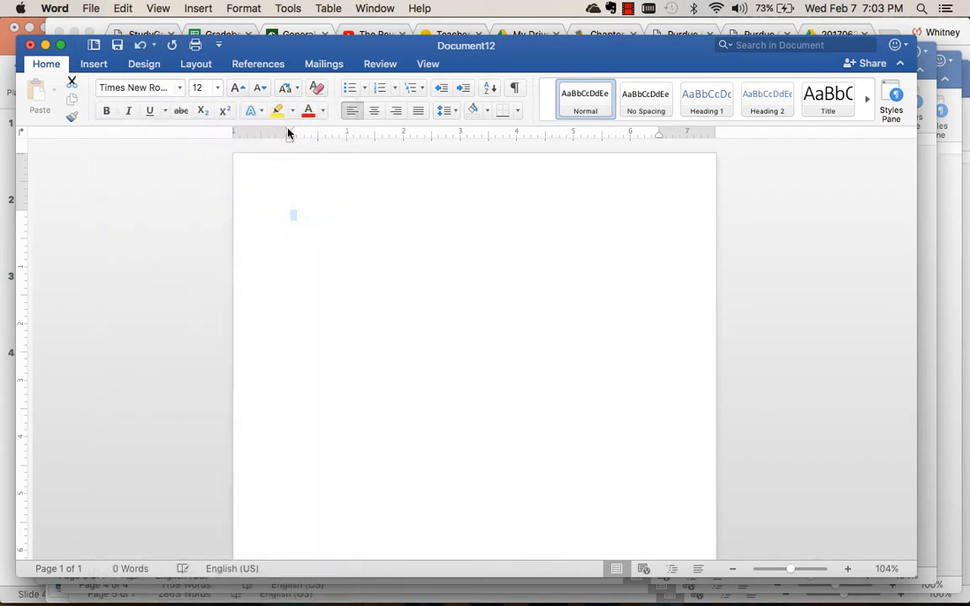
Set the blank document's line spacing to Double in the paragraph settings.
{"action": "left_click", "coordinate": [455, 111]}
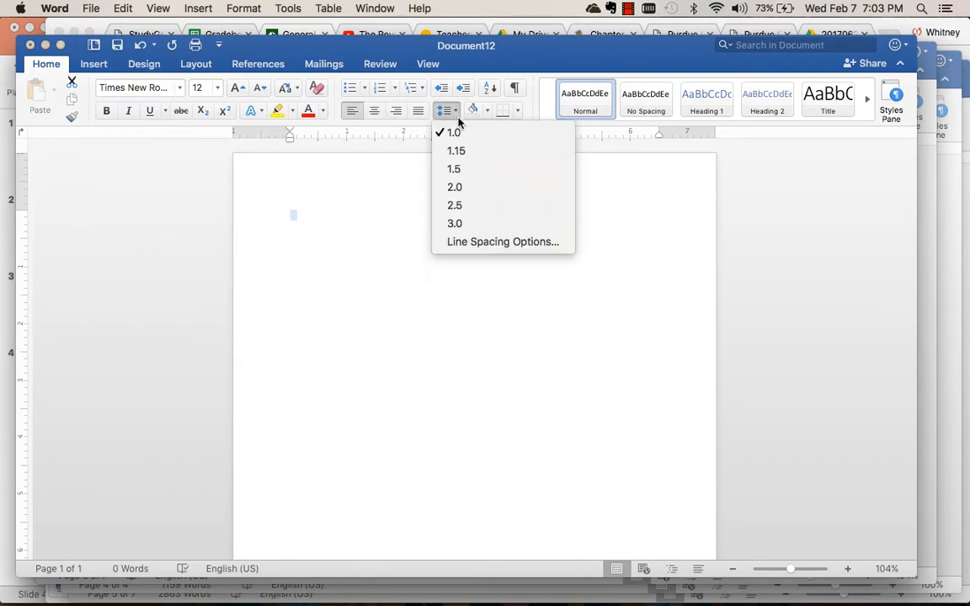
{"action": "left_click", "coordinate": [471, 249]}
{"action": "left_click", "coordinate": [554, 313]}
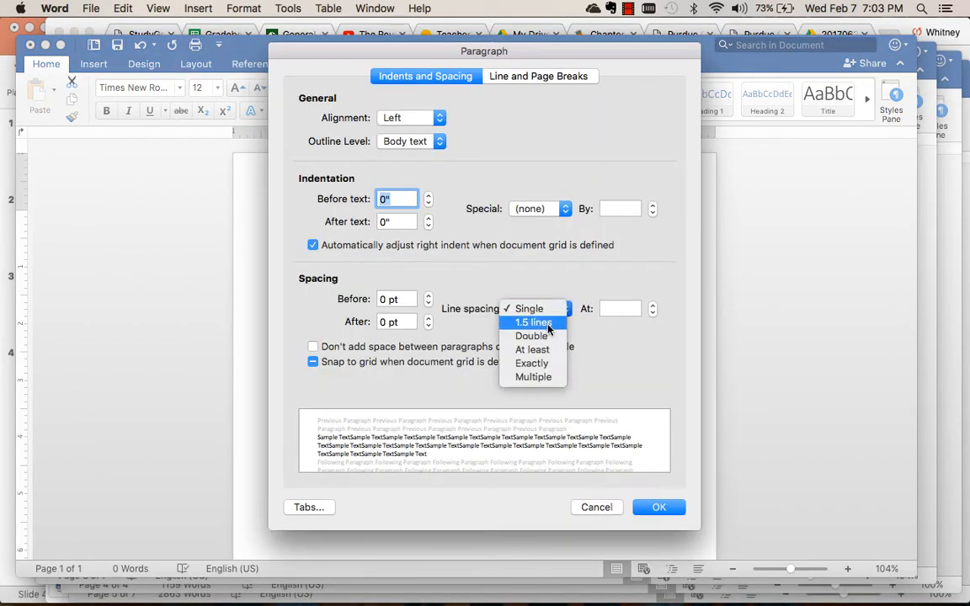
{"action": "left_click", "coordinate": [531, 334]}
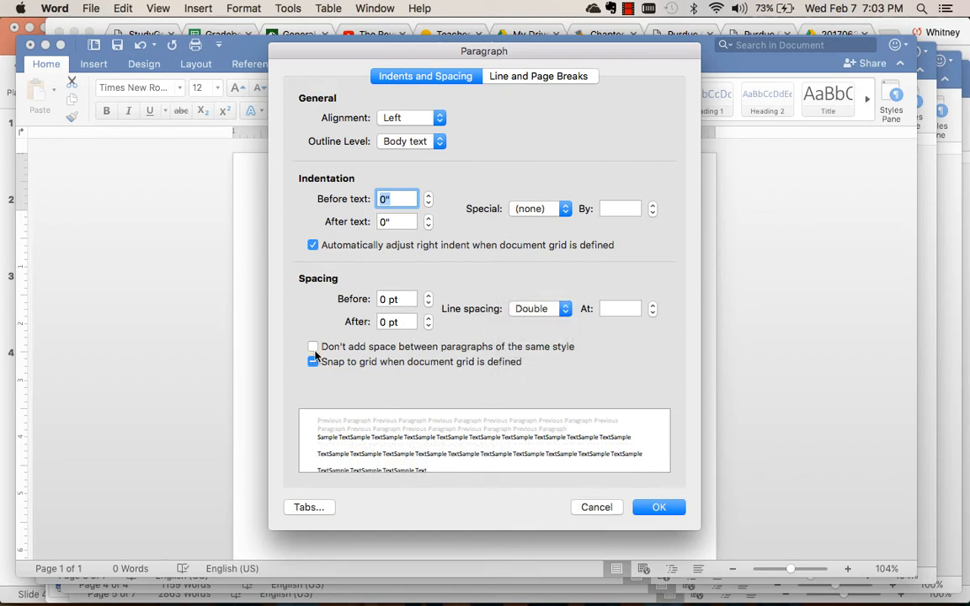
{"action": "left_click", "coordinate": [652, 506]}
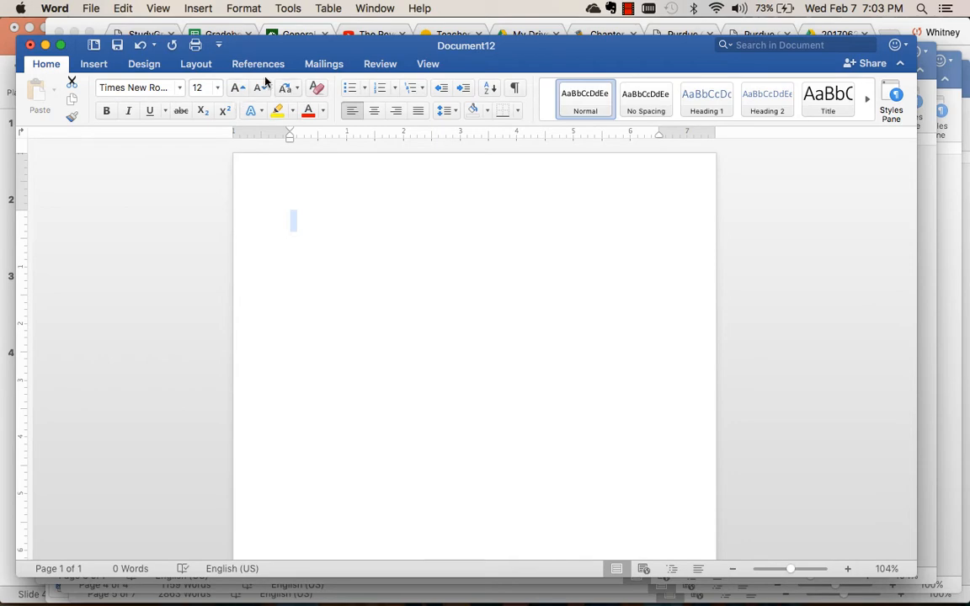
Insert right-aligned page numbers at the top of the page in the new document, with the number shown on the first page.
{"action": "left_click", "coordinate": [94, 66]}
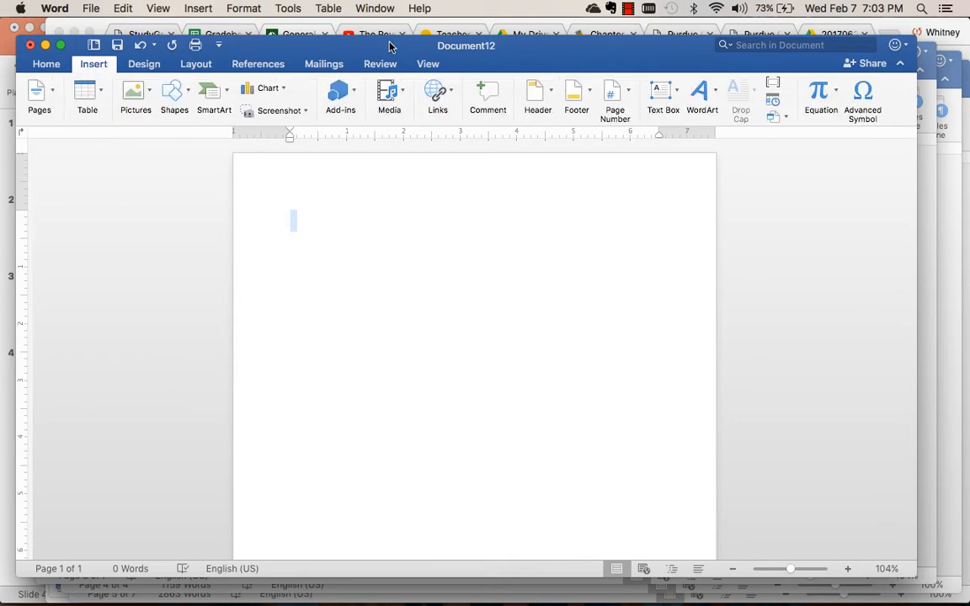
{"action": "left_click", "coordinate": [624, 100]}
{"action": "left_click", "coordinate": [628, 120]}
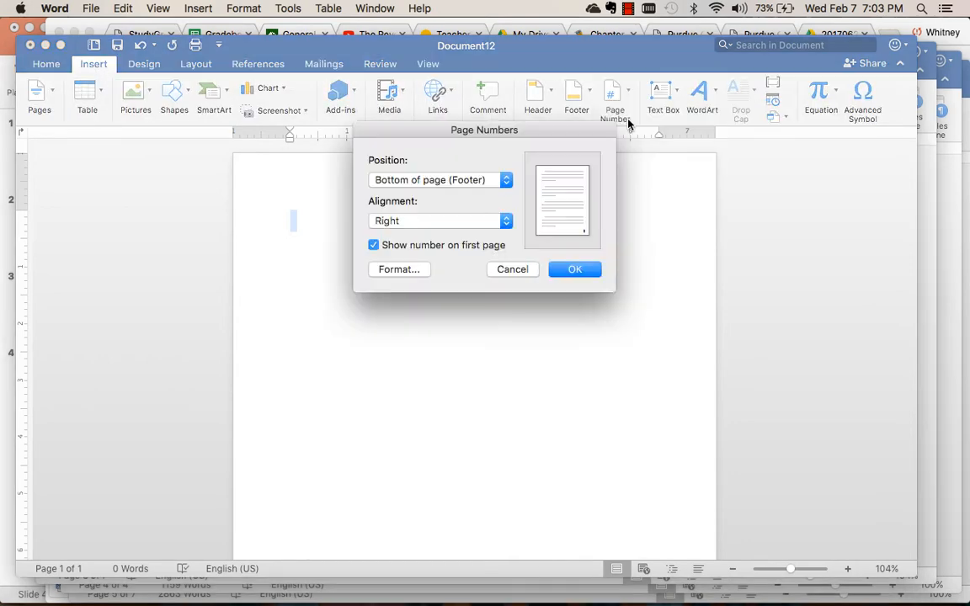
{"action": "left_click", "coordinate": [497, 179]}
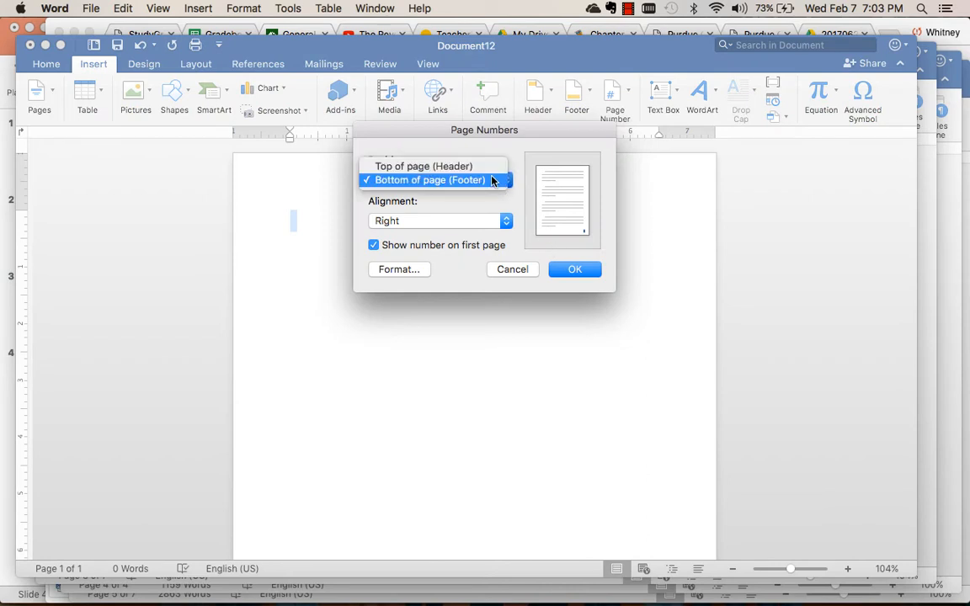
{"action": "left_click", "coordinate": [476, 168]}
{"action": "left_click", "coordinate": [564, 268]}
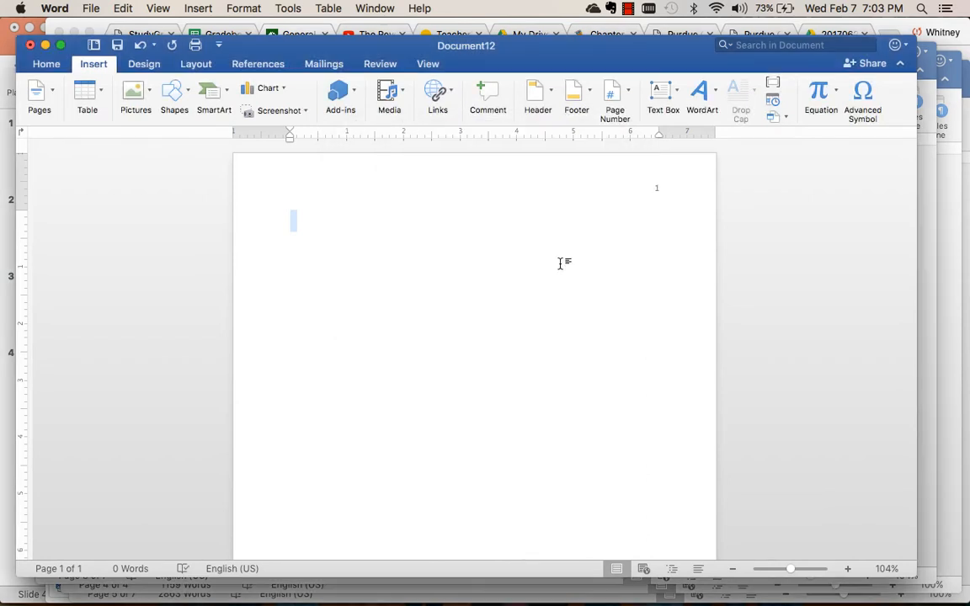
Insert the author's last name before the page number in the new document's header.
{"action": "double_click", "coordinate": [651, 189]}
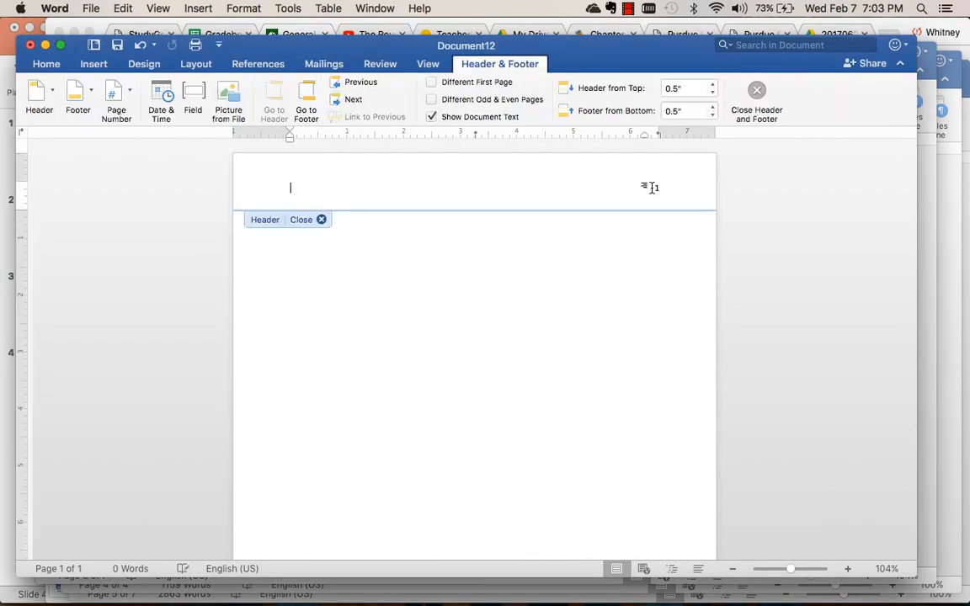
{"action": "left_click", "coordinate": [652, 188]}
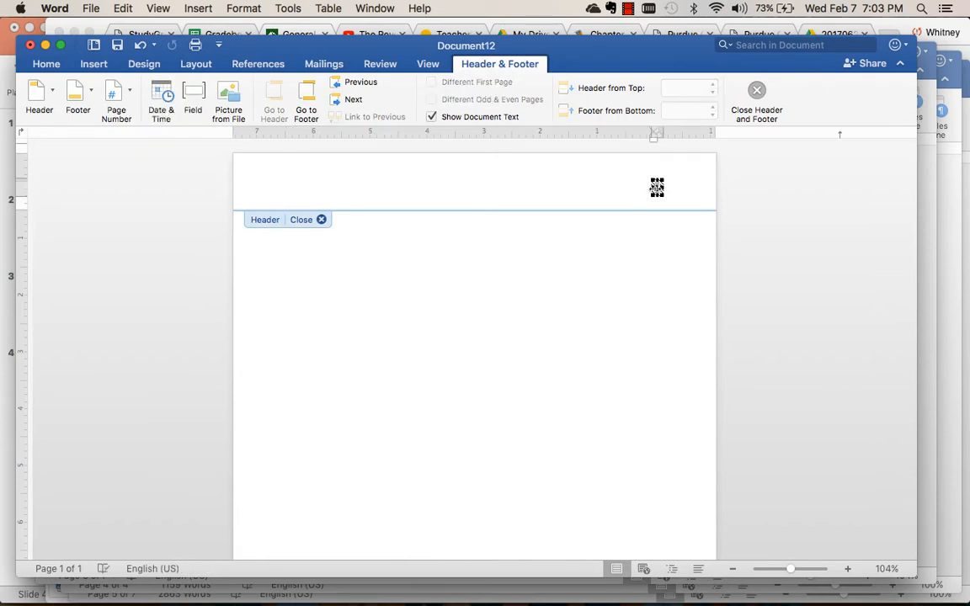
{"action": "type", "text": "Hamilto"}
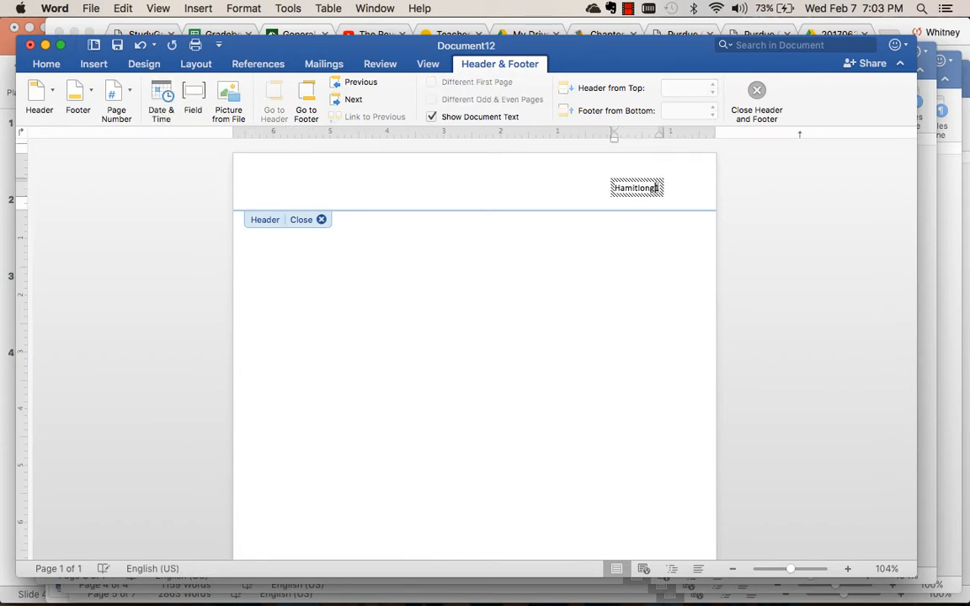
{"action": "type", "text": "n"}
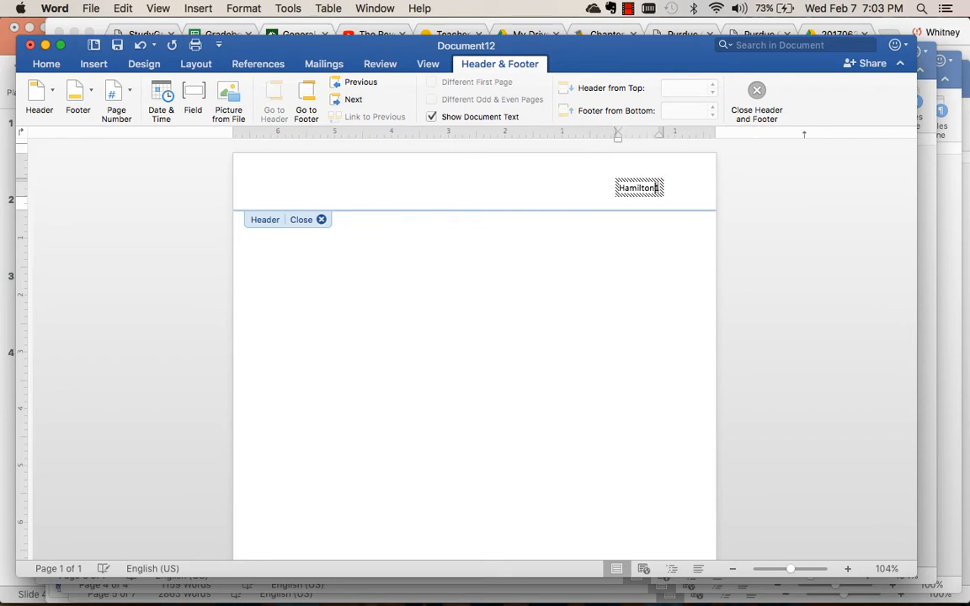
Set the header's name and page number to Times New Roman and return to the document body.
{"action": "triple_click", "coordinate": [646, 189]}
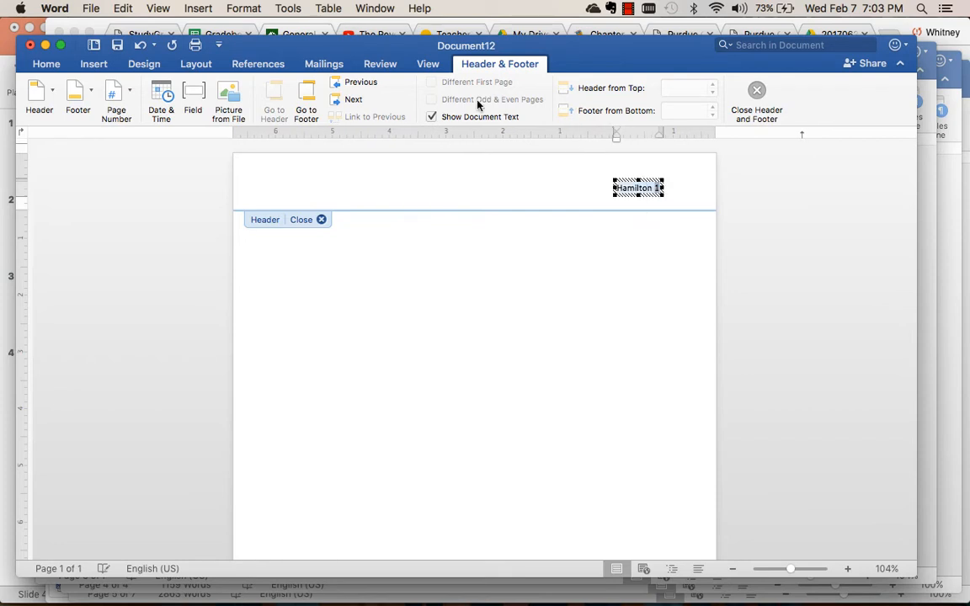
{"action": "left_click", "coordinate": [50, 66]}
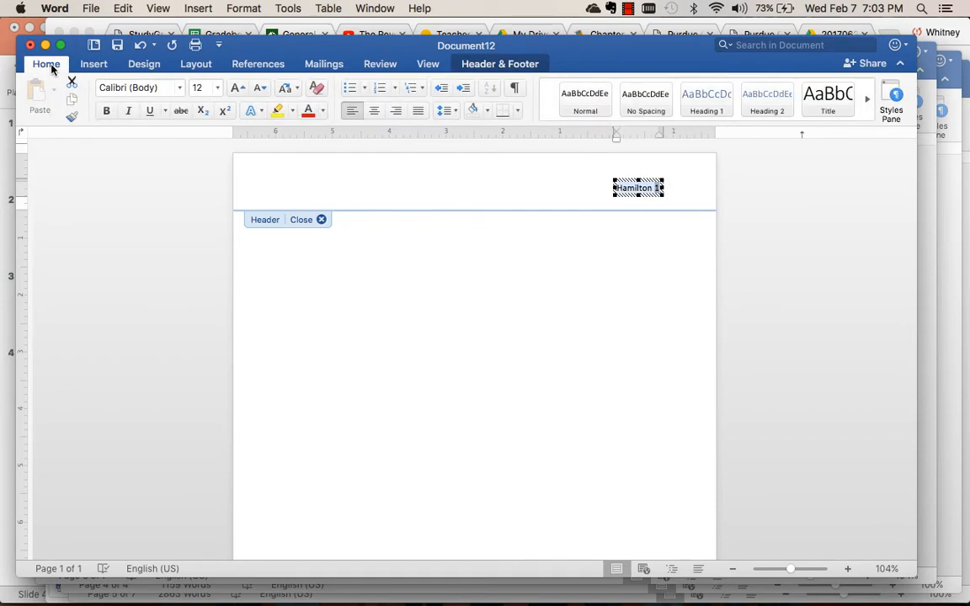
{"action": "left_click", "coordinate": [180, 89]}
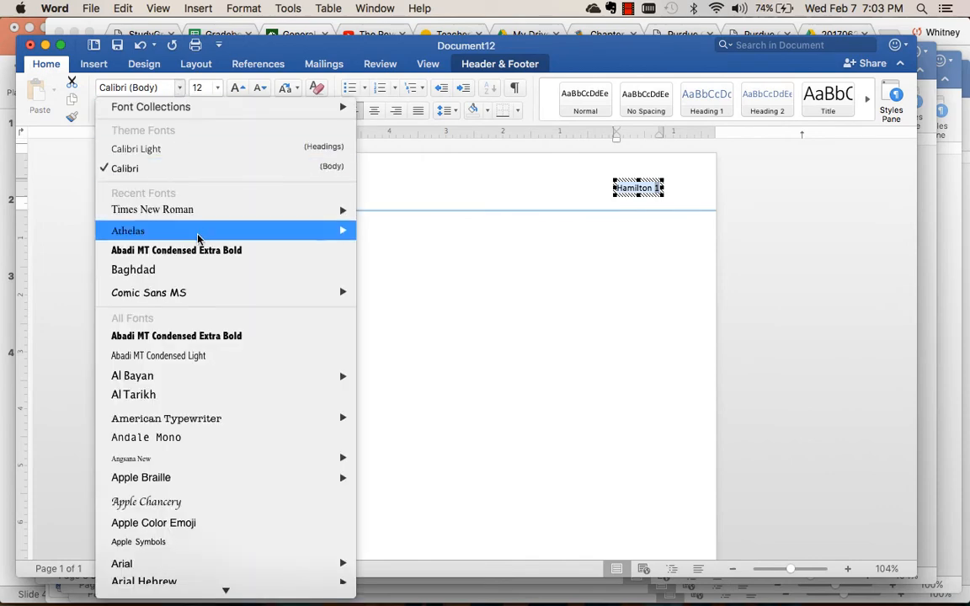
{"action": "mouse_move", "coordinate": [189, 207]}
{"action": "left_click", "coordinate": [393, 218]}
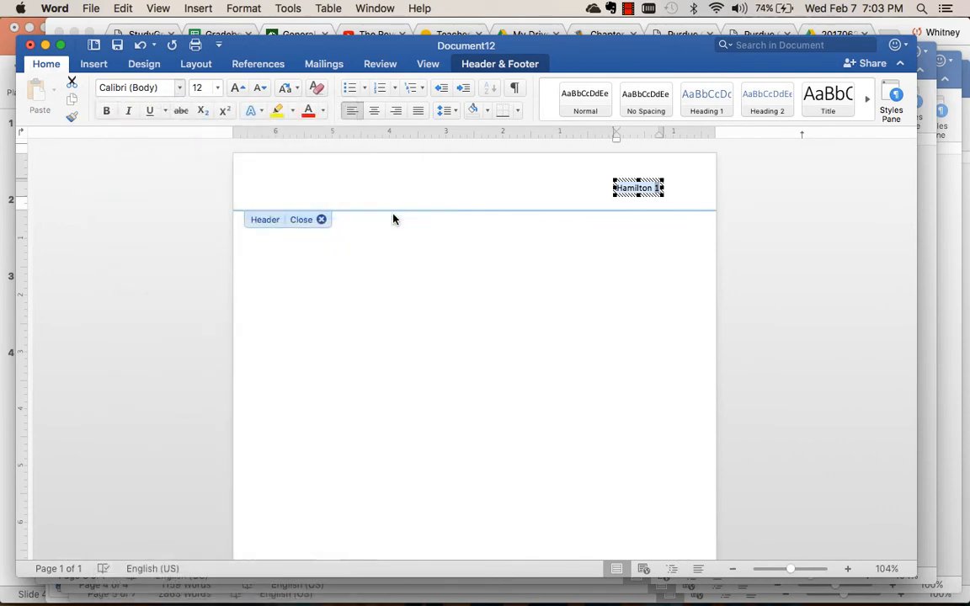
{"action": "double_click", "coordinate": [510, 248]}
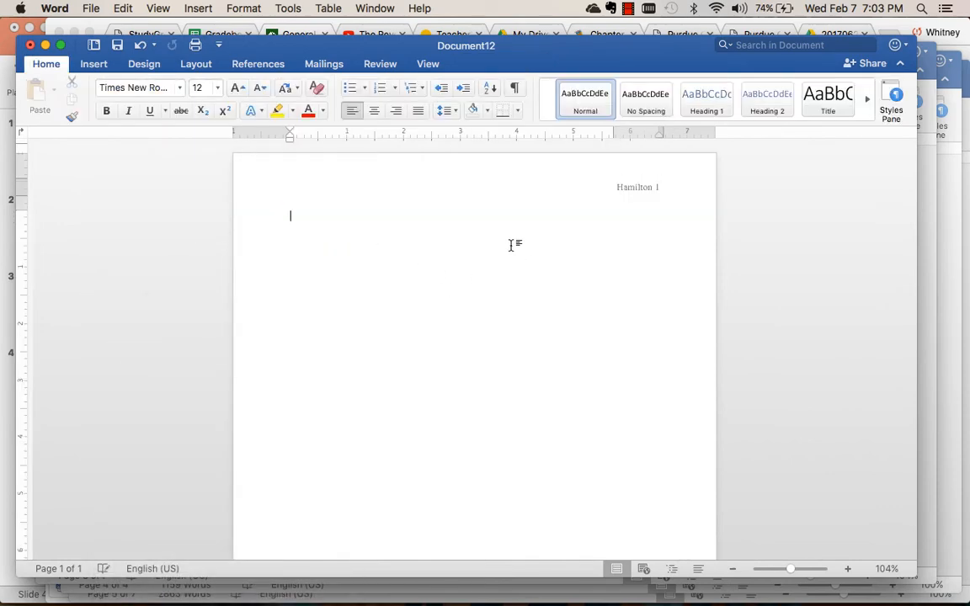
Add blank lines above the title position on the first page and enter the centered placeholder "Fill in later with title".
{"action": "key", "text": "Return"}
{"action": "key", "text": "Return"}
{"action": "key", "text": "Return"}
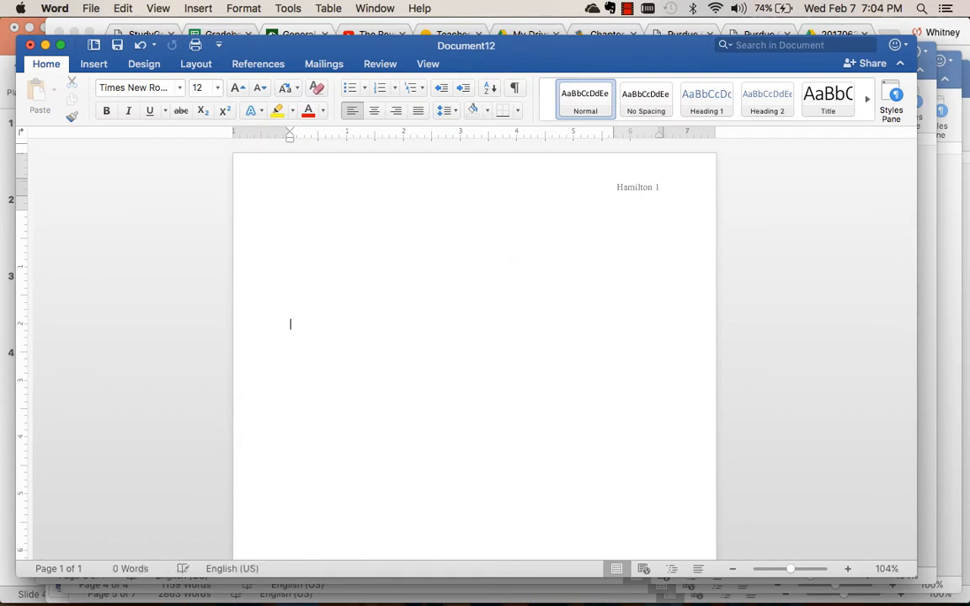
{"action": "key", "text": "Return"}
{"action": "left_click", "coordinate": [375, 111]}
{"action": "type", "text": "Fill in l"}
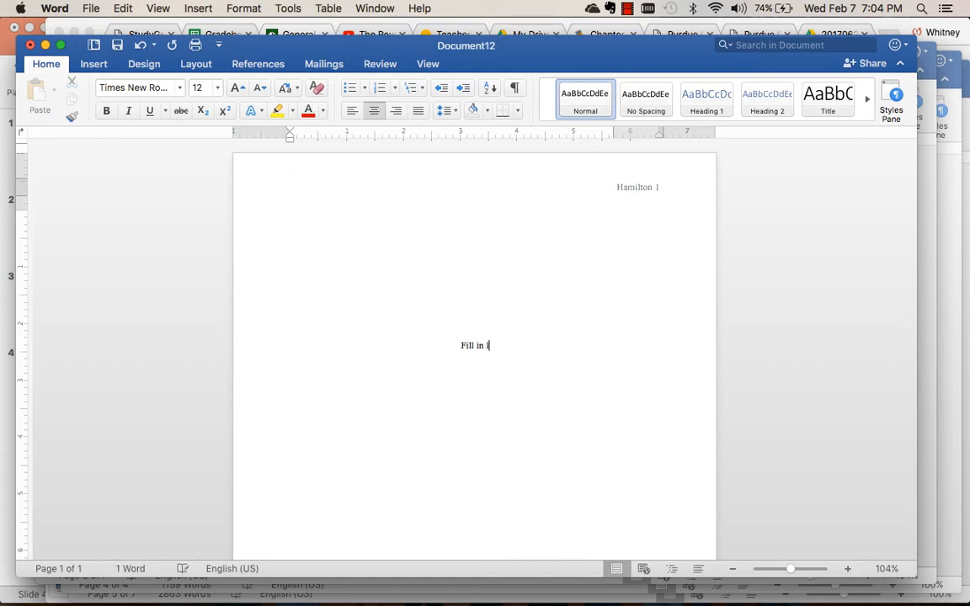
{"action": "type", "text": "ater with title"}
Add a centered "Your Name" line below the title placeholder.
{"action": "key", "text": "Return"}
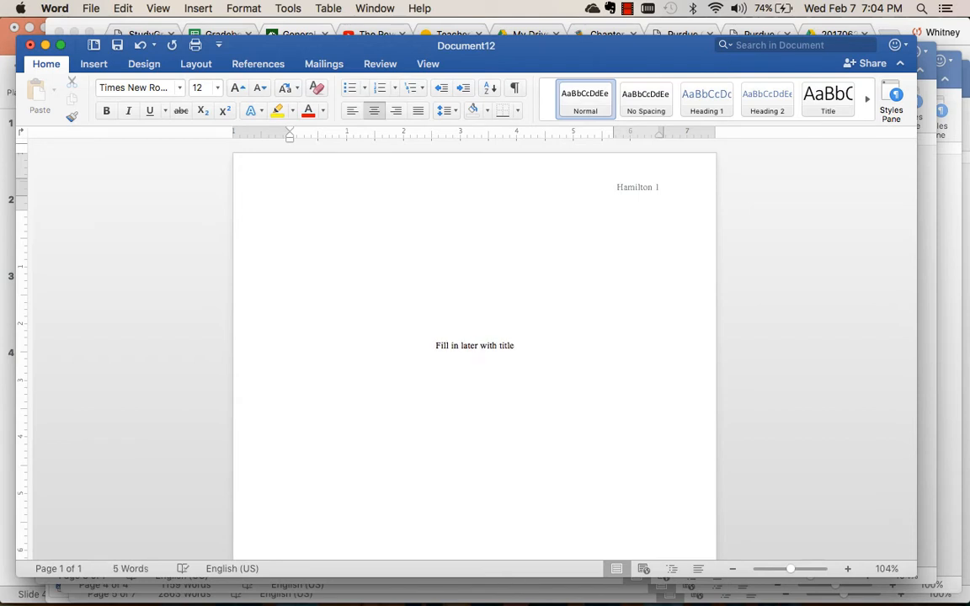
{"action": "type", "text": "YOur Name"}
{"action": "left_click", "coordinate": [374, 111]}
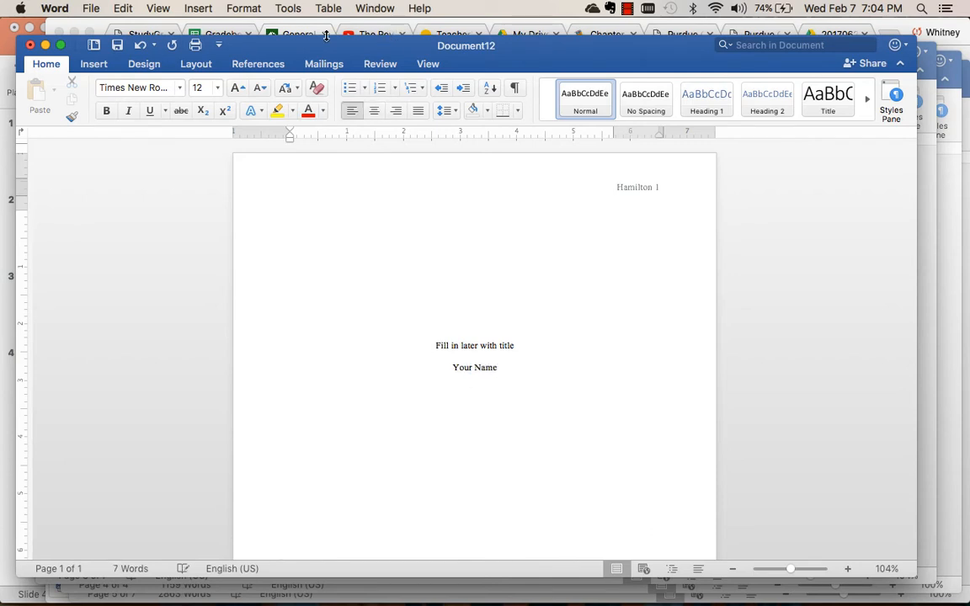
Check the title-page requirements in the Chrome guide and add a centered "Physical Science" line below the name in Word.
{"action": "left_click", "coordinate": [284, 33]}
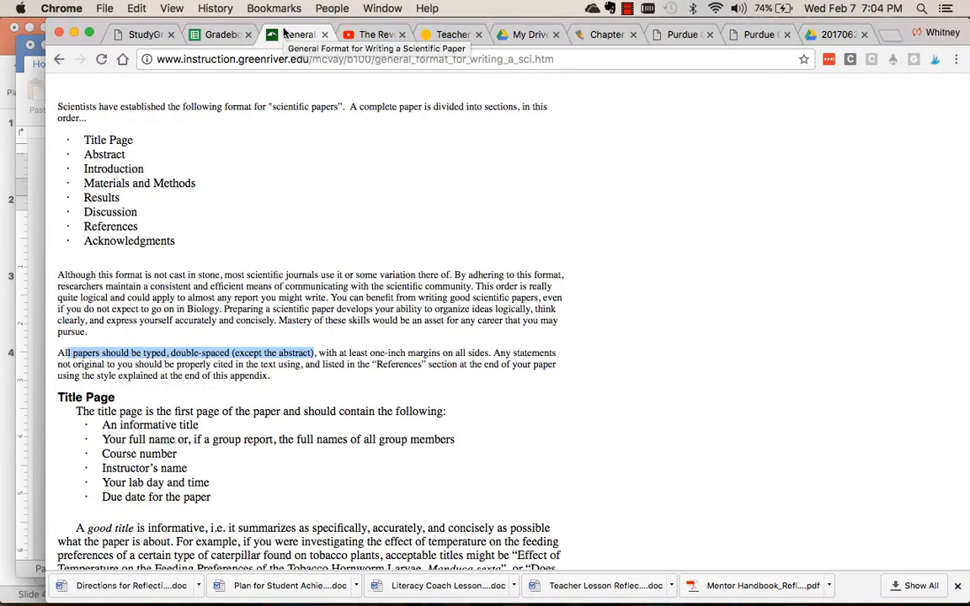
{"action": "mouse_move", "coordinate": [385, 594]}
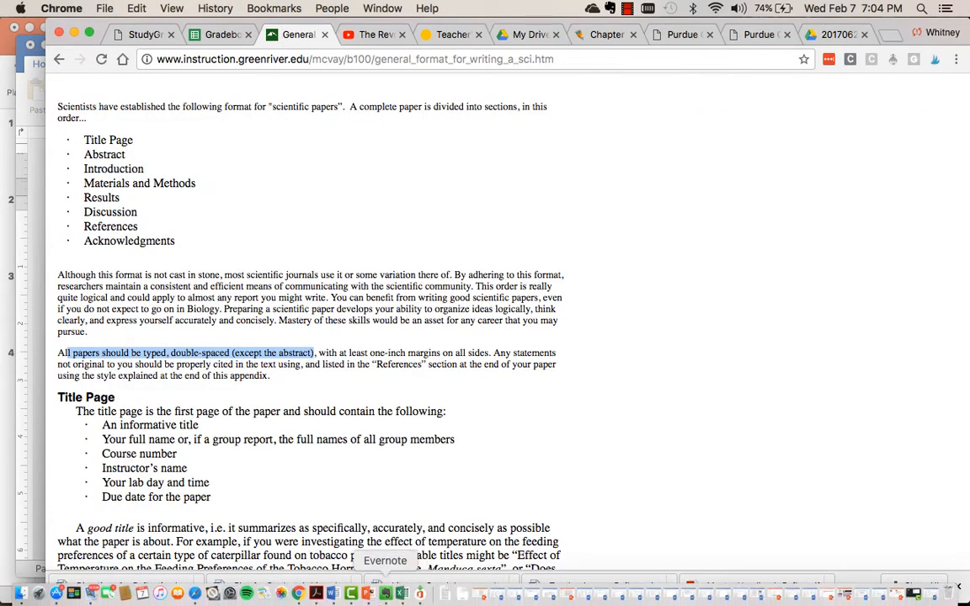
{"action": "left_click", "coordinate": [334, 595]}
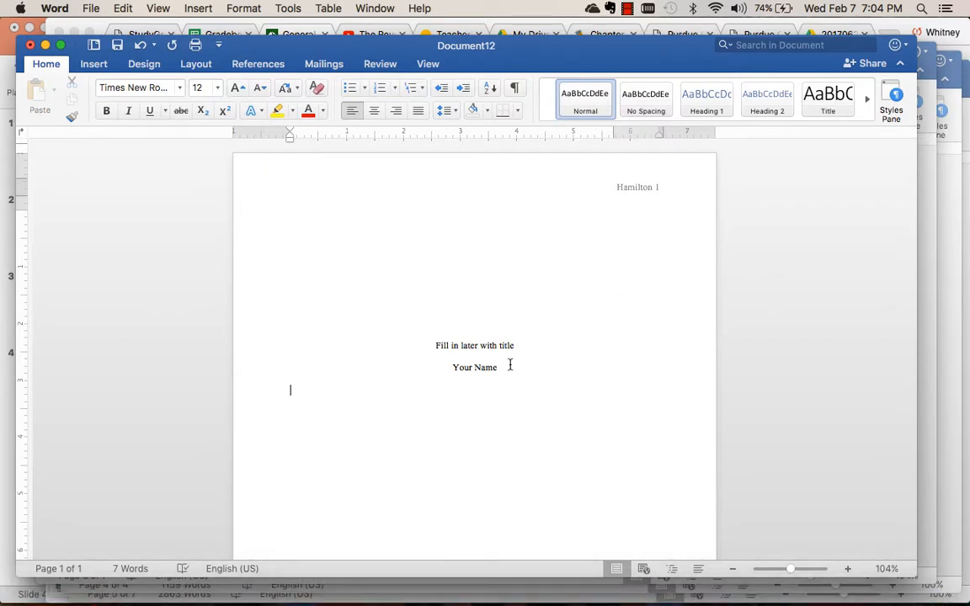
{"action": "mouse_move", "coordinate": [606, 603]}
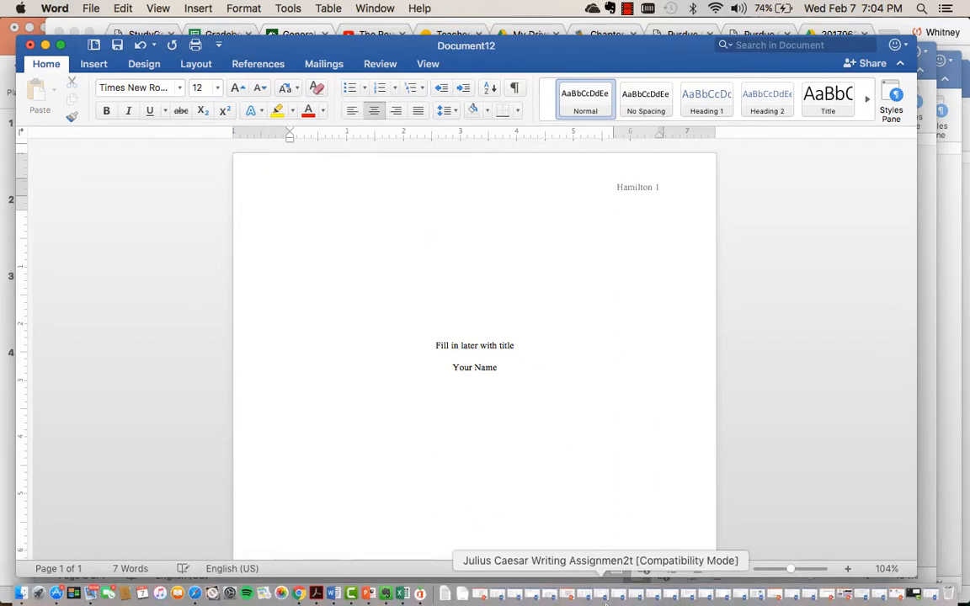
{"action": "key", "text": "BackSpace"}
{"action": "type", "text": "c"}
{"action": "key", "text": "BackSpace"}
{"action": "type", "text": "ical Science"}
{"action": "key", "text": "Return"}
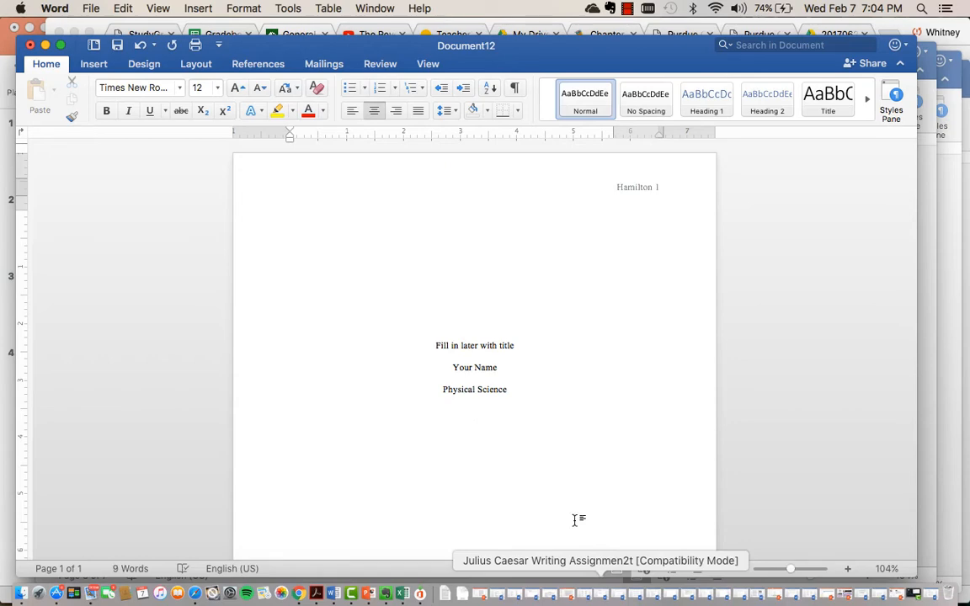
Recheck the title-page list in Chrome and add centered lines in Word for the instructor's name and "Due Date".
{"action": "left_click", "coordinate": [294, 36]}
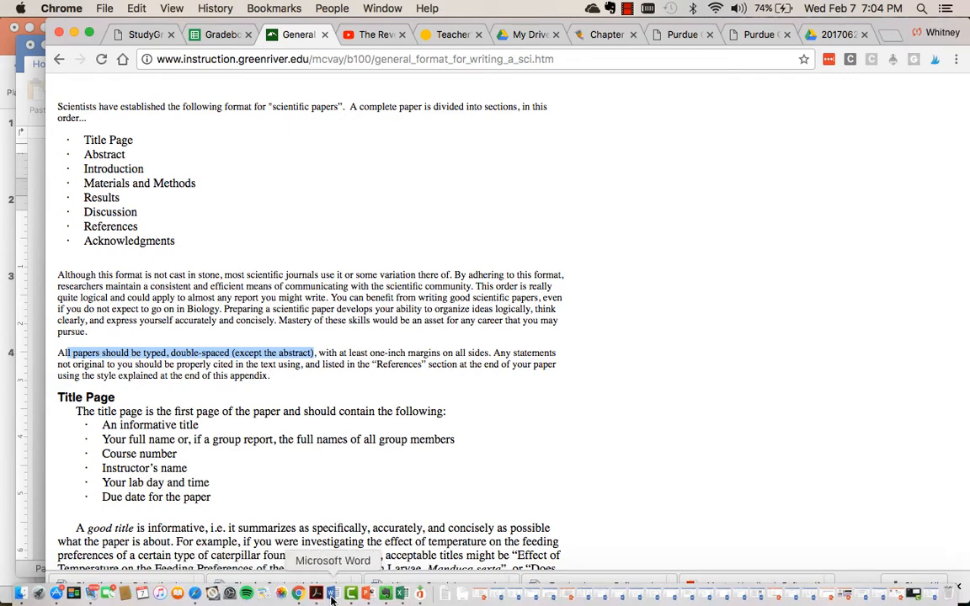
{"action": "left_click", "coordinate": [333, 595]}
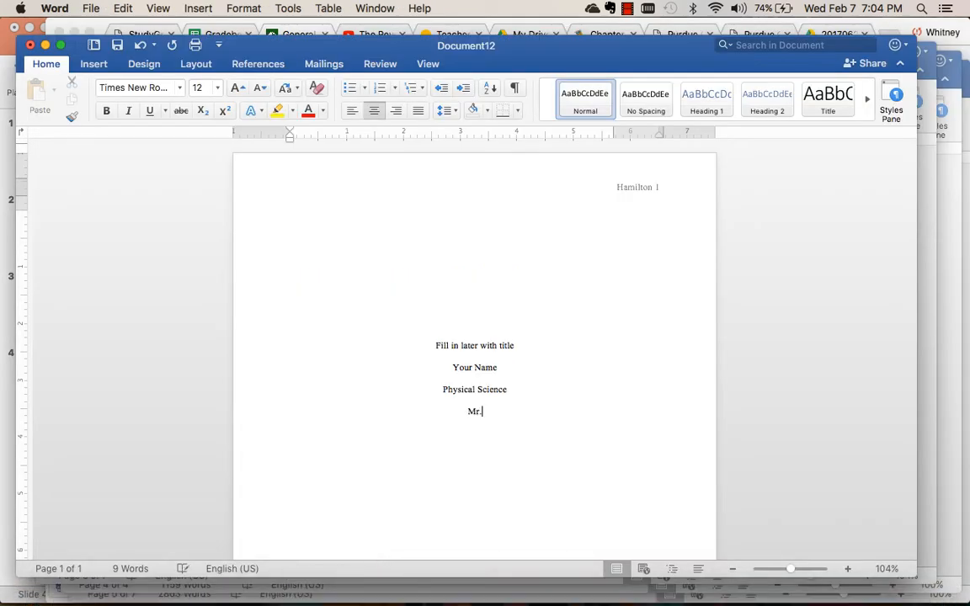
{"action": "type", "text": "s. Hamilton"}
{"action": "key", "text": "Return"}
{"action": "type", "text": "Due Date"}
Continue with blank lines to the second page and add a left-aligned bold heading "Introduction" at its top.
{"action": "key", "text": "Return"}
{"action": "key", "text": "Return"}
{"action": "key", "text": "Return"}
{"action": "key", "text": "Return"}
{"action": "key", "text": "Return"}
{"action": "key", "text": "Return"}
{"action": "key", "text": "Return"}
{"action": "key", "text": "Return"}
{"action": "key", "text": "Return"}
{"action": "key", "text": "Return"}
{"action": "key", "text": "Return"}
{"action": "key", "text": "Return"}
{"action": "key", "text": "Return"}
{"action": "key", "text": "Return"}
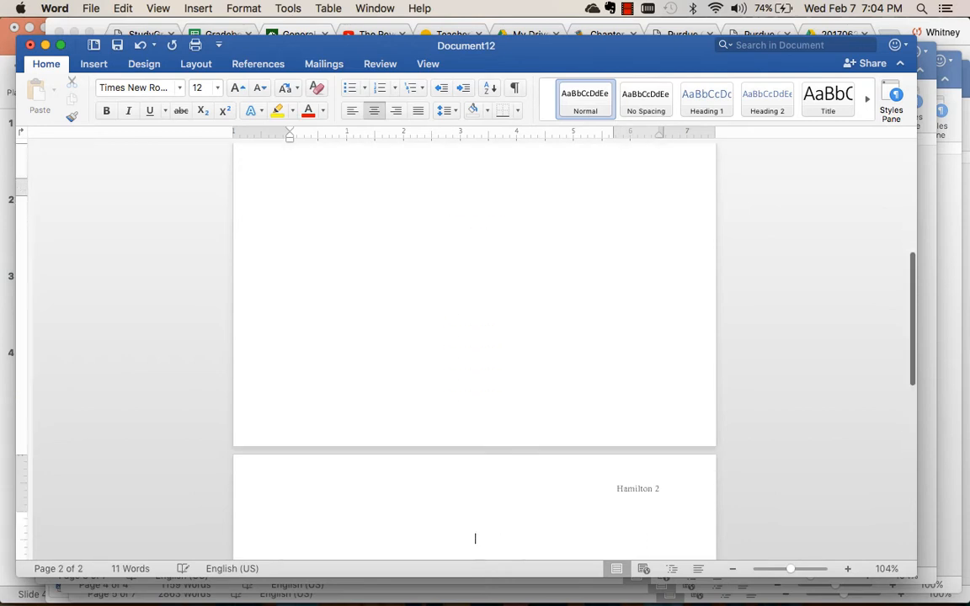
{"action": "key", "text": "BackSpace"}
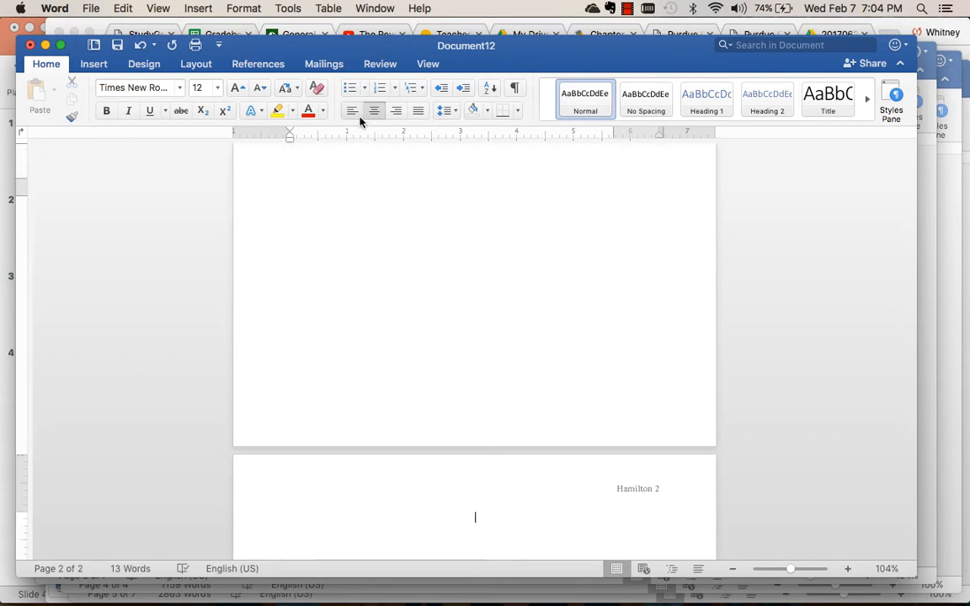
{"action": "left_click", "coordinate": [353, 110]}
{"action": "key", "text": "super+b"}
{"action": "type", "text": "Introduction"}
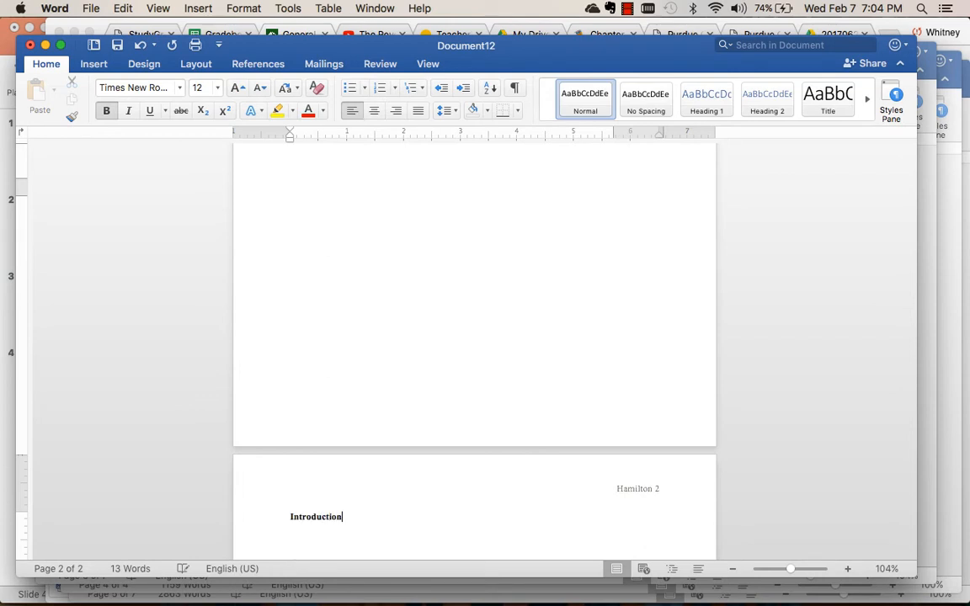
{"action": "key", "text": "Return"}
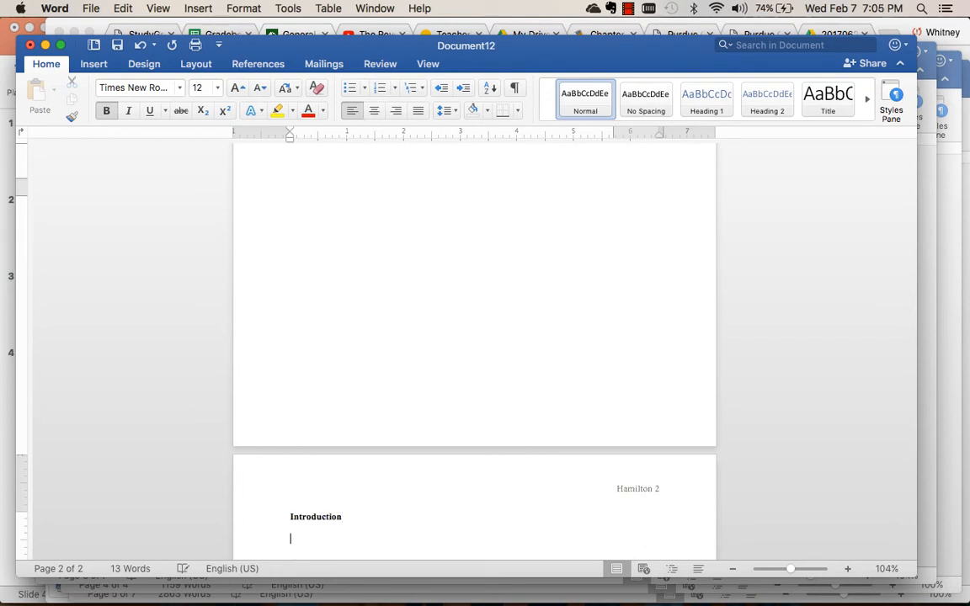
Add the bold section headings "Methods and Materials", "Results" and "Discussion" below Introduction, each on its own line.
{"action": "type", "text": "Methods and Materials"}
{"action": "key", "text": "Return"}
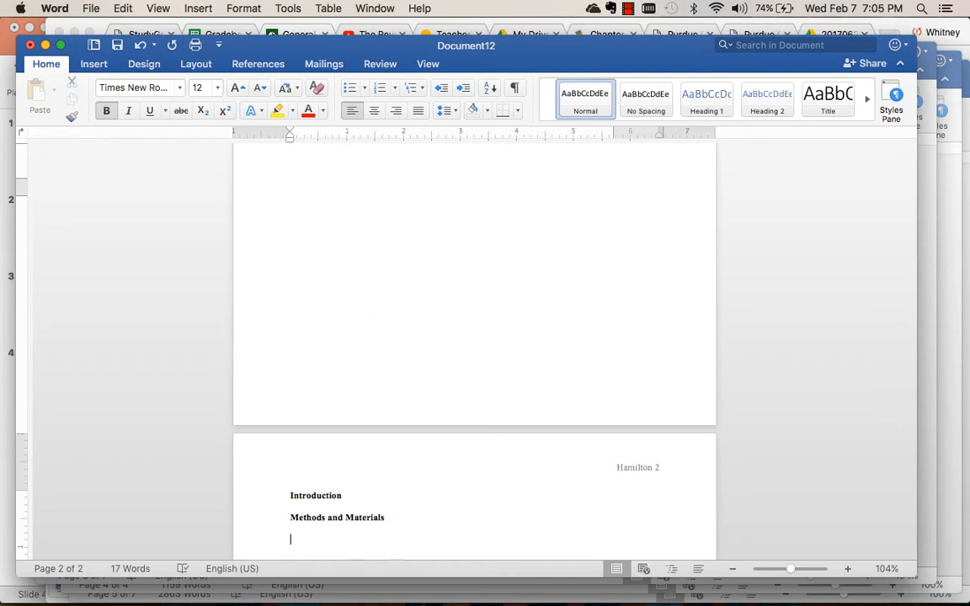
{"action": "type", "text": "Results"}
{"action": "key", "text": "Return"}
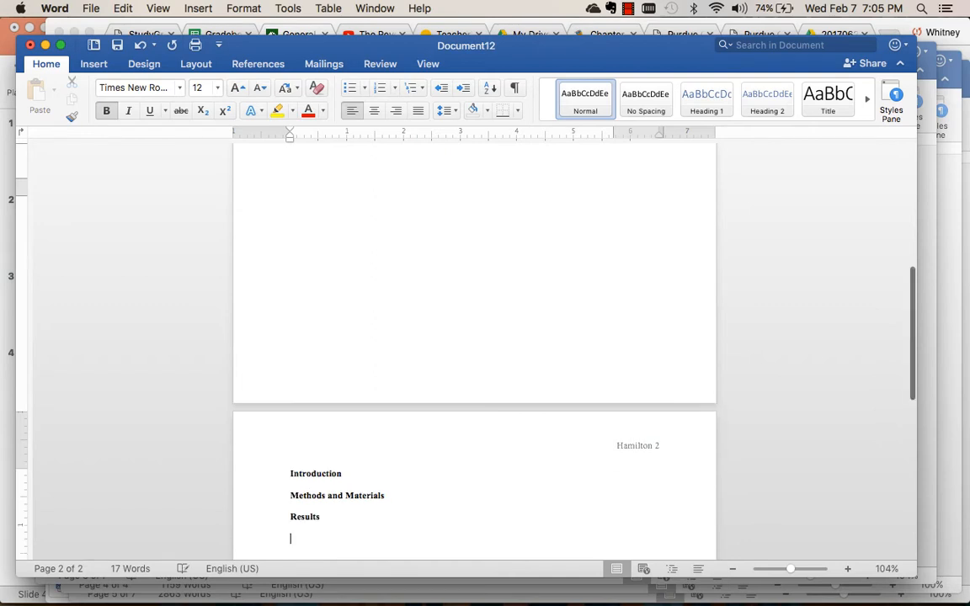
{"action": "type", "text": "Discusion"}
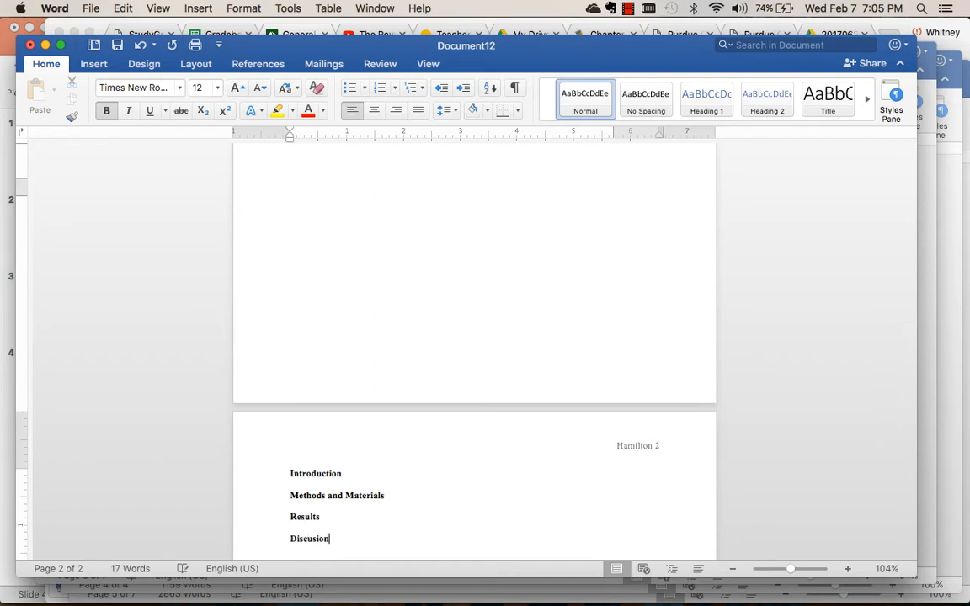
{"action": "key", "text": "BackSpace"}
{"action": "key", "text": "BackSpace"}
{"action": "key", "text": "BackSpace"}
{"action": "type", "text": "sion"}
Continue with blank lines to the third page and add a centered, non-bold "References" heading at its top.
{"action": "key", "text": "Return"}
{"action": "key", "text": "Return"}
{"action": "key", "text": "Return"}
{"action": "key", "text": "Return"}
{"action": "key", "text": "Return"}
{"action": "key", "text": "Return"}
{"action": "key", "text": "Return"}
{"action": "key", "text": "Return"}
{"action": "key", "text": "Return"}
{"action": "key", "text": "Return"}
{"action": "key", "text": "Return"}
{"action": "key", "text": "Return"}
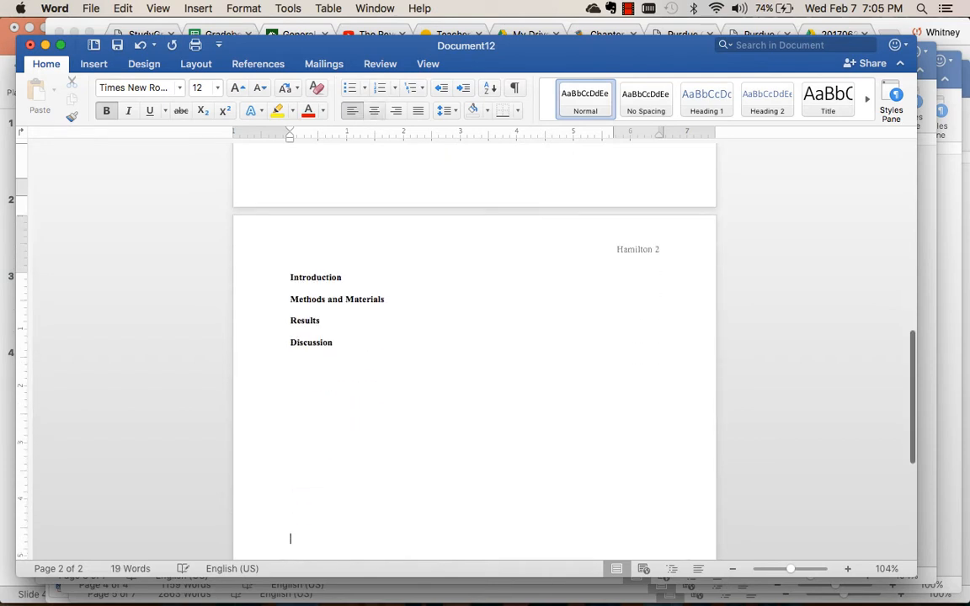
{"action": "key", "text": "Return"}
{"action": "key", "text": "Return"}
{"action": "key", "text": "Return"}
{"action": "key", "text": "Return"}
{"action": "key", "text": "Return"}
{"action": "key", "text": "Return"}
{"action": "key", "text": "Return"}
{"action": "key", "text": "Return"}
{"action": "key", "text": "Return"}
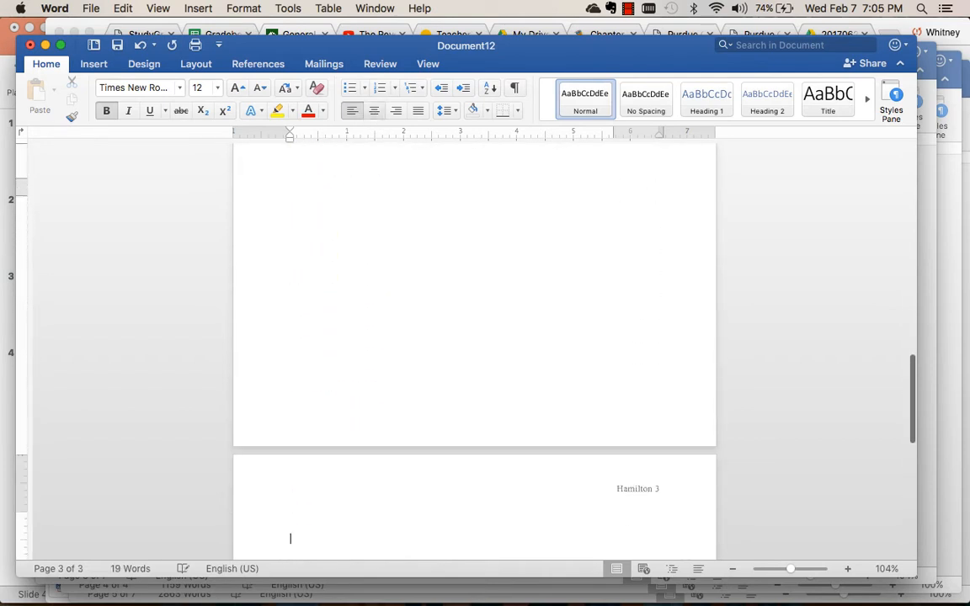
{"action": "left_click", "coordinate": [375, 111]}
{"action": "type", "text": "Re"}
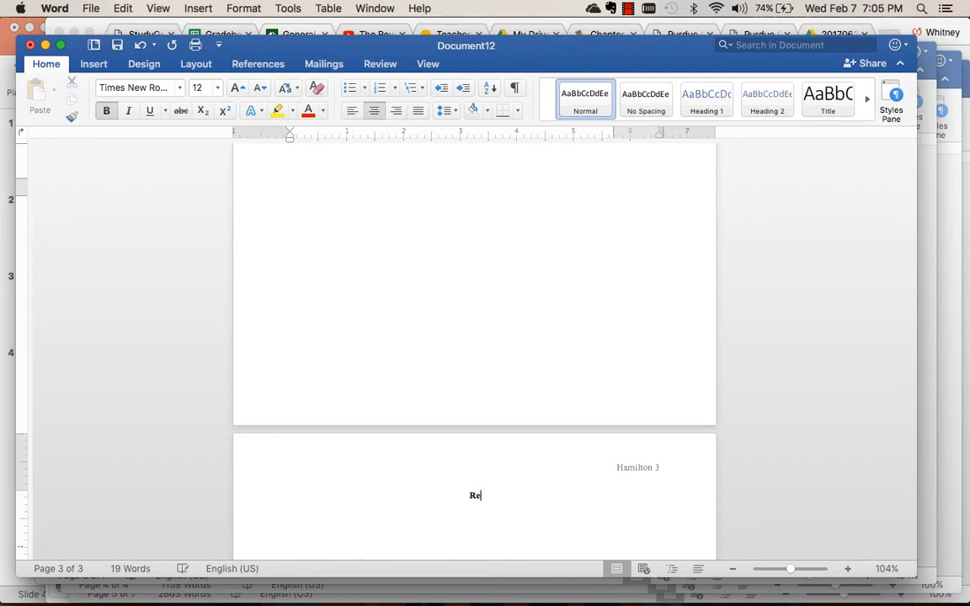
{"action": "key", "text": "BackSpace"}
{"action": "key", "text": "BackSpace"}
{"action": "key", "text": "super+b"}
{"action": "type", "text": "References"}
Below the Introduction heading, add an indented, non-bold line of placeholder text ending with "write your introduction".
{"action": "scroll", "coordinate": [500, 301], "scroll_direction": "up", "scroll_amount": 10}
{"action": "scroll", "coordinate": [500, 300], "scroll_direction": "down", "scroll_amount": 3}
{"action": "scroll", "coordinate": [500, 301], "scroll_direction": "down", "scroll_amount": 3}
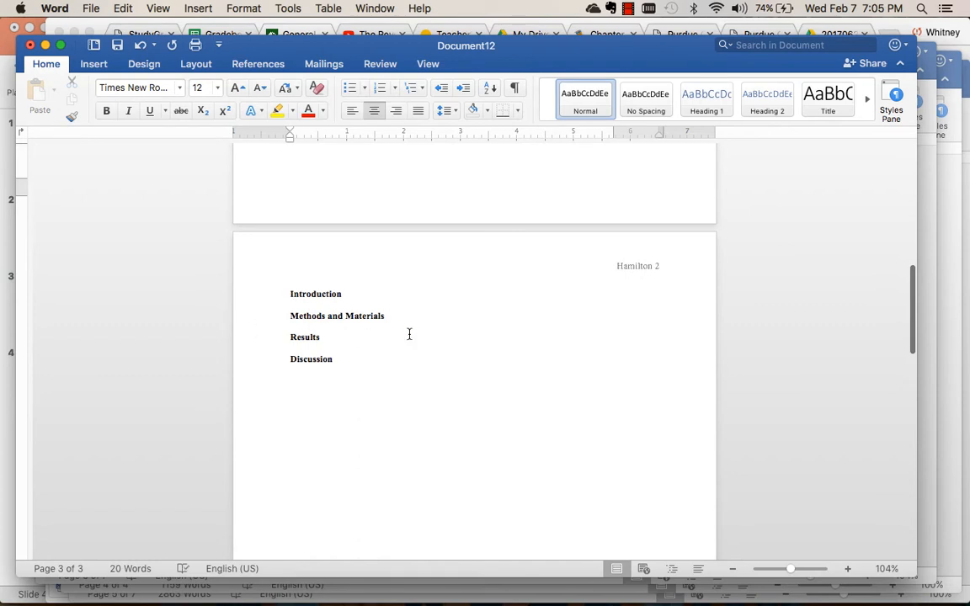
{"action": "left_click", "coordinate": [346, 293]}
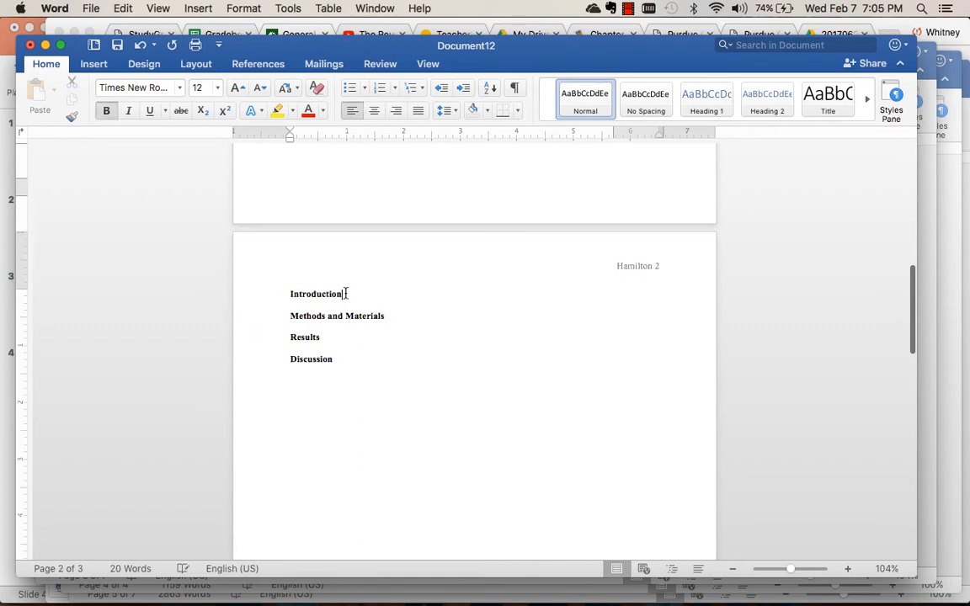
{"action": "key", "text": "Return"}
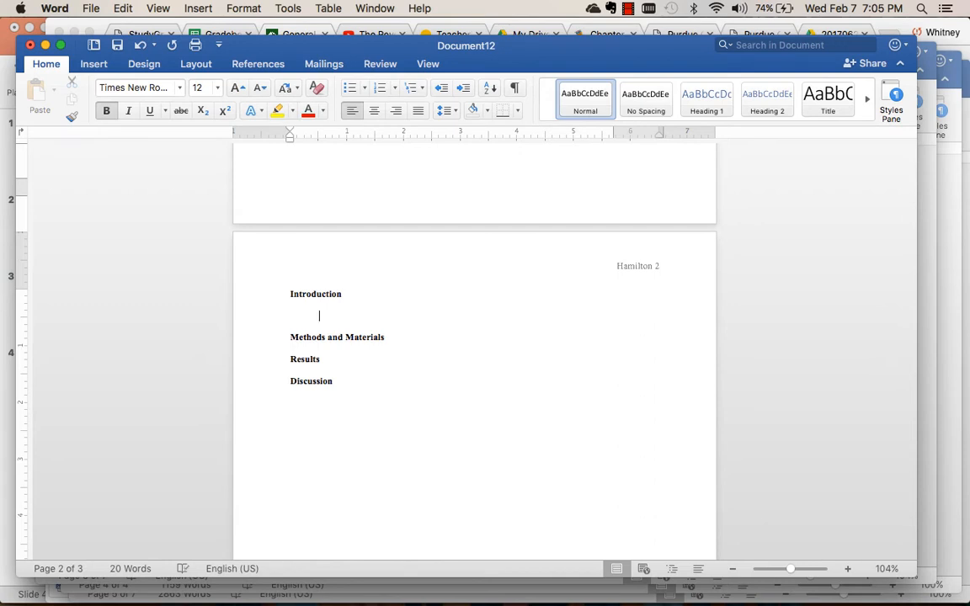
{"action": "key", "text": "super+b"}
{"action": "type", "text": "A;sk"}
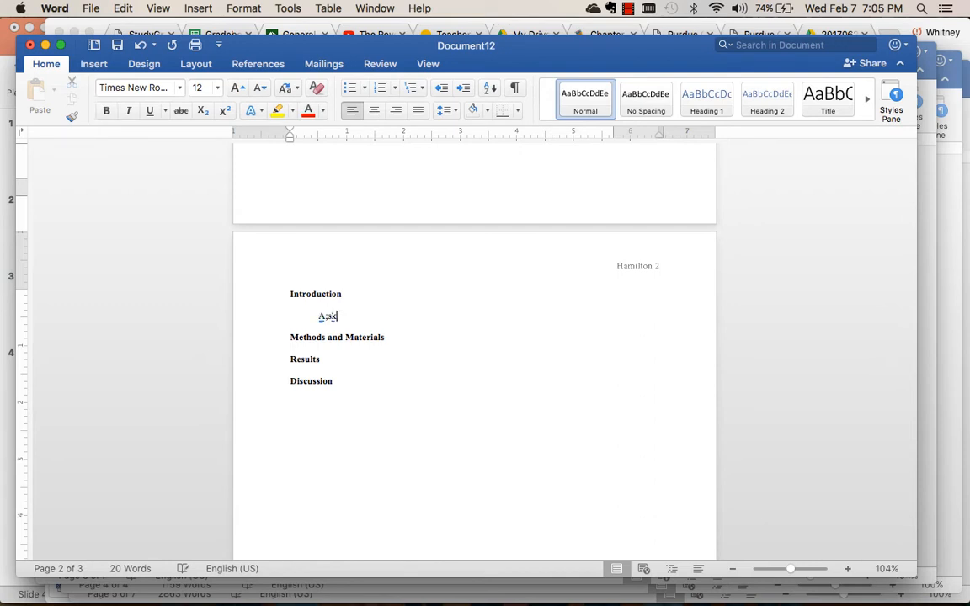
{"action": "type", "text": "if;a a write your introduci"}
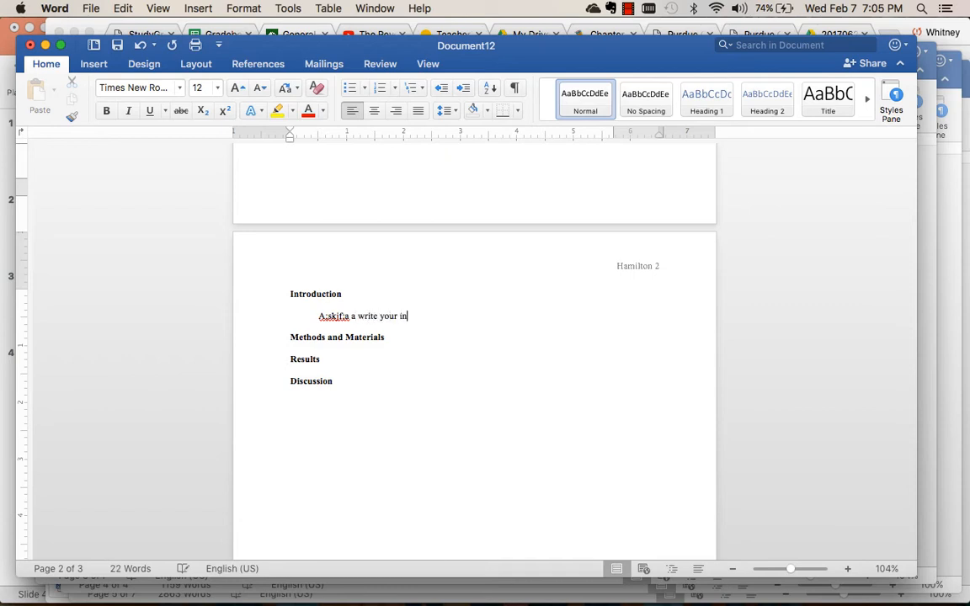
{"action": "key", "text": "BackSpace"}
{"action": "type", "text": "tions"}
{"action": "key", "text": "BackSpace"}
{"action": "key", "text": "BackSpace"}
{"action": "key", "text": "BackSpace"}
{"action": "mouse_move", "coordinate": [444, 596]}
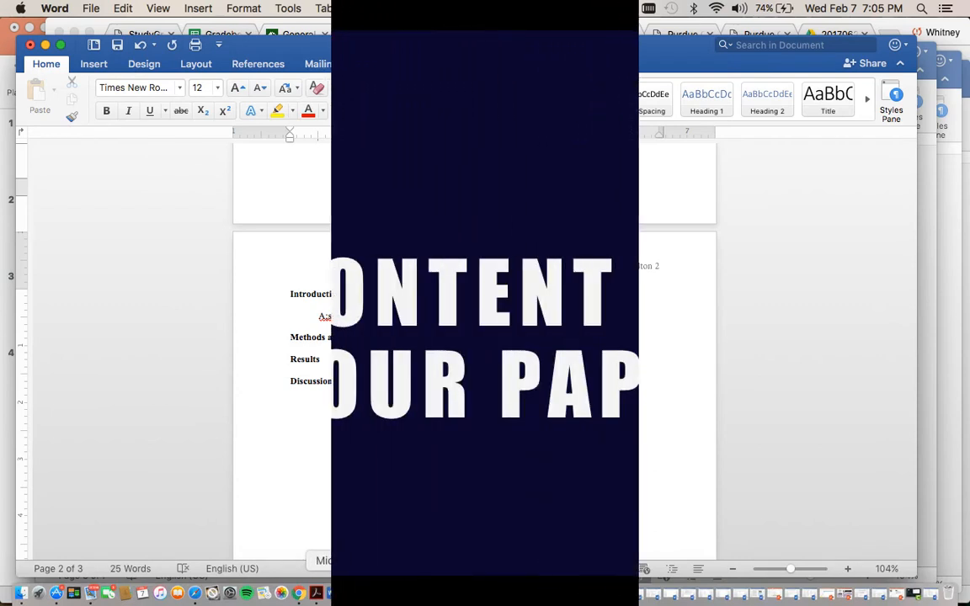
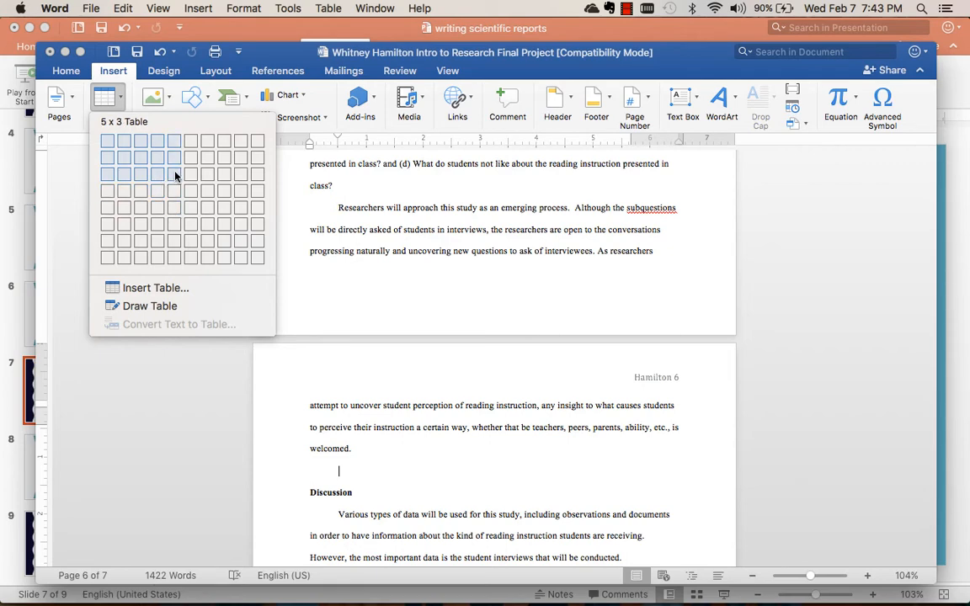
Insert a table of 5 columns by 3 rows above the Discussion heading and add one more row below its last row.
{"action": "left_click", "coordinate": [176, 175]}
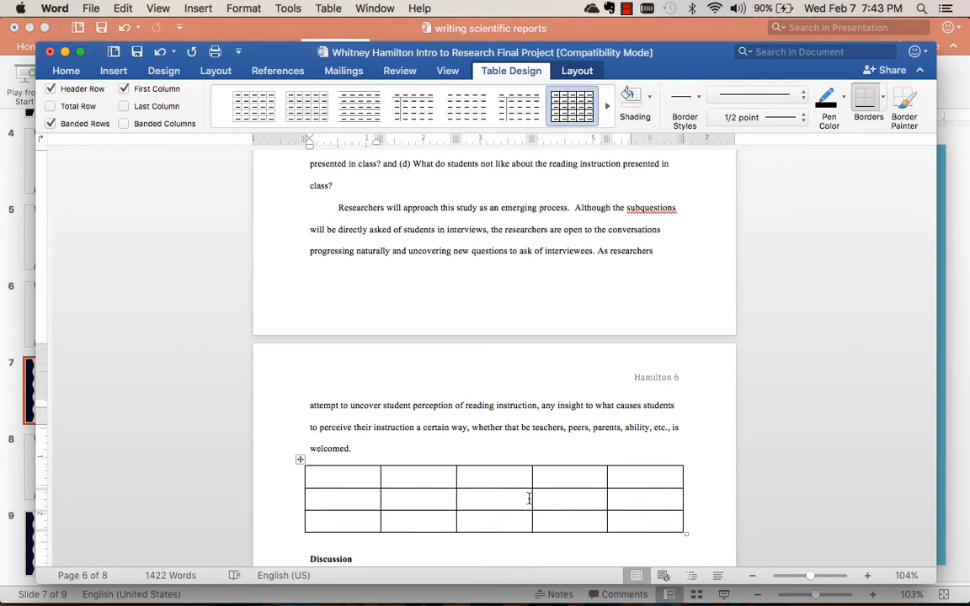
{"action": "right_click", "coordinate": [614, 516]}
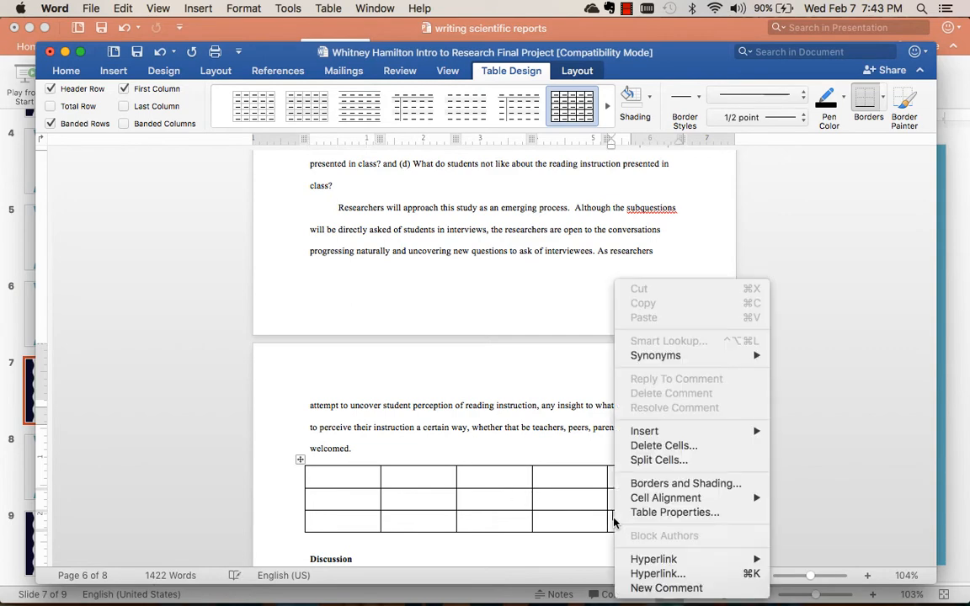
{"action": "mouse_move", "coordinate": [678, 432]}
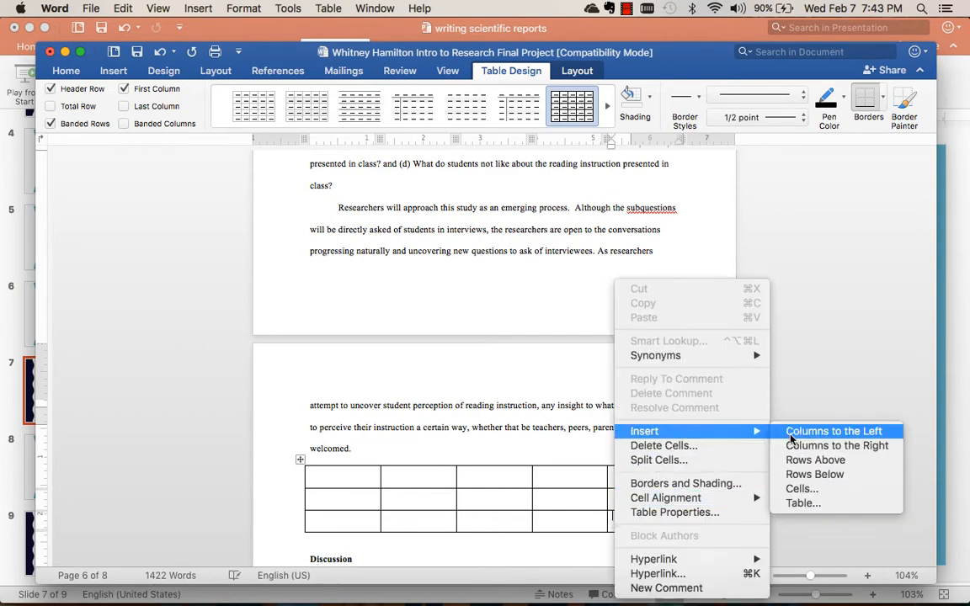
{"action": "left_click", "coordinate": [802, 476]}
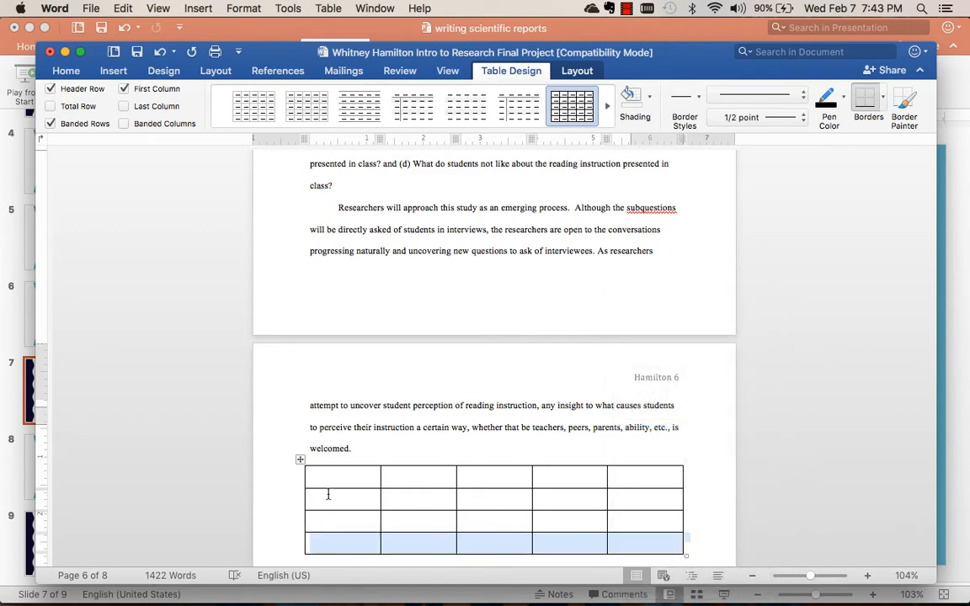
Fill the table's first column from the header down with "Trials", "Trial 1", "Trial 2" and "Trial 2".
{"action": "left_click", "coordinate": [330, 478]}
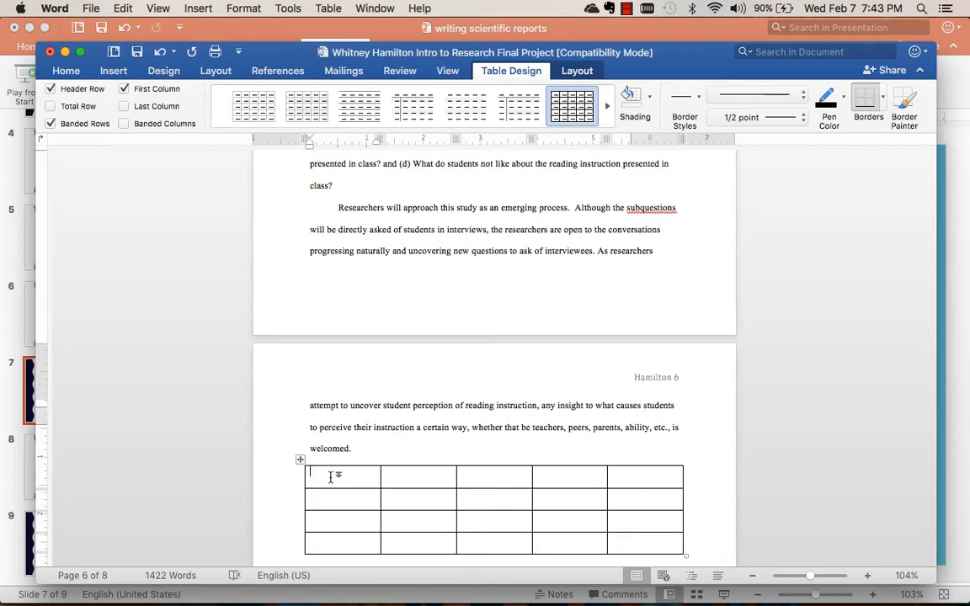
{"action": "type", "text": "Trials"}
{"action": "key", "text": "Tab"}
{"action": "left_click", "coordinate": [331, 495]}
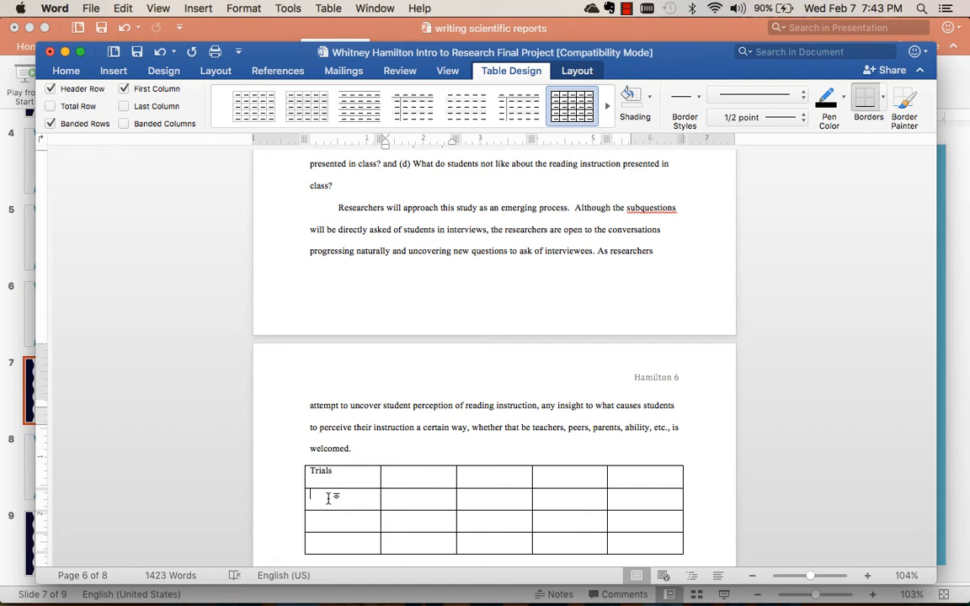
{"action": "type", "text": "Tria"}
{"action": "key", "text": "BackSpace"}
{"action": "type", "text": "rial "}
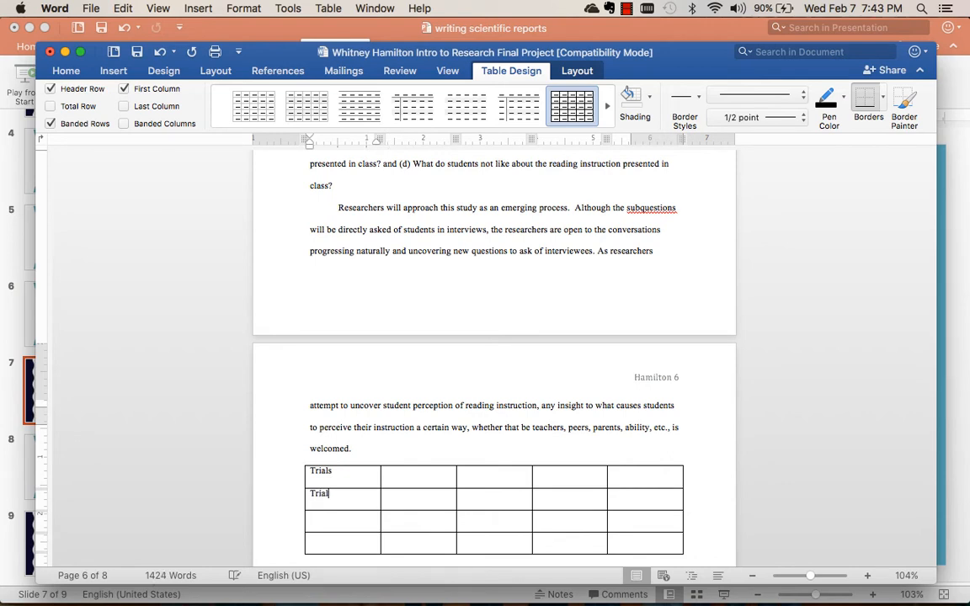
{"action": "type", "text": "1"}
{"action": "key", "text": "Down"}
{"action": "type", "text": "Trial 2"}
{"action": "key", "text": "Down"}
{"action": "type", "text": "Trial 2"}
Enter "Characteristic 1" and "Characteristic 2" as the second and third column headers of the table.
{"action": "left_click", "coordinate": [395, 473]}
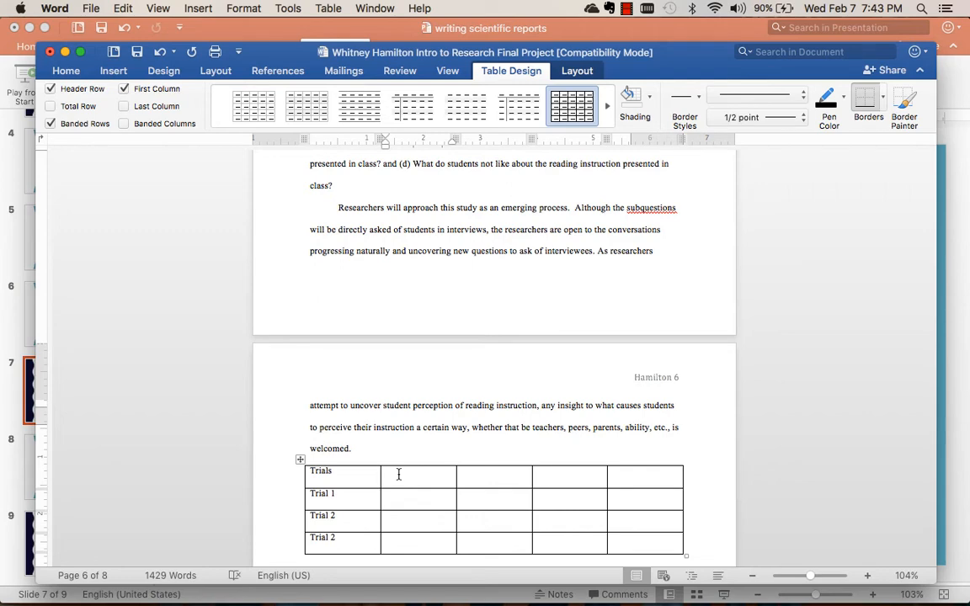
{"action": "type", "text": "Charact"}
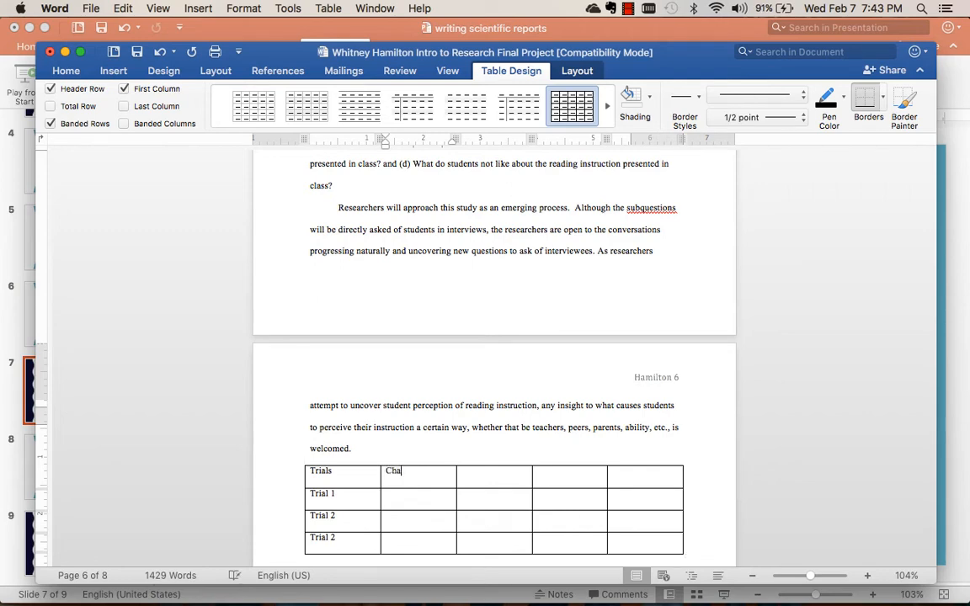
{"action": "key", "text": "BackSpace"}
{"action": "key", "text": "BackSpace"}
{"action": "type", "text": "st"}
{"action": "type", "text": "cteristic"}
{"action": "type", "text": " 1"}
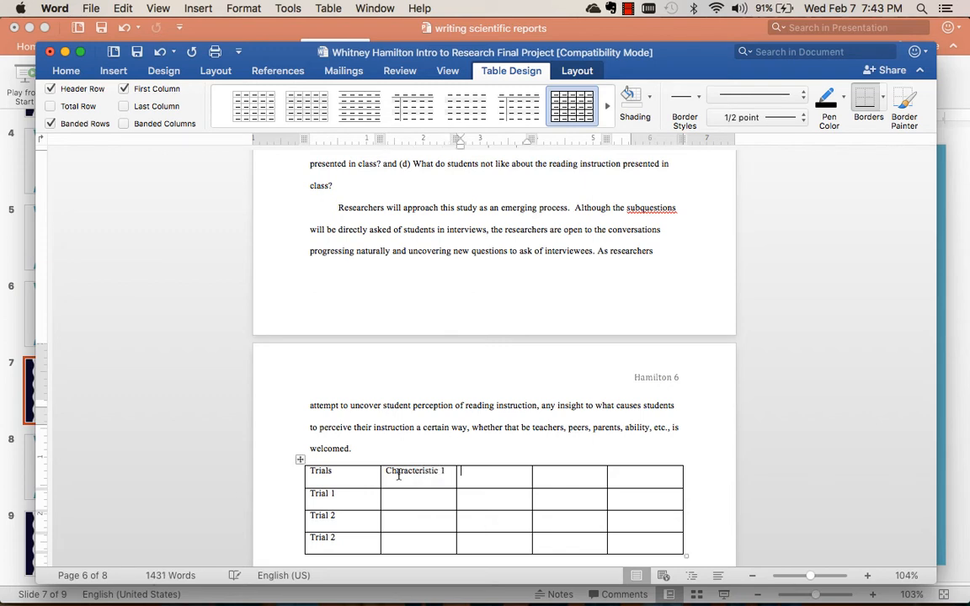
{"action": "key", "text": "Tab"}
{"action": "type", "text": "Characti"}
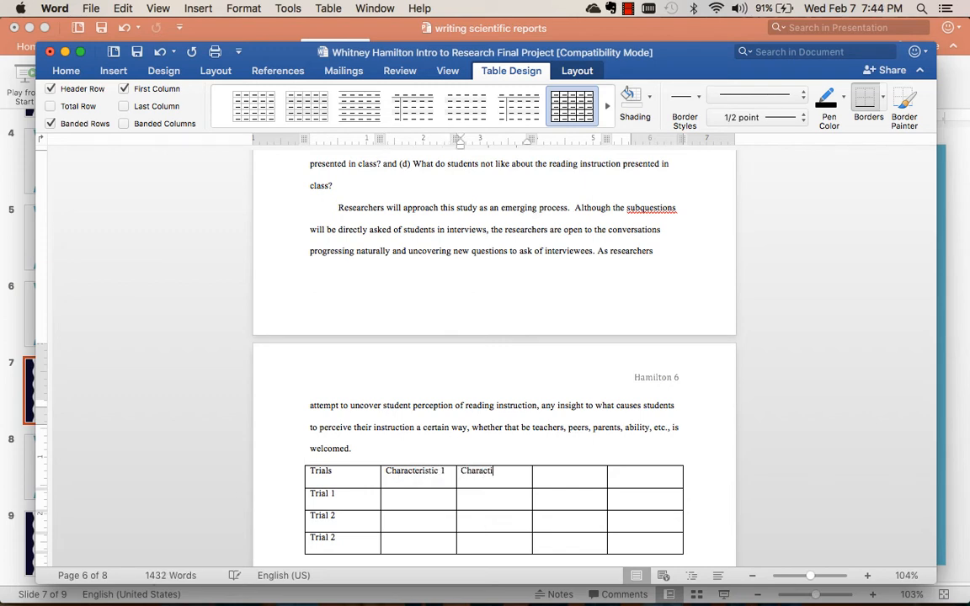
{"action": "key", "text": "BackSpace"}
{"action": "type", "text": "eristic 2"}
Enter "Characteristic 3" and "Characteristic 4" as headers of the table's last two columns.
{"action": "key", "text": "Tab"}
{"action": "type", "text": "Charac"}
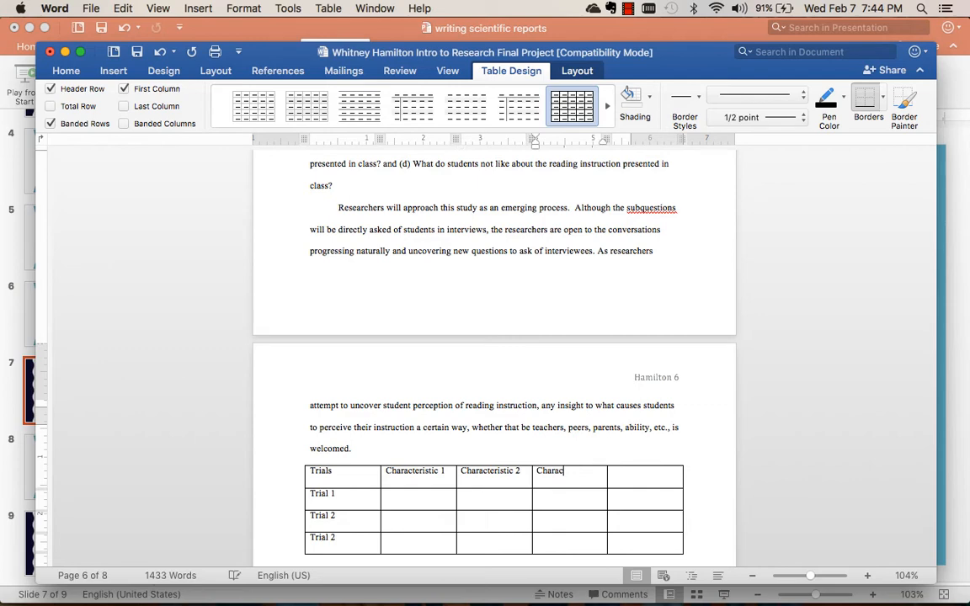
{"action": "type", "text": "teristic 3"}
{"action": "key", "text": "Tab"}
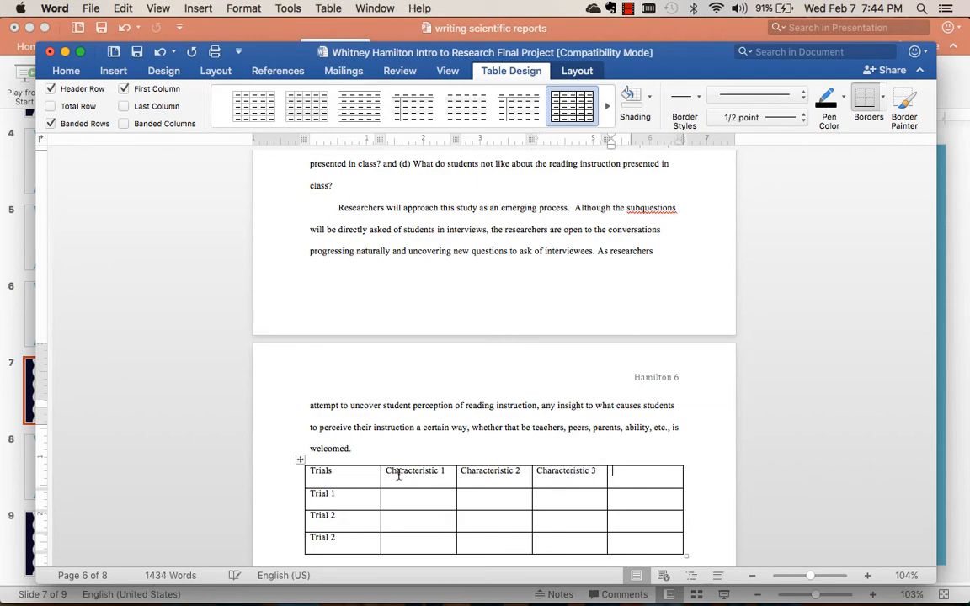
{"action": "type", "text": "Characteristic 4"}
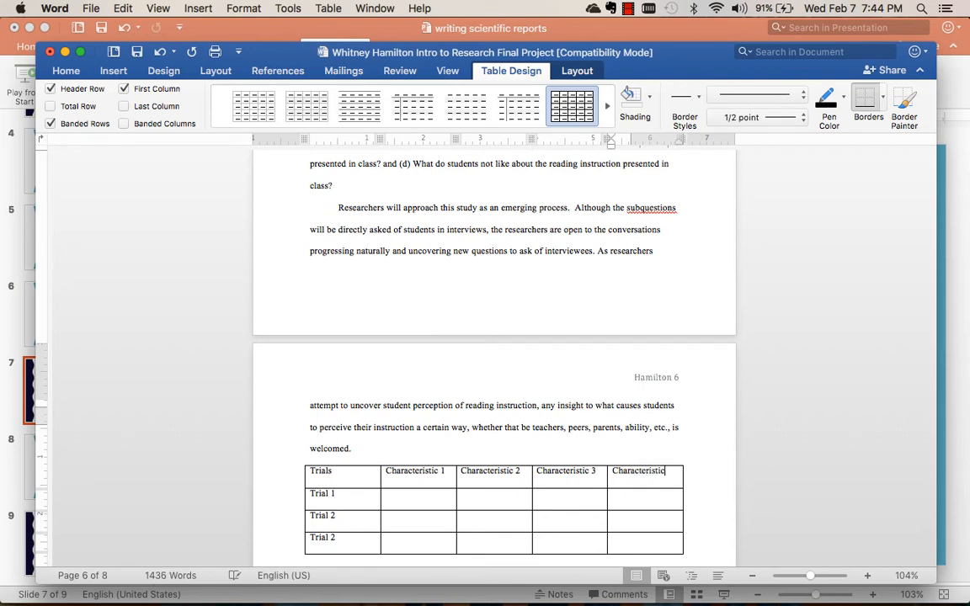
Enter placeholder "asdfjasdf" for Trial 1 under Characteristic 1, and fill the Characteristic 2 column with 12, 13 and 14.
{"action": "left_click", "coordinate": [403, 502]}
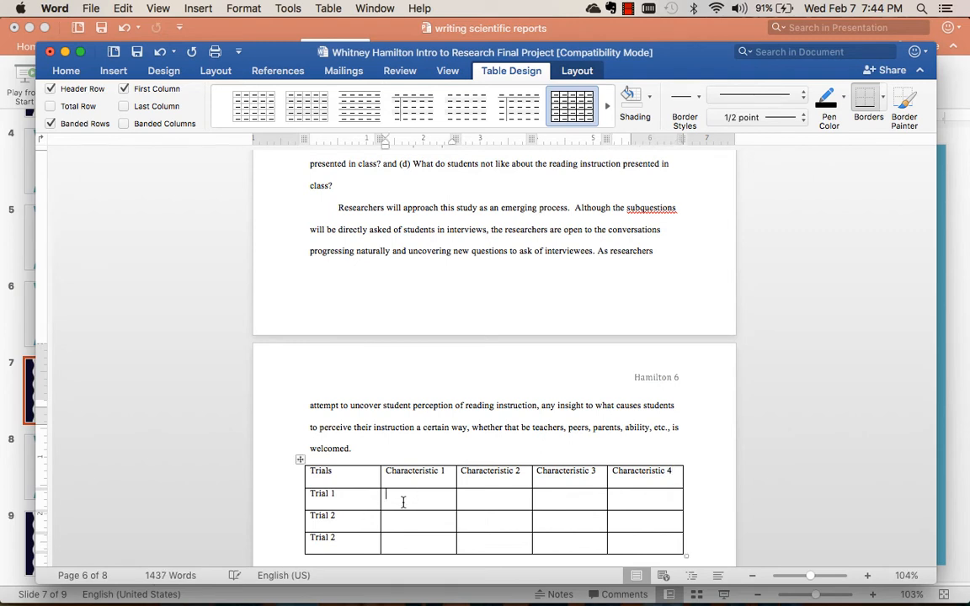
{"action": "type", "text": "asdfjasdf"}
{"action": "key", "text": "Tab"}
{"action": "type", "text": "12"}
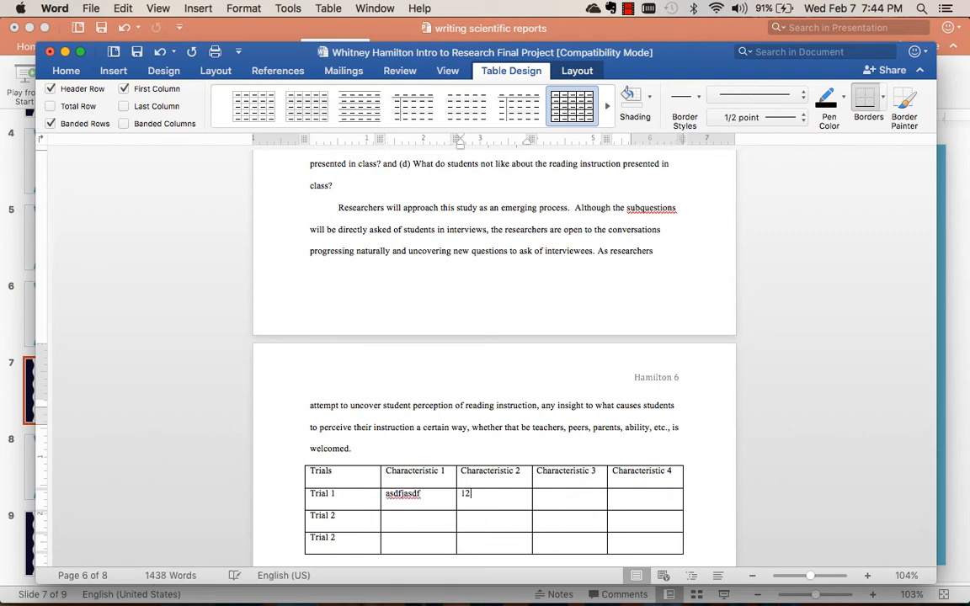
{"action": "key", "text": "Down"}
{"action": "type", "text": "13"}
{"action": "key", "text": "Down"}
{"action": "type", "text": "14"}
Fill the two remaining Characteristic 1 cells with the placeholder texts "Asd;fjasd" and "A;sdkja;sfj".
{"action": "key", "text": "Left"}
{"action": "key", "text": "Left"}
{"action": "key", "text": "Left"}
{"action": "key", "text": "Left"}
{"action": "left_click", "coordinate": [401, 514]}
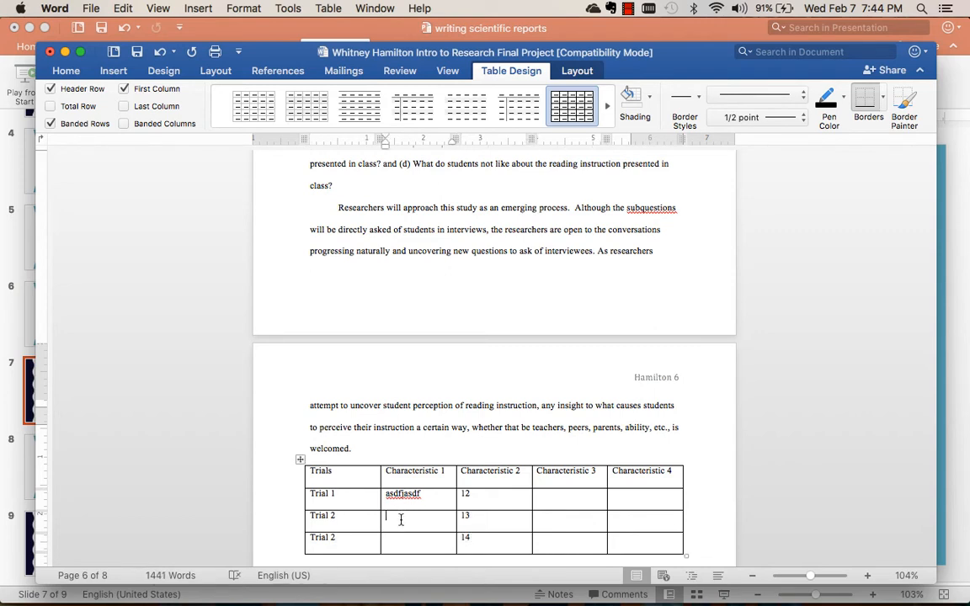
{"action": "type", "text": "Asd;fjasd"}
{"action": "key", "text": "Down"}
{"action": "type", "text": "A;sdkja;sfj"}
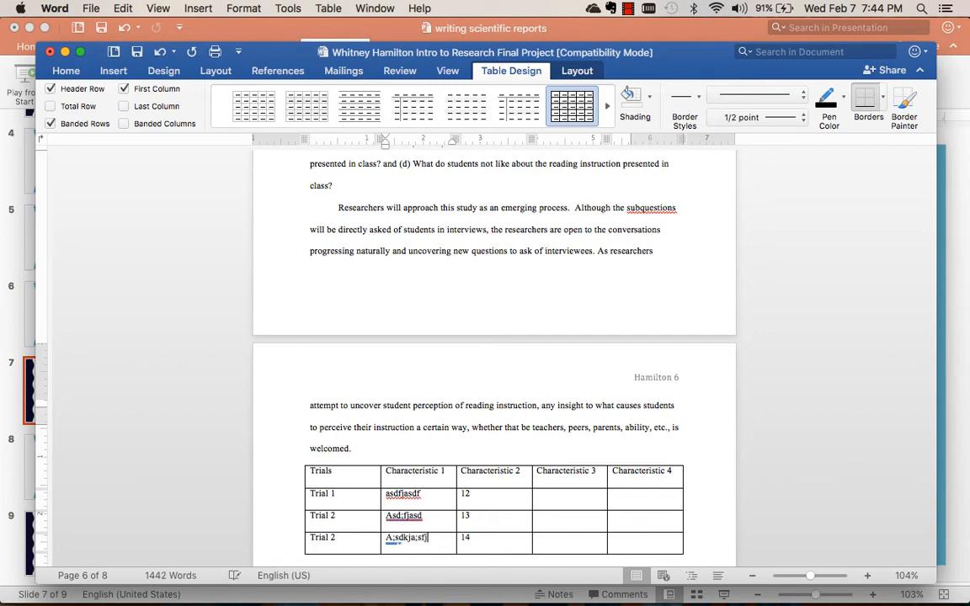
Make the table's whole header row bold and also underline the four Characteristic headers.
{"action": "left_click_drag", "start_coordinate": [333, 471], "coordinate": [310, 469]}
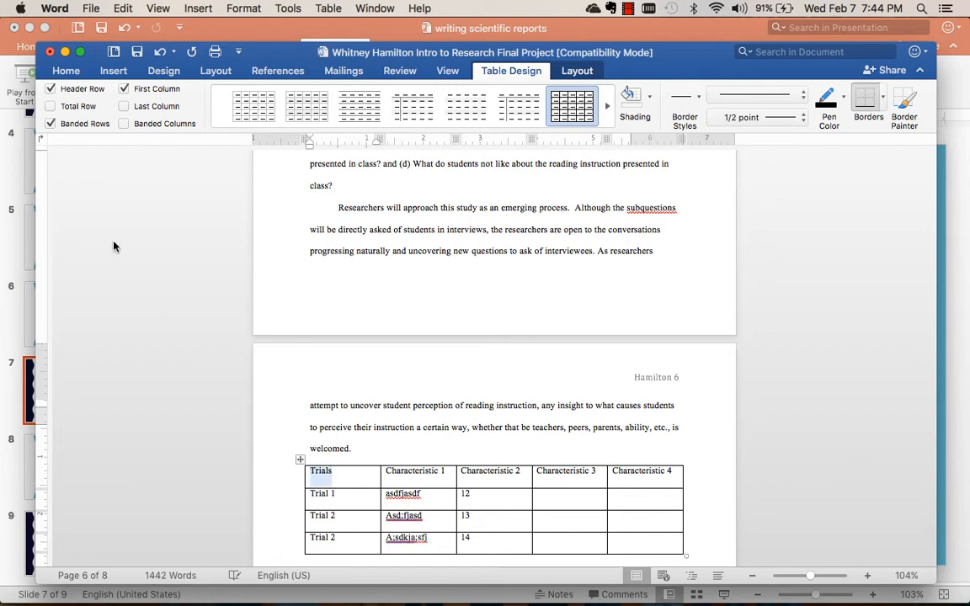
{"action": "left_click", "coordinate": [66, 72]}
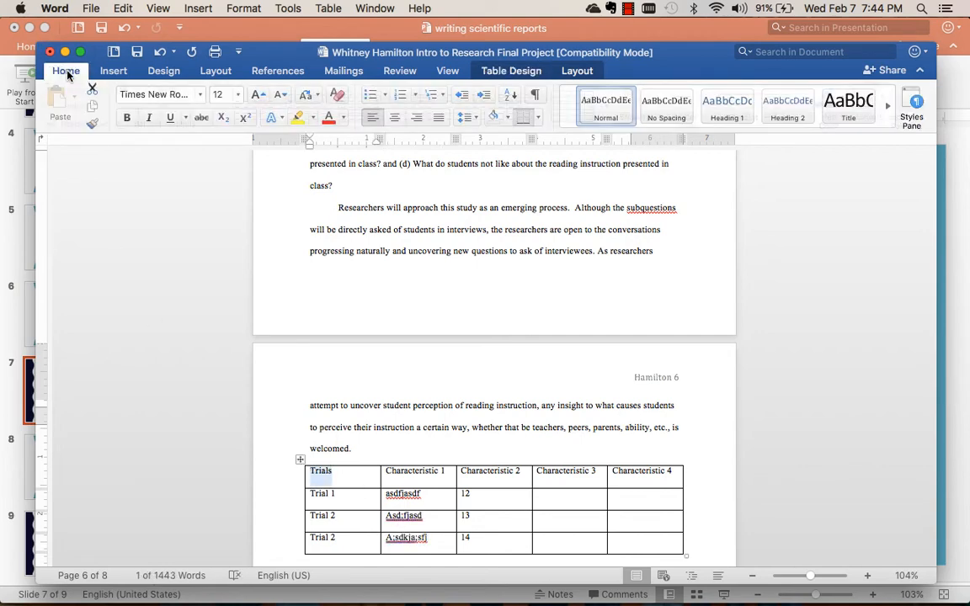
{"action": "left_click", "coordinate": [126, 117]}
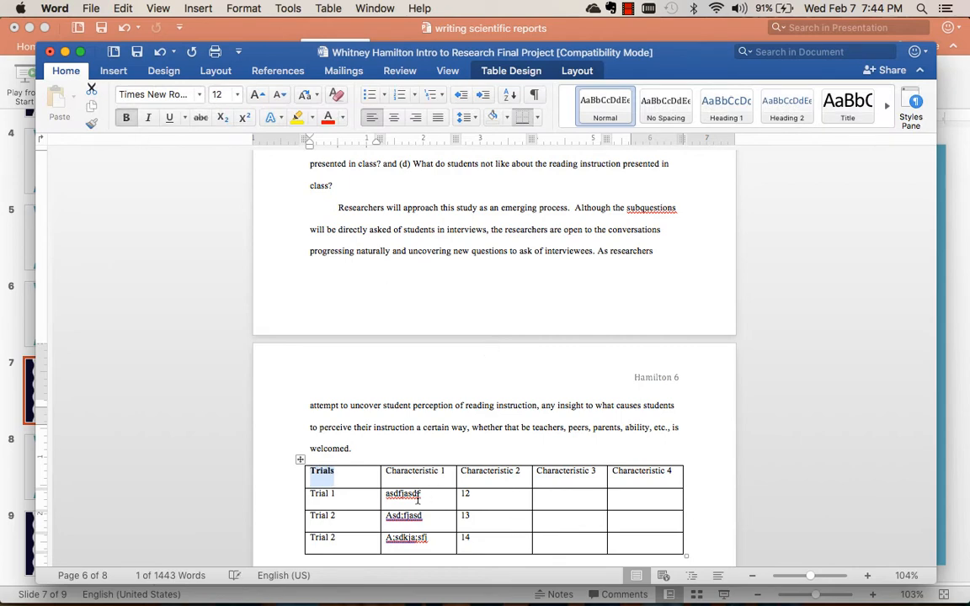
{"action": "left_click_drag", "start_coordinate": [386, 470], "coordinate": [641, 476]}
{"action": "left_click", "coordinate": [127, 117]}
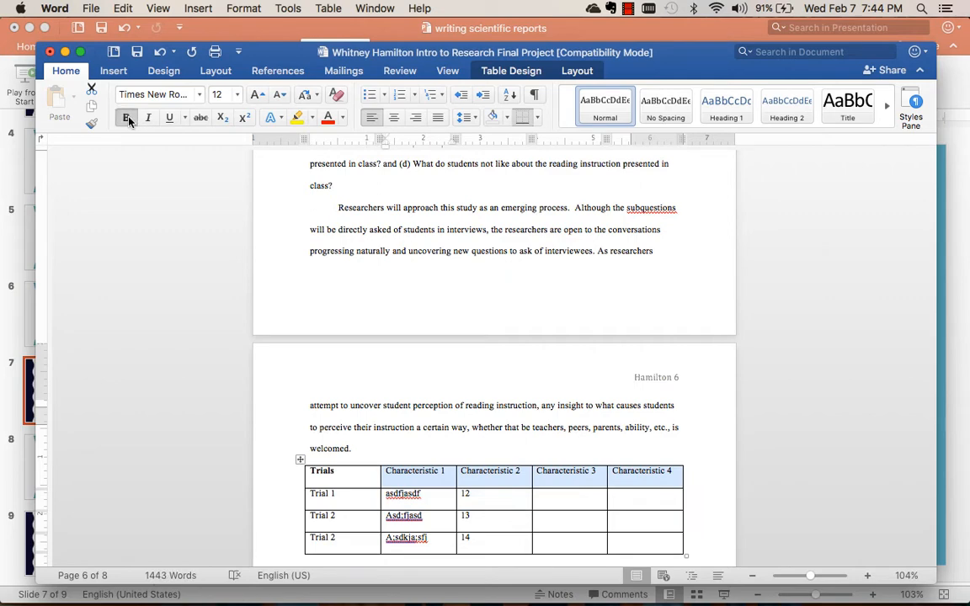
{"action": "left_click", "coordinate": [168, 117]}
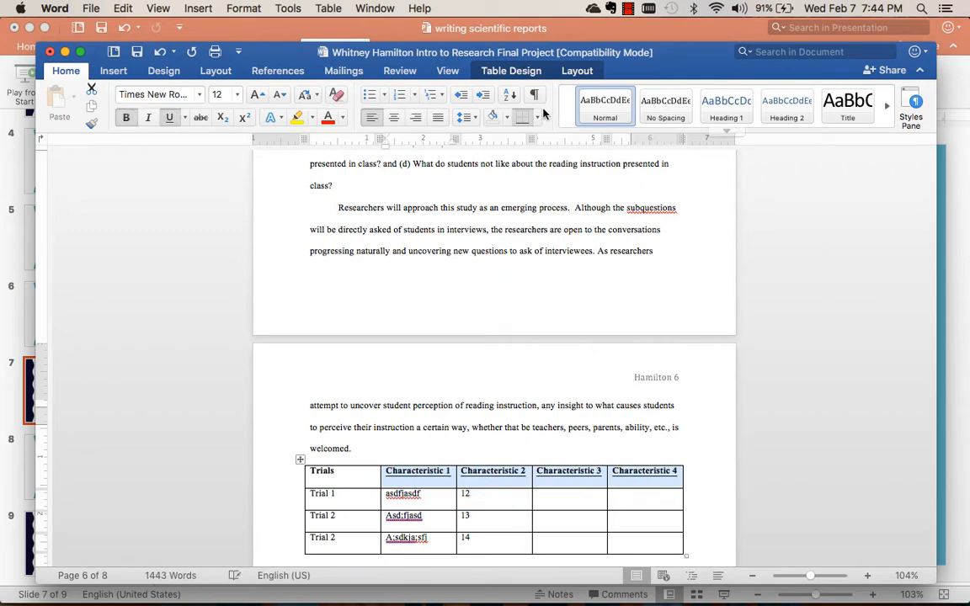
Toggle the inside horizontal border on the four Characteristic header cells and deselect them.
{"action": "left_click", "coordinate": [537, 120]}
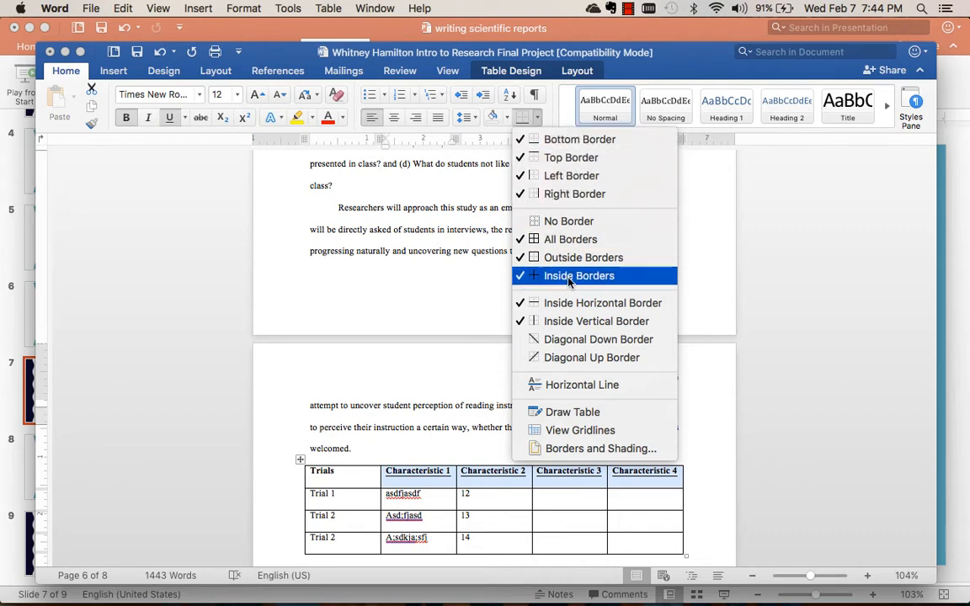
{"action": "left_click", "coordinate": [571, 305]}
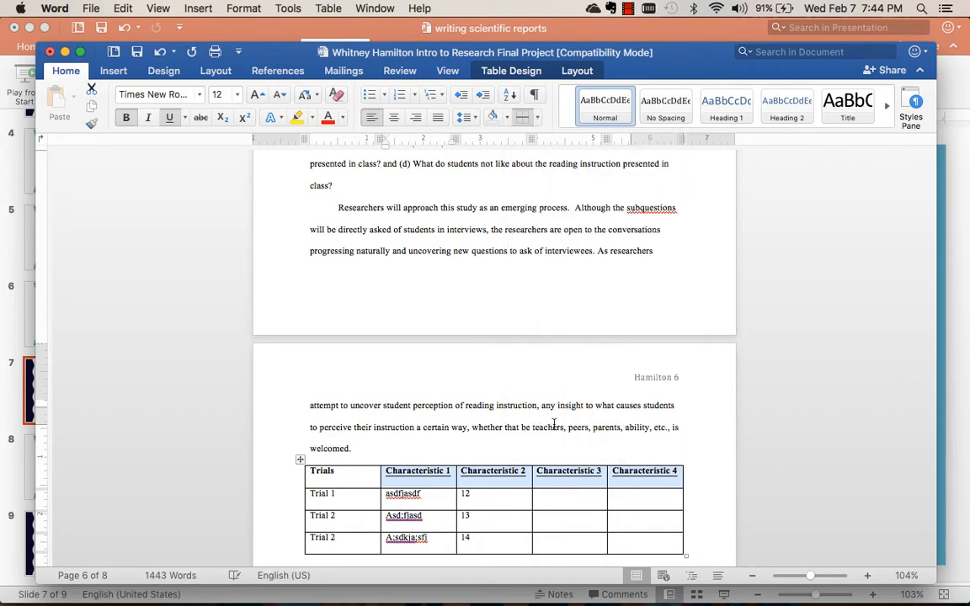
{"action": "left_click", "coordinate": [476, 505]}
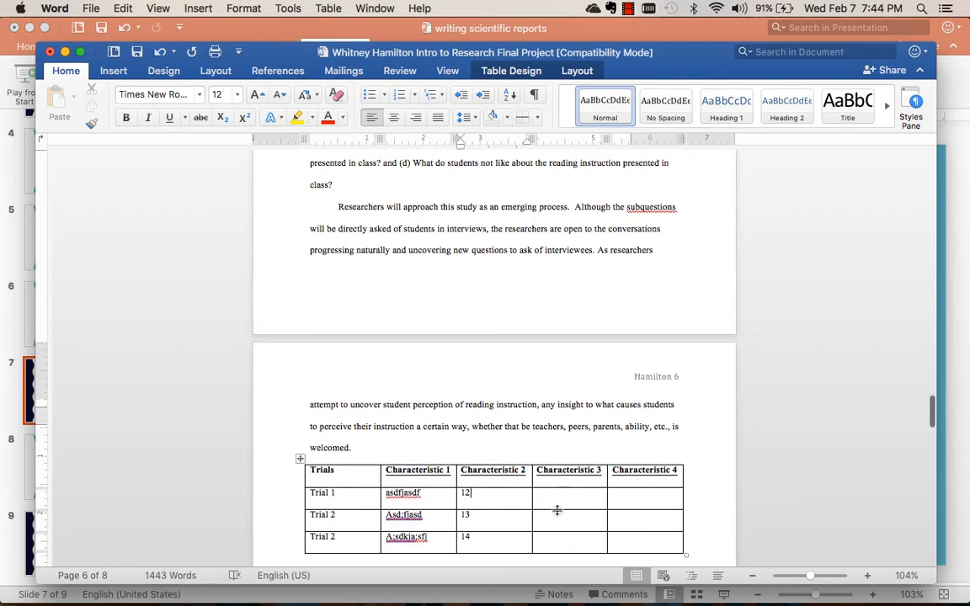
Add an extra blank line between the table and the Discussion heading.
{"action": "scroll", "coordinate": [558, 513], "scroll_direction": "down", "scroll_amount": 5}
{"action": "left_click", "coordinate": [306, 344]}
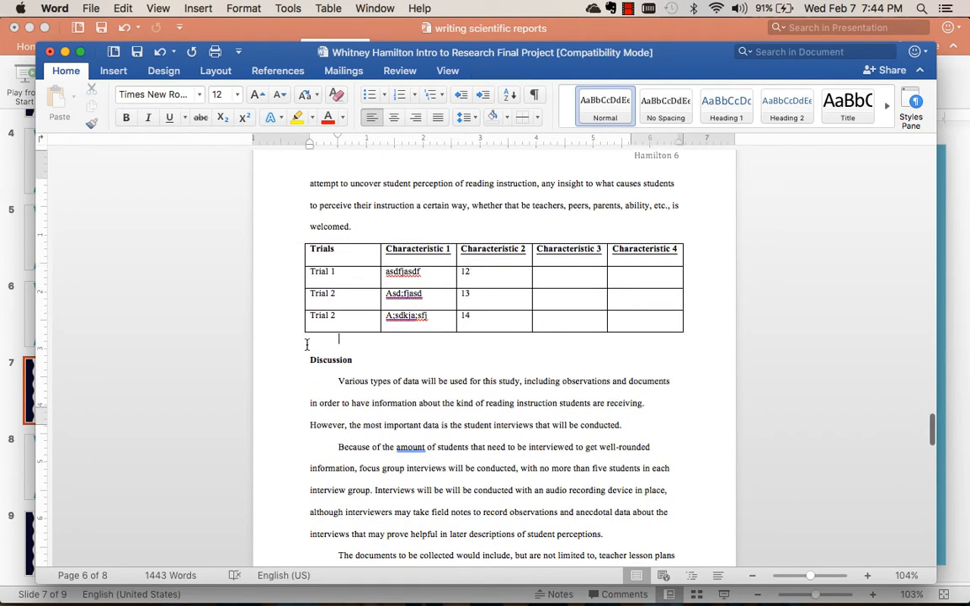
{"action": "key", "text": "Return"}
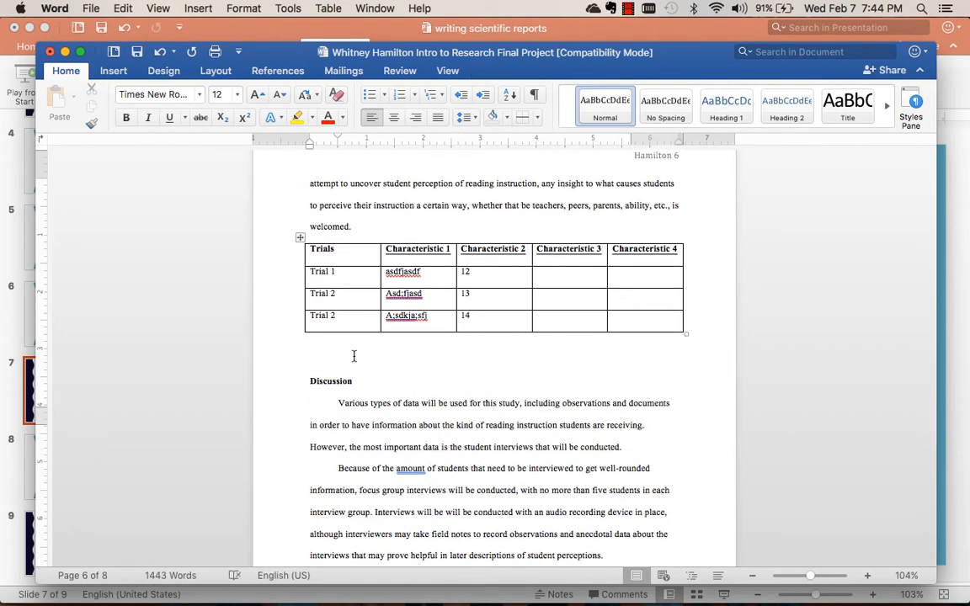
{"action": "left_click", "coordinate": [120, 71]}
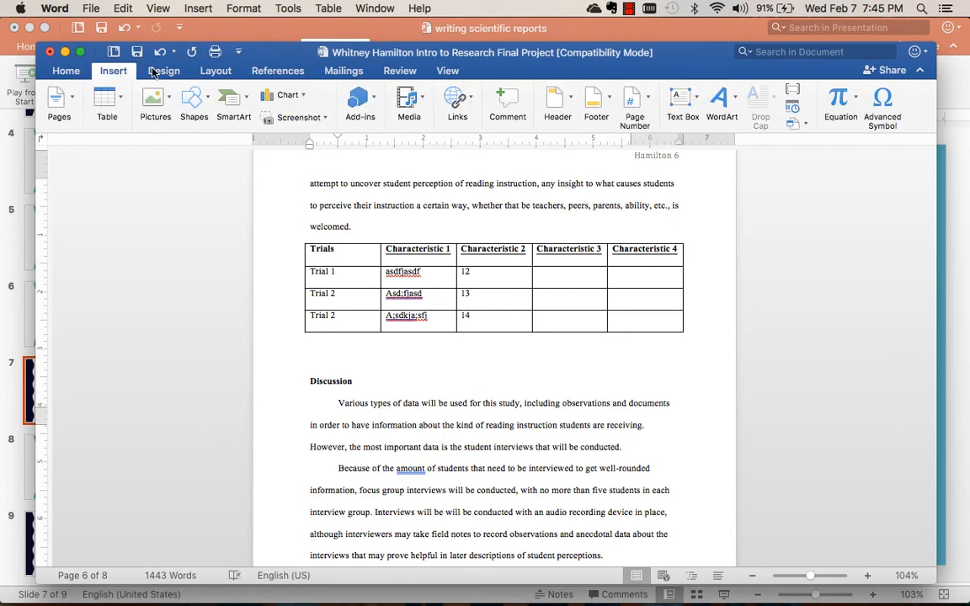
{"action": "left_click", "coordinate": [430, 303]}
{"action": "left_click", "coordinate": [300, 238]}
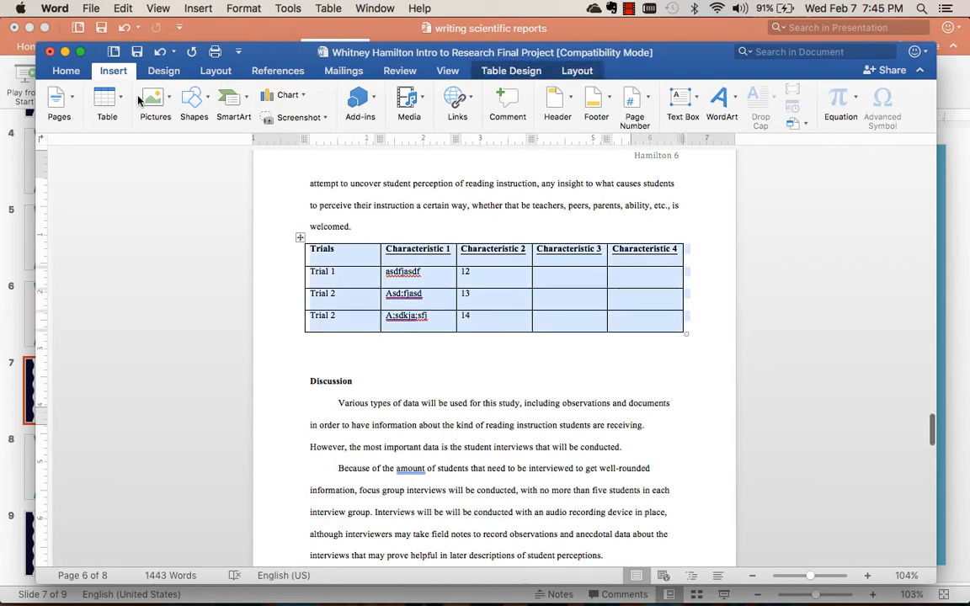
{"action": "left_click", "coordinate": [109, 91]}
{"action": "left_click", "coordinate": [109, 90]}
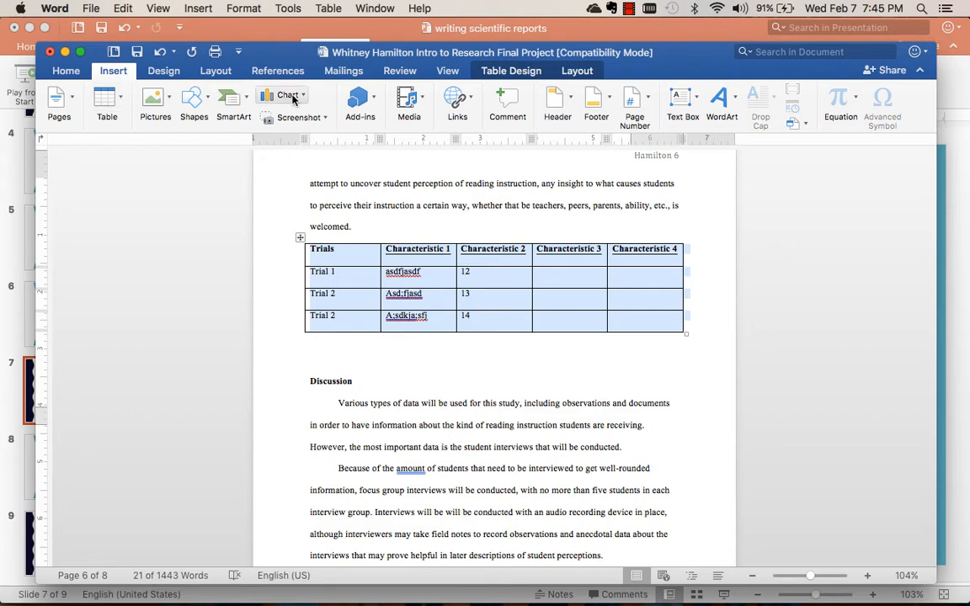
Insert a basic Line chart on the blank line directly below the trials table.
{"action": "left_click", "coordinate": [316, 349]}
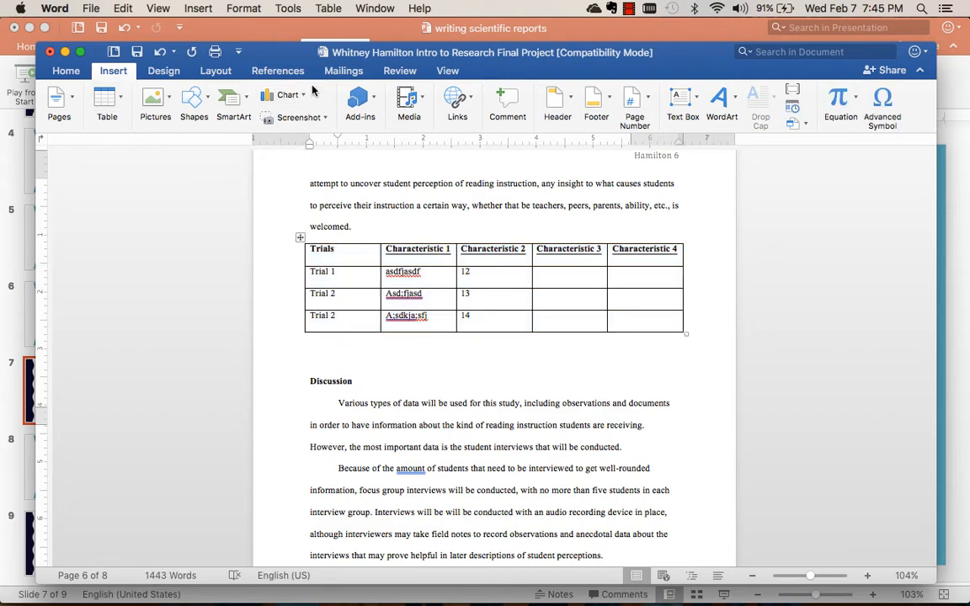
{"action": "left_click", "coordinate": [286, 95]}
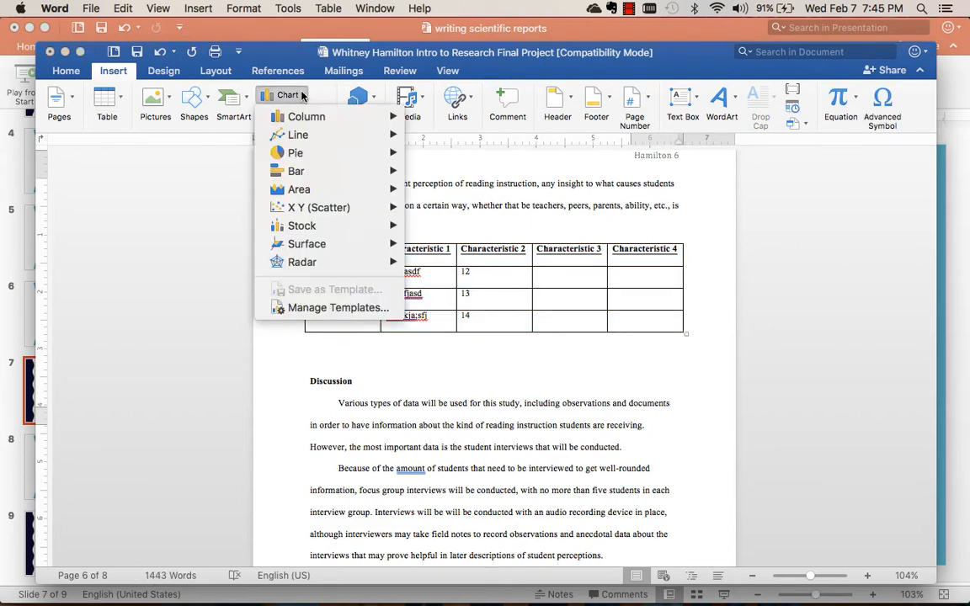
{"action": "mouse_move", "coordinate": [299, 118]}
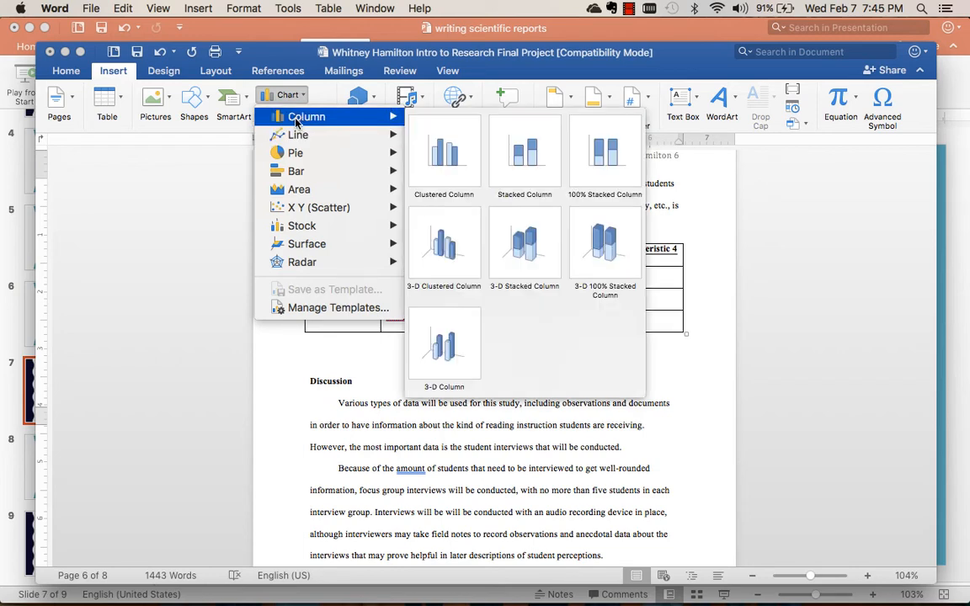
{"action": "mouse_move", "coordinate": [311, 144]}
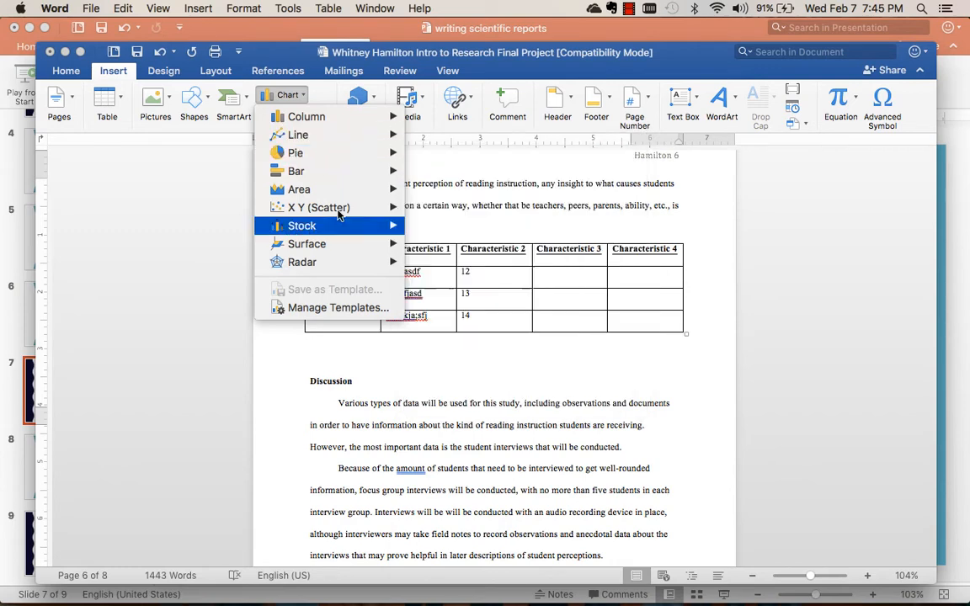
{"action": "mouse_move", "coordinate": [338, 212]}
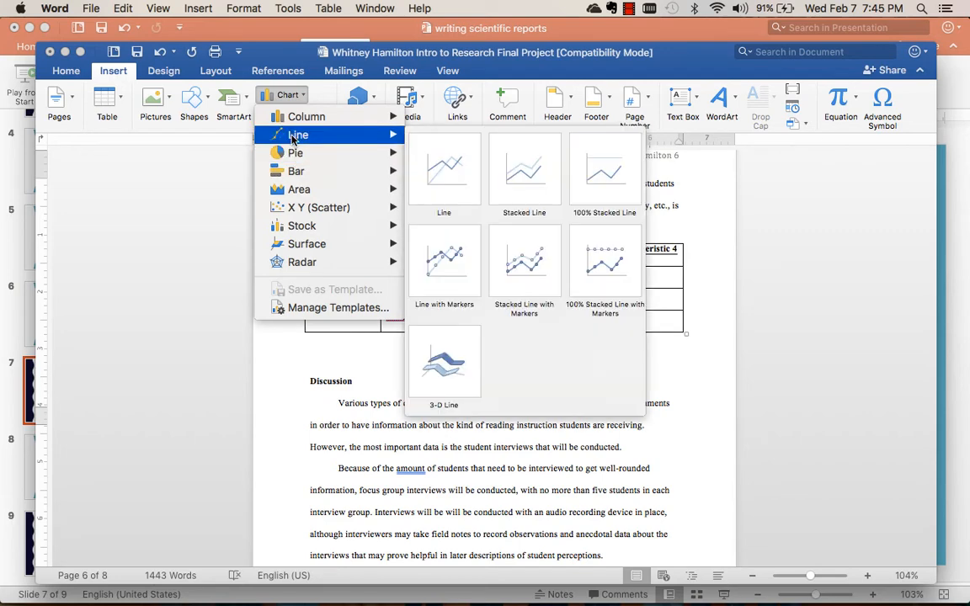
{"action": "left_click", "coordinate": [450, 191]}
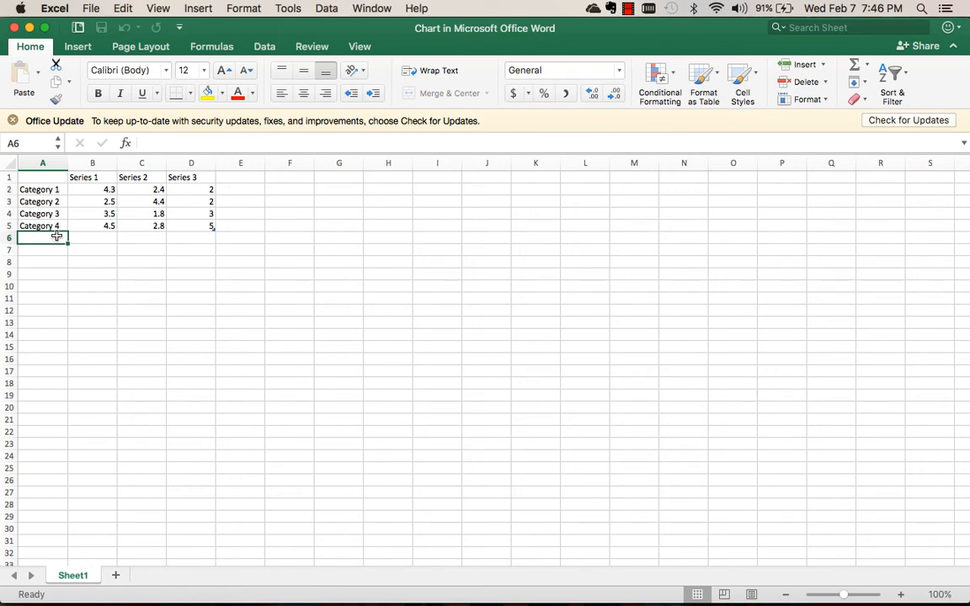
Rename the three series headers in the chart data to Char 1, Char 2 and Char 3, and close the data sheet.
{"action": "left_click", "coordinate": [95, 177]}
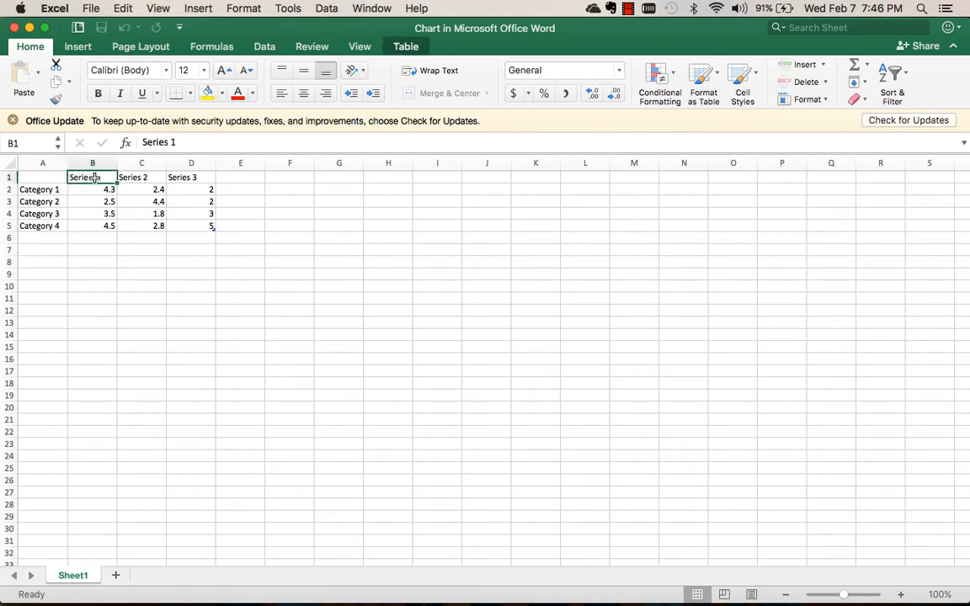
{"action": "type", "text": "Char 1"}
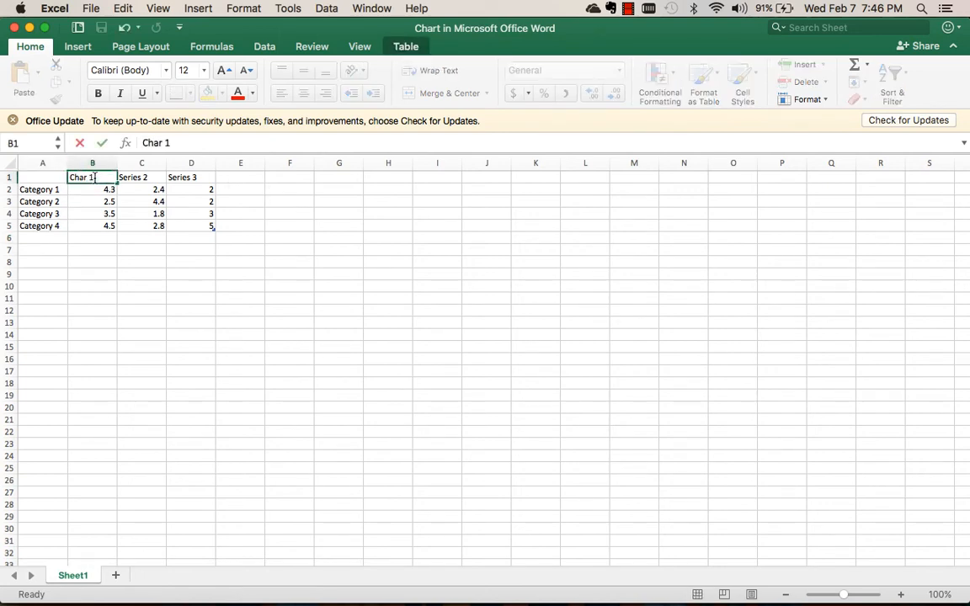
{"action": "key", "text": "Tab"}
{"action": "type", "text": "Char"}
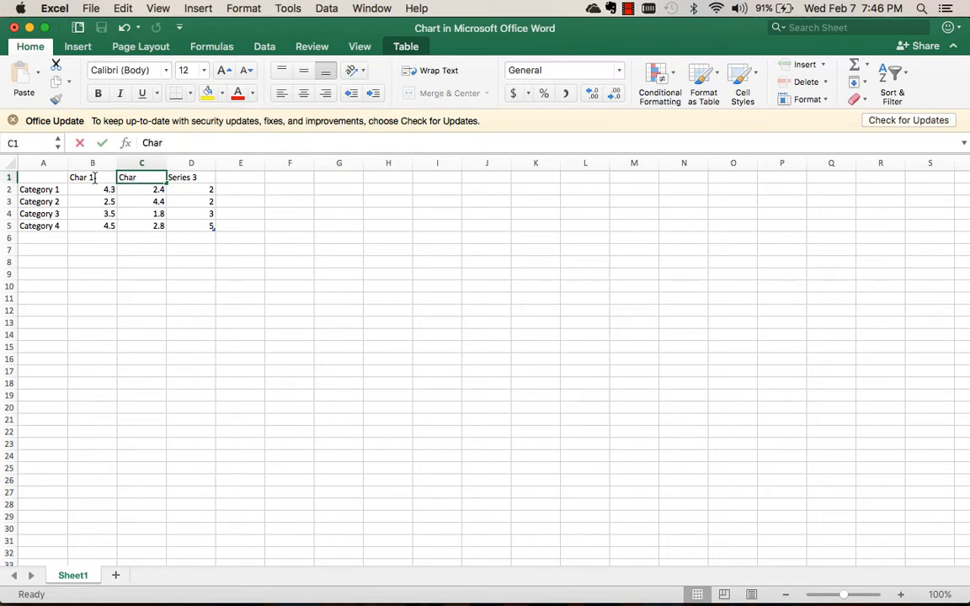
{"action": "type", "text": " 2"}
{"action": "key", "text": "Tab"}
{"action": "type", "text": "har 3"}
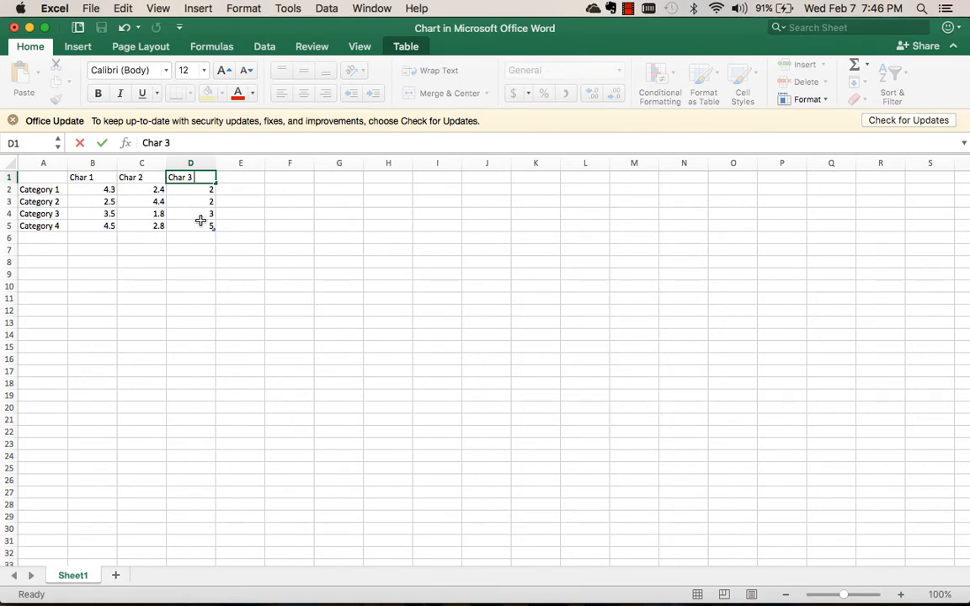
{"action": "left_click", "coordinate": [396, 48]}
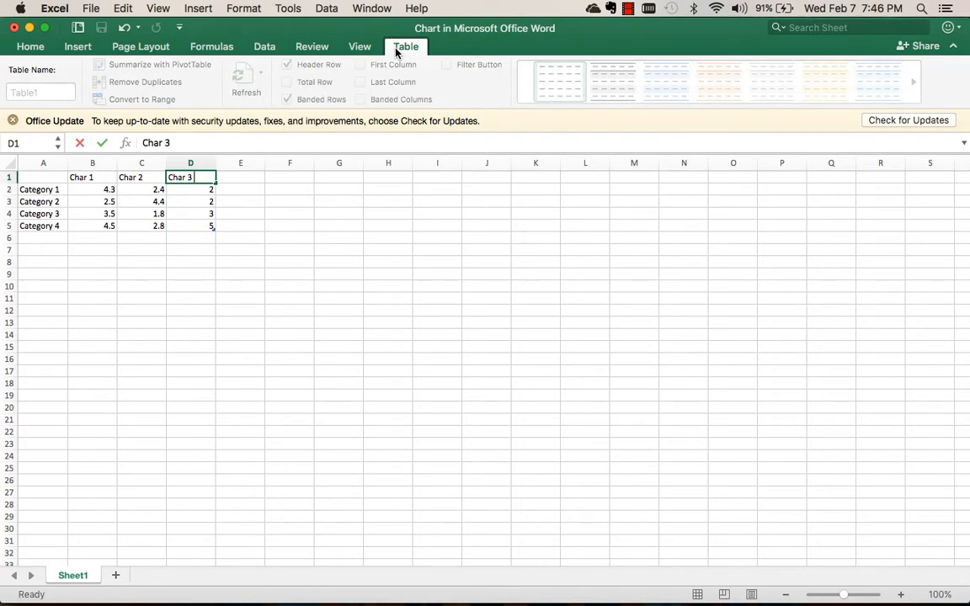
{"action": "left_click", "coordinate": [14, 28]}
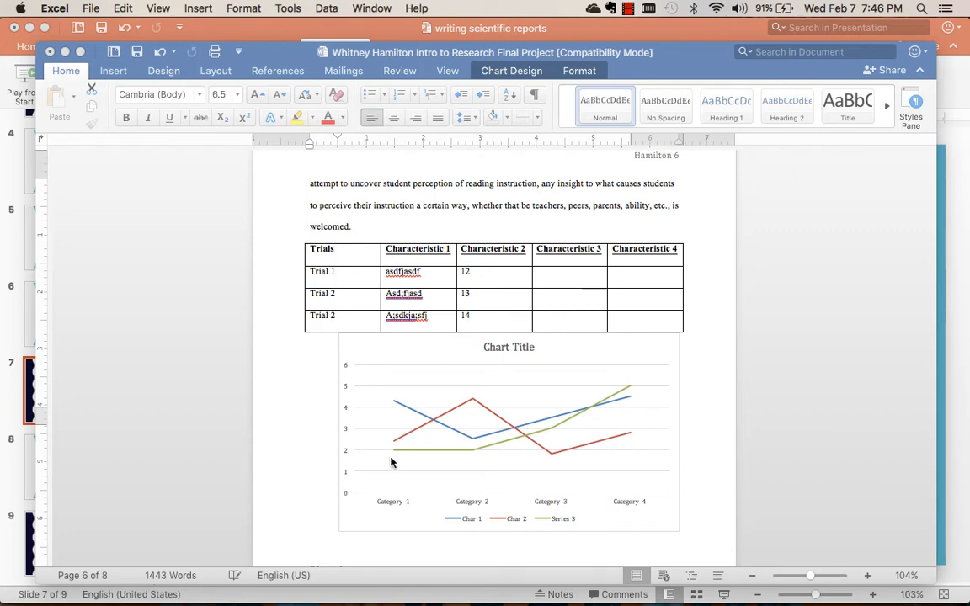
Examine the formatting options for the line chart's category axis, gridlines, chart area and data series.
{"action": "left_click", "coordinate": [407, 501]}
{"action": "left_click", "coordinate": [407, 501]}
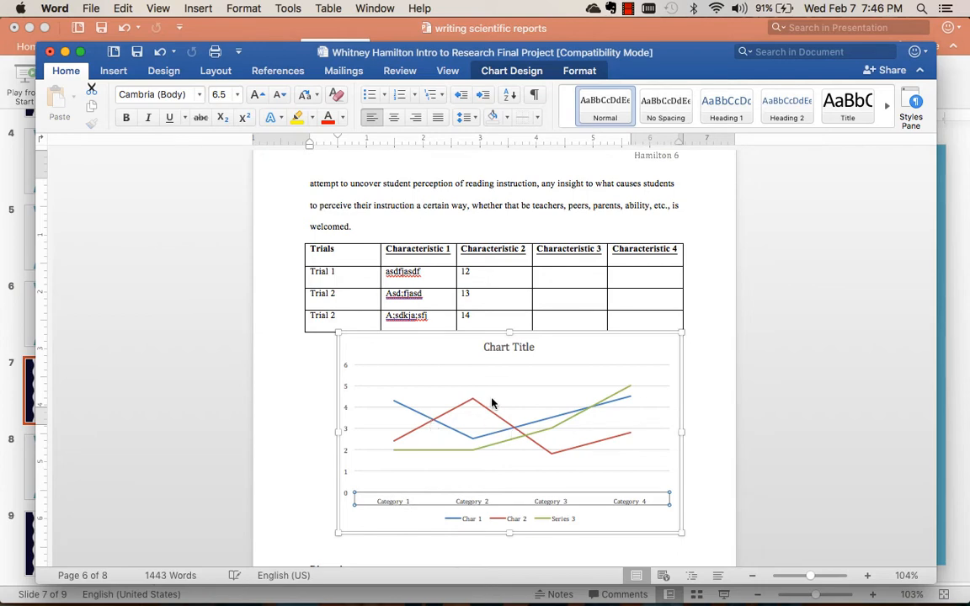
{"action": "double_click", "coordinate": [407, 502]}
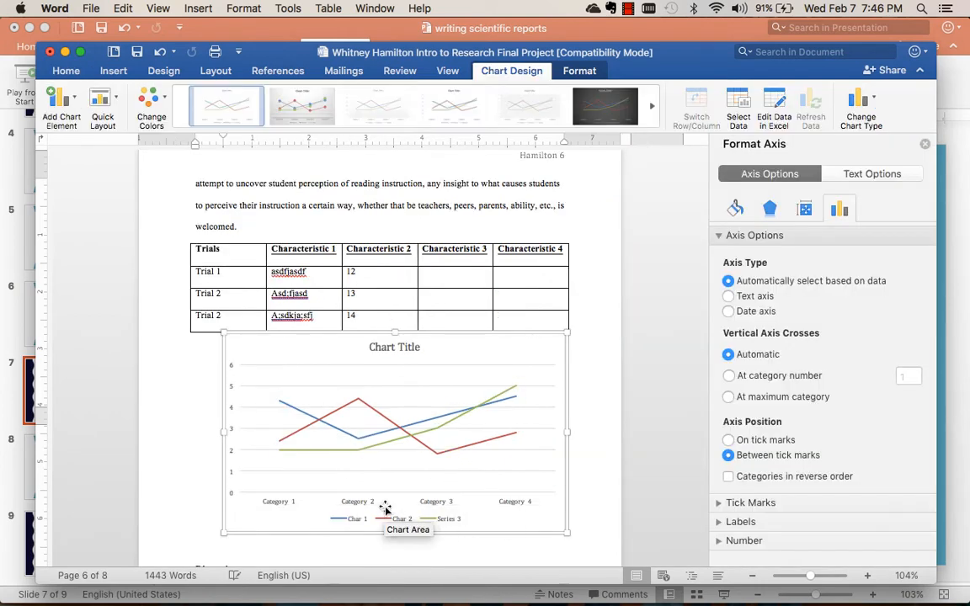
{"action": "left_click", "coordinate": [372, 504]}
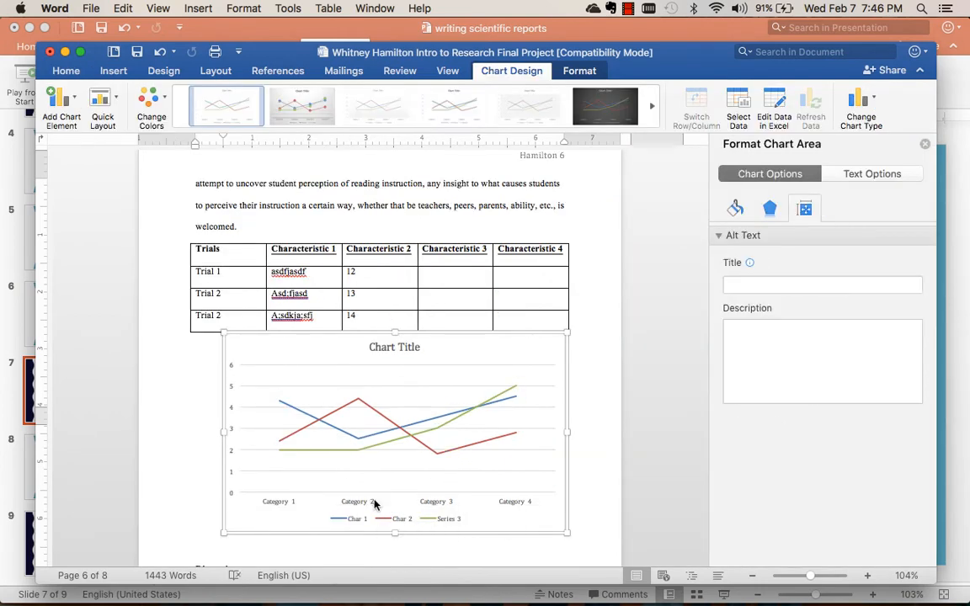
{"action": "left_click", "coordinate": [276, 504]}
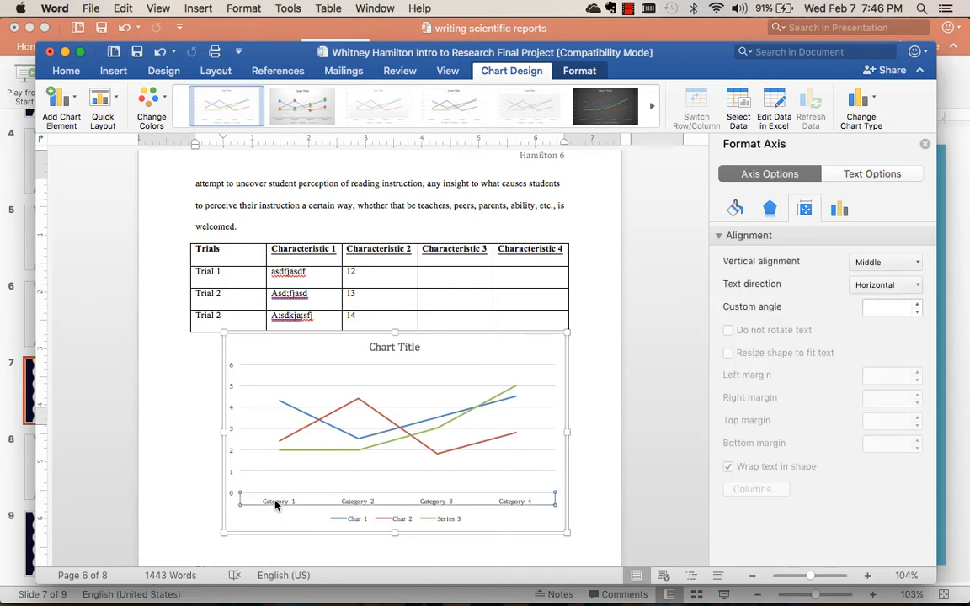
{"action": "left_click", "coordinate": [834, 210]}
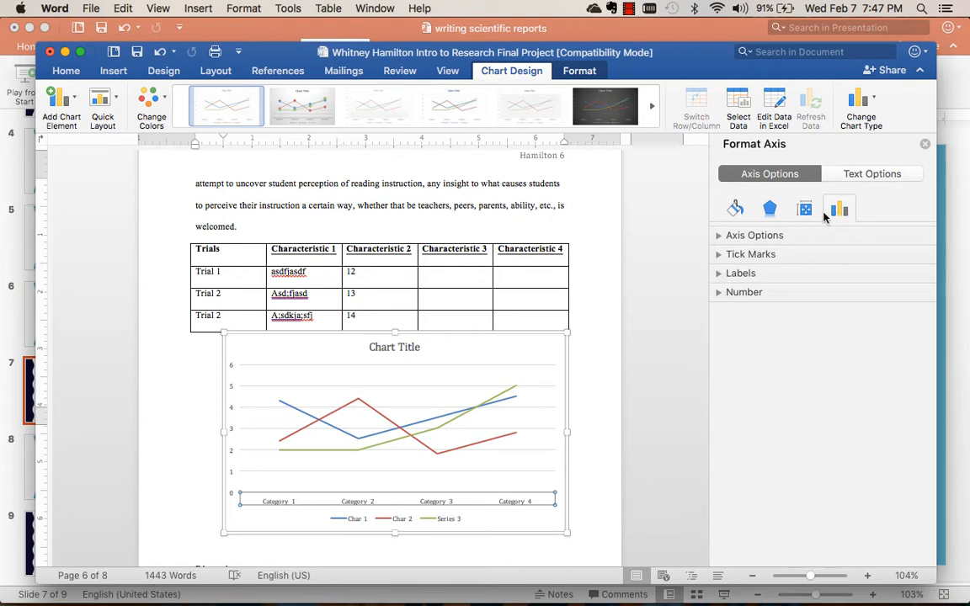
{"action": "left_click", "coordinate": [720, 237]}
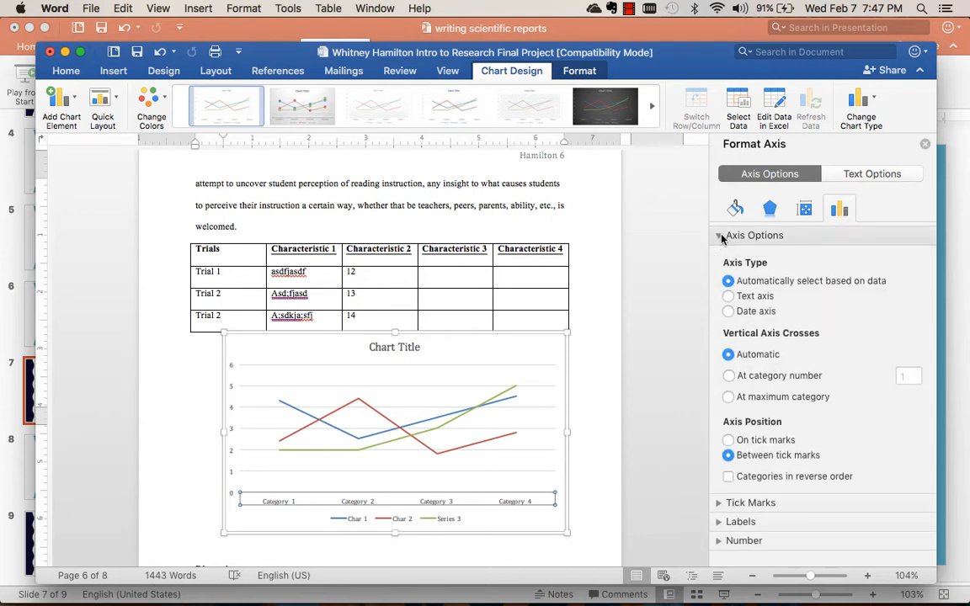
{"action": "left_click", "coordinate": [806, 208]}
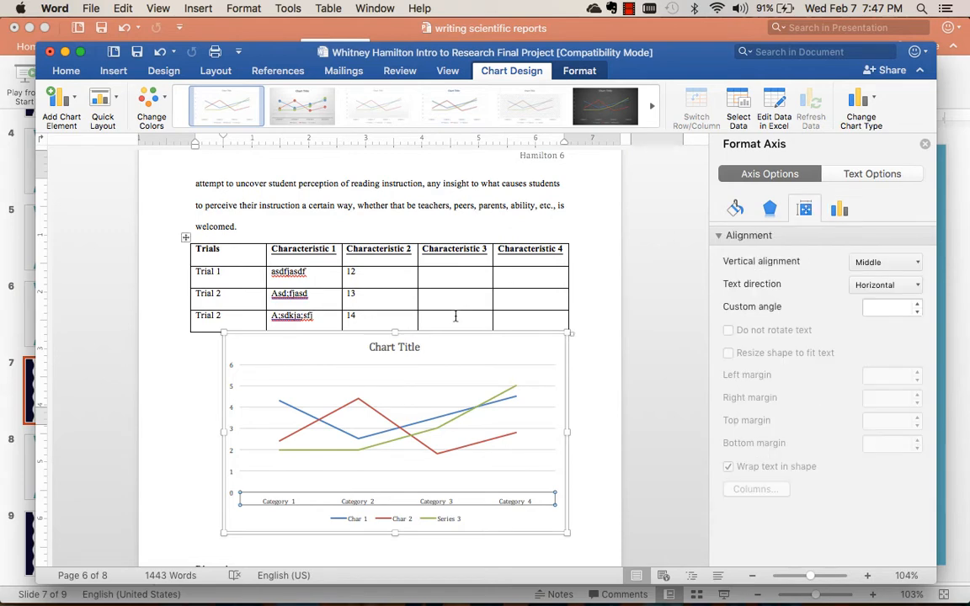
{"action": "left_click", "coordinate": [422, 386]}
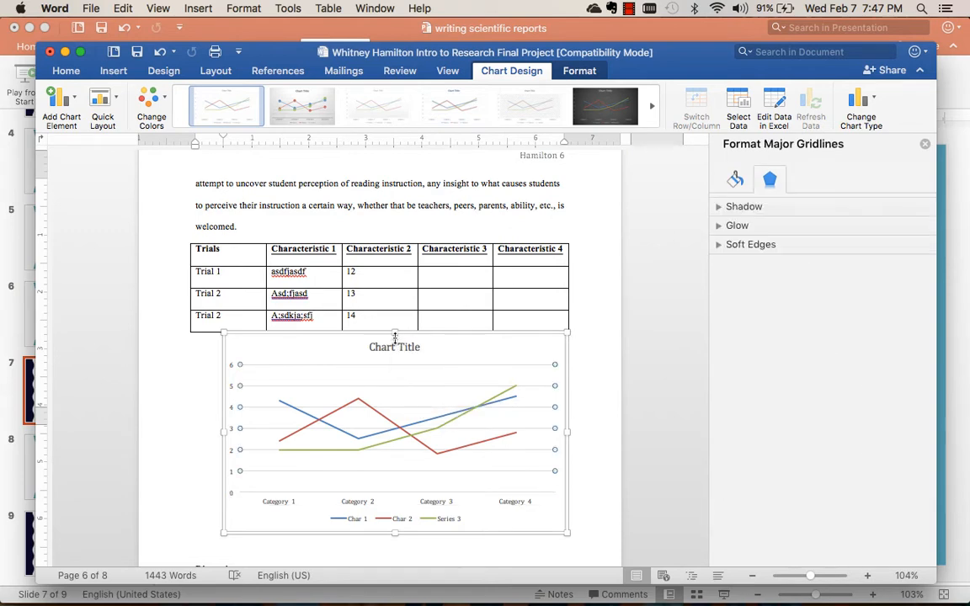
{"action": "left_click", "coordinate": [427, 357]}
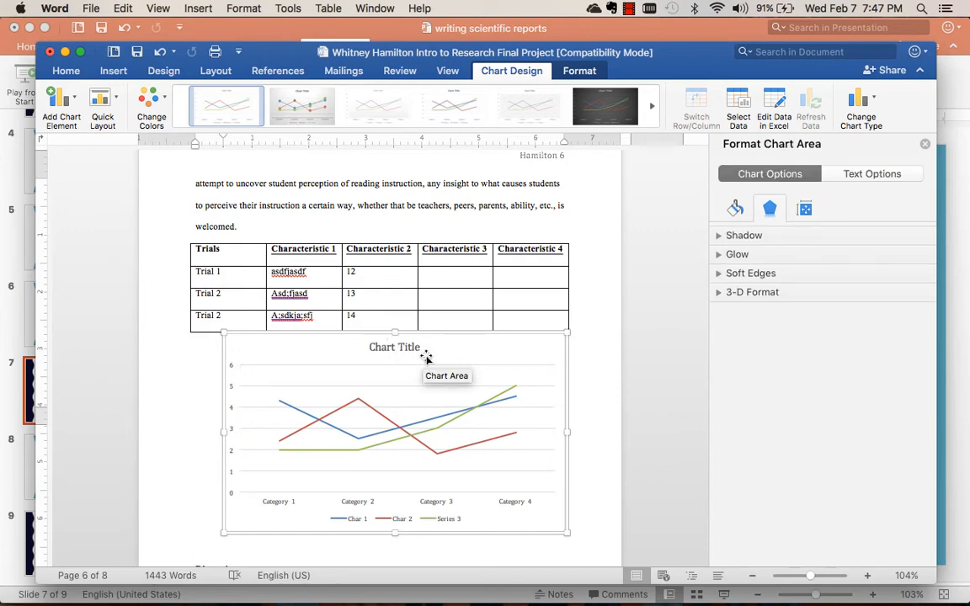
{"action": "left_click", "coordinate": [578, 71]}
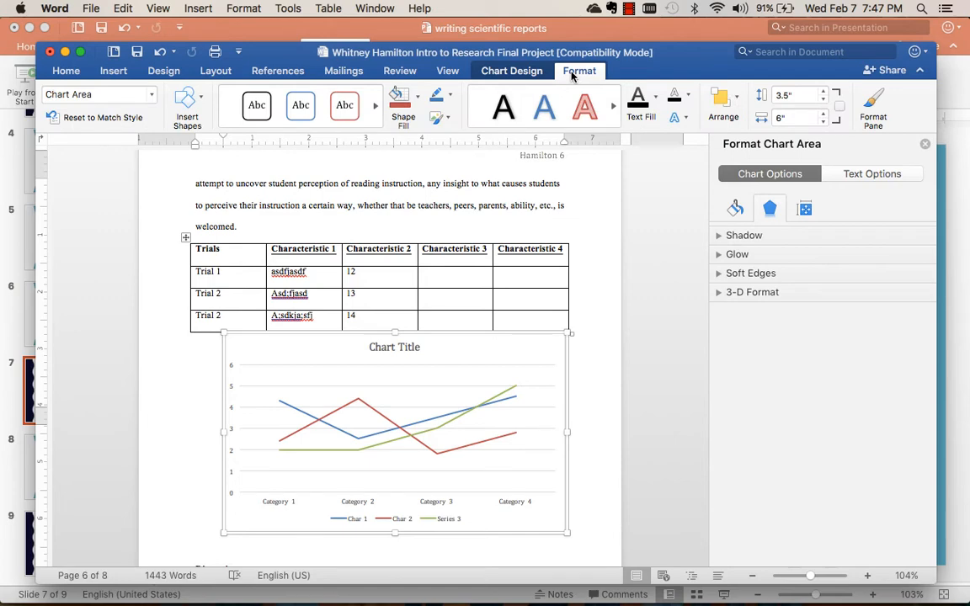
{"action": "left_click", "coordinate": [503, 70]}
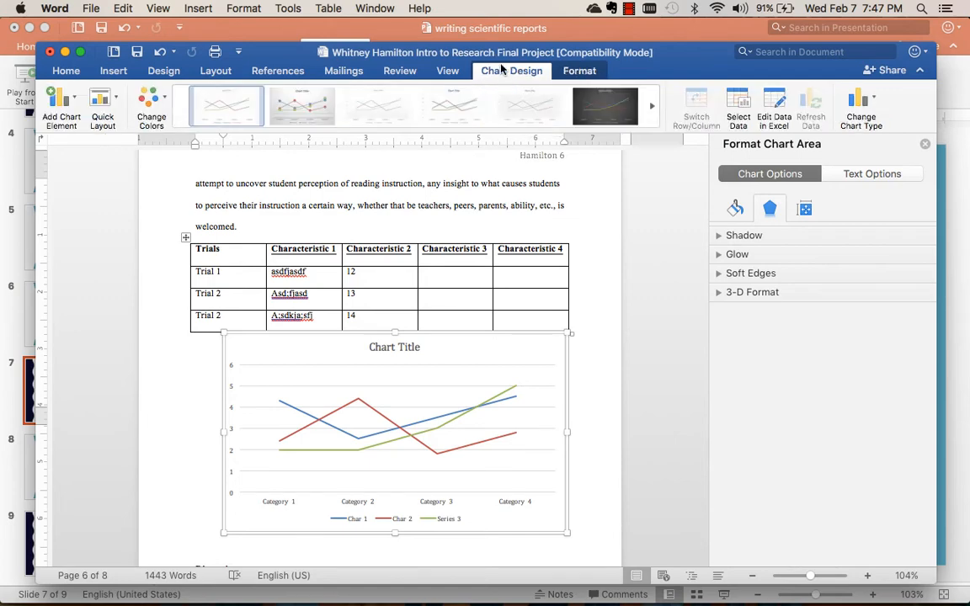
{"action": "left_click", "coordinate": [410, 438]}
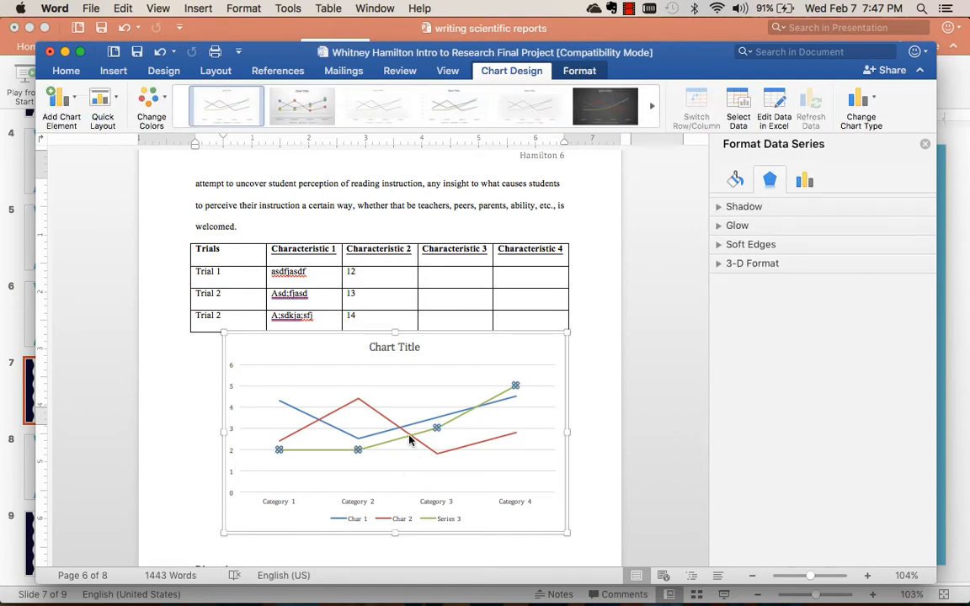
Reopen the line chart's data in Excel and set the Char 1 value to 5 for all four categories.
{"action": "left_click", "coordinate": [777, 99]}
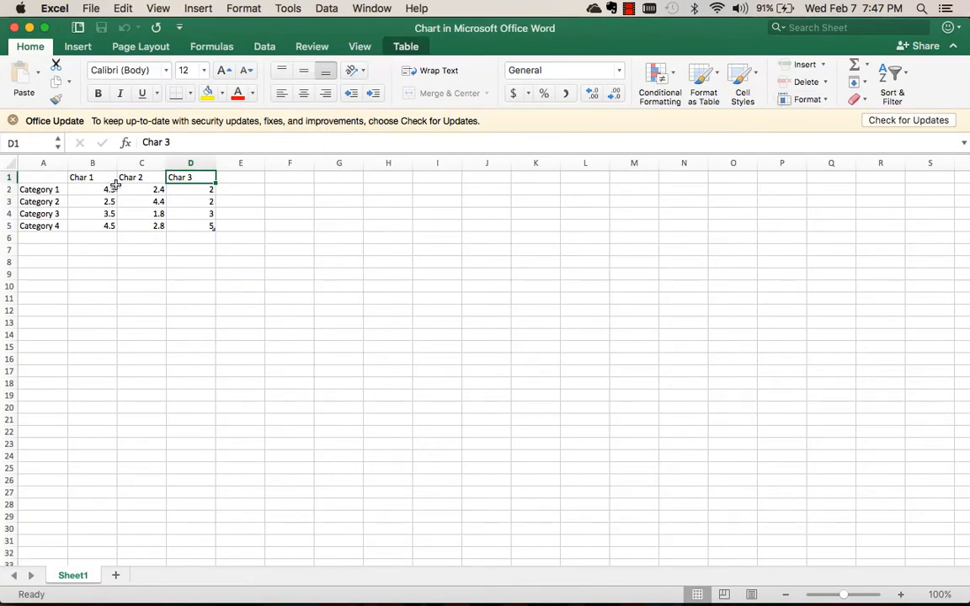
{"action": "left_click", "coordinate": [113, 188]}
{"action": "type", "text": "5"}
{"action": "key", "text": "Return"}
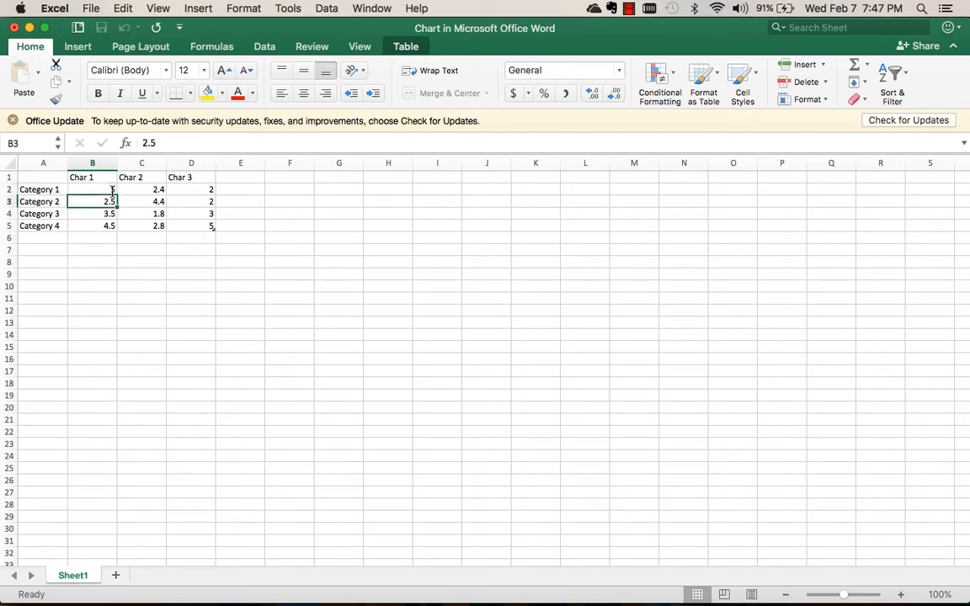
{"action": "type", "text": "5"}
{"action": "key", "text": "Return"}
{"action": "type", "text": "5"}
{"action": "key", "text": "Return"}
{"action": "type", "text": "5"}
{"action": "key", "text": "Tab"}
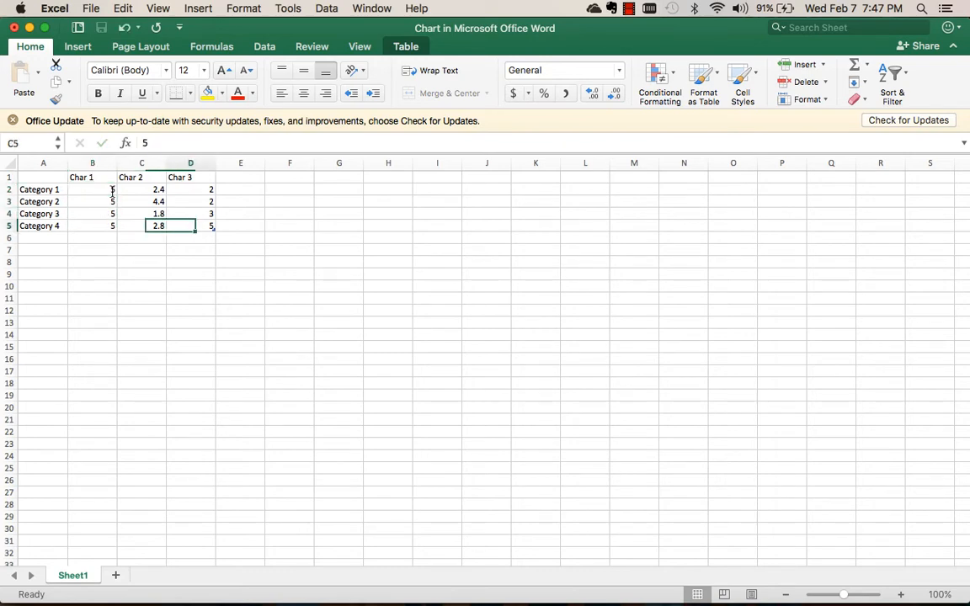
Set Category 3's Char 2 value to 3 and its Char 3 value to 2, and close the data sheet.
{"action": "key", "text": "Up"}
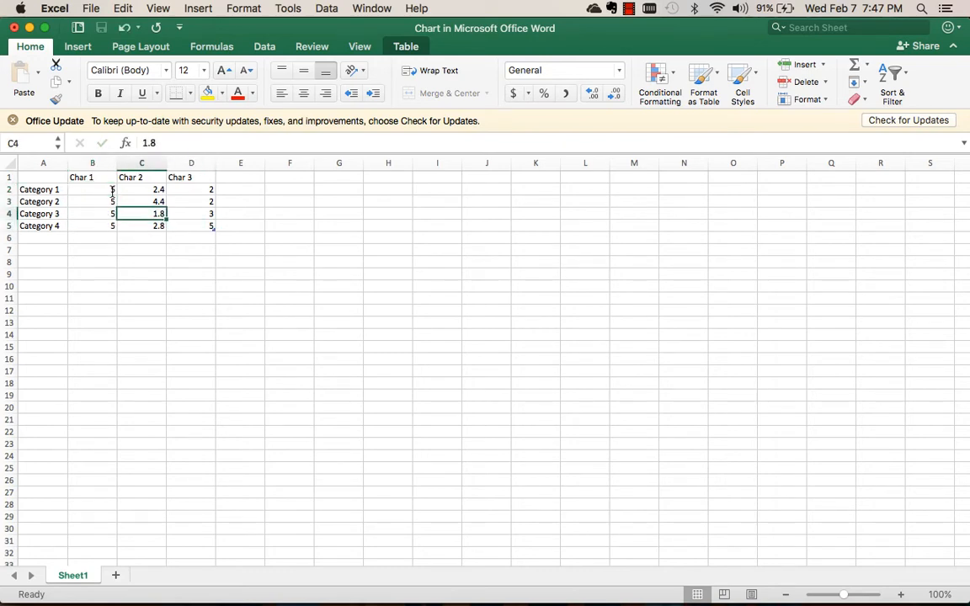
{"action": "type", "text": "3"}
{"action": "key", "text": "Tab"}
{"action": "type", "text": "2"}
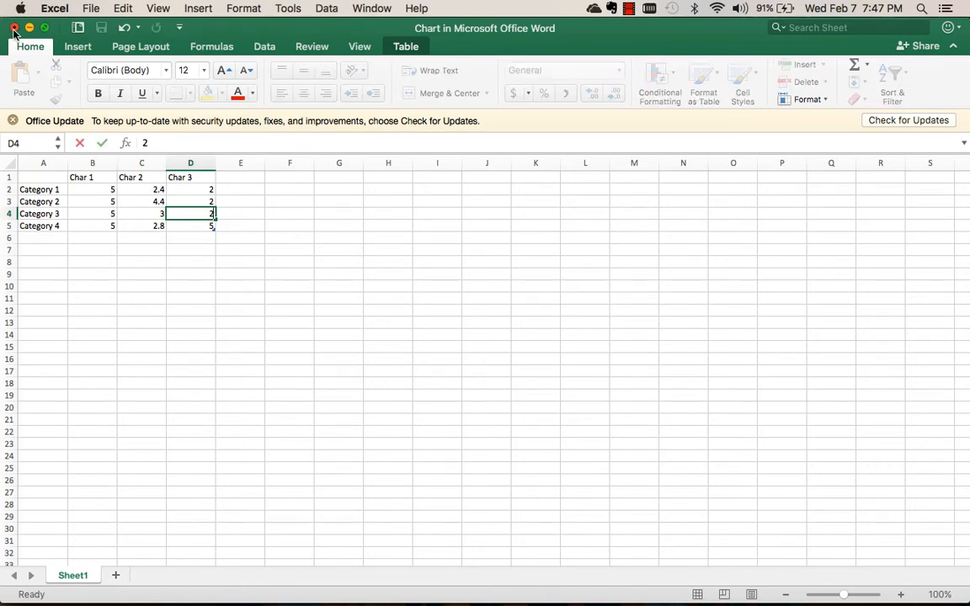
{"action": "left_click", "coordinate": [13, 29]}
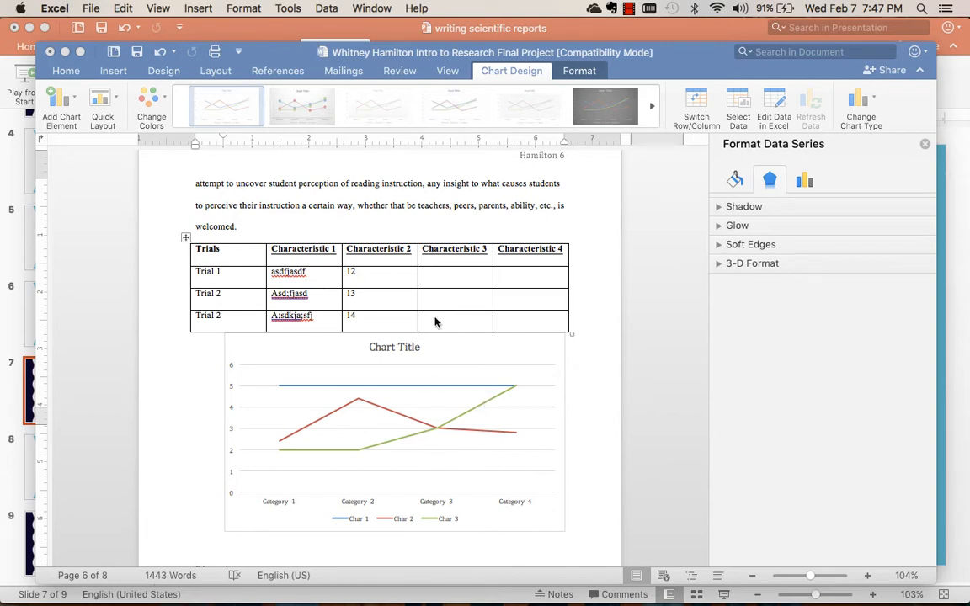
Insert a clustered column chart on the blank line above the Discussion heading, and close its data sheet.
{"action": "left_click", "coordinate": [265, 553]}
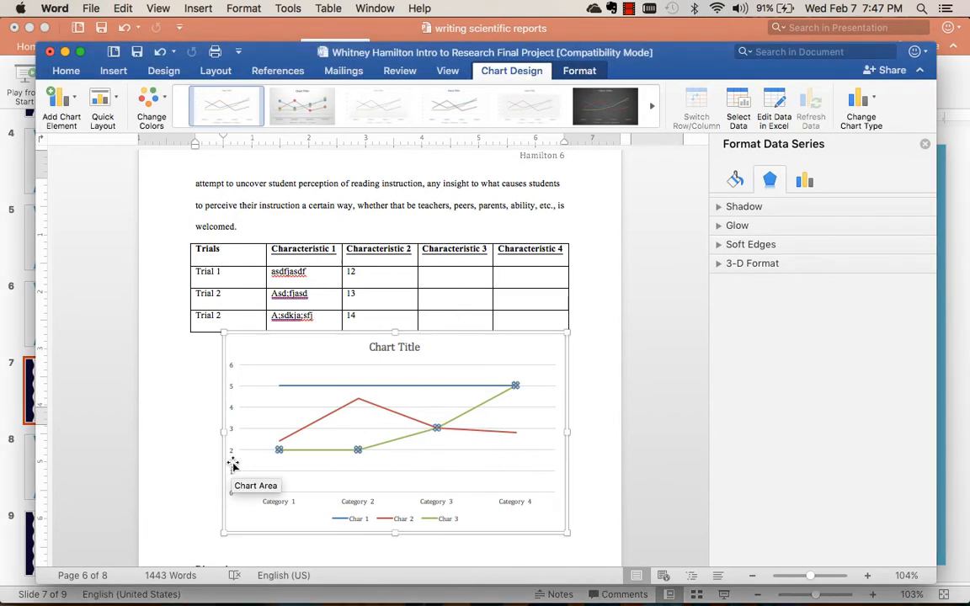
{"action": "scroll", "coordinate": [234, 465], "scroll_direction": "down", "scroll_amount": 5}
{"action": "left_click", "coordinate": [202, 245]}
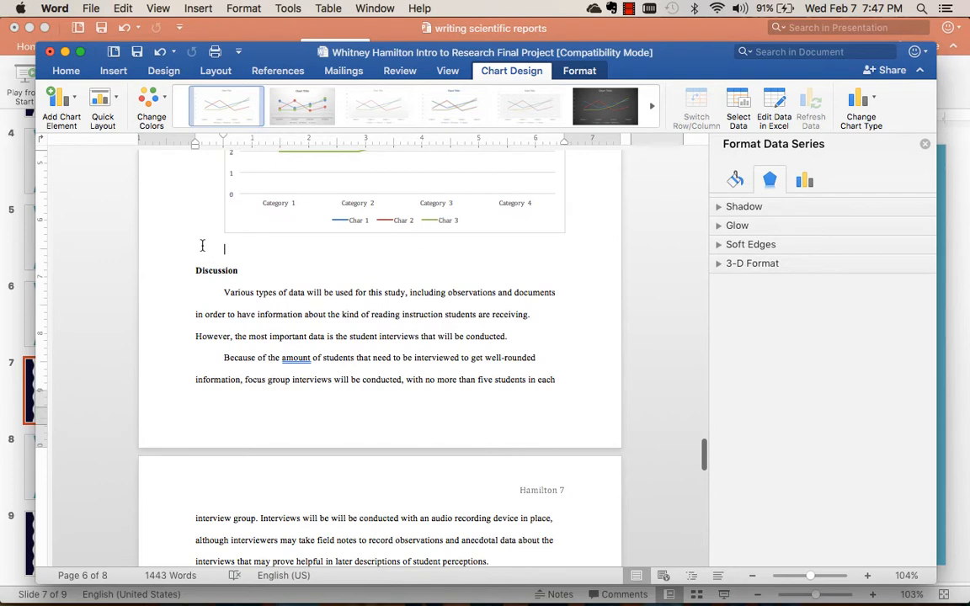
{"action": "left_click", "coordinate": [114, 73]}
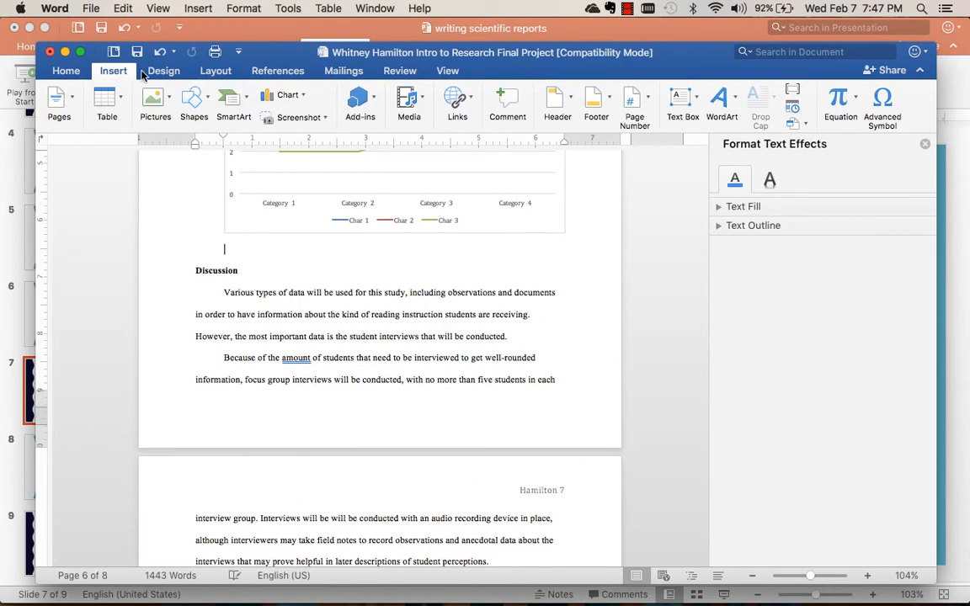
{"action": "left_click", "coordinate": [287, 96]}
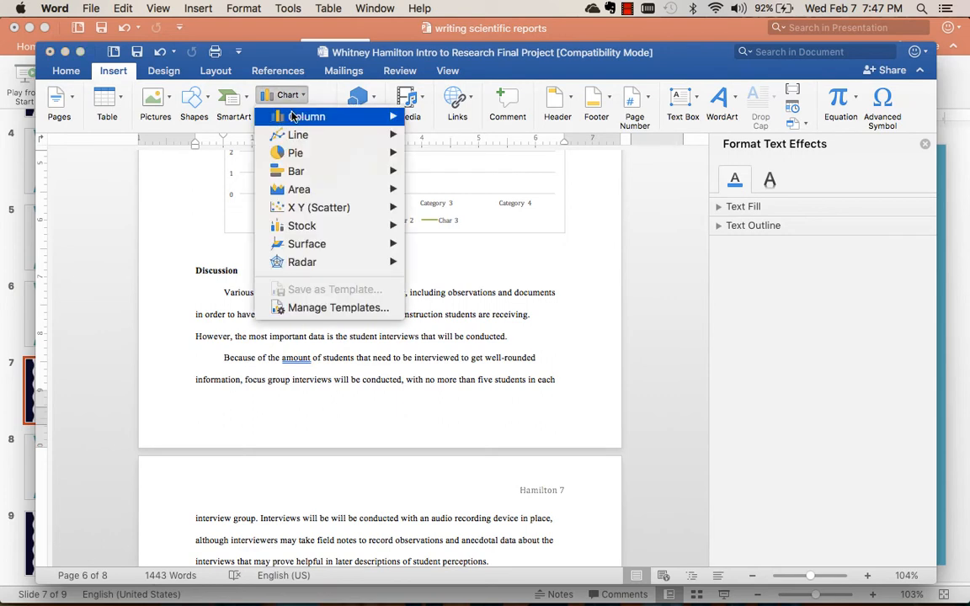
{"action": "mouse_move", "coordinate": [312, 116]}
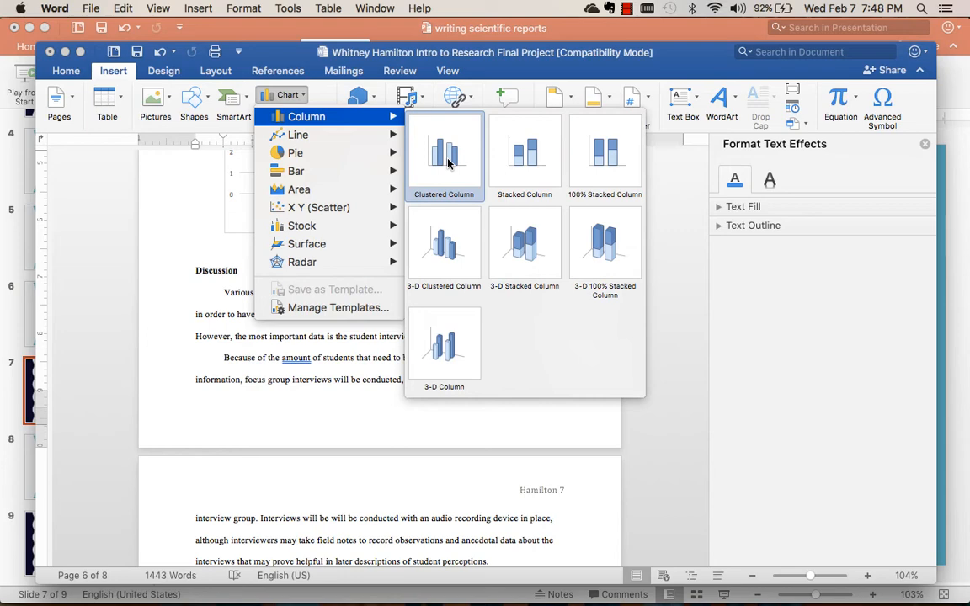
{"action": "mouse_move", "coordinate": [351, 176]}
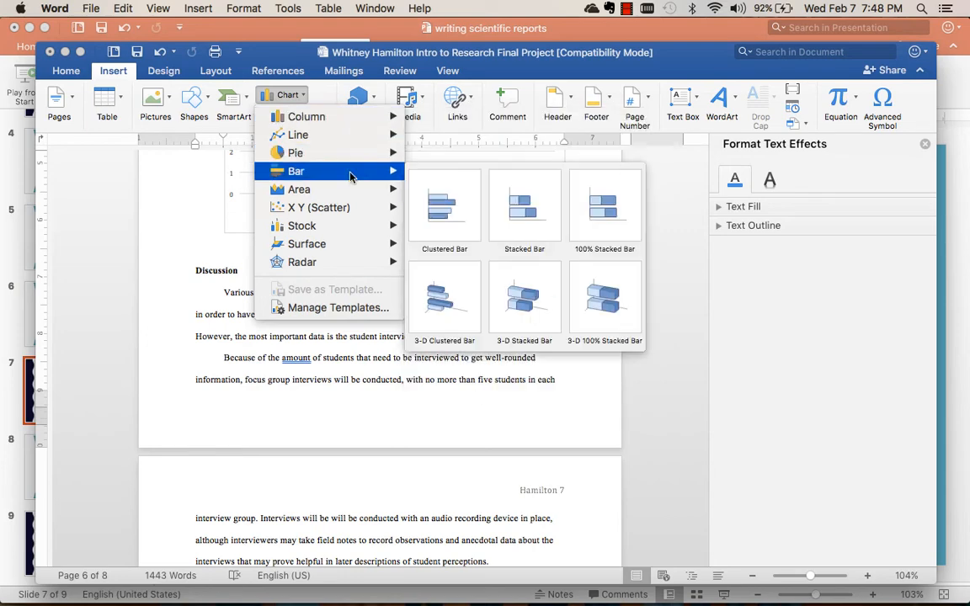
{"action": "mouse_move", "coordinate": [342, 118]}
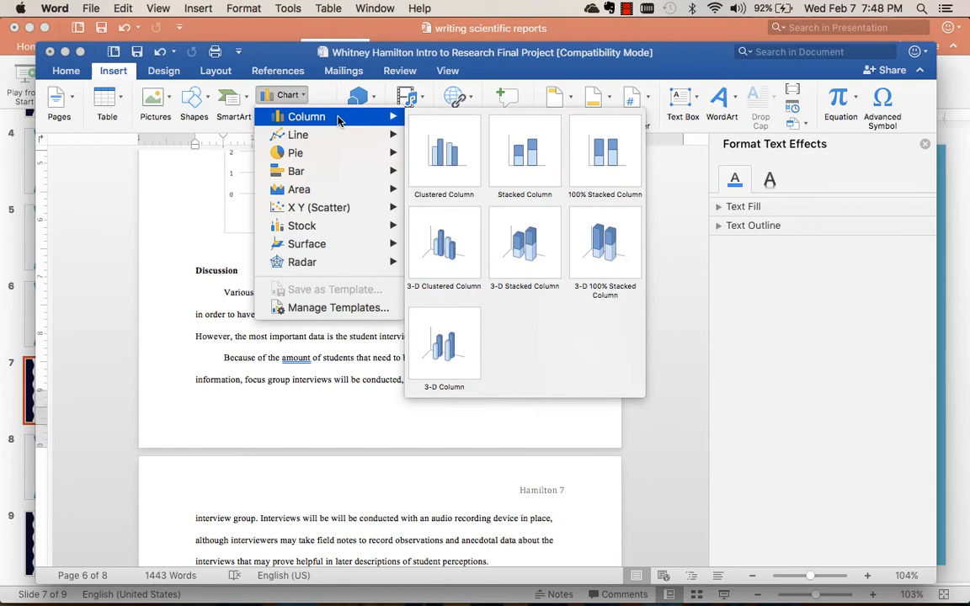
{"action": "left_click", "coordinate": [450, 185]}
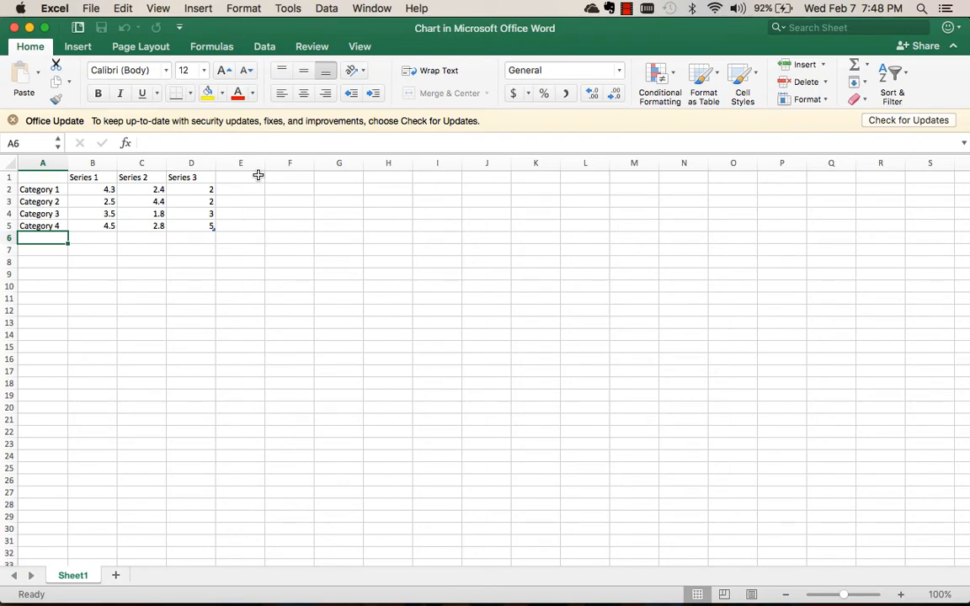
{"action": "left_click", "coordinate": [13, 28]}
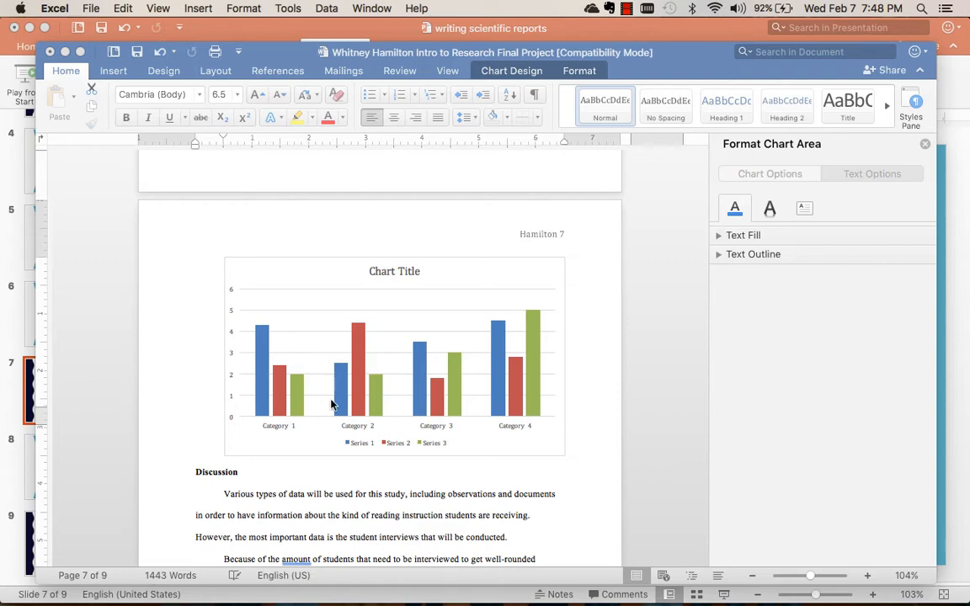
Examine the chart styles and the alternative chart types available for the column chart.
{"action": "scroll", "coordinate": [336, 403], "scroll_direction": "down", "scroll_amount": 5}
{"action": "scroll", "coordinate": [340, 405], "scroll_direction": "up", "scroll_amount": 4}
{"action": "scroll", "coordinate": [340, 405], "scroll_direction": "up", "scroll_amount": 2}
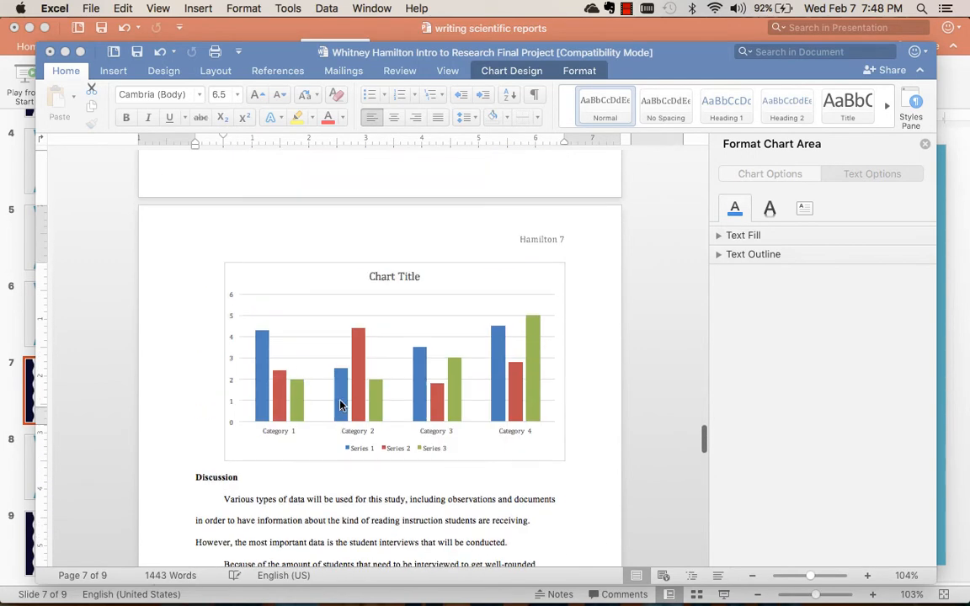
{"action": "left_click", "coordinate": [531, 77]}
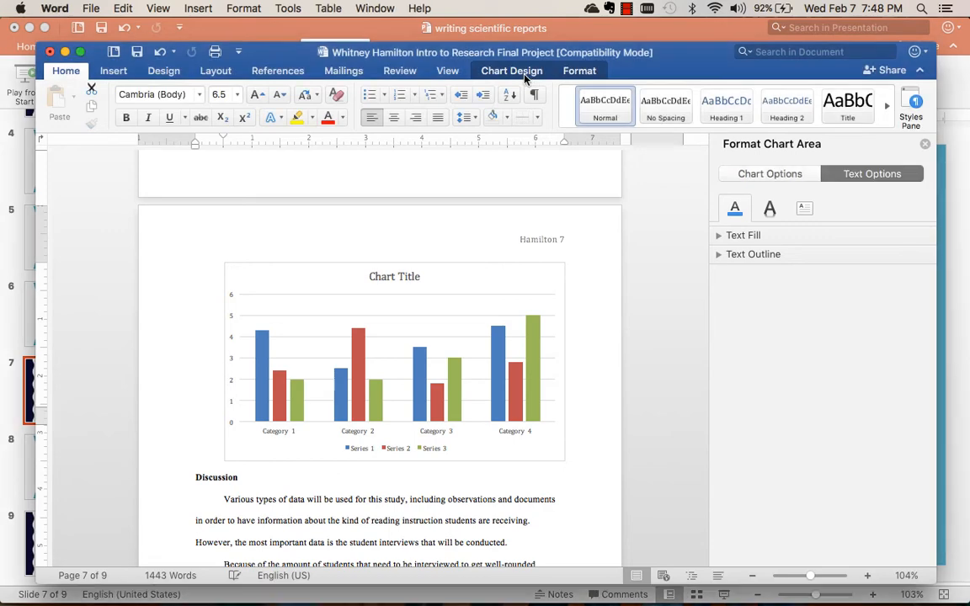
{"action": "left_click", "coordinate": [523, 74]}
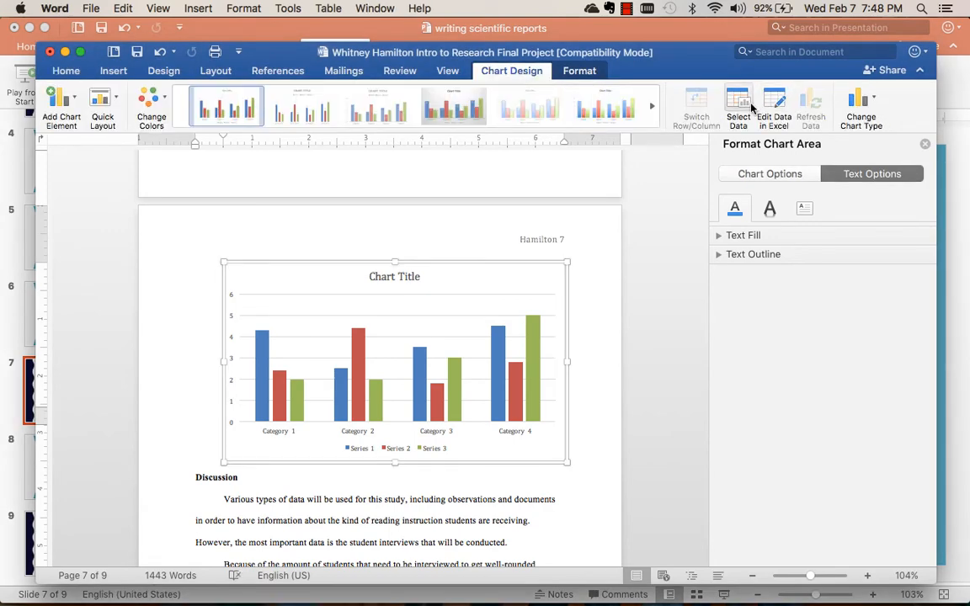
{"action": "left_click", "coordinate": [651, 106]}
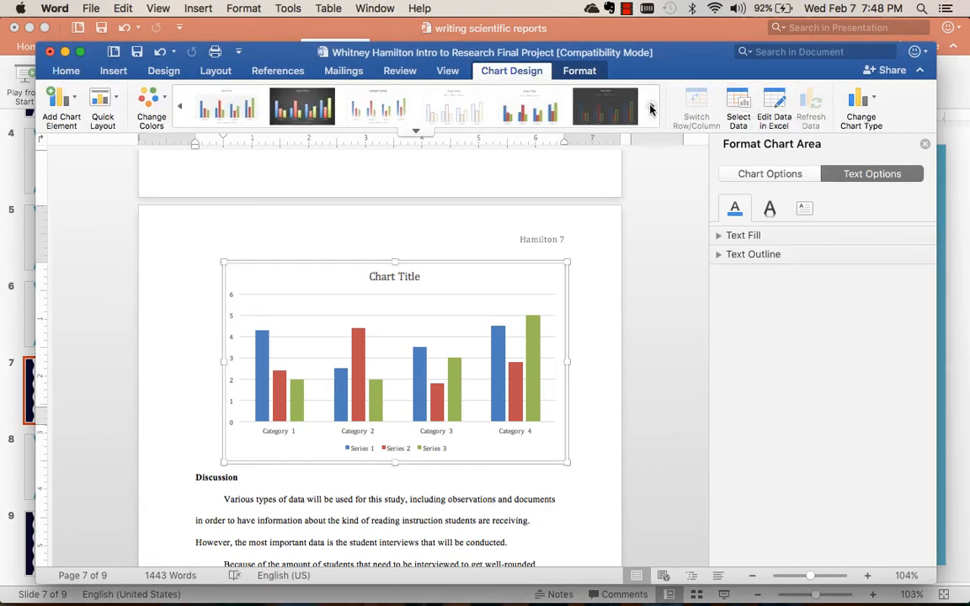
{"action": "left_click", "coordinate": [651, 107]}
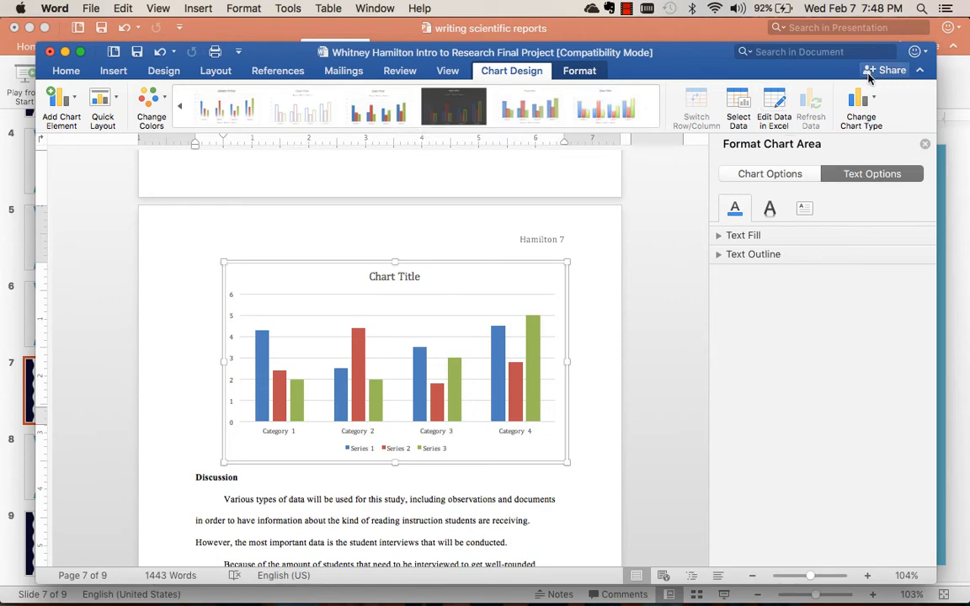
{"action": "left_click", "coordinate": [863, 114]}
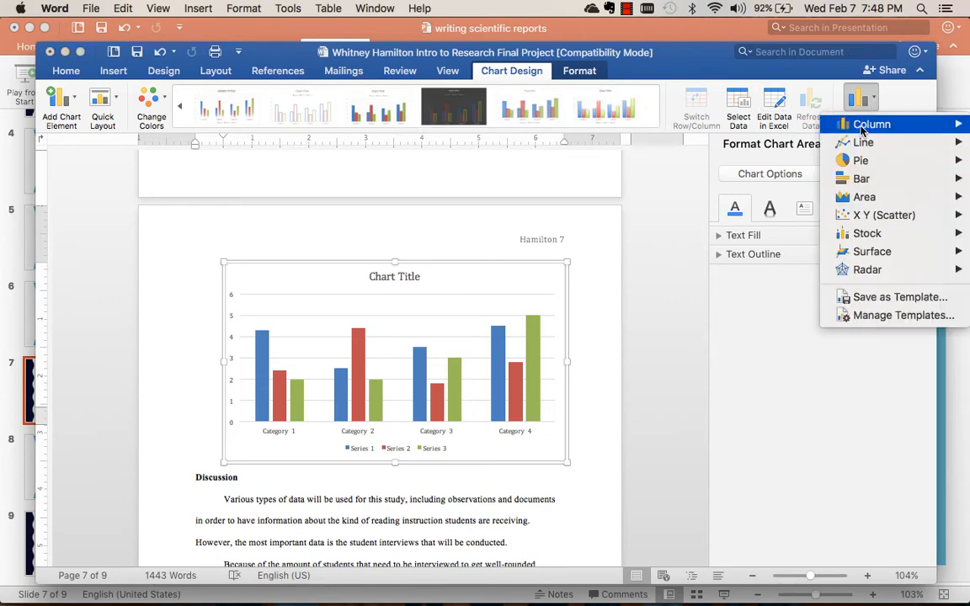
{"action": "mouse_move", "coordinate": [861, 126]}
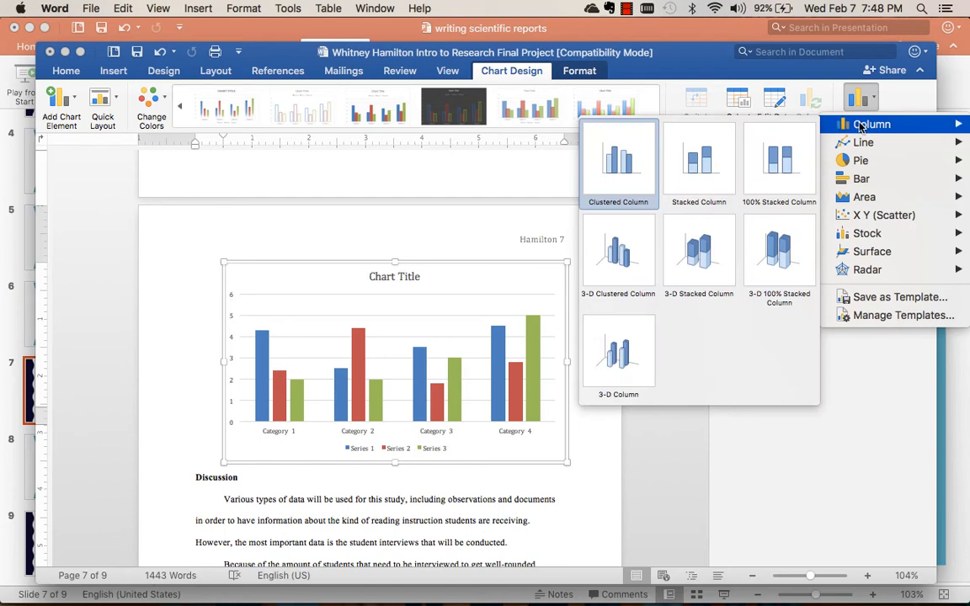
{"action": "mouse_move", "coordinate": [873, 197]}
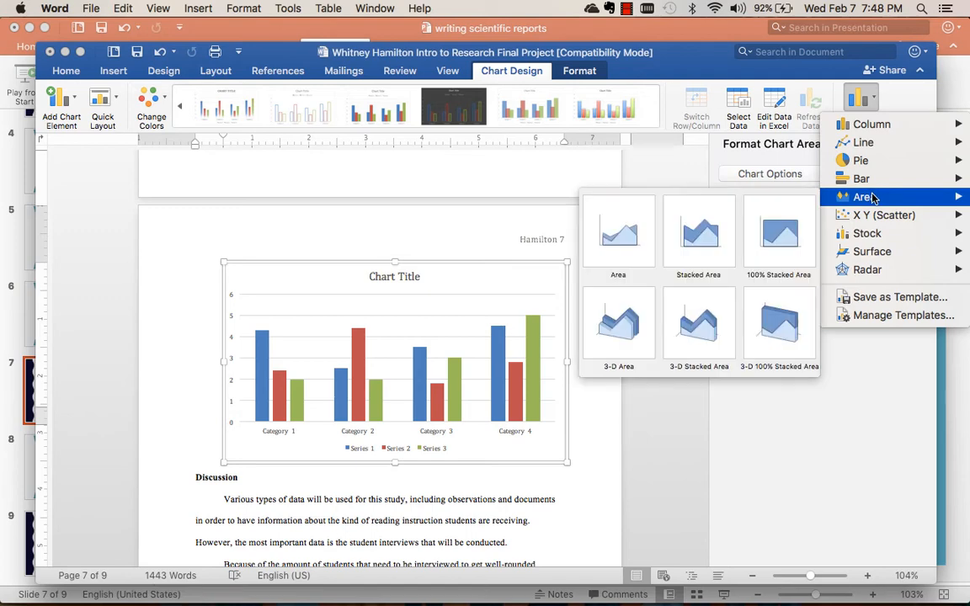
{"action": "mouse_move", "coordinate": [867, 178]}
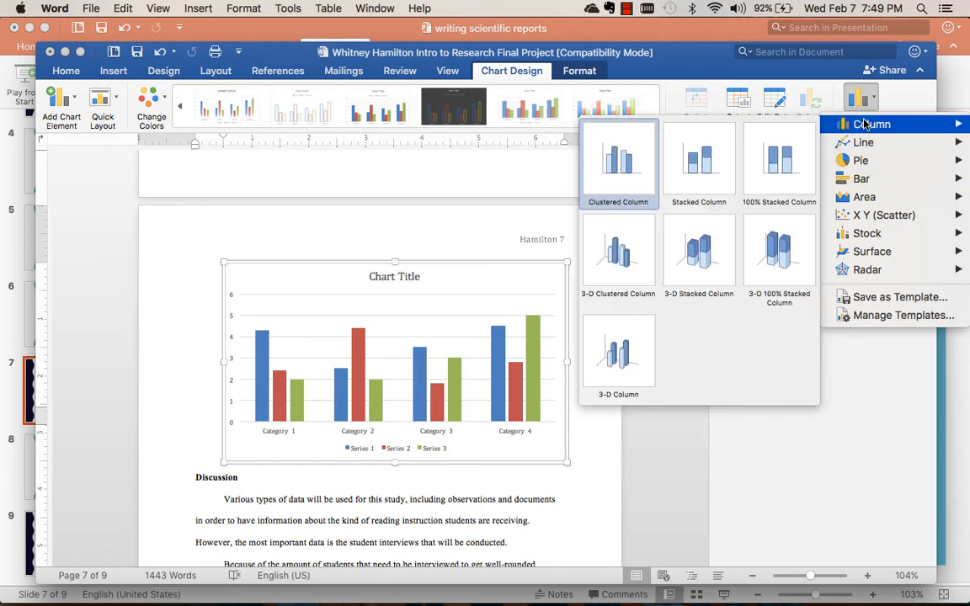
Open the column chart's data in Excel and clear the contents of the Series 2 and Series 3 columns.
{"action": "left_click", "coordinate": [778, 103]}
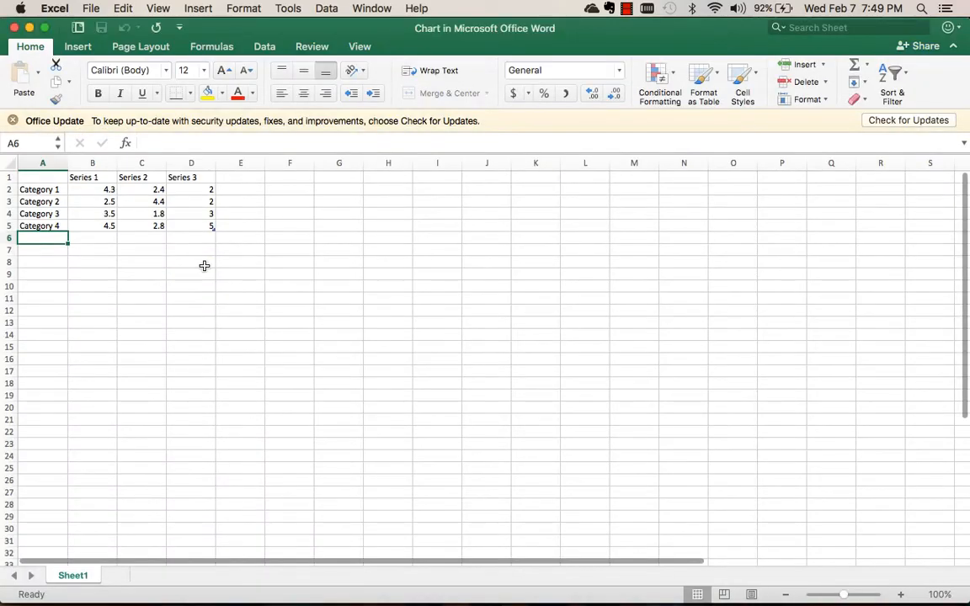
{"action": "left_click", "coordinate": [141, 162]}
{"action": "key", "text": "Delete"}
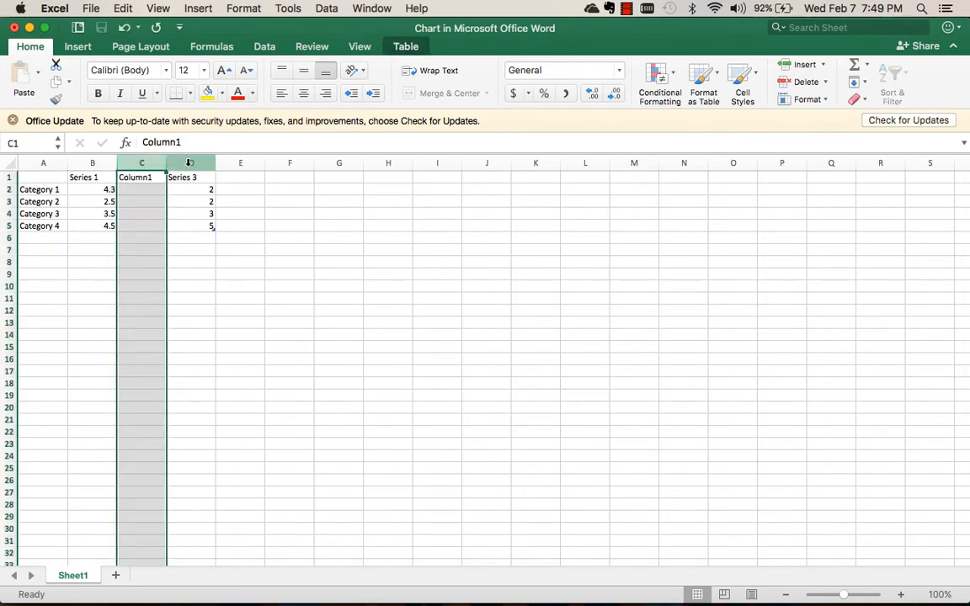
{"action": "left_click", "coordinate": [188, 162]}
{"action": "key", "text": "Delete"}
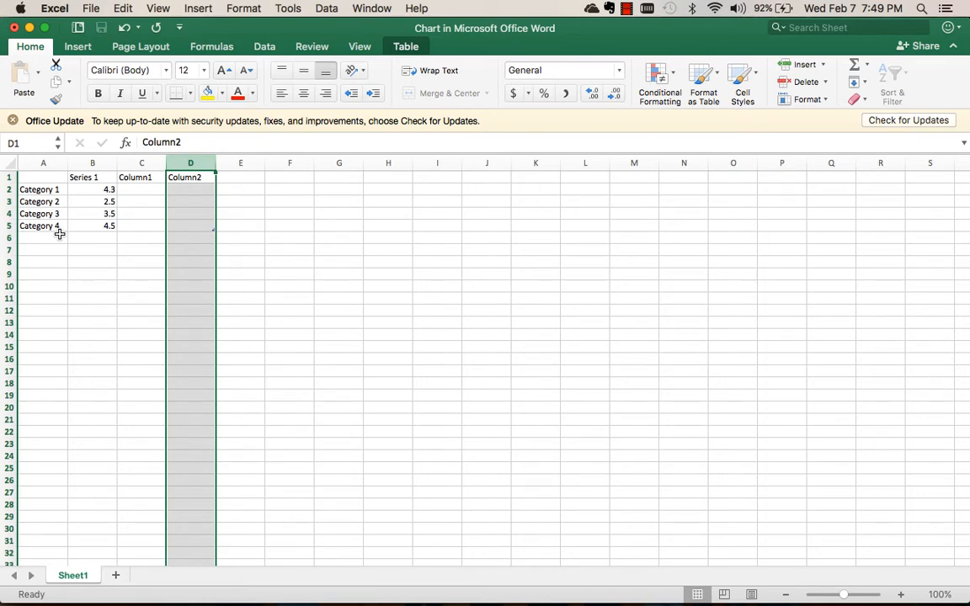
Rename the four category labels in the chart data to Trial 1, Trial 2, 3 and 4.
{"action": "left_click", "coordinate": [43, 190]}
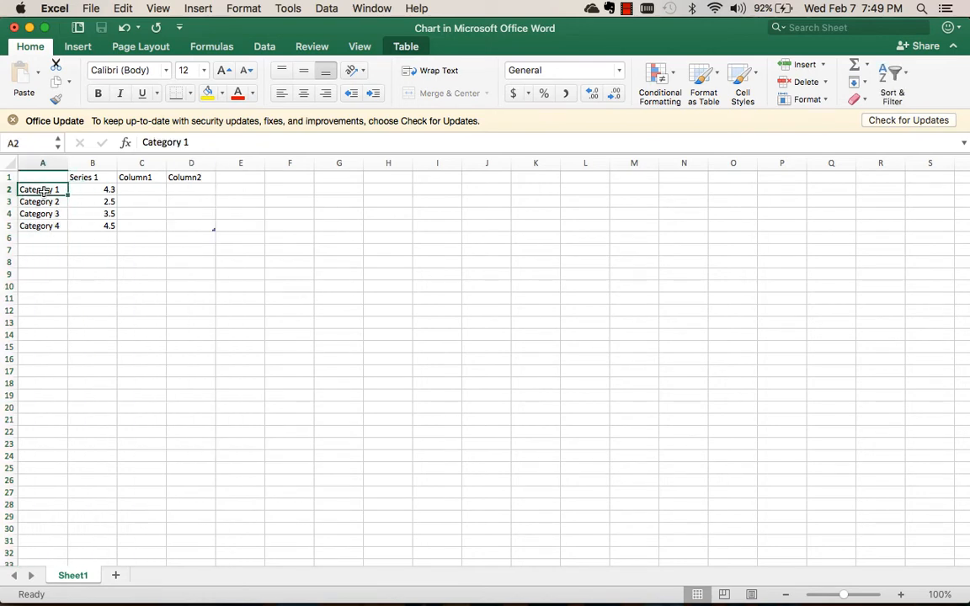
{"action": "type", "text": "Trial 1"}
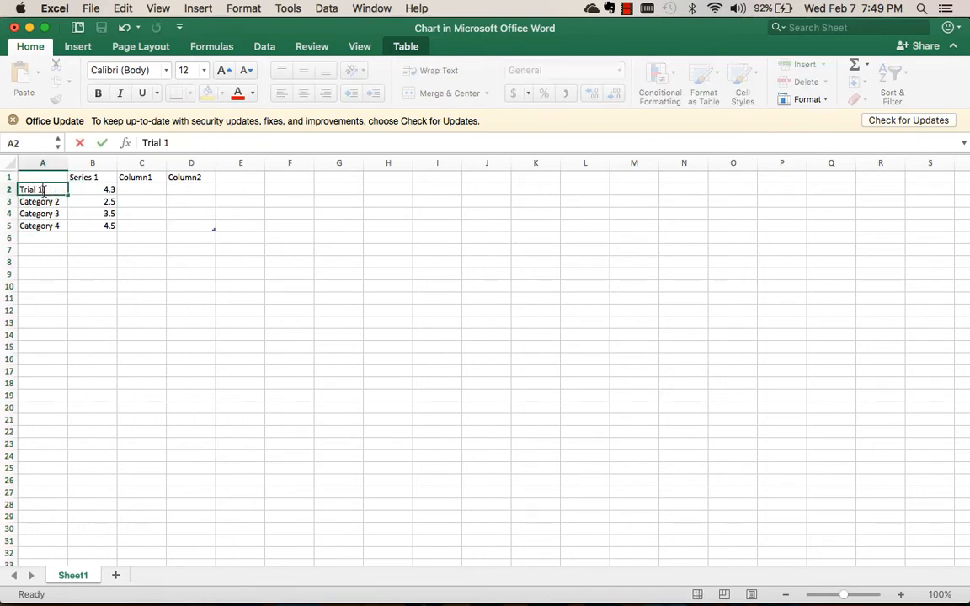
{"action": "key", "text": "Return"}
{"action": "type", "text": "Trail"}
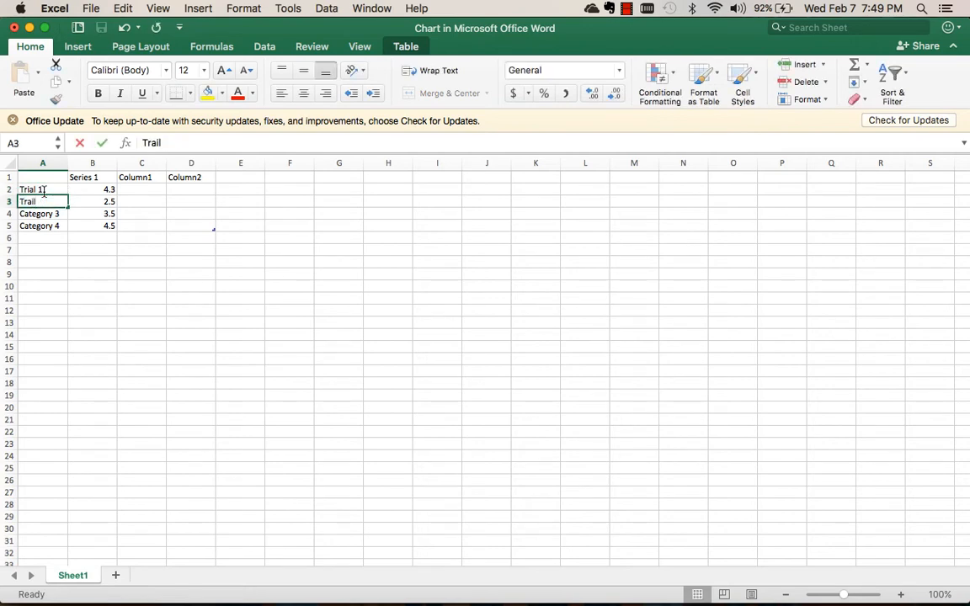
{"action": "key", "text": "BackSpace"}
{"action": "key", "text": "BackSpace"}
{"action": "key", "text": "BackSpace"}
{"action": "key", "text": "BackSpace"}
{"action": "type", "text": "rial"}
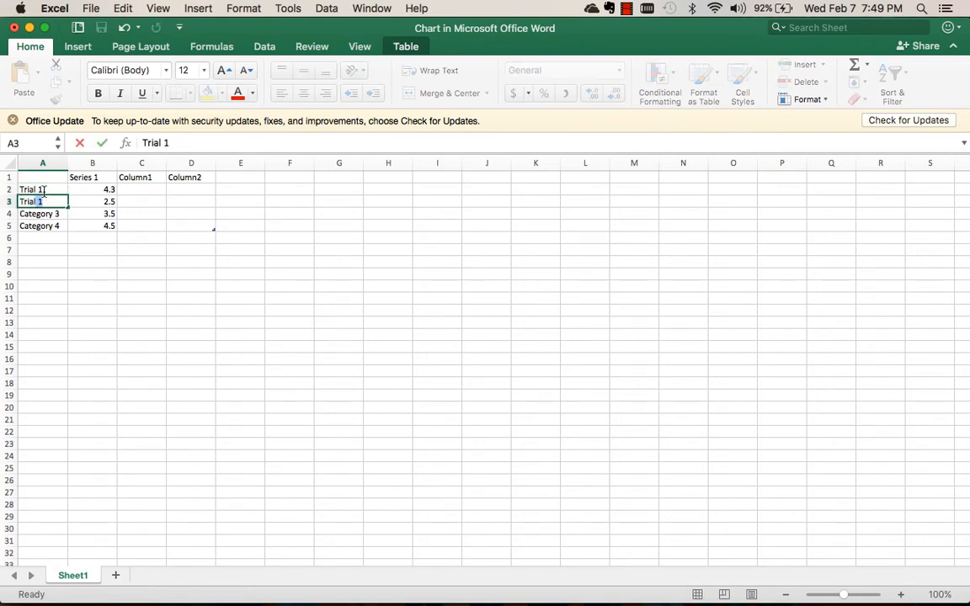
{"action": "type", "text": " 2"}
{"action": "key", "text": "Return"}
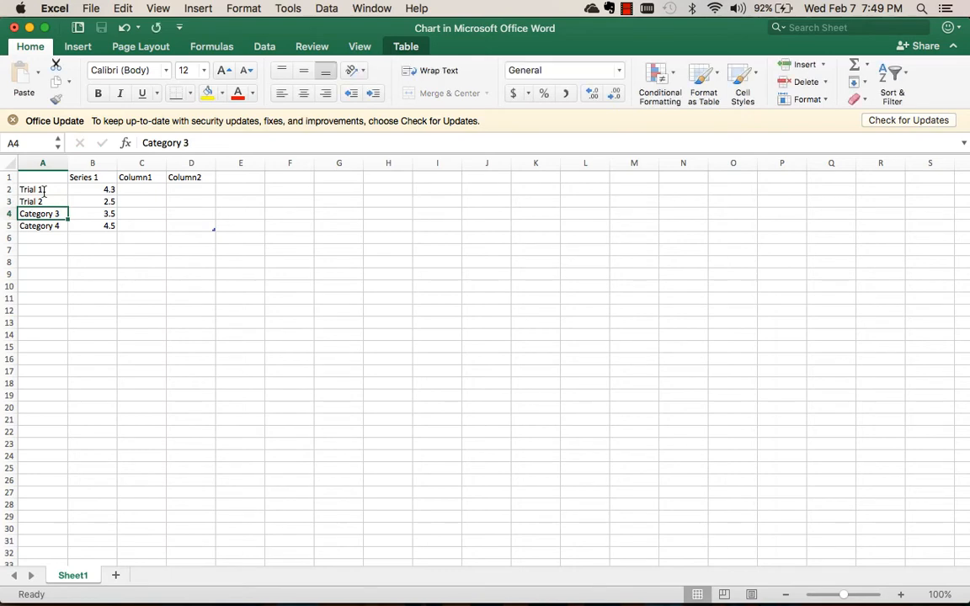
{"action": "type", "text": "3"}
{"action": "key", "text": "Return"}
{"action": "type", "text": "4"}
{"action": "key", "text": "Return"}
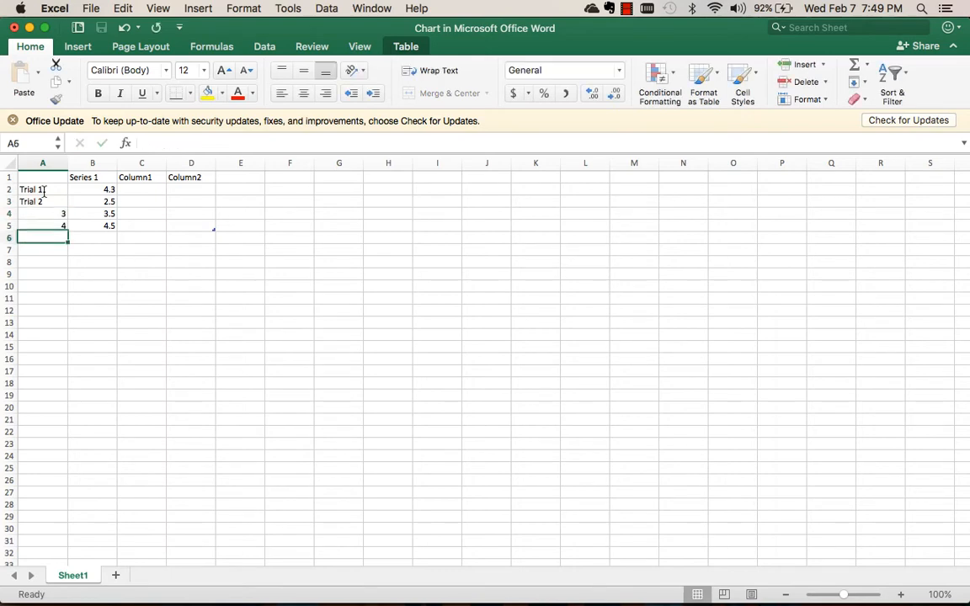
Review the Series 1 values of the trials and close the data sheet.
{"action": "left_click", "coordinate": [111, 192]}
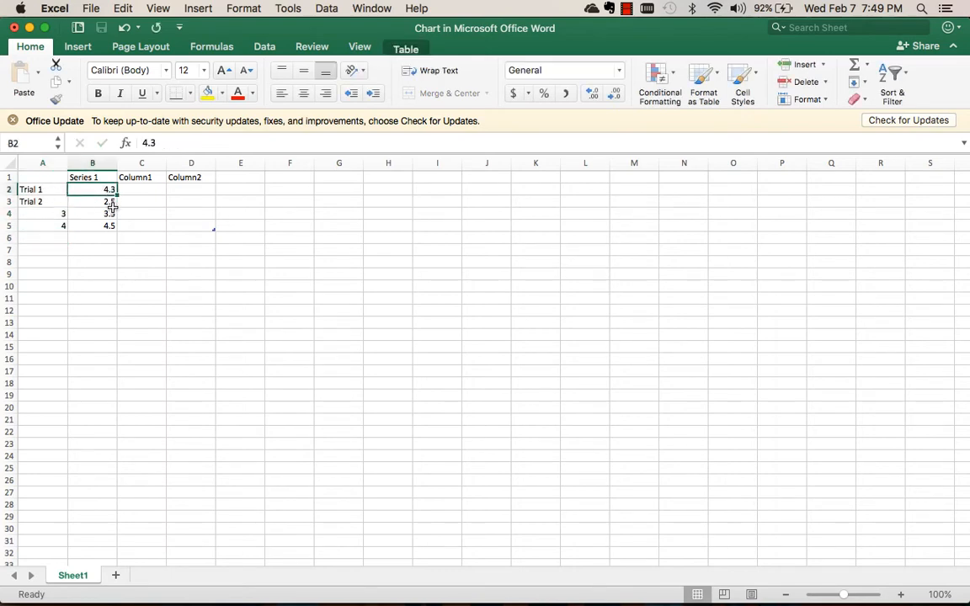
{"action": "left_click", "coordinate": [112, 209]}
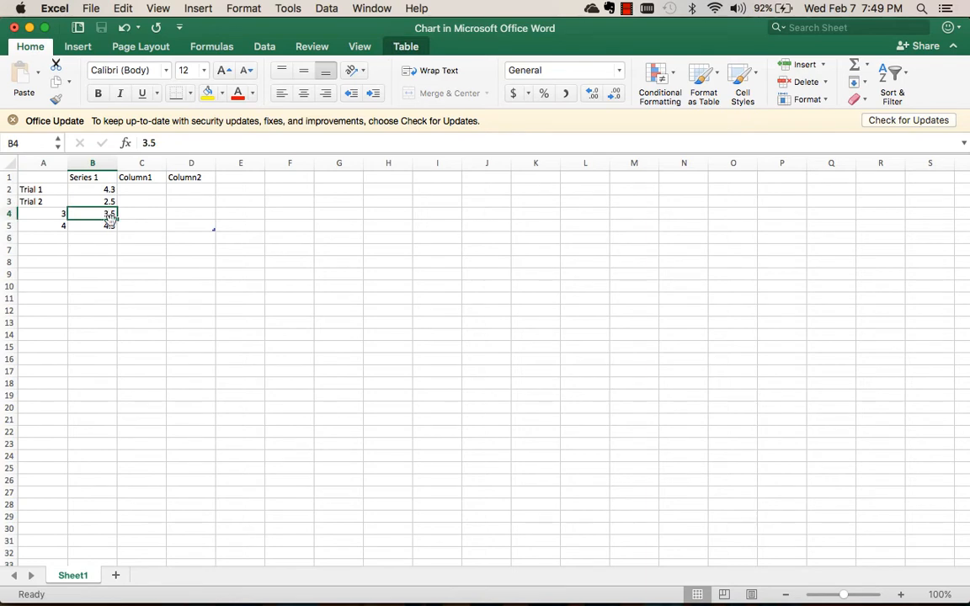
{"action": "left_click", "coordinate": [104, 225]}
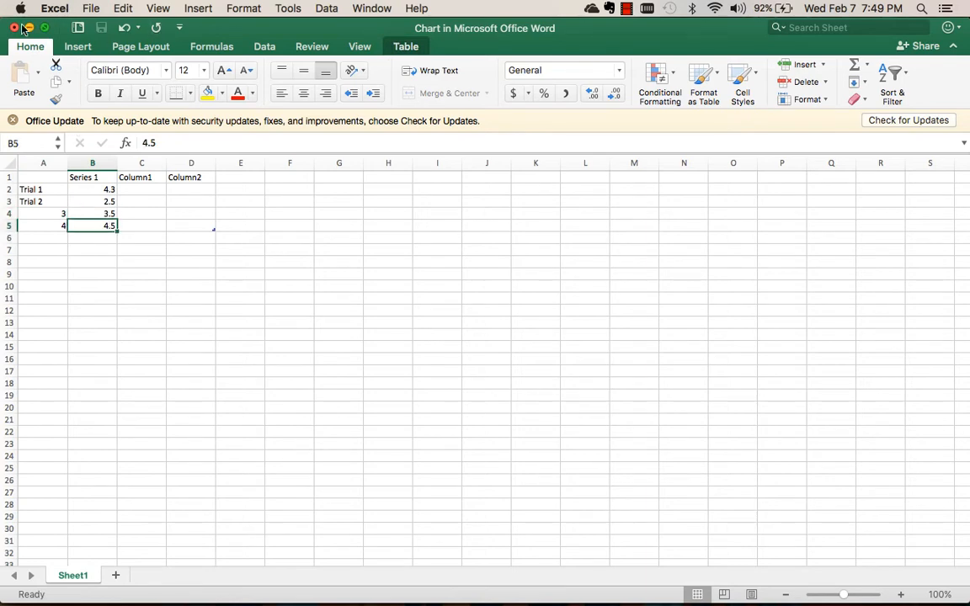
{"action": "left_click", "coordinate": [13, 28]}
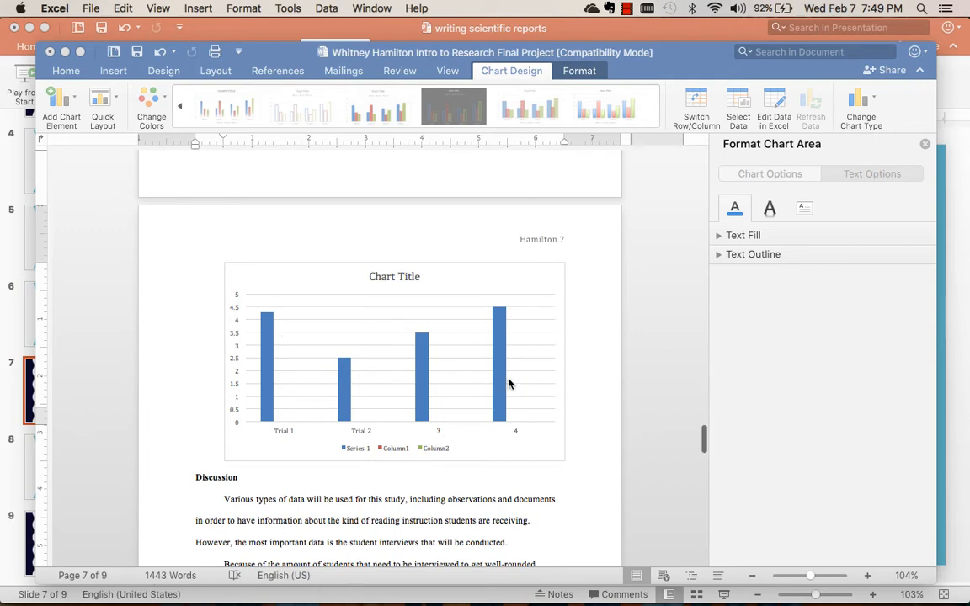
Go to the line chart below the trials table and select the first word of its title for editing.
{"action": "scroll", "coordinate": [509, 383], "scroll_direction": "up", "scroll_amount": 20}
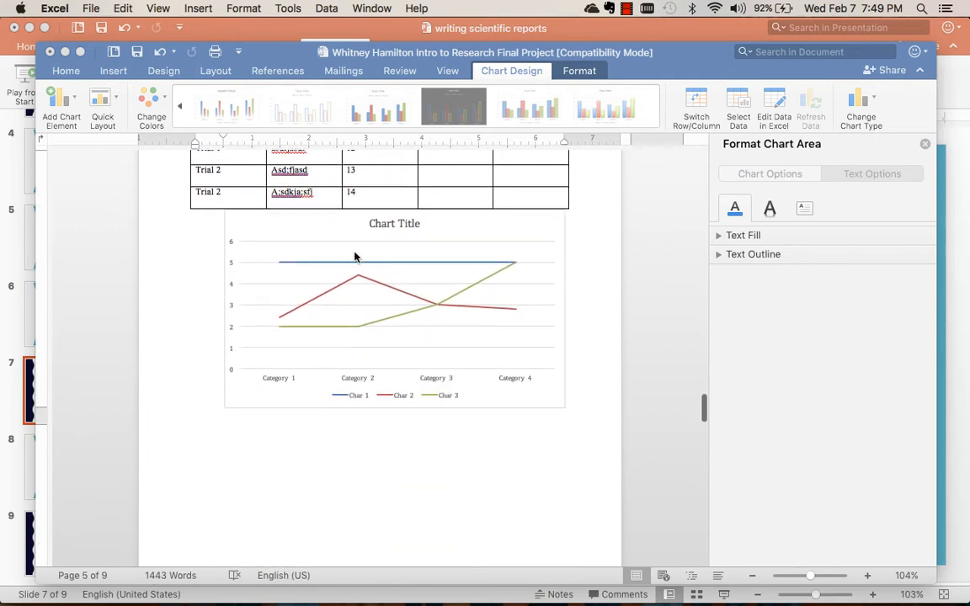
{"action": "scroll", "coordinate": [355, 257], "scroll_direction": "up", "scroll_amount": 5}
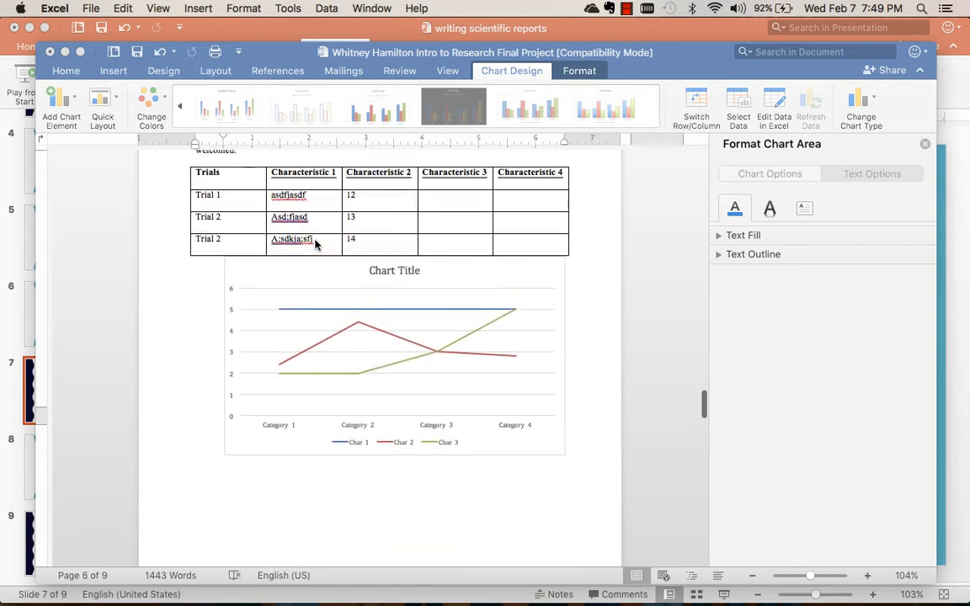
{"action": "left_click", "coordinate": [242, 371]}
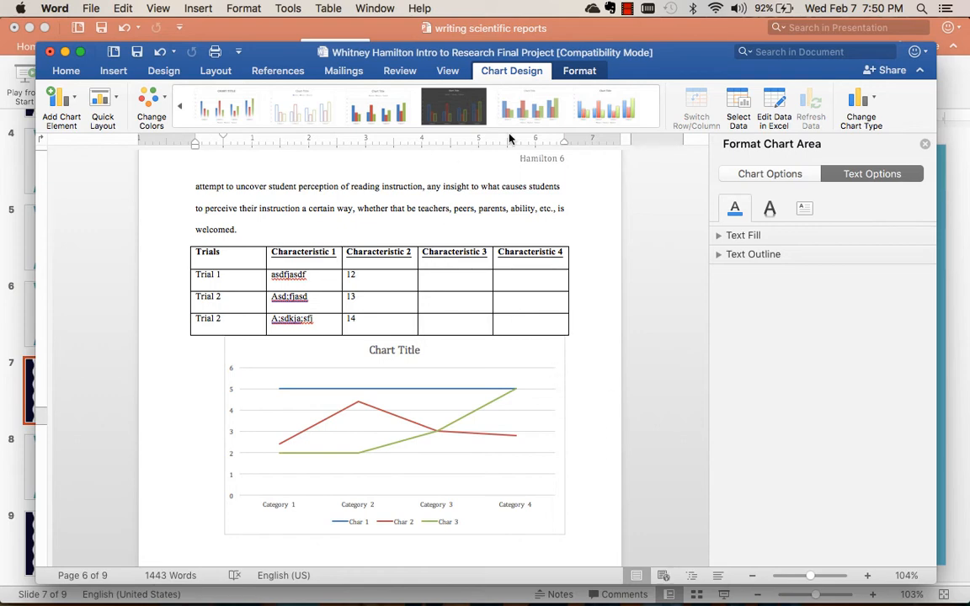
{"action": "left_click", "coordinate": [384, 351]}
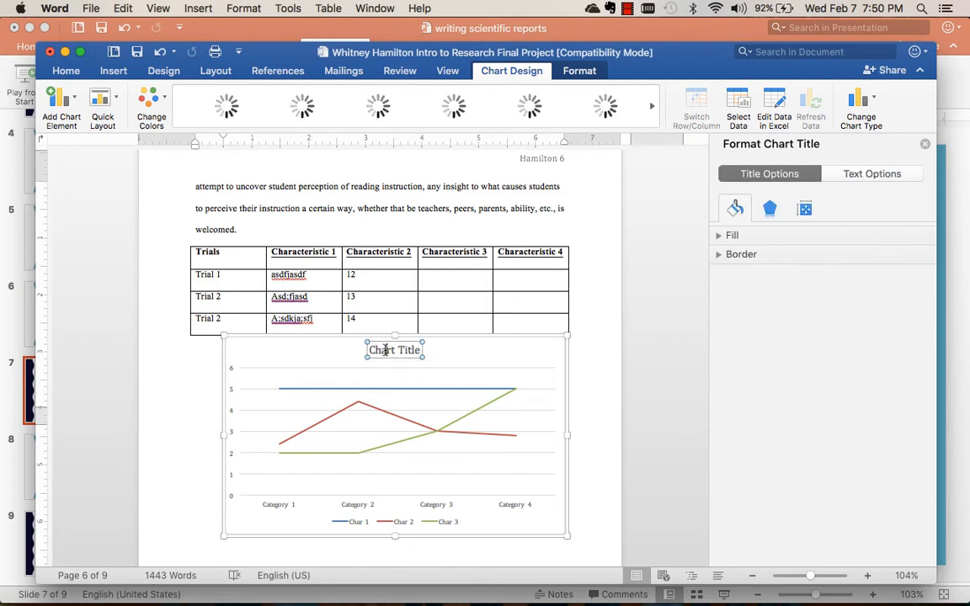
{"action": "double_click", "coordinate": [384, 351]}
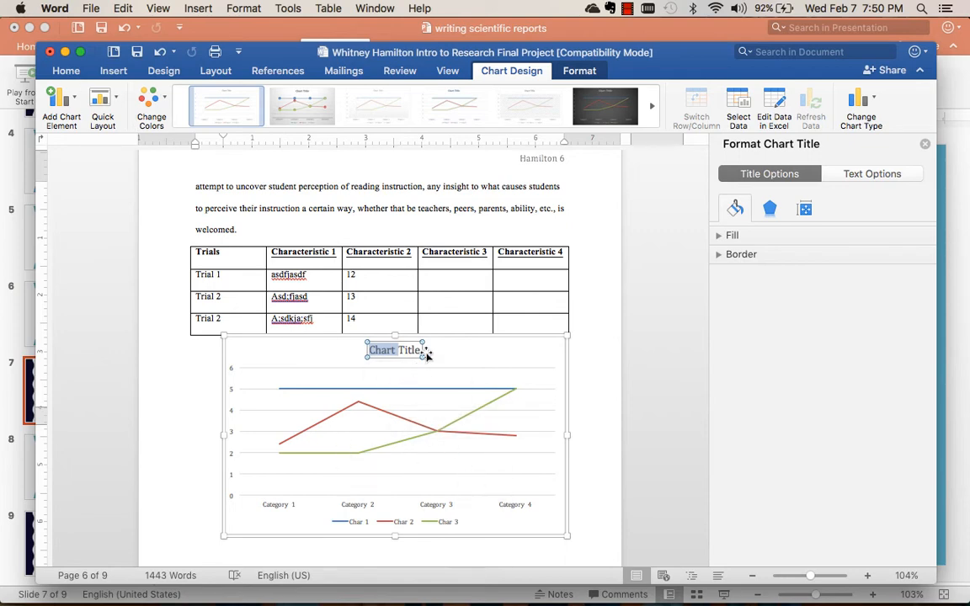
Open the line chart's data in Excel and clear the contents of the Char 2 and Char 3 columns.
{"action": "left_click", "coordinate": [768, 103]}
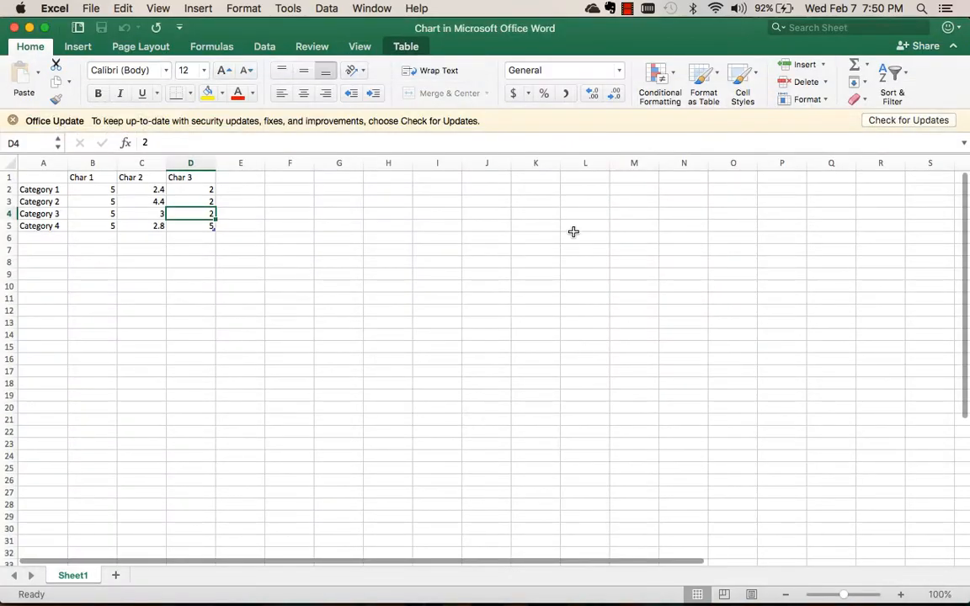
{"action": "left_click", "coordinate": [147, 151]}
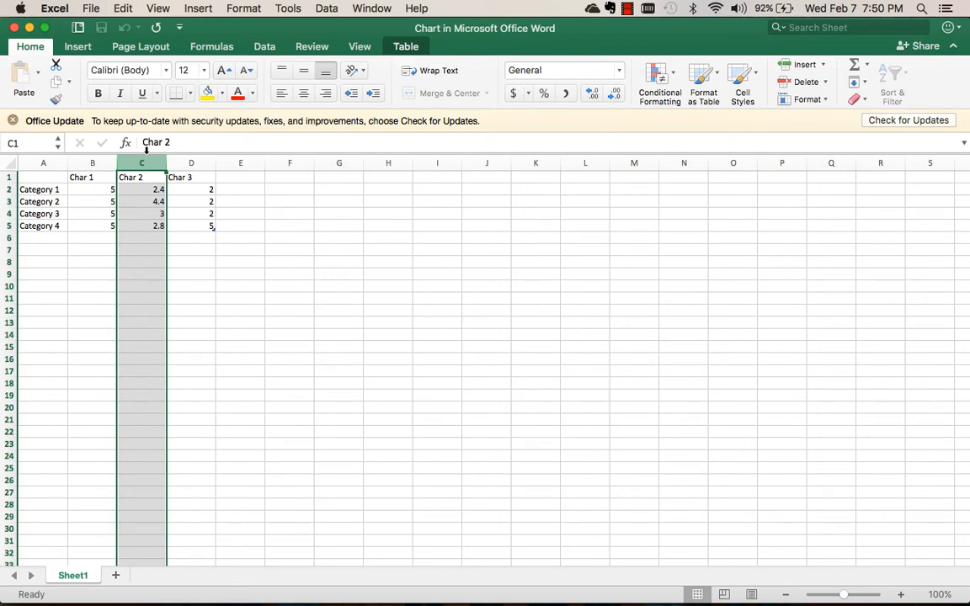
{"action": "key", "text": "Delete"}
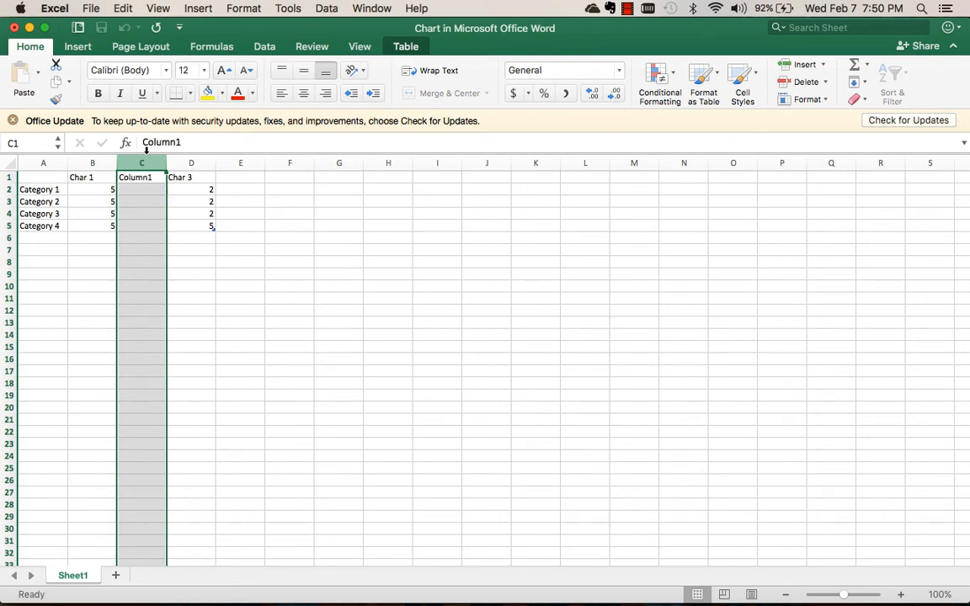
{"action": "left_click", "coordinate": [191, 162]}
{"action": "key", "text": "Delete"}
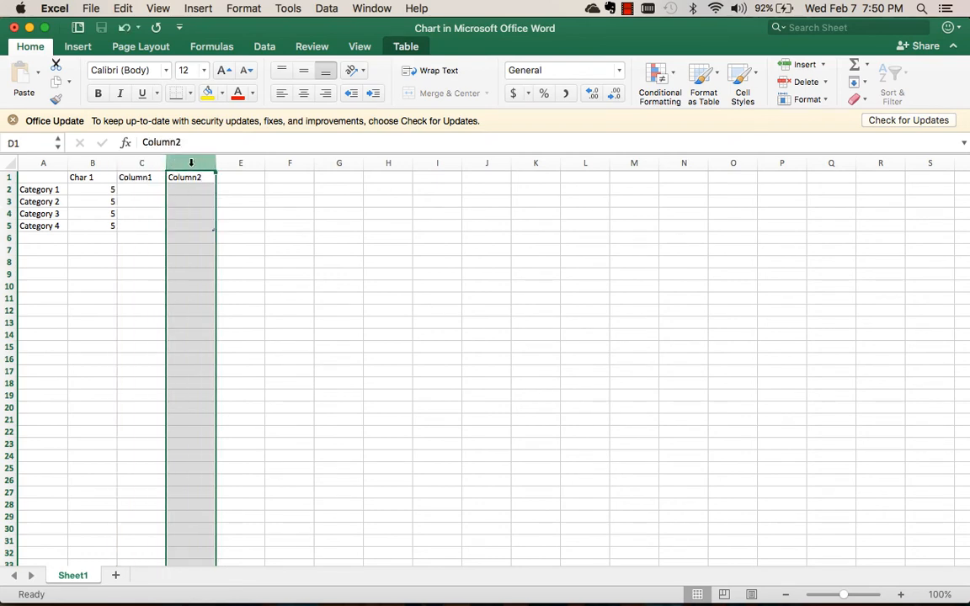
Try to remove the placeholder headings in cells C1 and D1 of the chart data, and close the data sheet.
{"action": "left_click", "coordinate": [140, 177]}
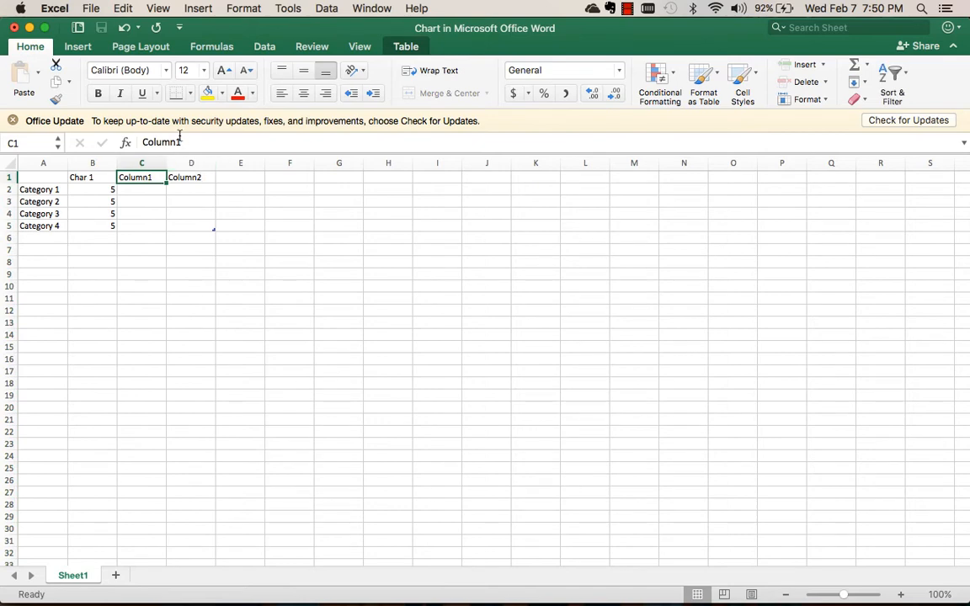
{"action": "double_click", "coordinate": [177, 142]}
{"action": "key", "text": "BackSpace"}
{"action": "left_click", "coordinate": [194, 175]}
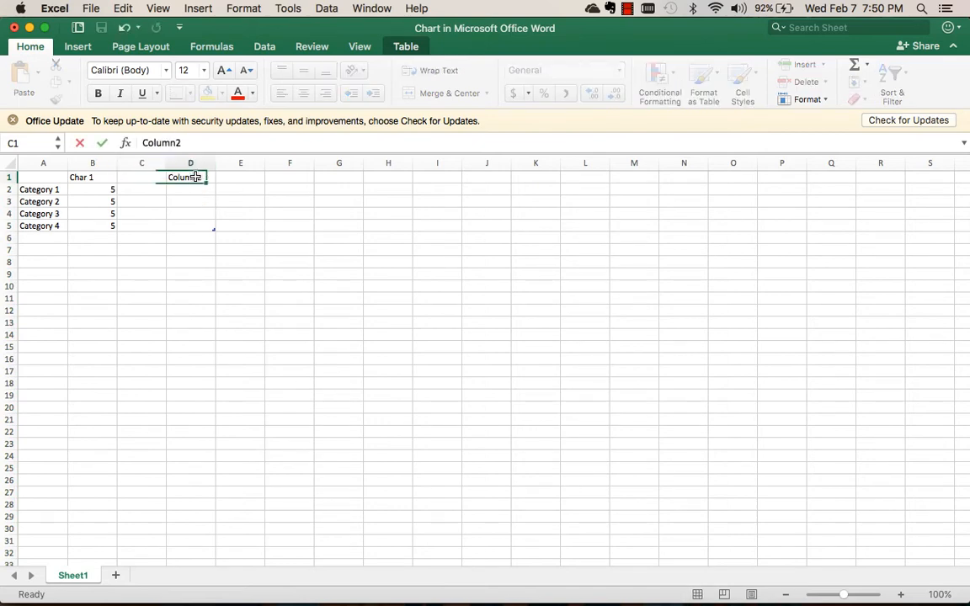
{"action": "double_click", "coordinate": [190, 142]}
{"action": "key", "text": "BackSpace"}
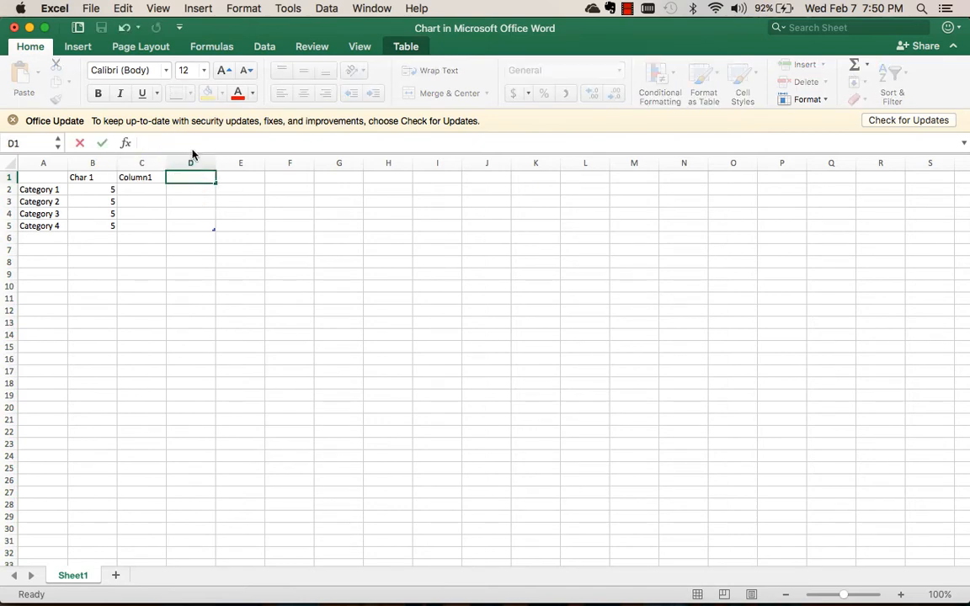
{"action": "left_click", "coordinate": [13, 28]}
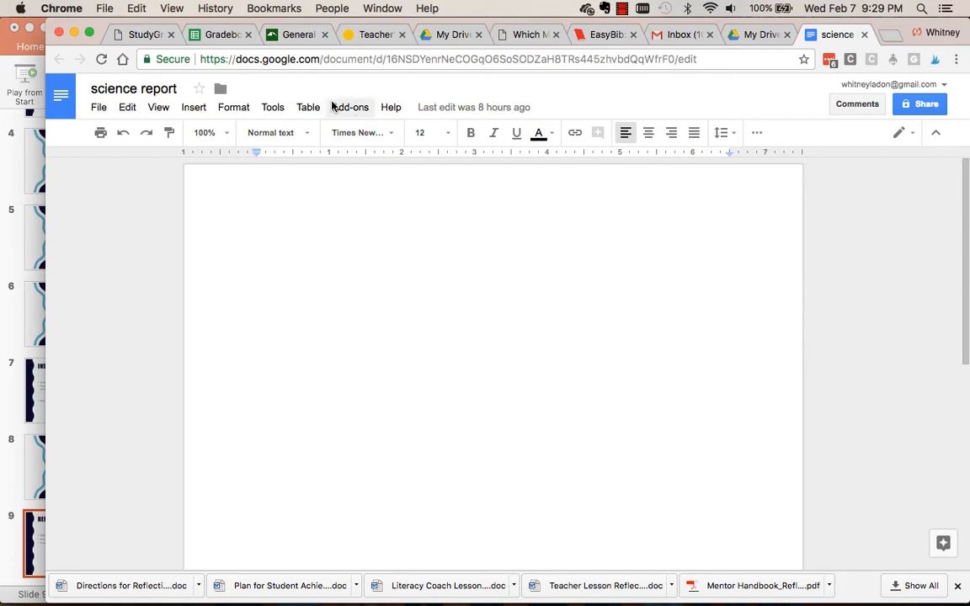
In the Google Docs document "science report", insert a column chart and select it.
{"action": "left_click", "coordinate": [204, 106]}
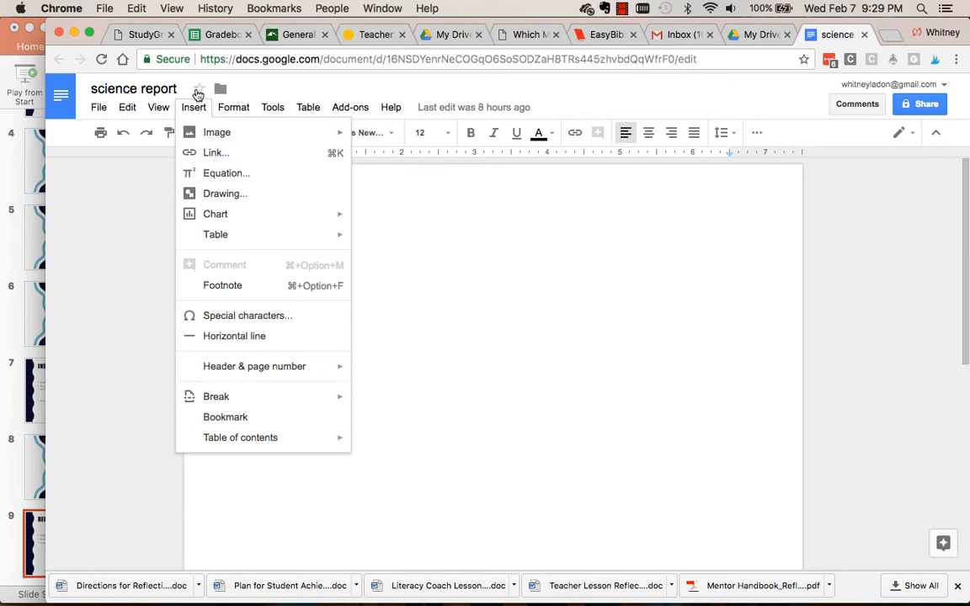
{"action": "left_click", "coordinate": [192, 110]}
{"action": "left_click", "coordinate": [193, 110]}
{"action": "mouse_move", "coordinate": [226, 218]}
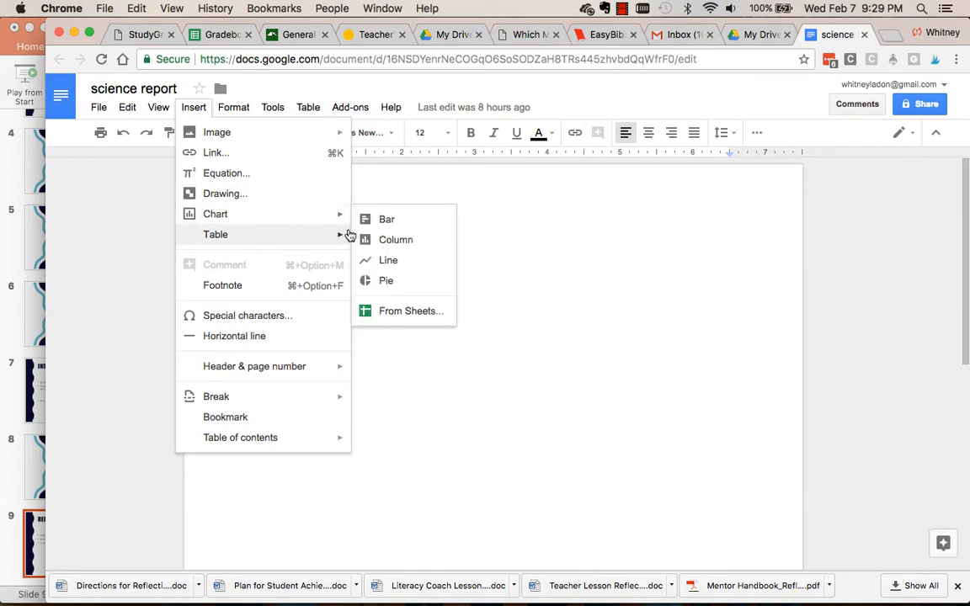
{"action": "left_click", "coordinate": [395, 242]}
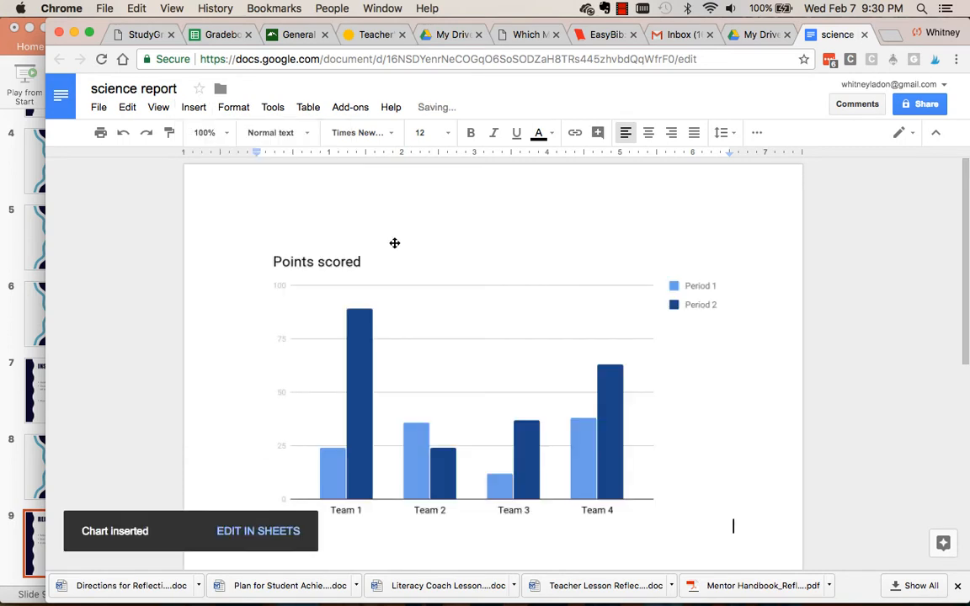
{"action": "left_click", "coordinate": [354, 410]}
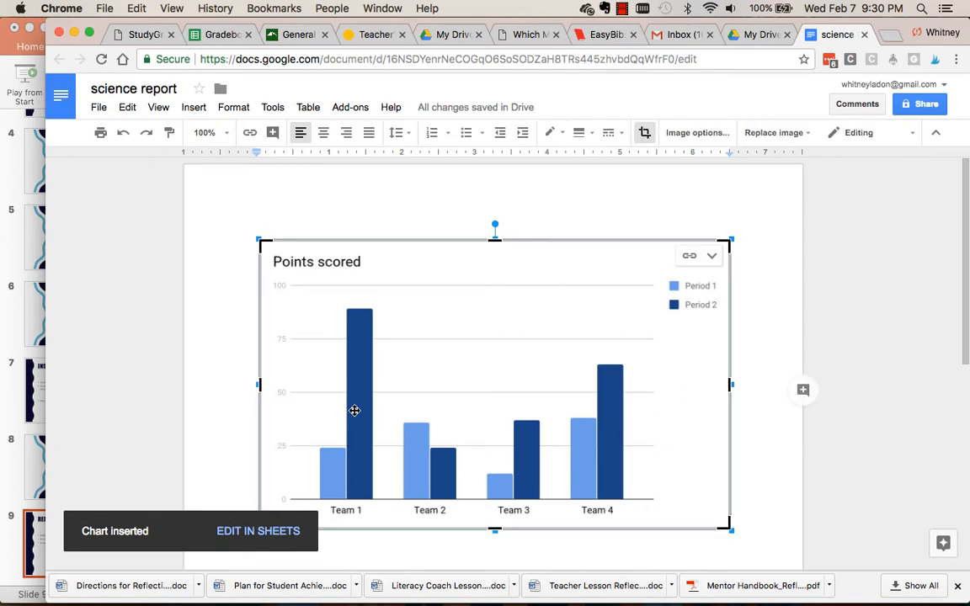
Open the column chart's data in Google Sheets and replace the Team 1 label in A2 with "TRial".
{"action": "left_click", "coordinate": [266, 531]}
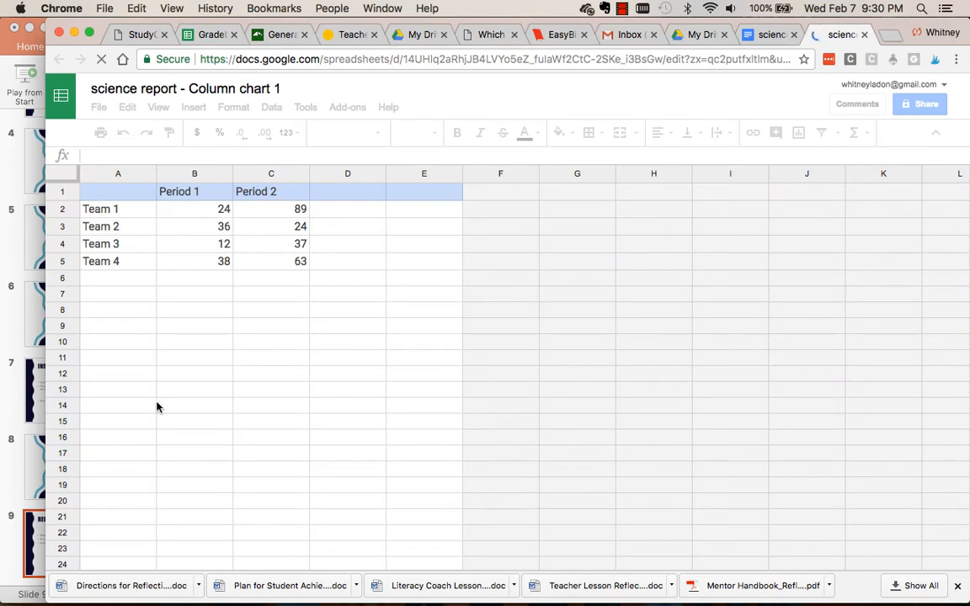
{"action": "left_click", "coordinate": [109, 211]}
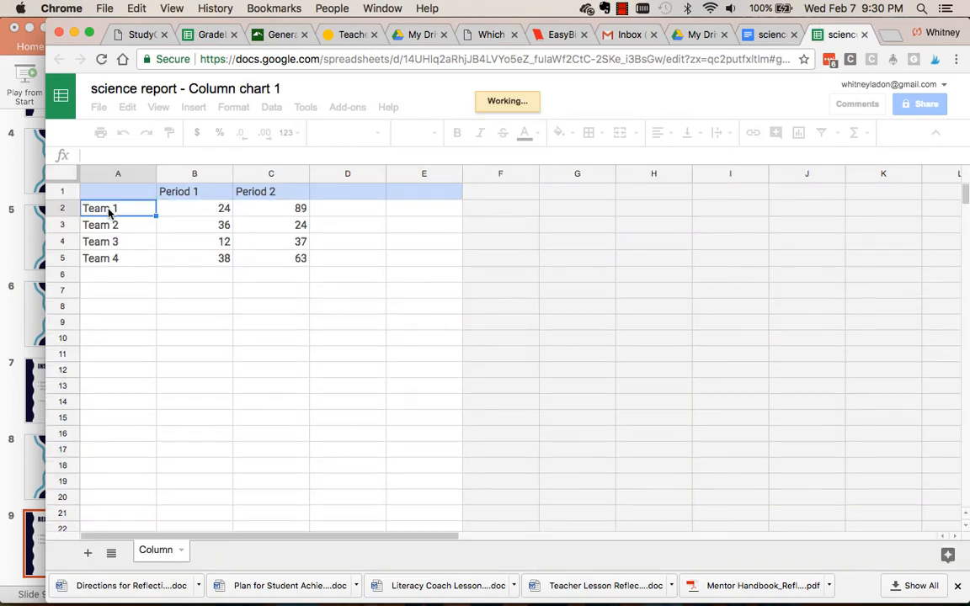
{"action": "double_click", "coordinate": [109, 210]}
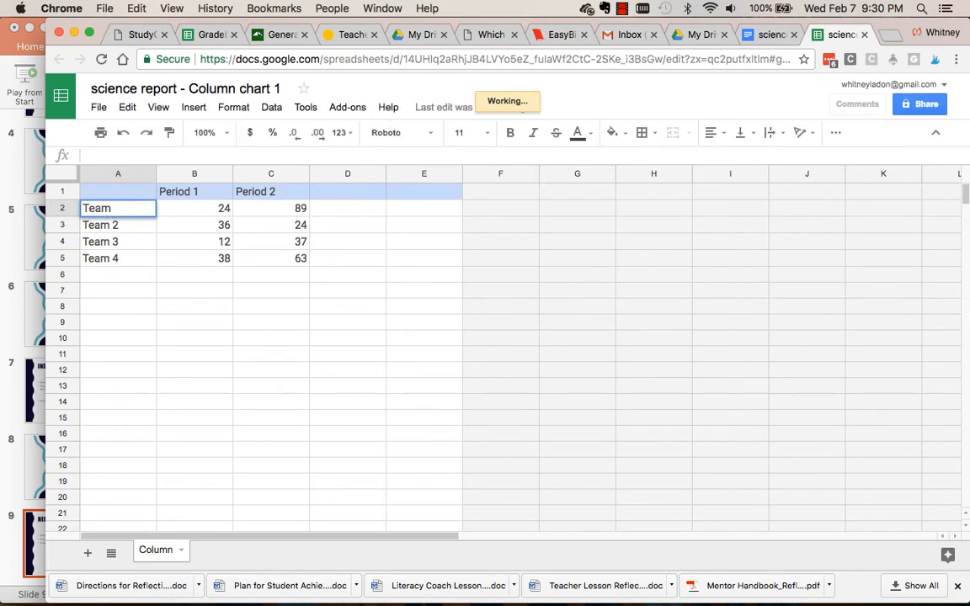
{"action": "key", "text": "BackSpace"}
{"action": "key", "text": "BackSpace"}
{"action": "key", "text": "BackSpace"}
{"action": "type", "text": "Rian"}
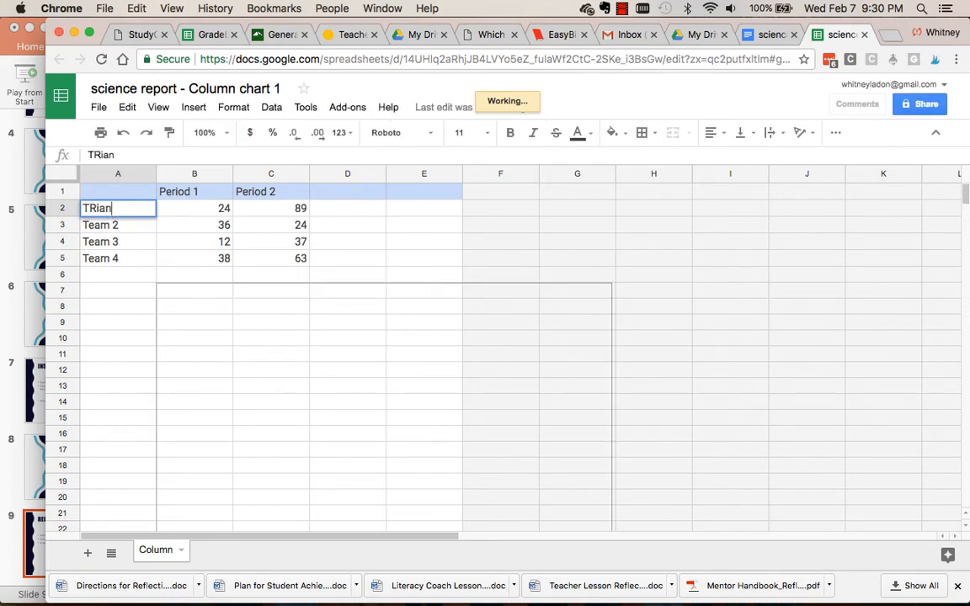
{"action": "key", "text": "BackSpace"}
{"action": "type", "text": "l"}
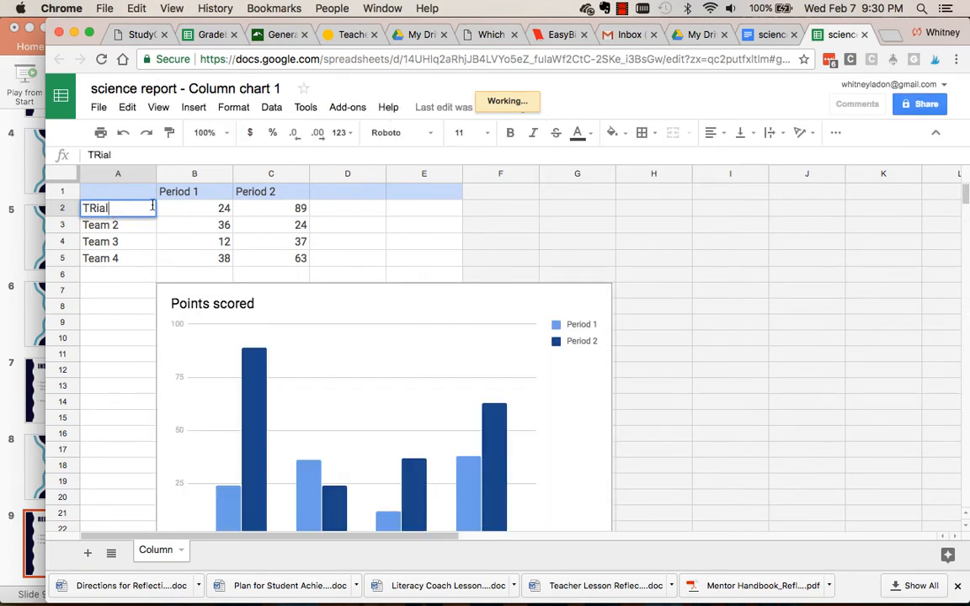
Enter new chart values: 23 in B2 and 10 in B3 for Period 1, and 23 in C4 for Period 2.
{"action": "left_click", "coordinate": [214, 217]}
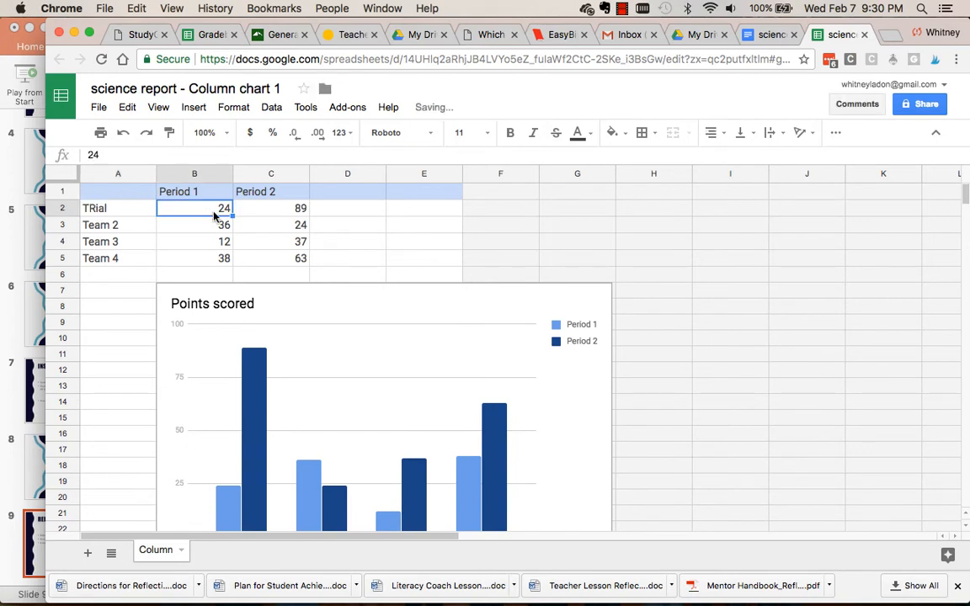
{"action": "type", "text": "23"}
{"action": "key", "text": "Return"}
{"action": "type", "text": "1"}
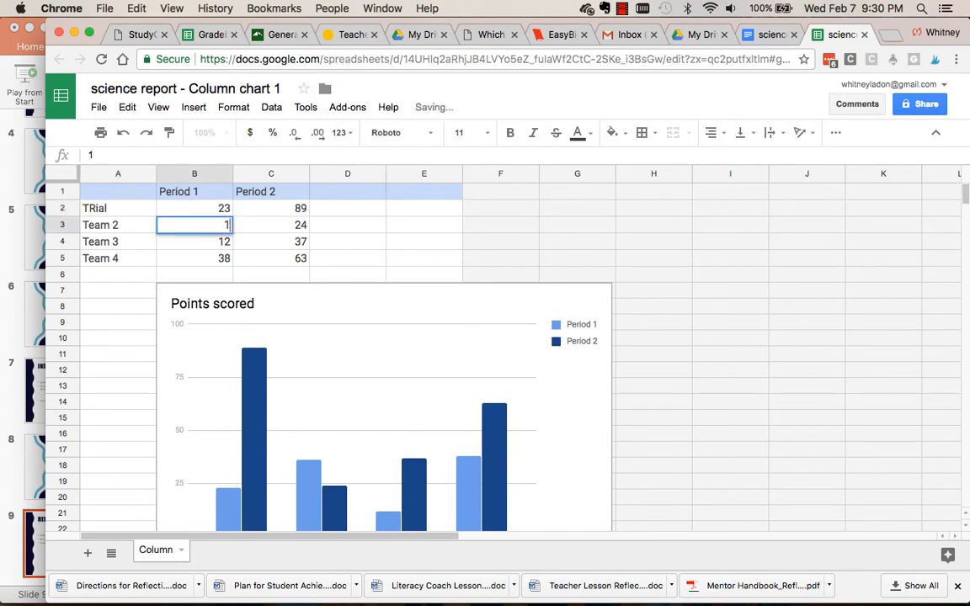
{"action": "type", "text": "0"}
{"action": "left_click", "coordinate": [301, 244]}
{"action": "type", "text": "23"}
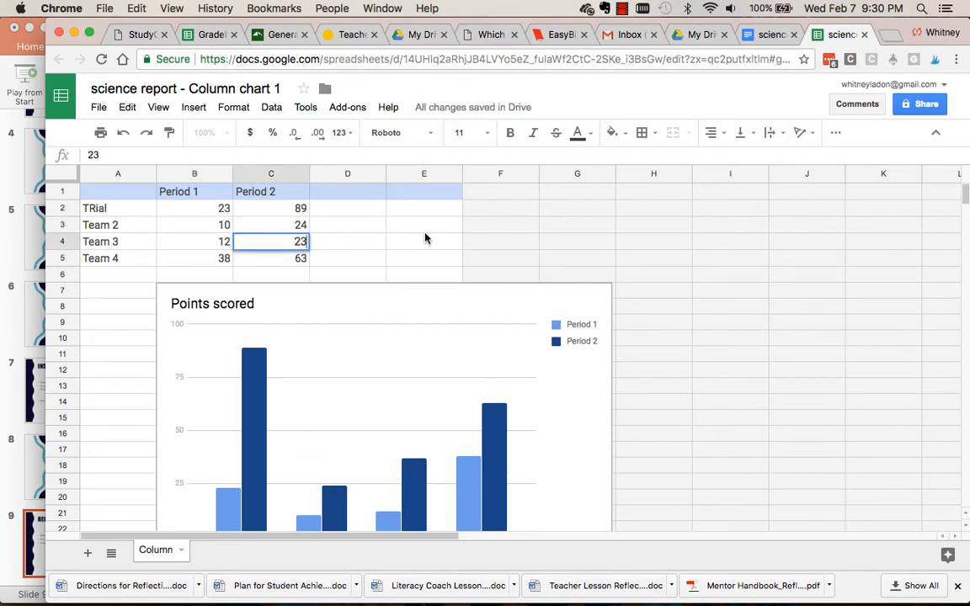
Return to the science report document and update the linked column chart with the edited sheet data.
{"action": "scroll", "coordinate": [511, 359], "scroll_direction": "down", "scroll_amount": 2}
{"action": "scroll", "coordinate": [511, 359], "scroll_direction": "up", "scroll_amount": 2}
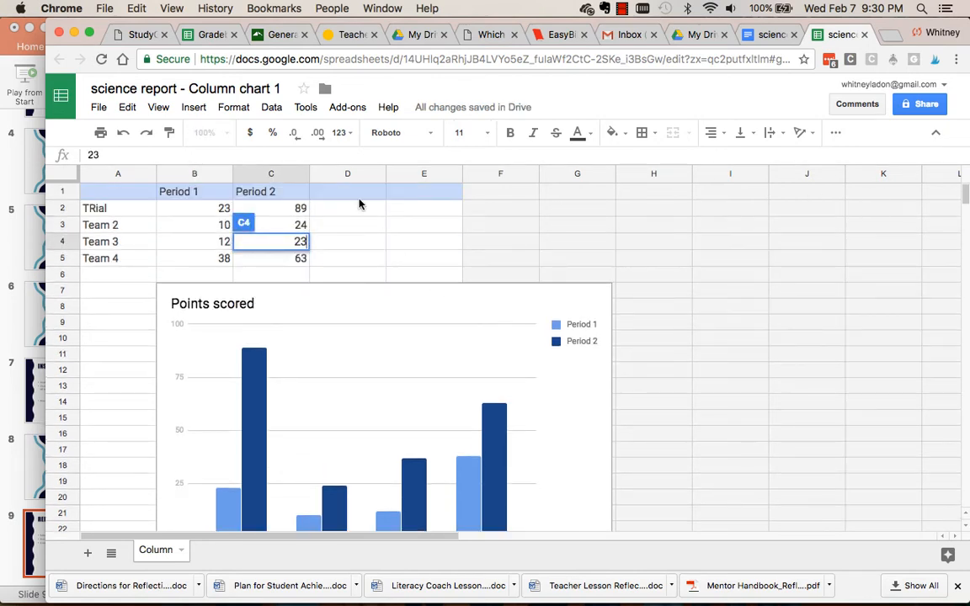
{"action": "left_click", "coordinate": [764, 36]}
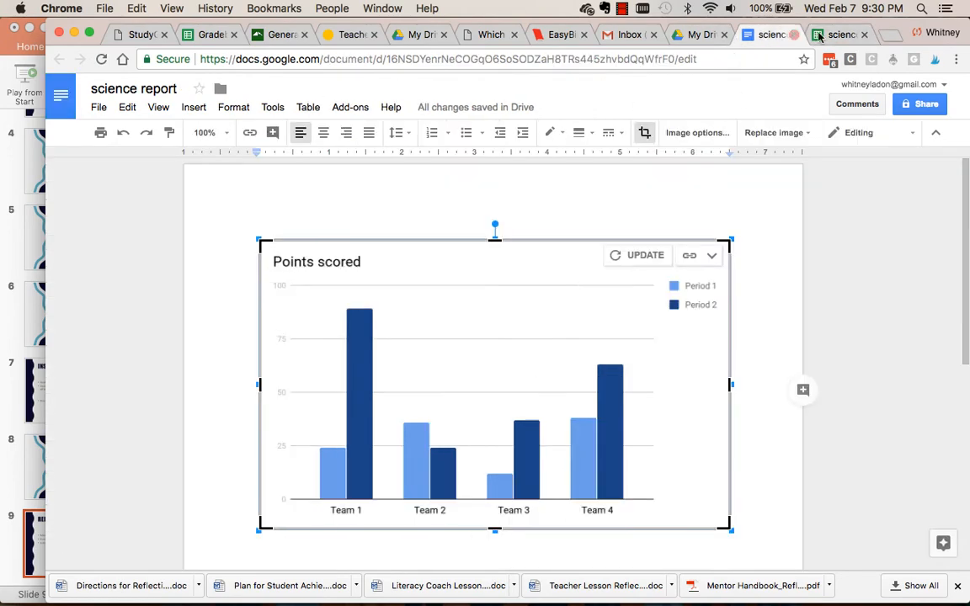
{"action": "left_click", "coordinate": [643, 257]}
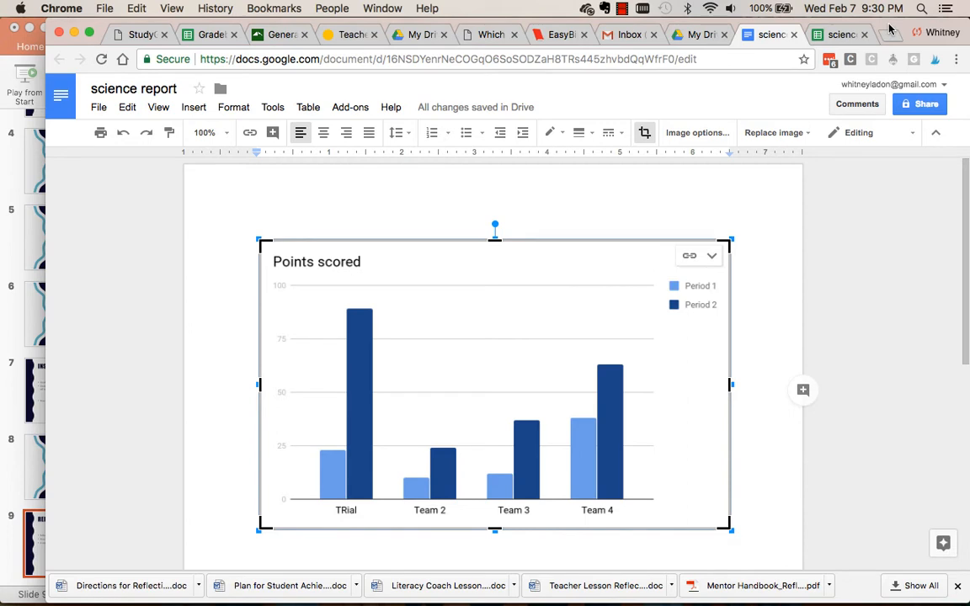
{"action": "left_click", "coordinate": [193, 107]}
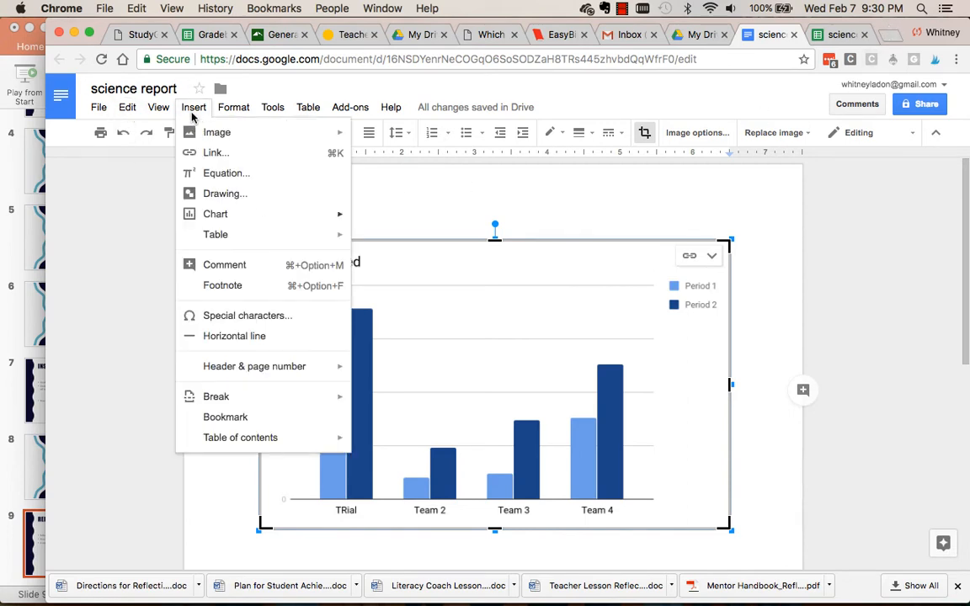
{"action": "mouse_move", "coordinate": [231, 233]}
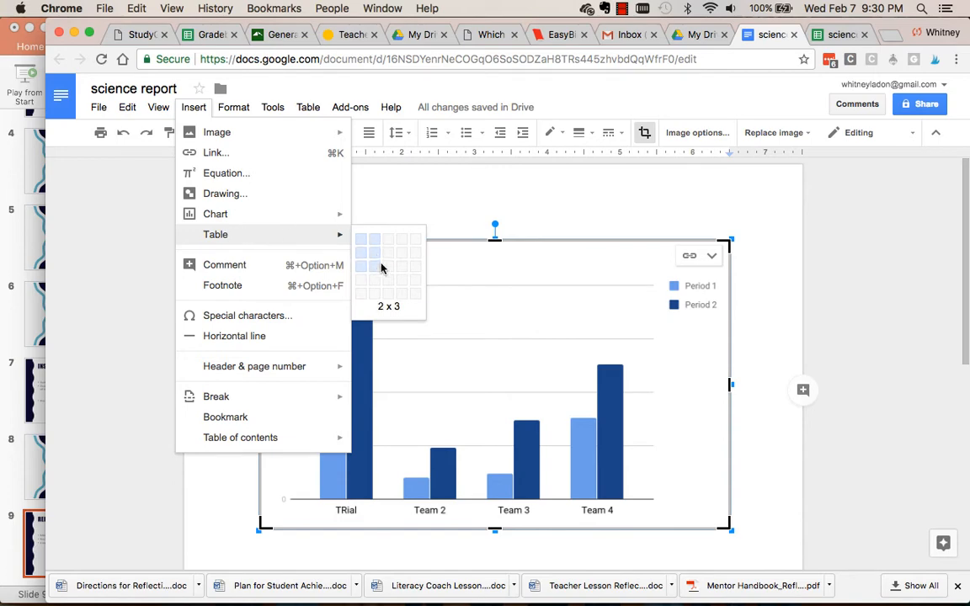
{"action": "left_click", "coordinate": [542, 581]}
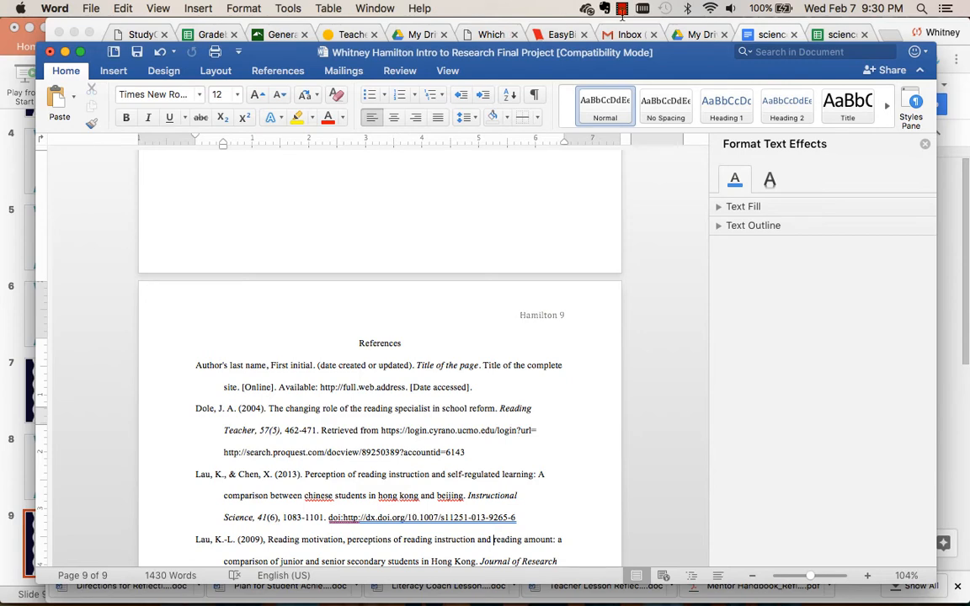
{"action": "left_click", "coordinate": [768, 34]}
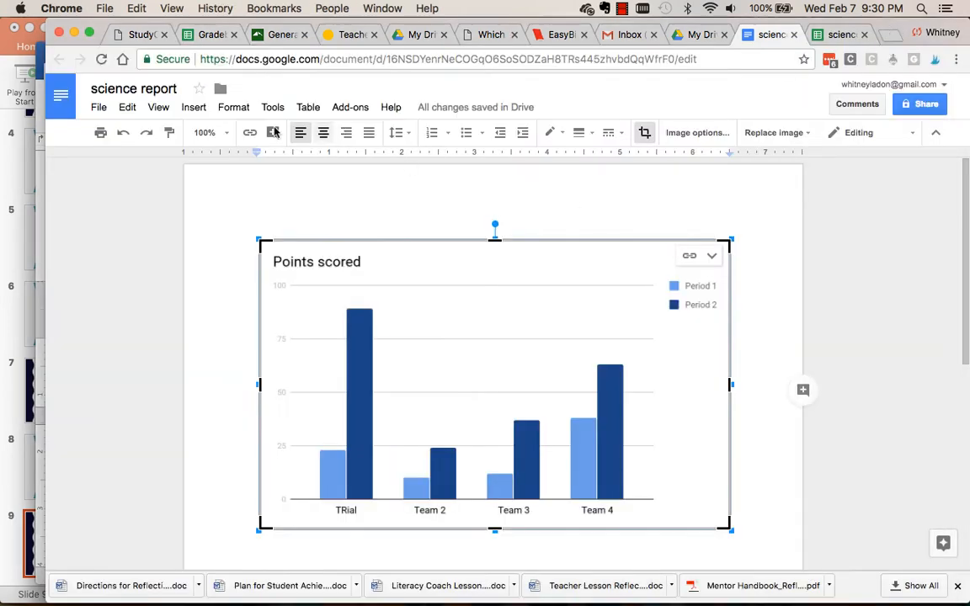
Insert a 4 x 3 table in place of the selected column chart.
{"action": "left_click", "coordinate": [194, 107]}
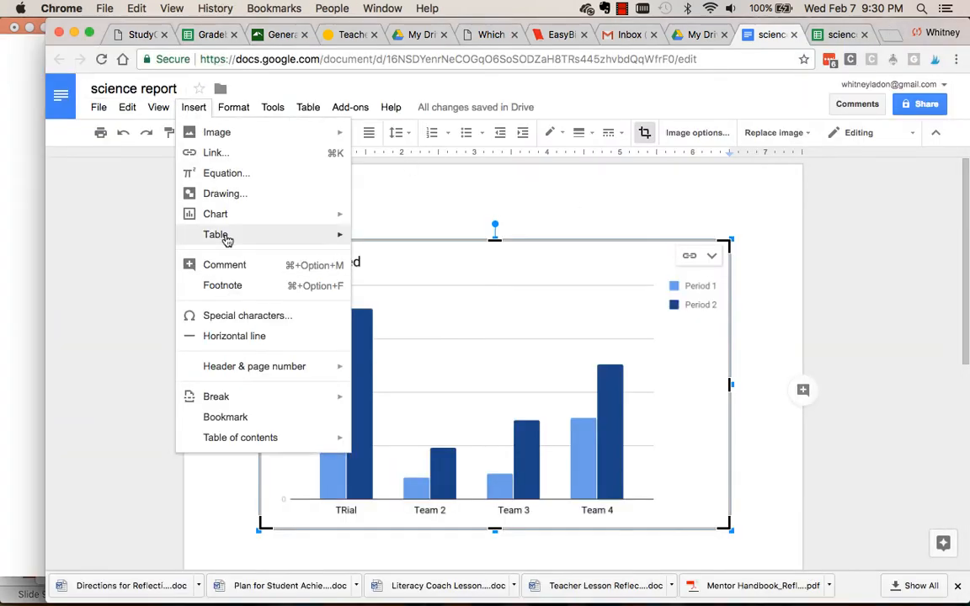
{"action": "mouse_move", "coordinate": [330, 244]}
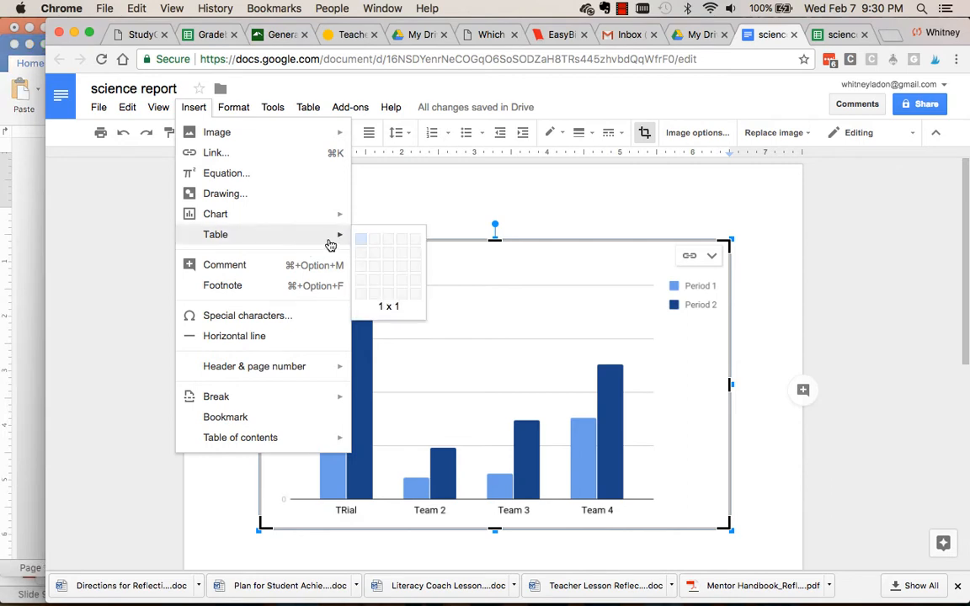
{"action": "left_click", "coordinate": [405, 272]}
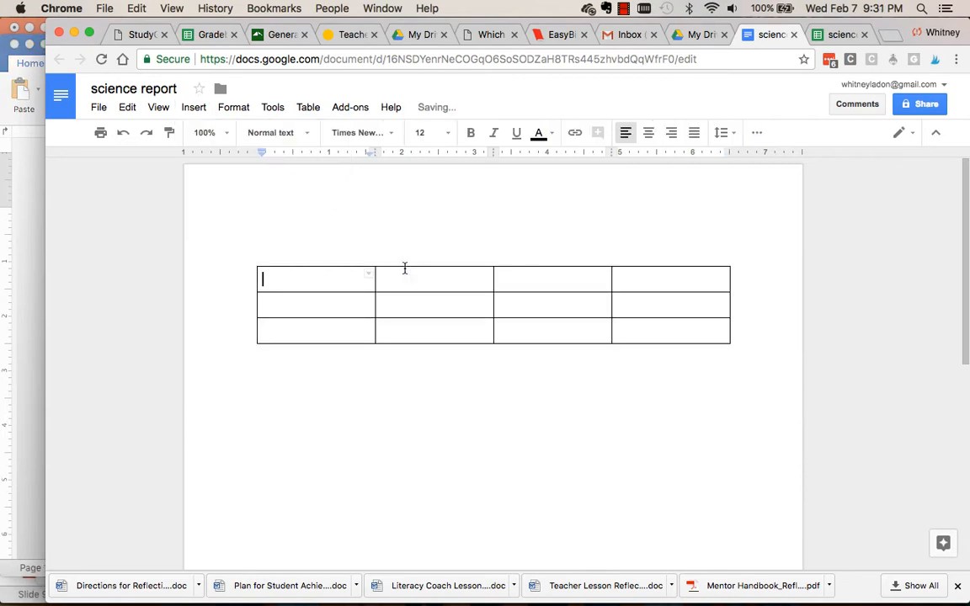
Fill the first two cells of the new table's first column with the placeholder text "as;dlfkj;a" and "asdflkja;".
{"action": "type", "text": "as;dlfkj;a"}
{"action": "key", "text": "Down"}
{"action": "type", "text": "asdflkja;"}
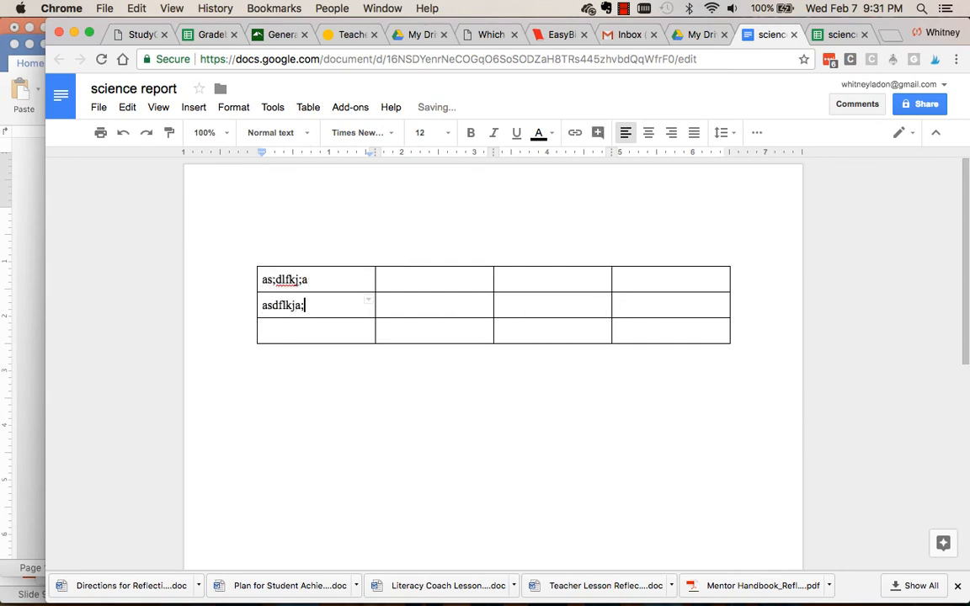
{"action": "key", "text": "Tab"}
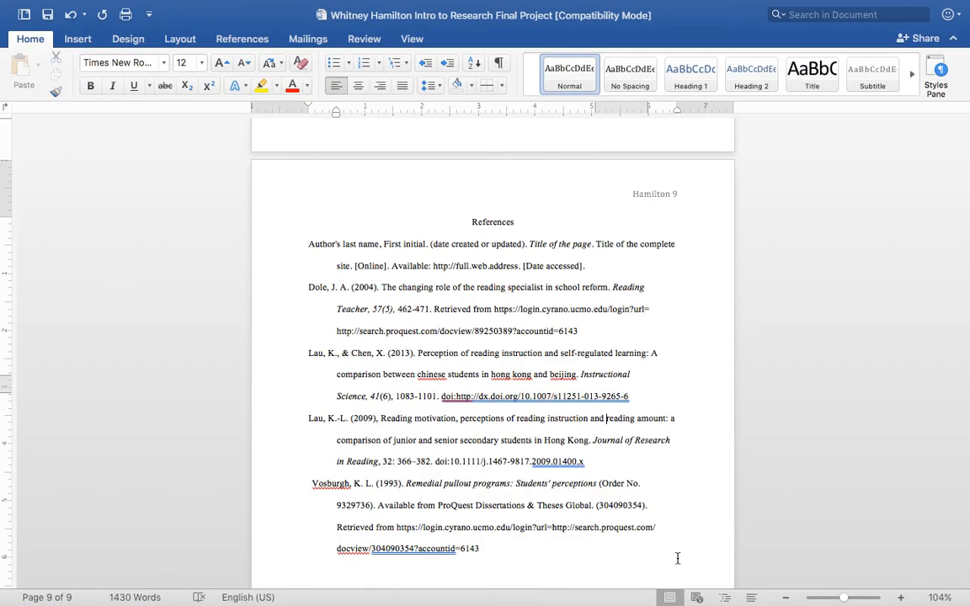
Justify the Discussion heading below the chart in the Word research paper.
{"action": "scroll", "coordinate": [620, 291], "scroll_direction": "up", "scroll_amount": 15}
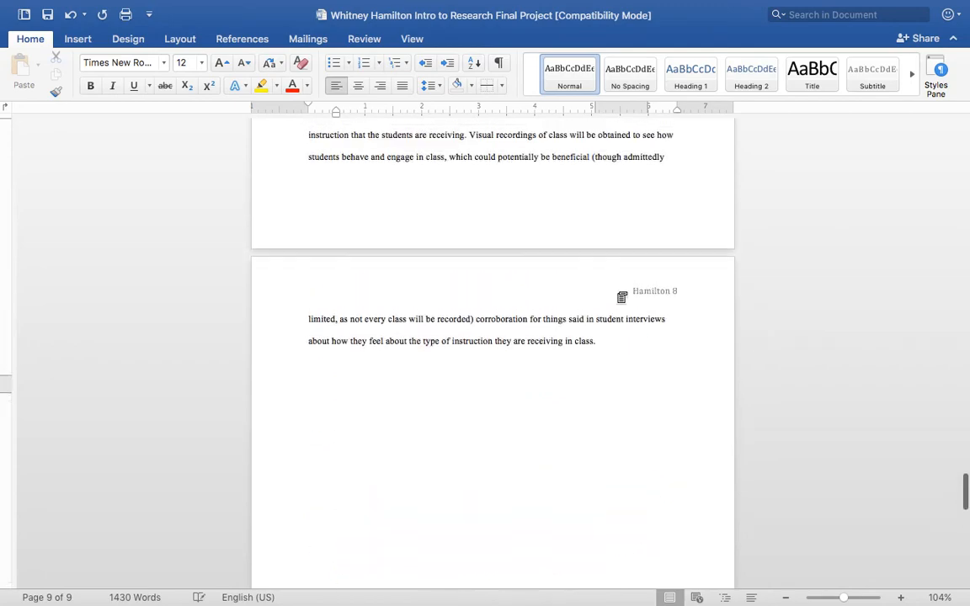
{"action": "scroll", "coordinate": [618, 293], "scroll_direction": "up", "scroll_amount": 20}
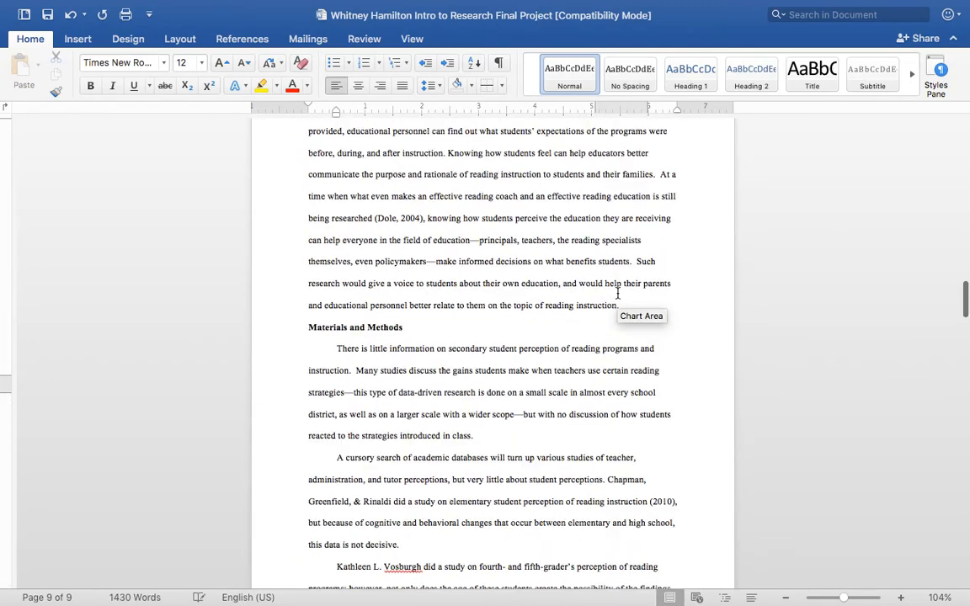
{"action": "scroll", "coordinate": [618, 293], "scroll_direction": "up", "scroll_amount": 15}
{"action": "scroll", "coordinate": [618, 293], "scroll_direction": "down", "scroll_amount": 20}
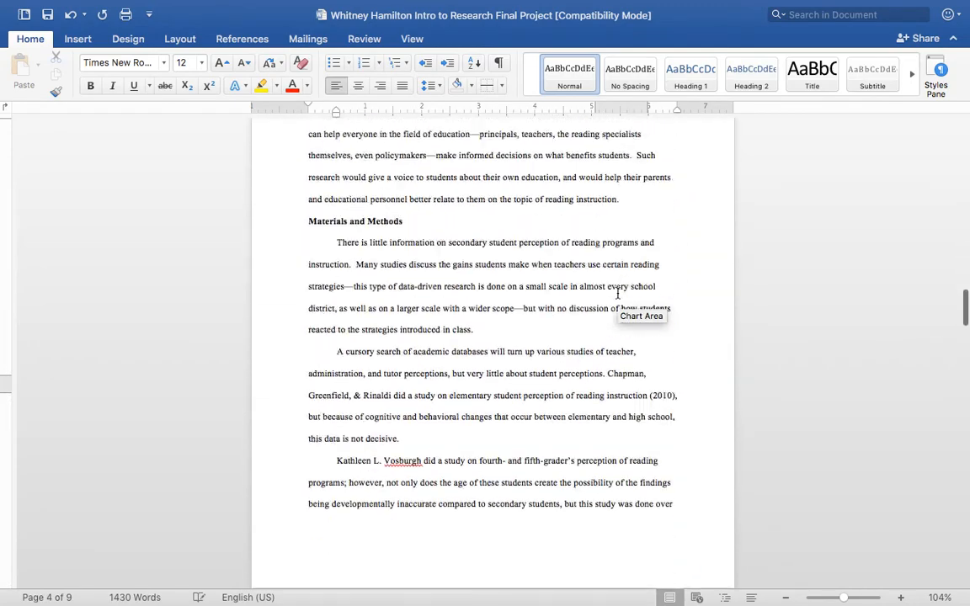
{"action": "scroll", "coordinate": [618, 293], "scroll_direction": "down", "scroll_amount": 10}
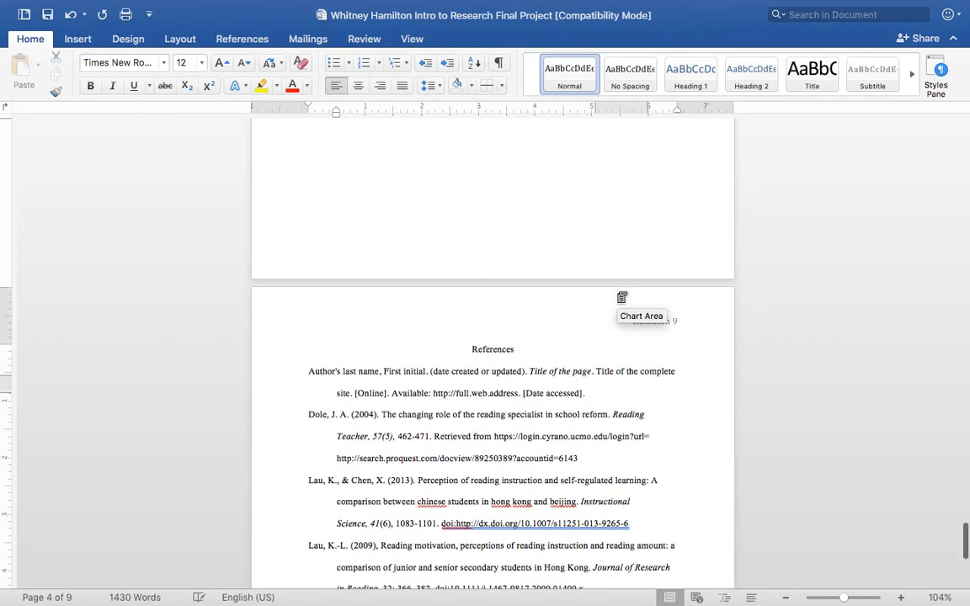
{"action": "scroll", "coordinate": [617, 293], "scroll_direction": "up", "scroll_amount": 8}
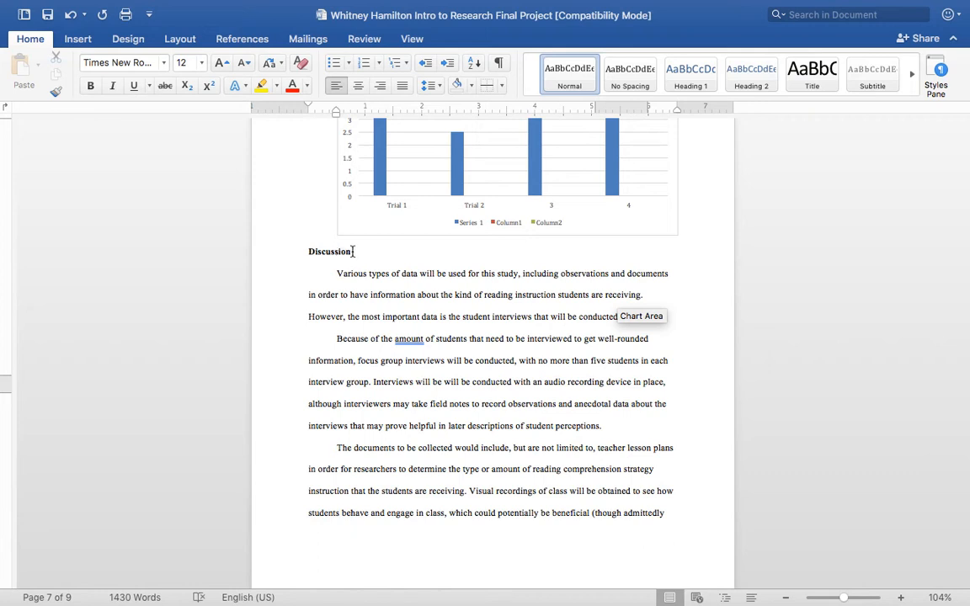
{"action": "left_click", "coordinate": [352, 251]}
{"action": "left_click_drag", "start_coordinate": [352, 251], "coordinate": [304, 248]}
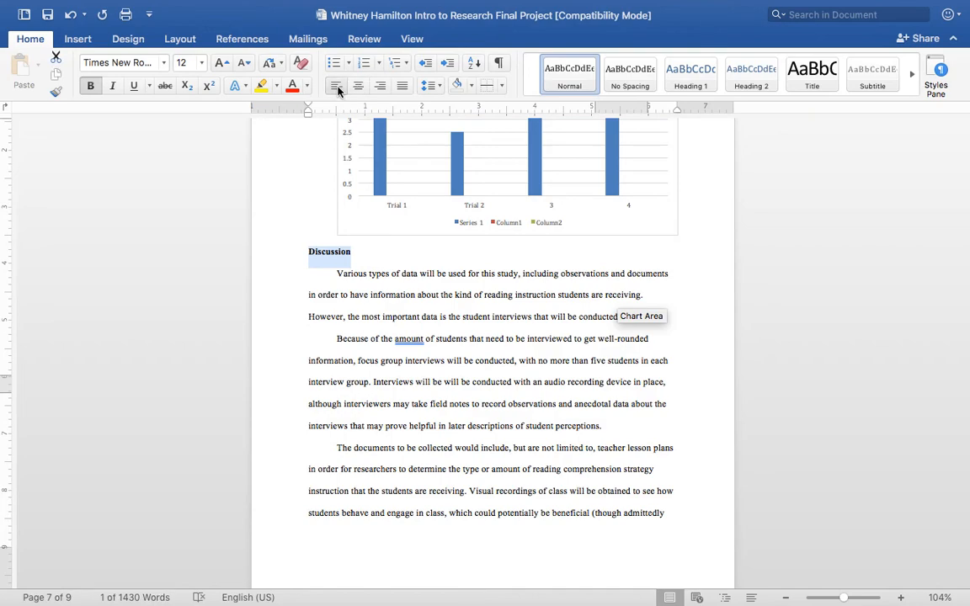
{"action": "left_click", "coordinate": [403, 85]}
Try left alignment on the References heading of the last page and center the heading again.
{"action": "scroll", "coordinate": [418, 349], "scroll_direction": "down", "scroll_amount": 15}
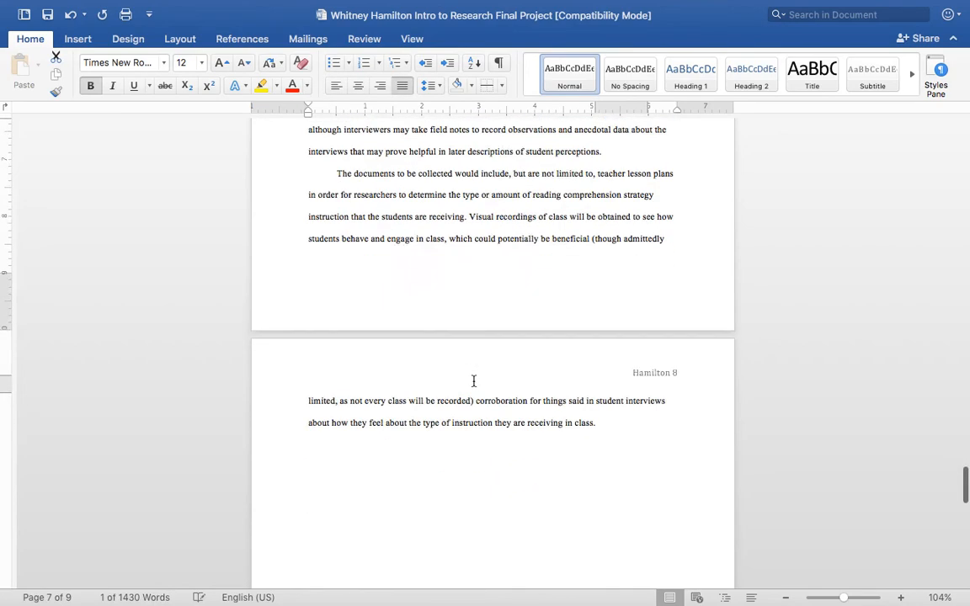
{"action": "scroll", "coordinate": [474, 383], "scroll_direction": "down", "scroll_amount": 1}
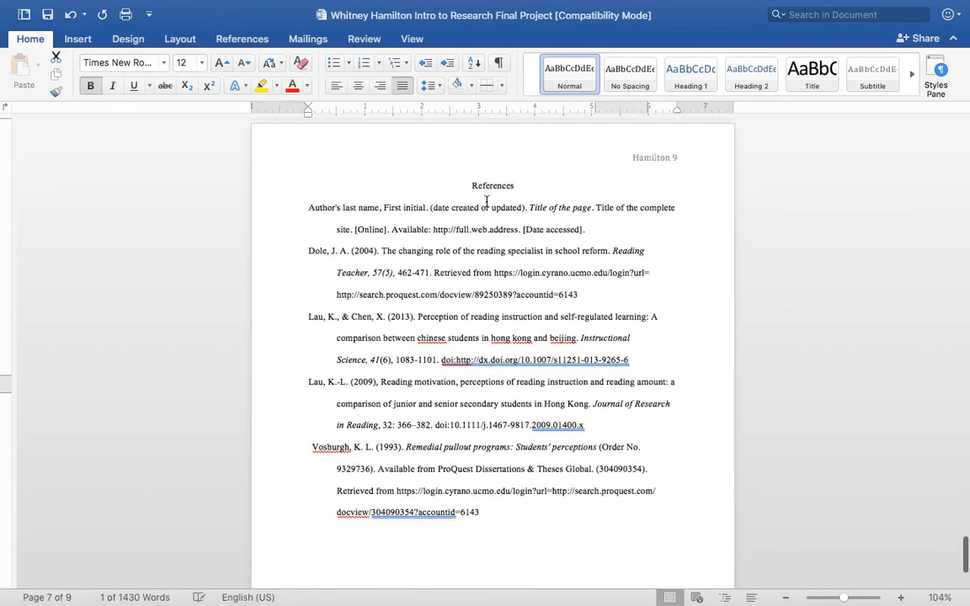
{"action": "left_click_drag", "start_coordinate": [472, 186], "coordinate": [508, 213]}
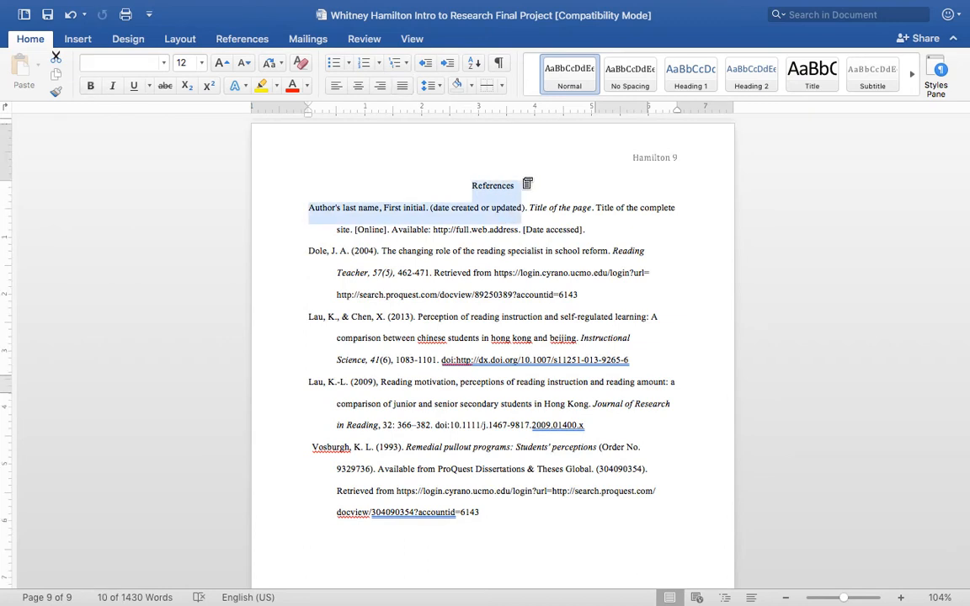
{"action": "left_click", "coordinate": [497, 185]}
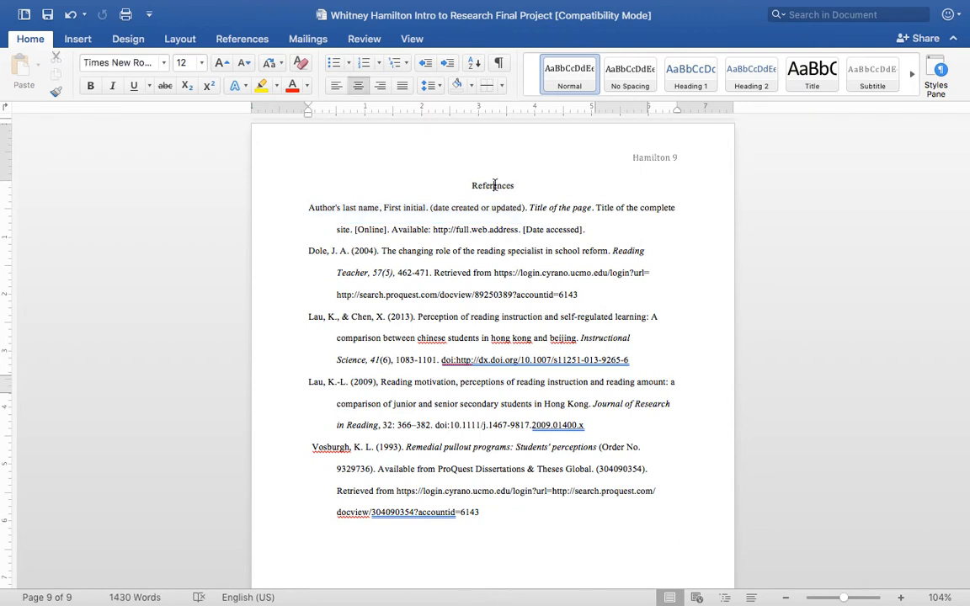
{"action": "double_click", "coordinate": [495, 186]}
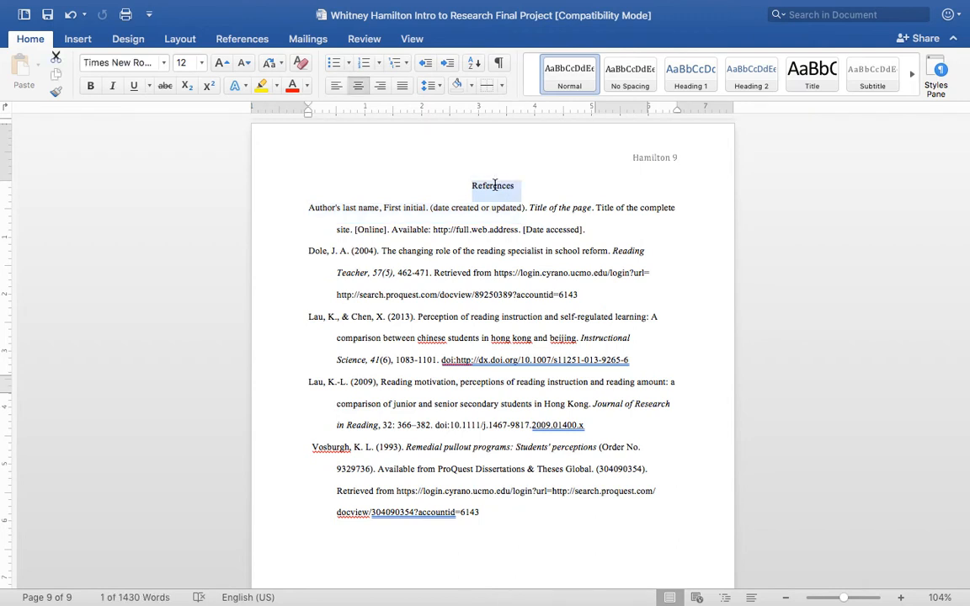
{"action": "left_click", "coordinate": [336, 86]}
{"action": "left_click", "coordinate": [358, 85]}
{"action": "left_click", "coordinate": [438, 184]}
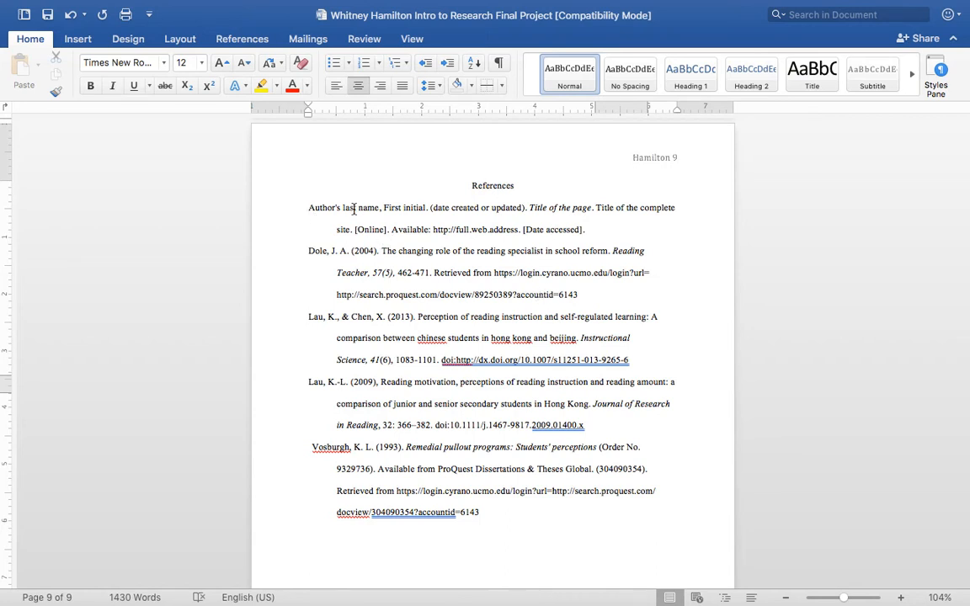
Remove the hanging indent from all entries in the reference list.
{"action": "left_click_drag", "start_coordinate": [305, 203], "coordinate": [613, 231]}
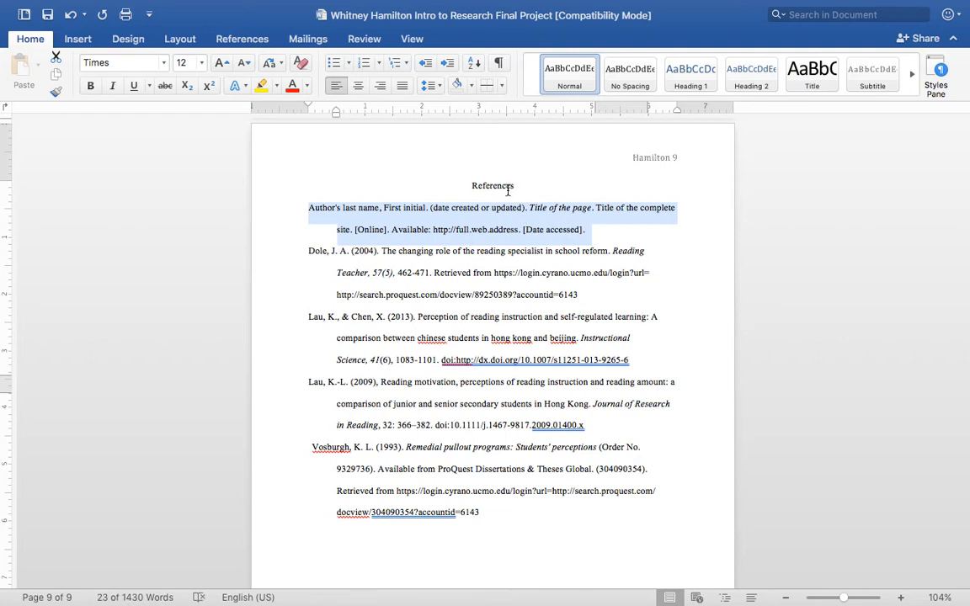
{"action": "left_click", "coordinate": [480, 316]}
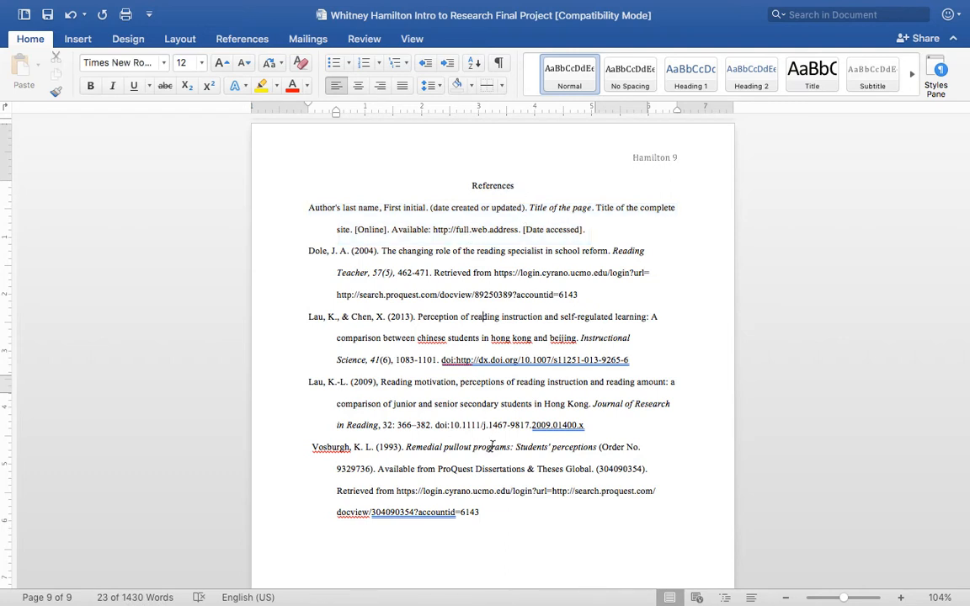
{"action": "left_click_drag", "start_coordinate": [485, 515], "coordinate": [303, 206]}
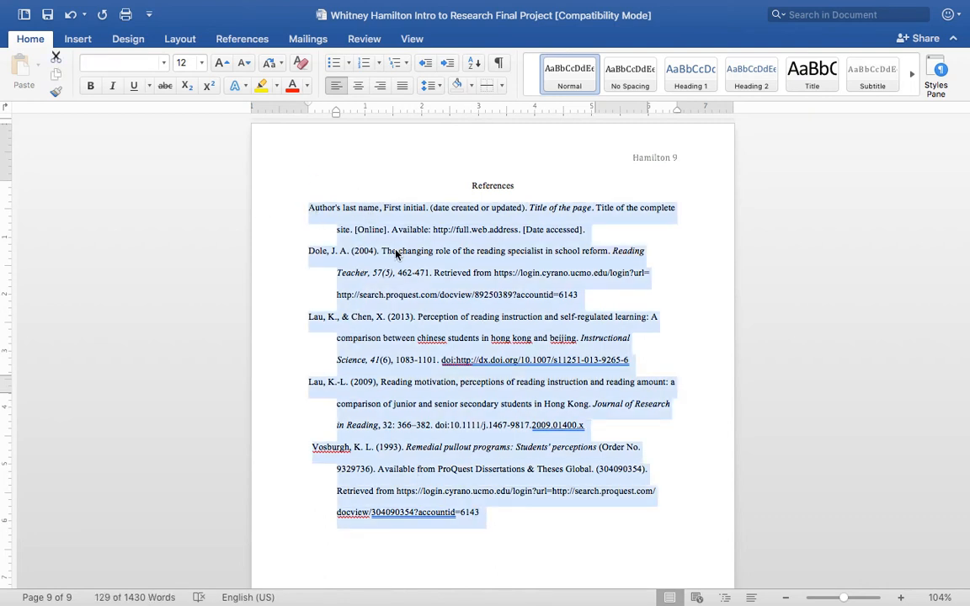
{"action": "left_click", "coordinate": [338, 229]}
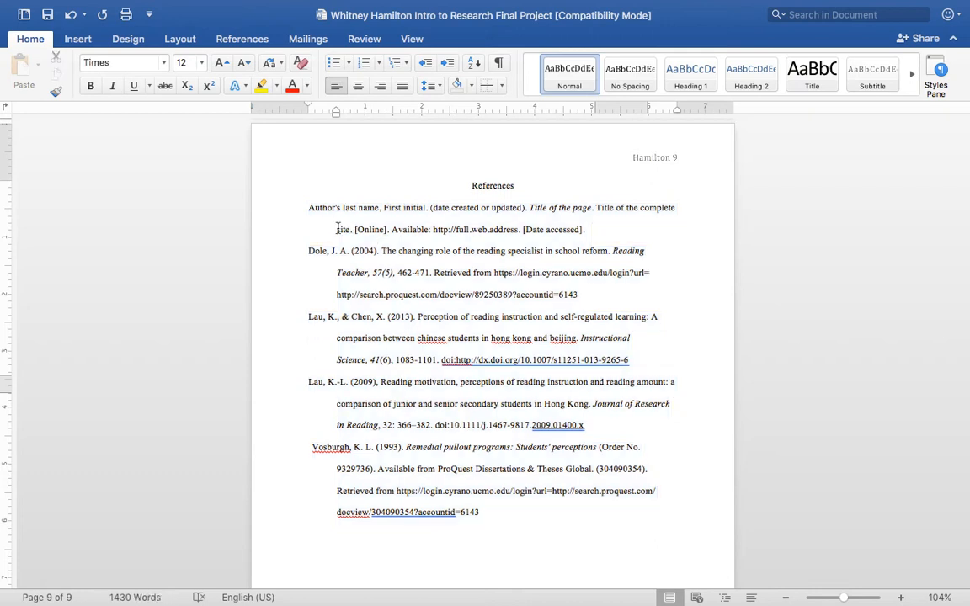
{"action": "left_click_drag", "start_coordinate": [493, 511], "coordinate": [284, 147]}
{"action": "left_click_drag", "start_coordinate": [338, 112], "coordinate": [308, 115]}
{"action": "left_click", "coordinate": [419, 274]}
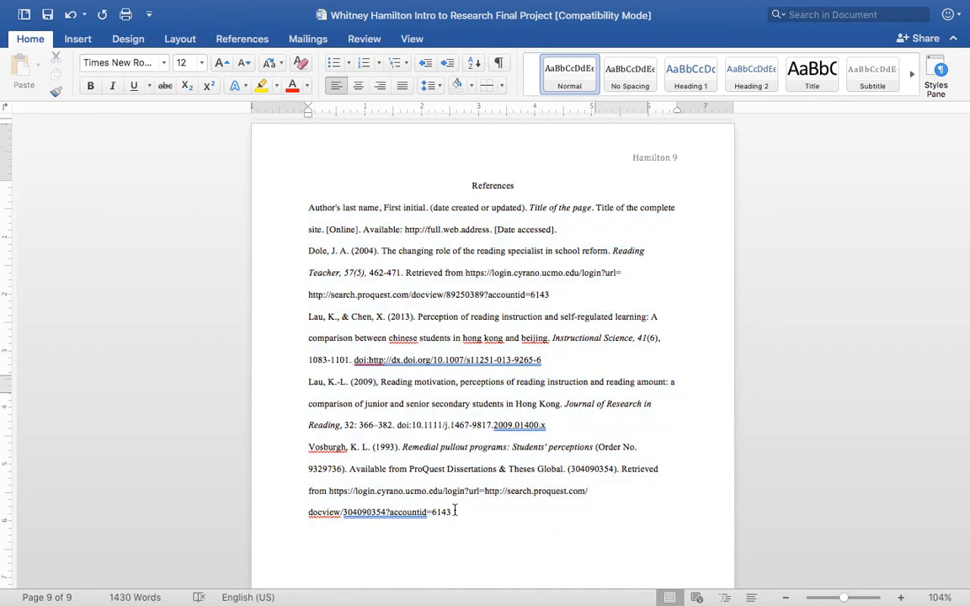
Apply a 0.5-inch hanging indent to all entries in the reference list.
{"action": "left_click_drag", "start_coordinate": [450, 512], "coordinate": [302, 222]}
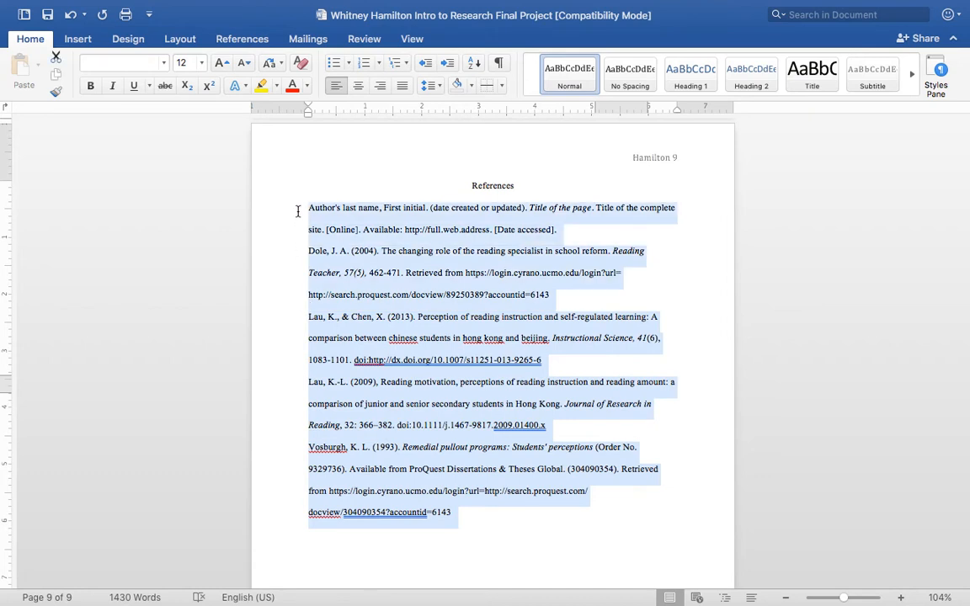
{"action": "left_click", "coordinate": [413, 39]}
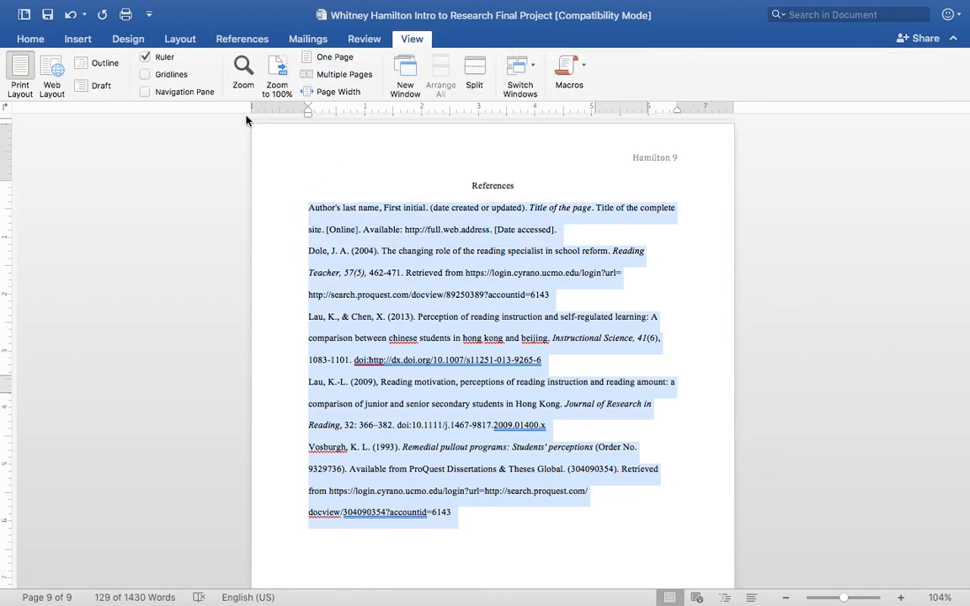
{"action": "left_click_drag", "start_coordinate": [308, 113], "coordinate": [336, 118]}
{"action": "left_click", "coordinate": [369, 254]}
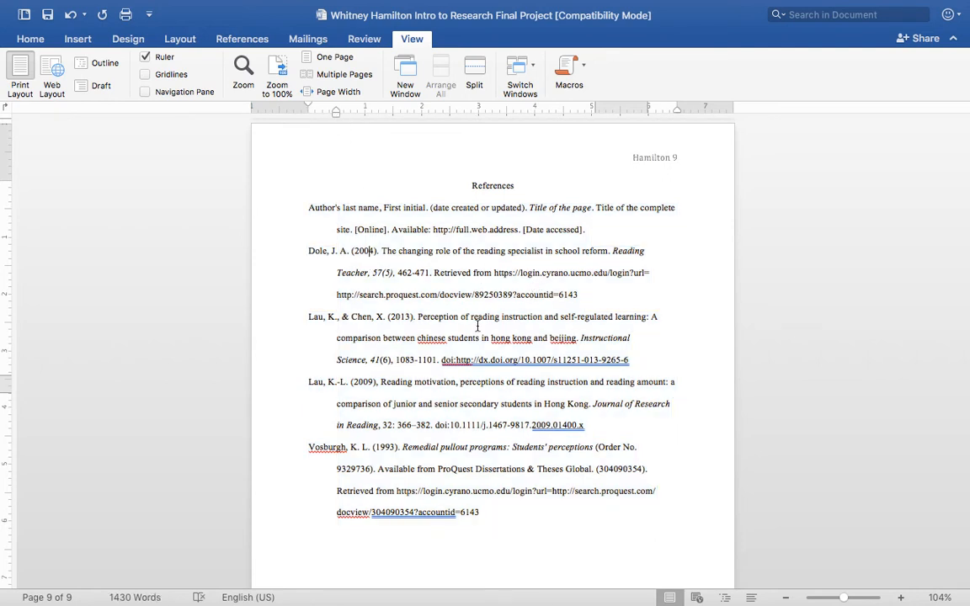
Switch to Chrome and review the Discussion and References sections of the scientific paper format guide.
{"action": "left_click", "coordinate": [297, 596]}
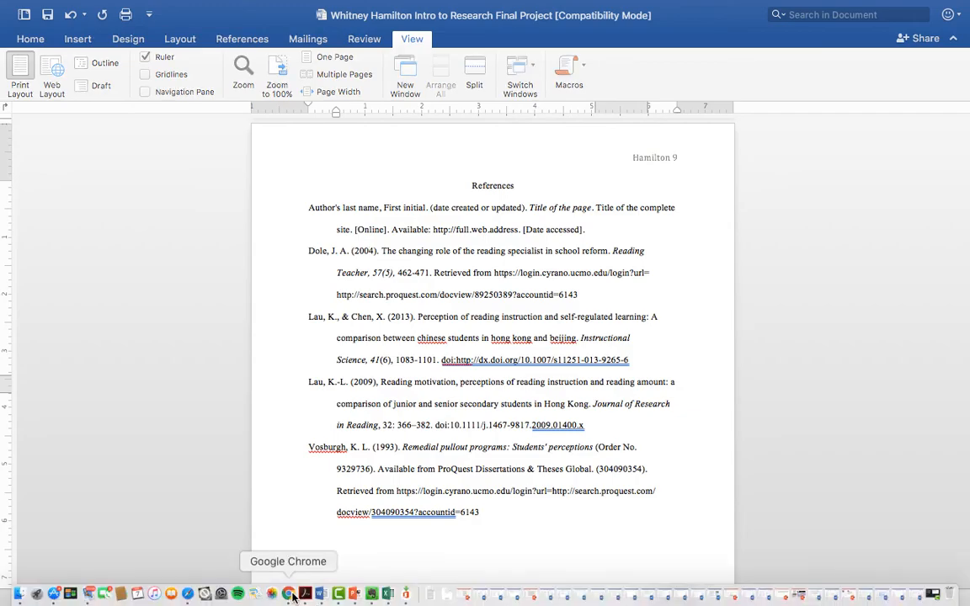
{"action": "left_click", "coordinate": [282, 307]}
{"action": "scroll", "coordinate": [291, 307], "scroll_direction": "up", "scroll_amount": 15}
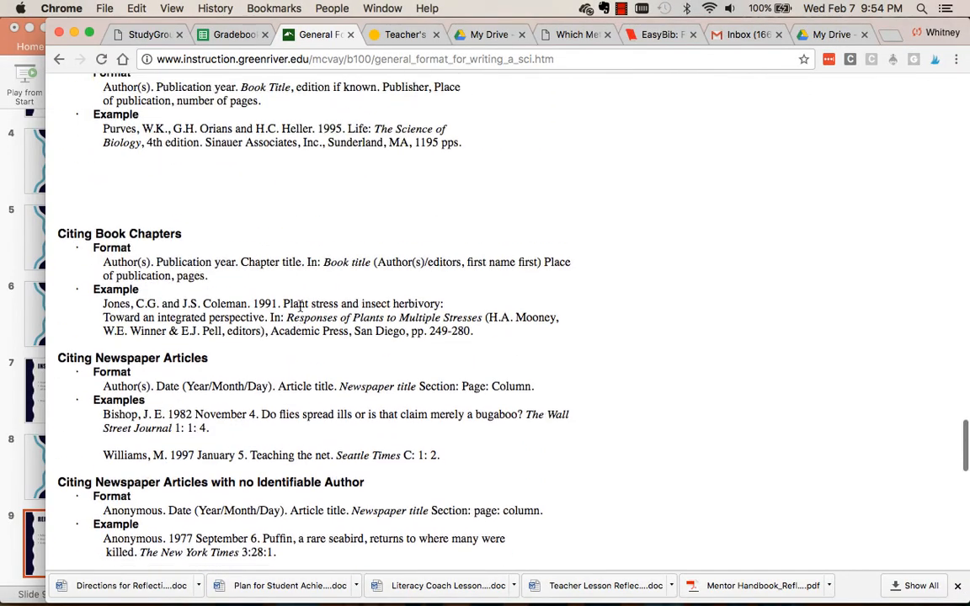
{"action": "scroll", "coordinate": [300, 307], "scroll_direction": "up", "scroll_amount": 8}
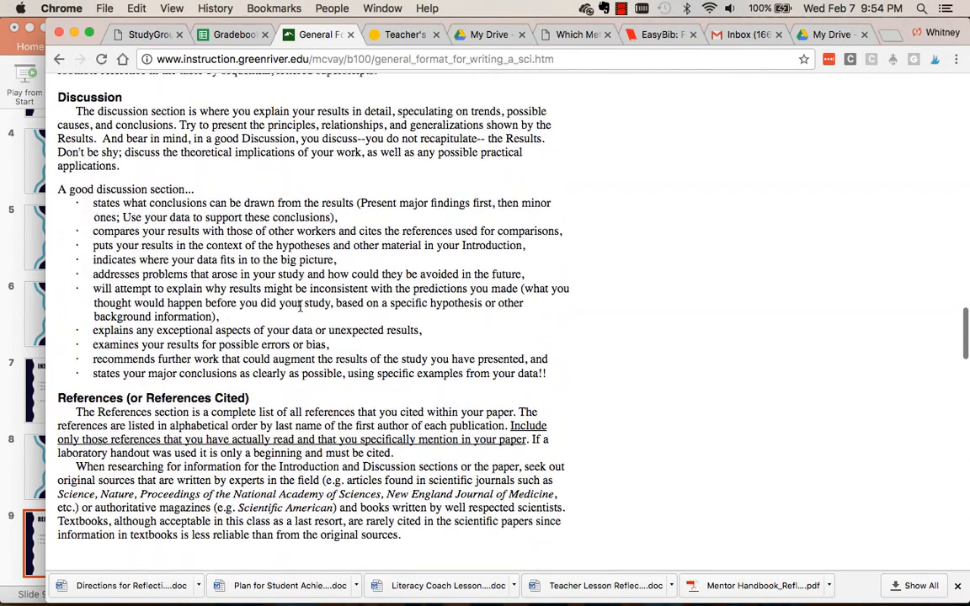
{"action": "scroll", "coordinate": [300, 307], "scroll_direction": "down", "scroll_amount": 7}
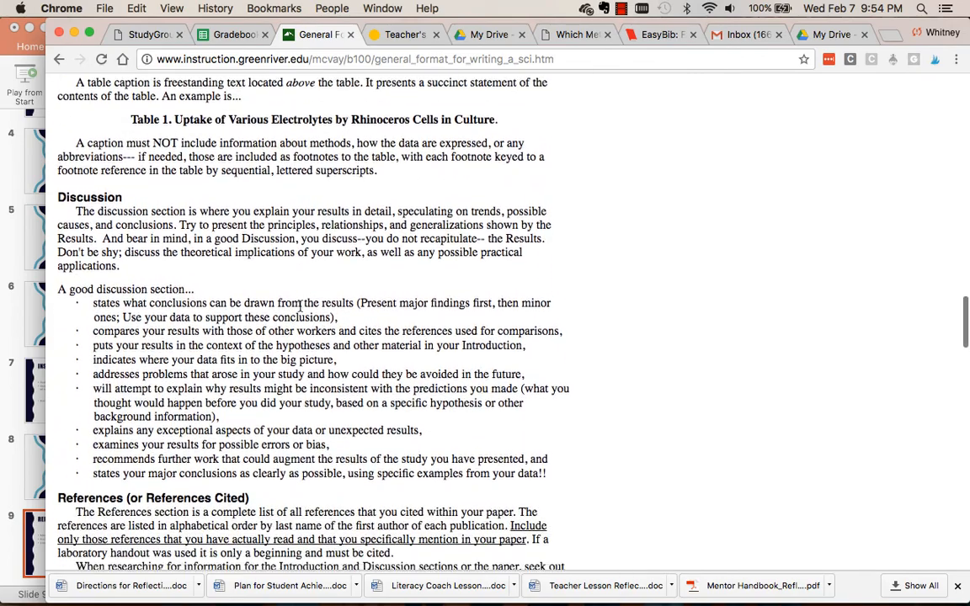
{"action": "scroll", "coordinate": [300, 307], "scroll_direction": "down", "scroll_amount": 12}
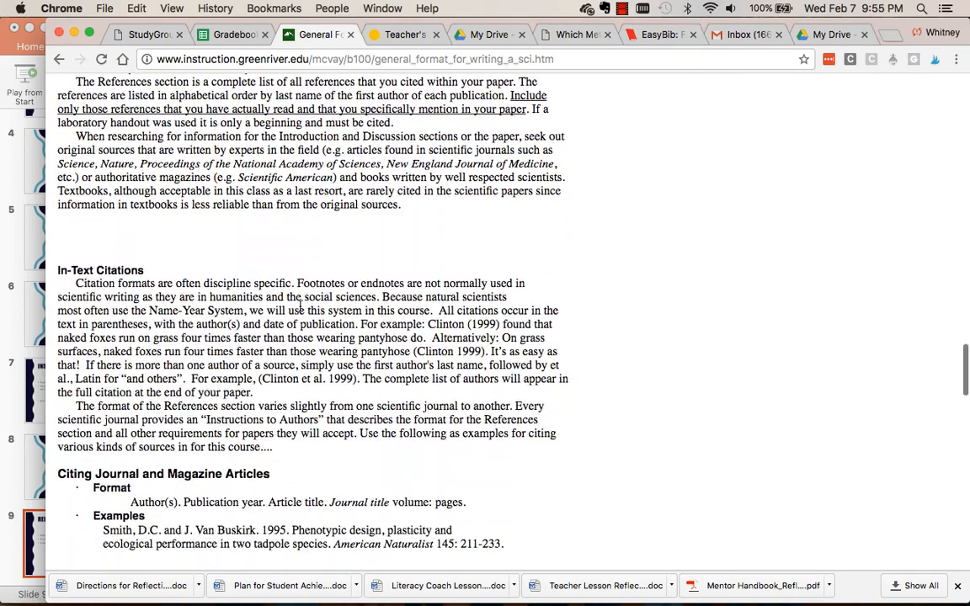
{"action": "scroll", "coordinate": [310, 300], "scroll_direction": "up", "scroll_amount": 11}
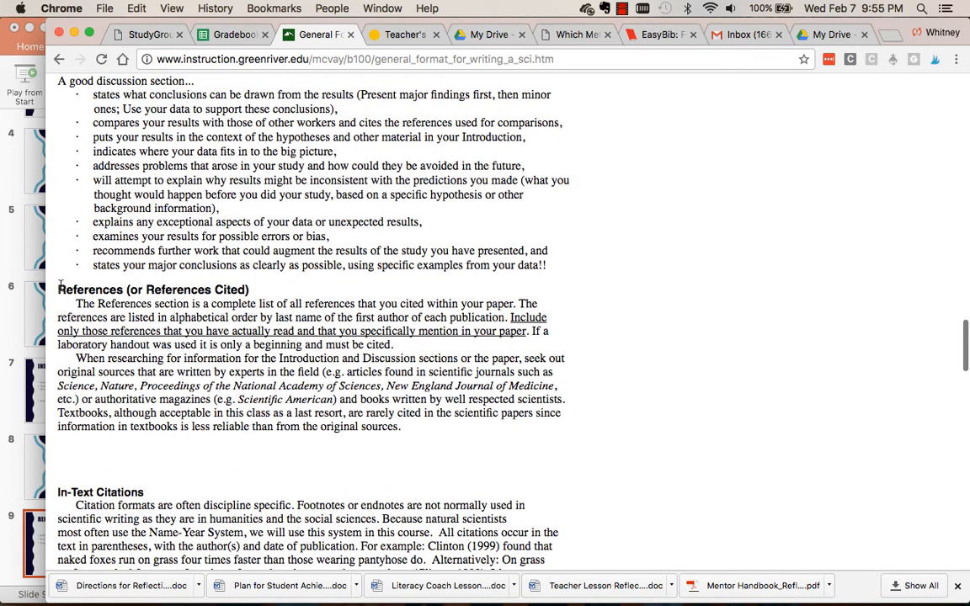
{"action": "left_click_drag", "start_coordinate": [57, 288], "coordinate": [221, 307]}
{"action": "scroll", "coordinate": [169, 299], "scroll_direction": "down", "scroll_amount": 6}
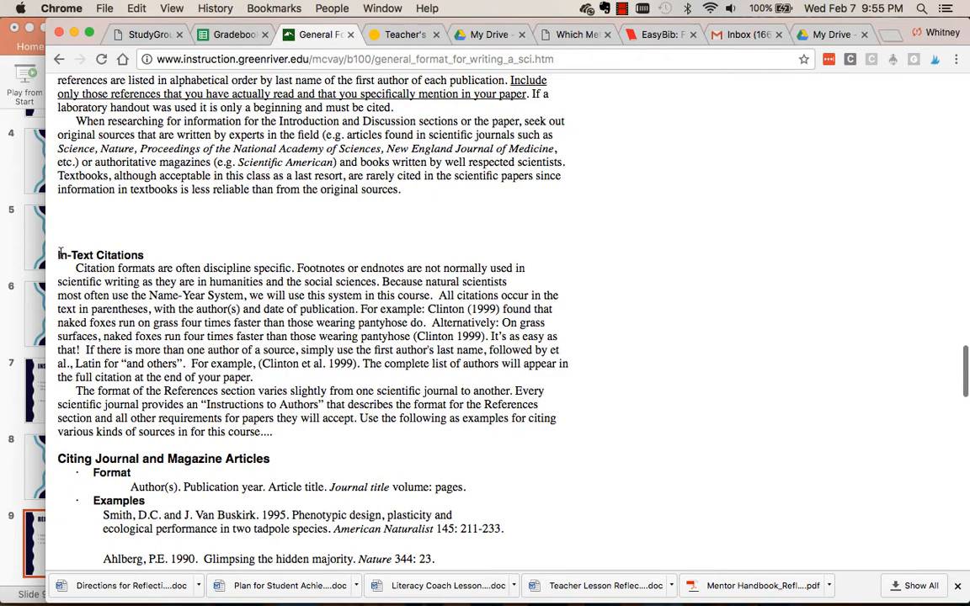
Examine the guide's rules for in-text citations and its citation formats for journals, magazines, books, book chapters and newspaper articles.
{"action": "left_click_drag", "start_coordinate": [59, 253], "coordinate": [139, 256]}
{"action": "scroll", "coordinate": [139, 260], "scroll_direction": "down", "scroll_amount": 7}
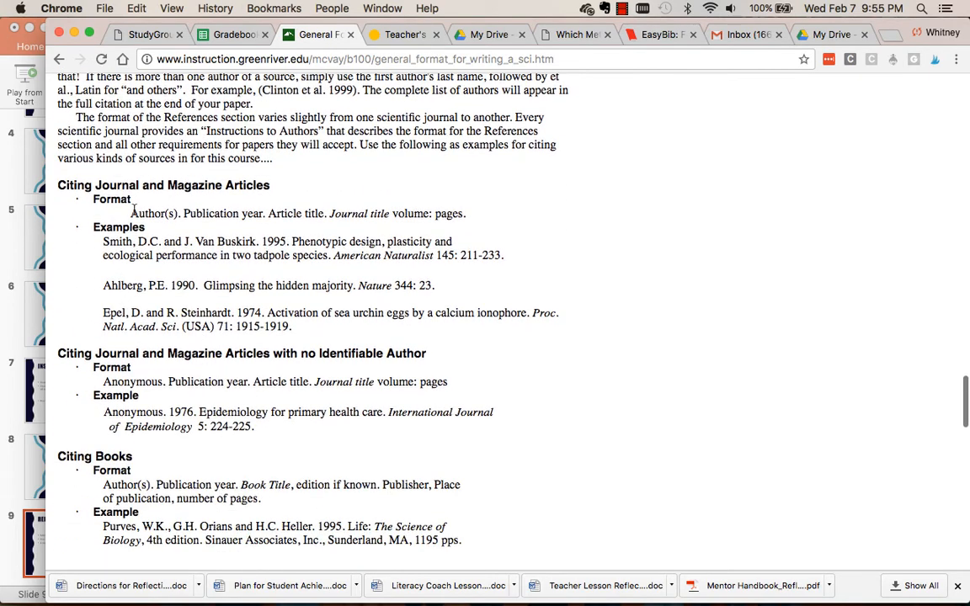
{"action": "left_click_drag", "start_coordinate": [132, 210], "coordinate": [467, 213]}
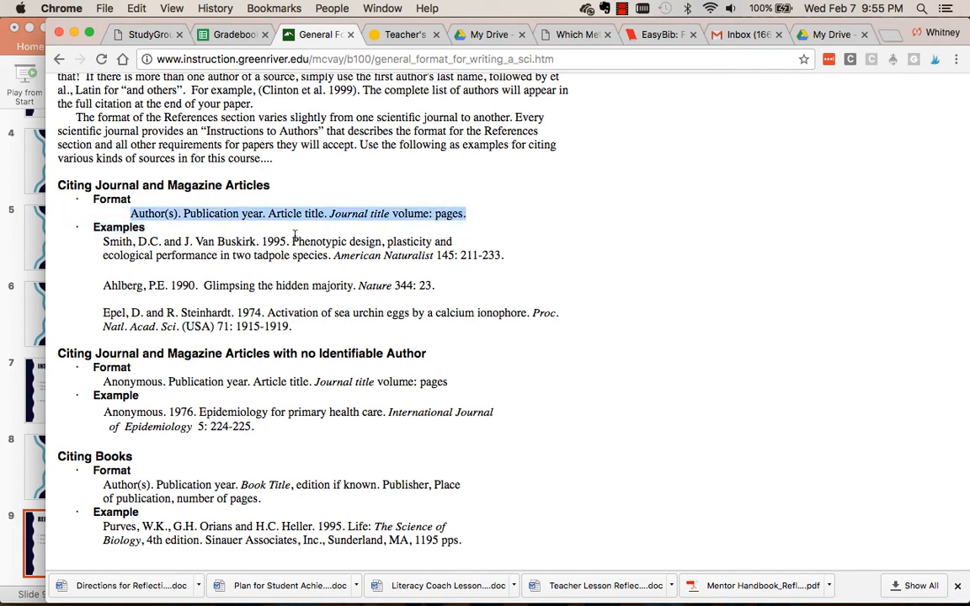
{"action": "left_click", "coordinate": [98, 163]}
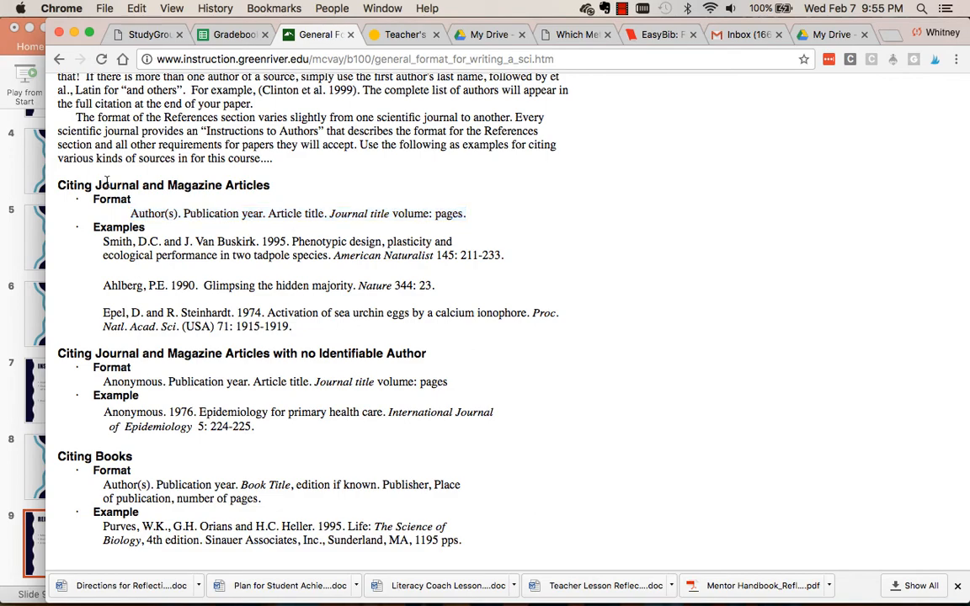
{"action": "left_click_drag", "start_coordinate": [99, 183], "coordinate": [197, 180]}
{"action": "scroll", "coordinate": [212, 253], "scroll_direction": "down", "scroll_amount": 4}
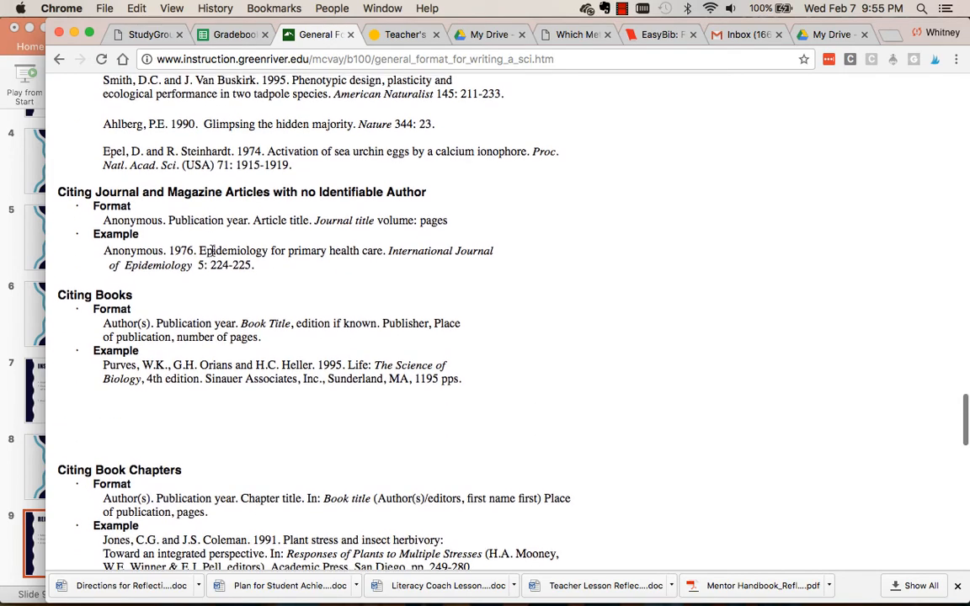
{"action": "double_click", "coordinate": [126, 295]}
{"action": "scroll", "coordinate": [135, 412], "scroll_direction": "down", "scroll_amount": 6}
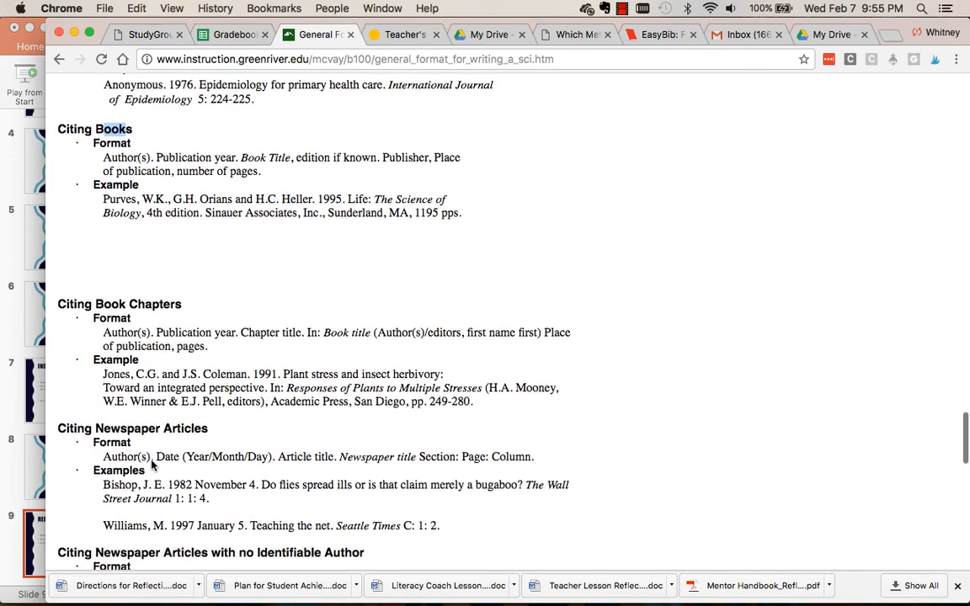
{"action": "scroll", "coordinate": [220, 404], "scroll_direction": "down", "scroll_amount": 5}
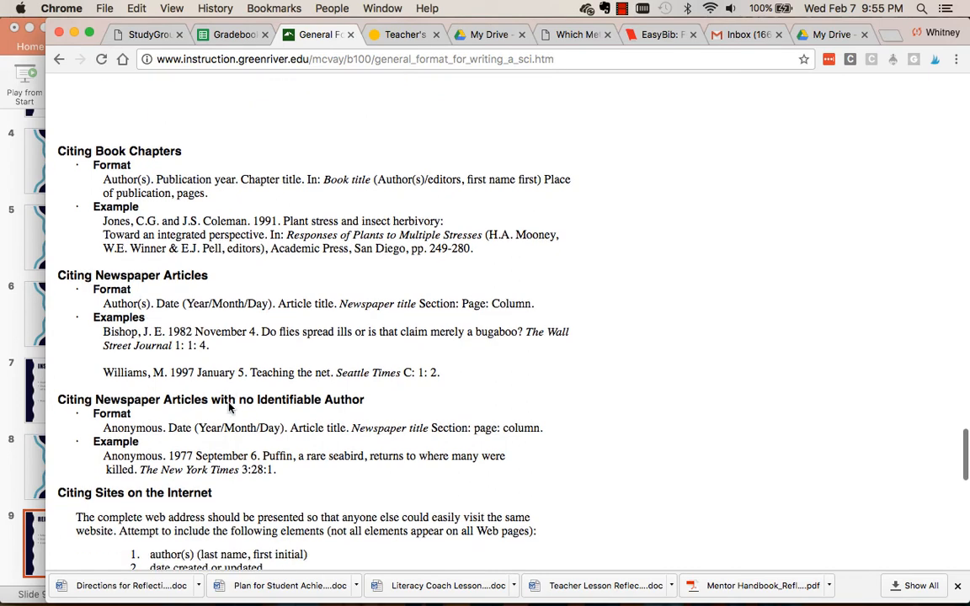
Copy the guide's Internet site citation format to the top of the Word document's References page and delete all the other reference entries.
{"action": "scroll", "coordinate": [229, 408], "scroll_direction": "down", "scroll_amount": 2}
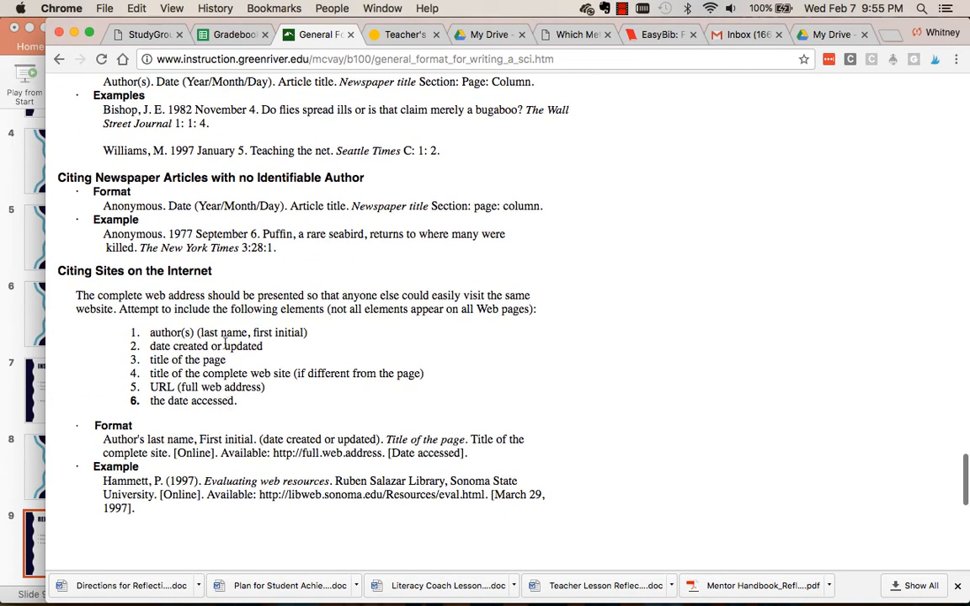
{"action": "left_click_drag", "start_coordinate": [107, 268], "coordinate": [278, 389]}
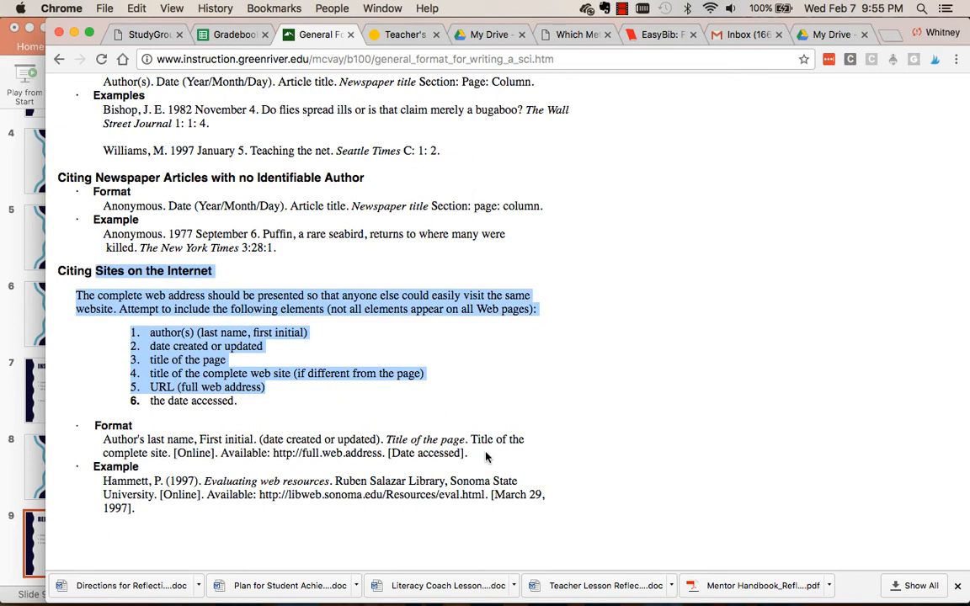
{"action": "left_click_drag", "start_coordinate": [468, 453], "coordinate": [99, 446]}
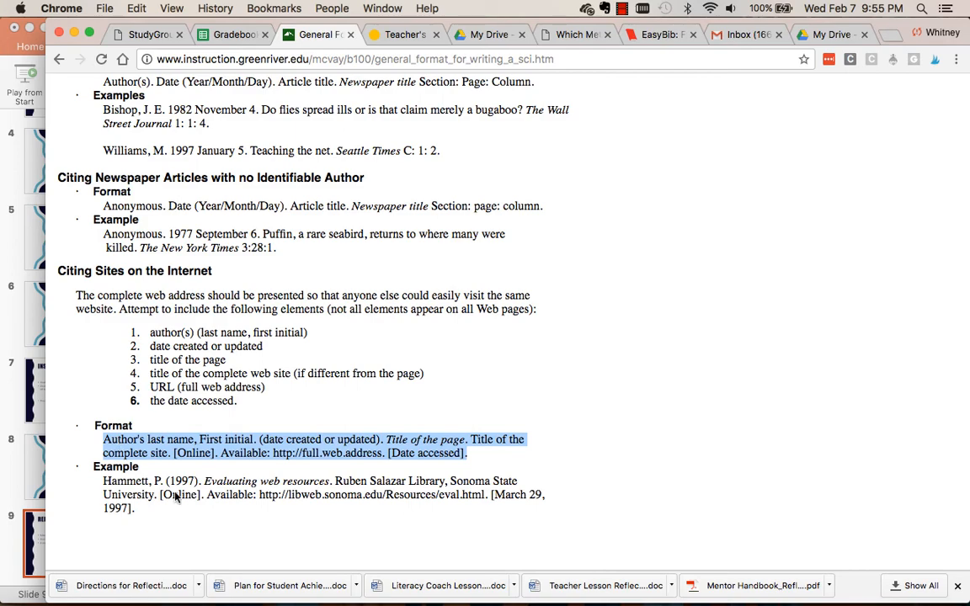
{"action": "left_click", "coordinate": [321, 596]}
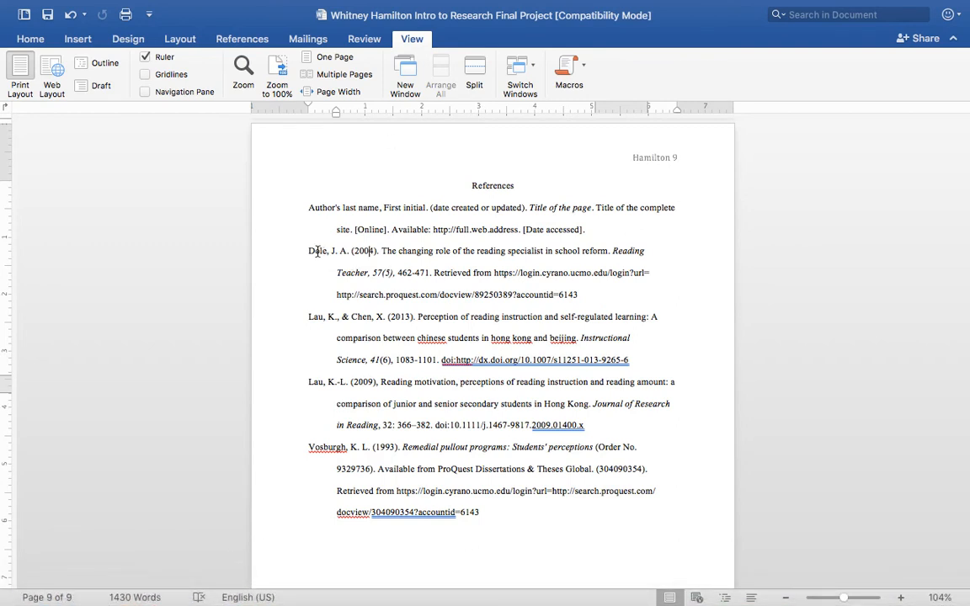
{"action": "mouse_move", "coordinate": [309, 251]}
{"action": "left_mouse_down"}
{"action": "mouse_move", "coordinate": [396, 272]}
{"action": "mouse_move", "coordinate": [438, 438]}
{"action": "mouse_move", "coordinate": [497, 510]}
{"action": "mouse_move", "coordinate": [325, 381]}
{"action": "mouse_move", "coordinate": [380, 284]}
{"action": "mouse_move", "coordinate": [303, 256]}
{"action": "mouse_move", "coordinate": [310, 254]}
{"action": "left_mouse_up"}
{"action": "key", "text": "BackSpace"}
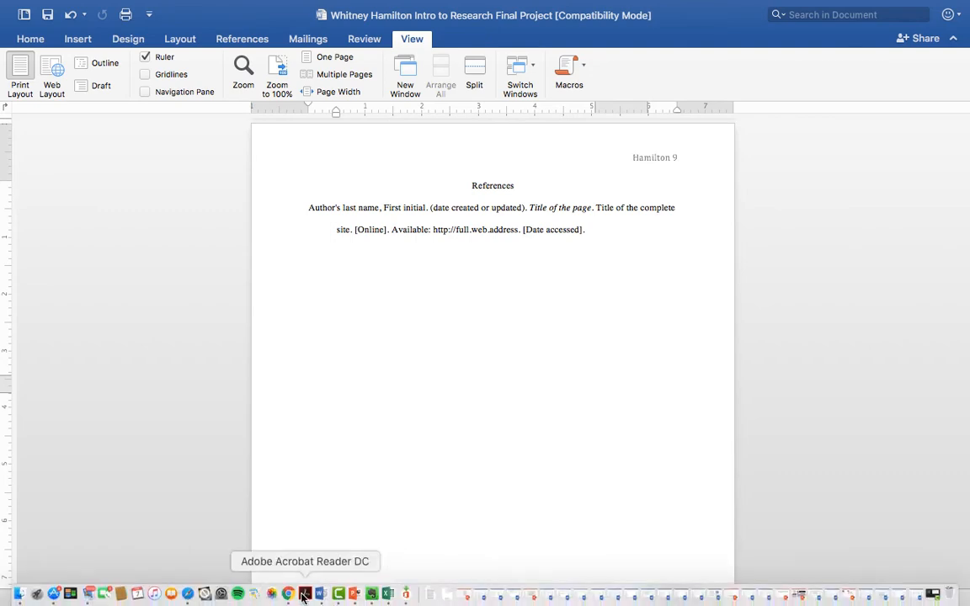
Switch to Chrome and examine the "Which Metal Best Conducts Electricity?" article from beginning to end for an author name and date.
{"action": "left_click", "coordinate": [288, 584]}
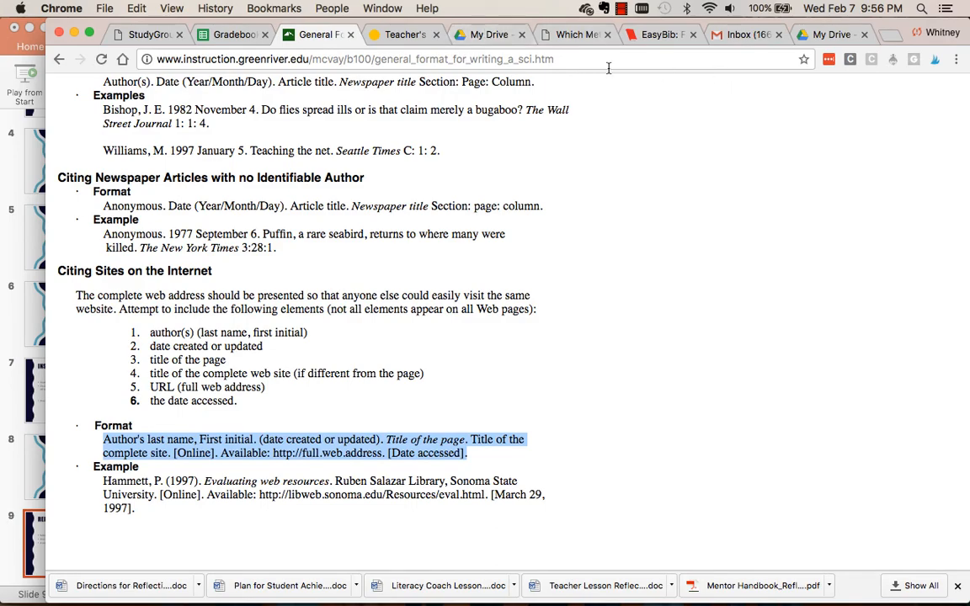
{"action": "left_click", "coordinate": [563, 34]}
{"action": "scroll", "coordinate": [503, 230], "scroll_direction": "up", "scroll_amount": 10}
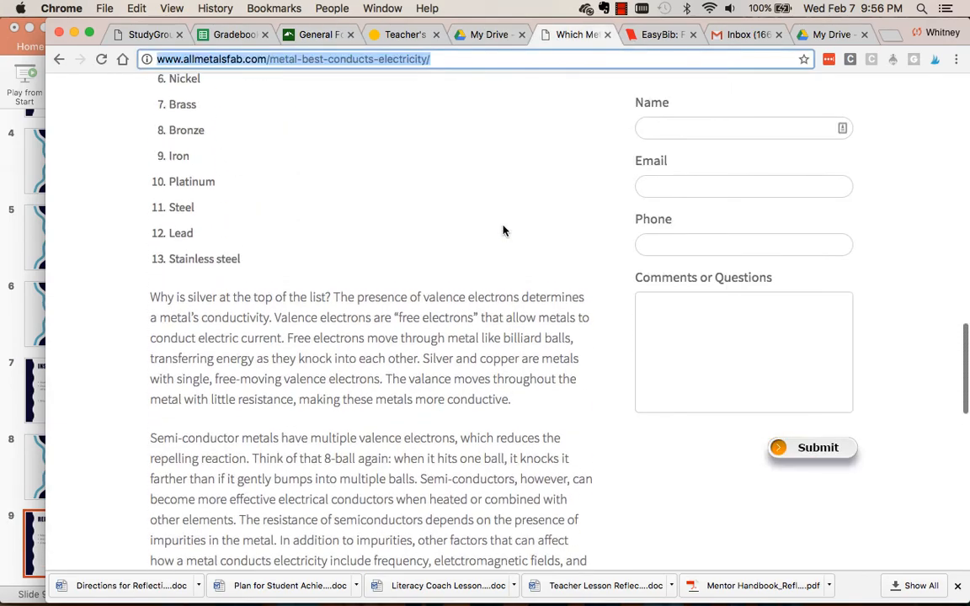
{"action": "scroll", "coordinate": [503, 230], "scroll_direction": "up", "scroll_amount": 15}
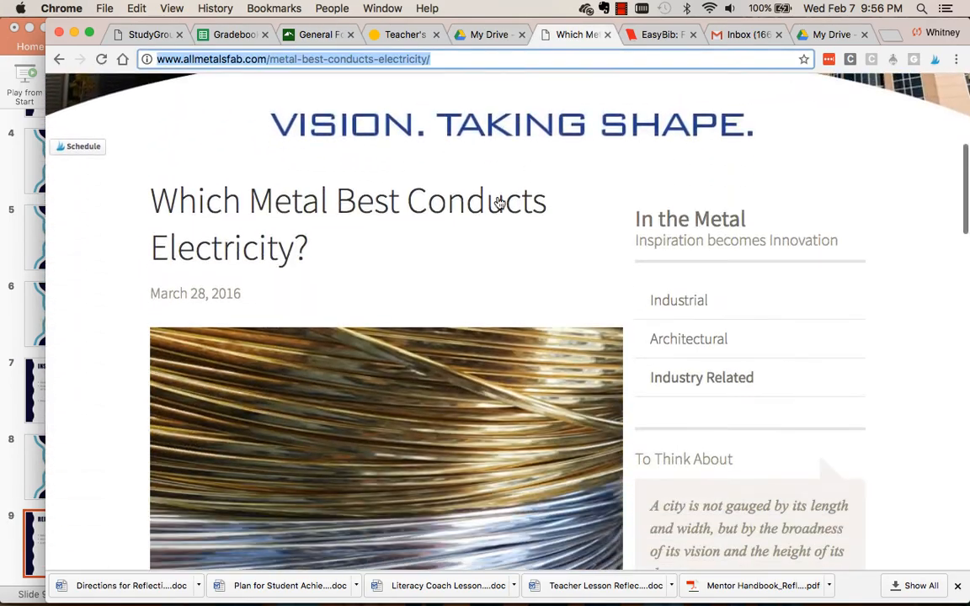
{"action": "scroll", "coordinate": [499, 203], "scroll_direction": "down", "scroll_amount": 1}
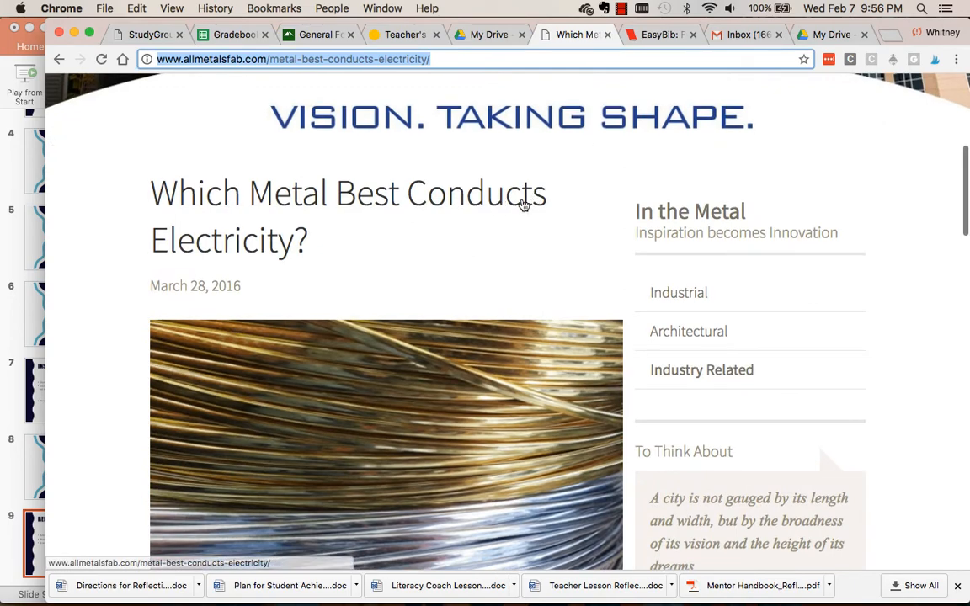
{"action": "scroll", "coordinate": [497, 244], "scroll_direction": "down", "scroll_amount": 1}
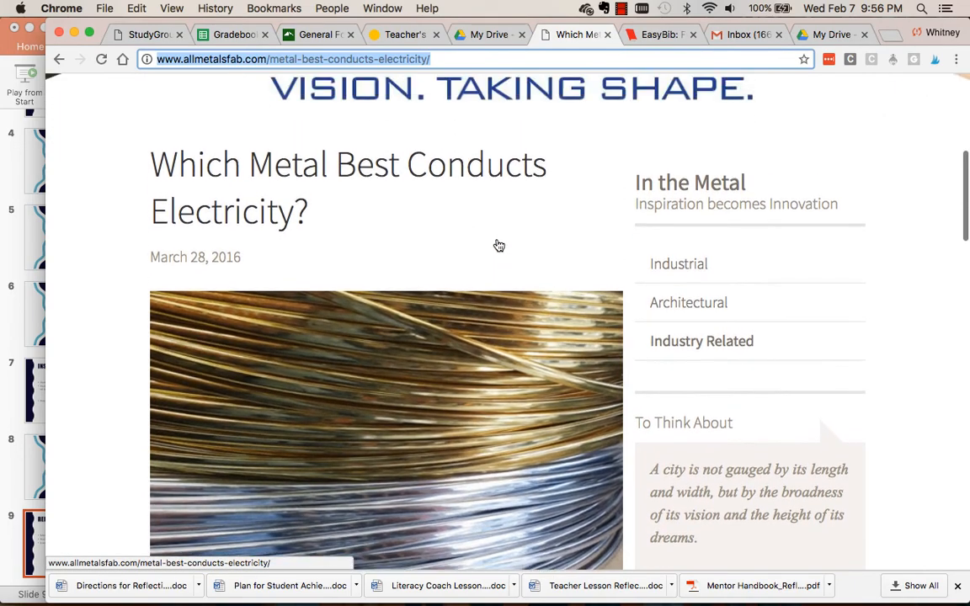
{"action": "scroll", "coordinate": [498, 245], "scroll_direction": "up", "scroll_amount": 3}
{"action": "scroll", "coordinate": [497, 244], "scroll_direction": "down", "scroll_amount": 10}
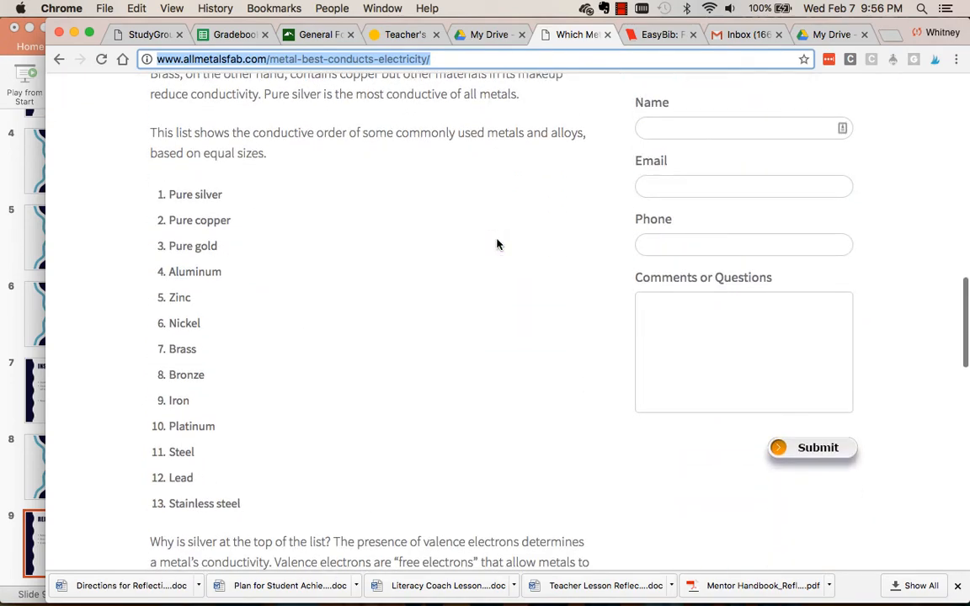
{"action": "scroll", "coordinate": [497, 244], "scroll_direction": "down", "scroll_amount": 8}
{"action": "scroll", "coordinate": [497, 242], "scroll_direction": "down", "scroll_amount": 6}
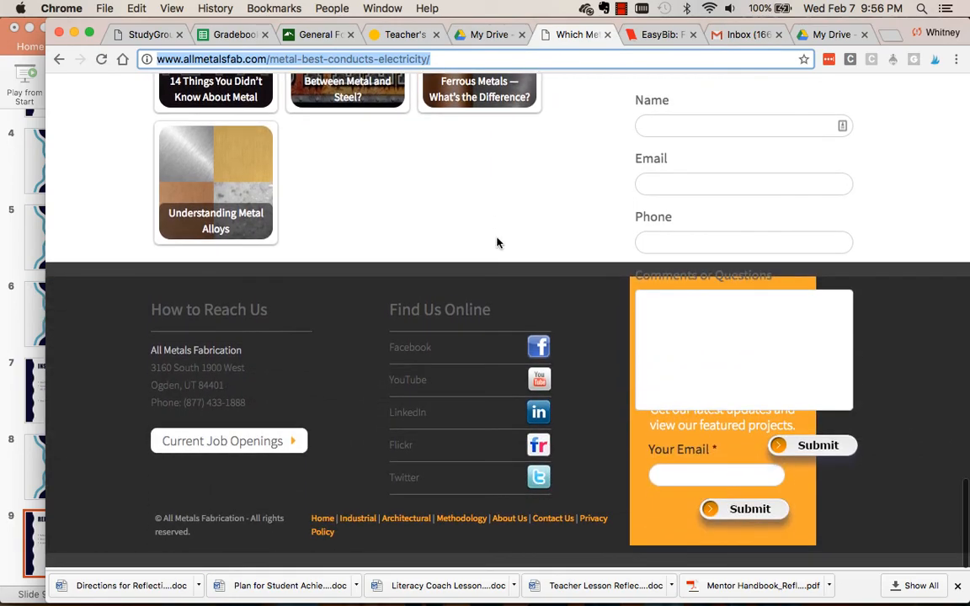
{"action": "scroll", "coordinate": [497, 243], "scroll_direction": "up", "scroll_amount": 12}
{"action": "scroll", "coordinate": [497, 242], "scroll_direction": "up", "scroll_amount": 10}
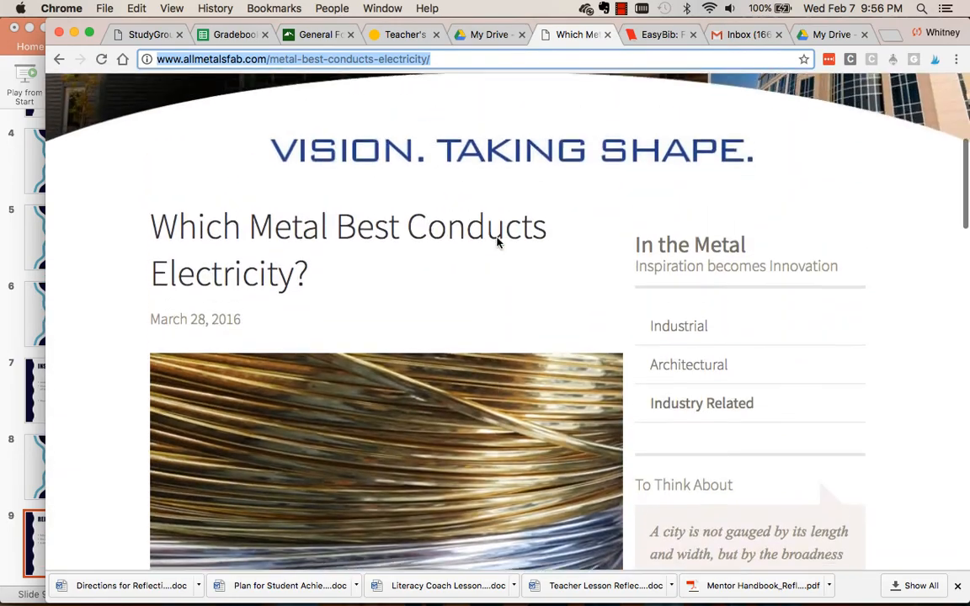
{"action": "scroll", "coordinate": [497, 243], "scroll_direction": "up", "scroll_amount": 3}
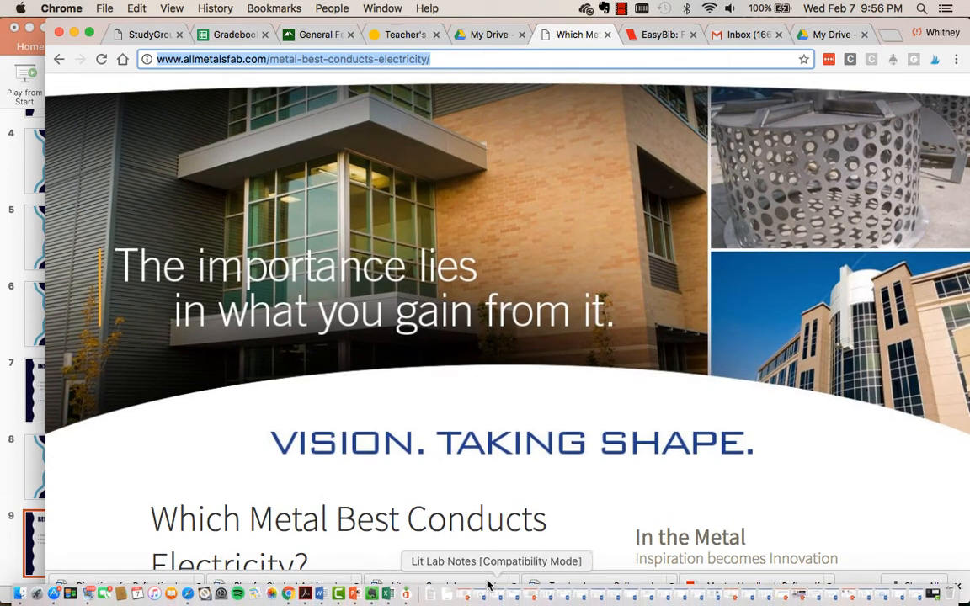
{"action": "scroll", "coordinate": [455, 530], "scroll_direction": "down", "scroll_amount": 4}
{"action": "scroll", "coordinate": [440, 511], "scroll_direction": "down", "scroll_amount": 4}
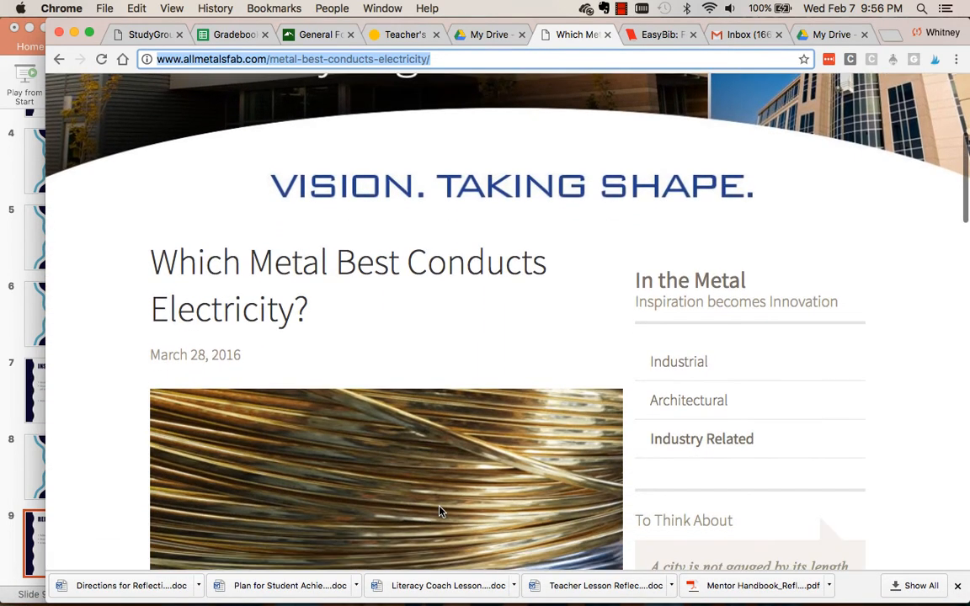
{"action": "scroll", "coordinate": [440, 471], "scroll_direction": "down", "scroll_amount": 15}
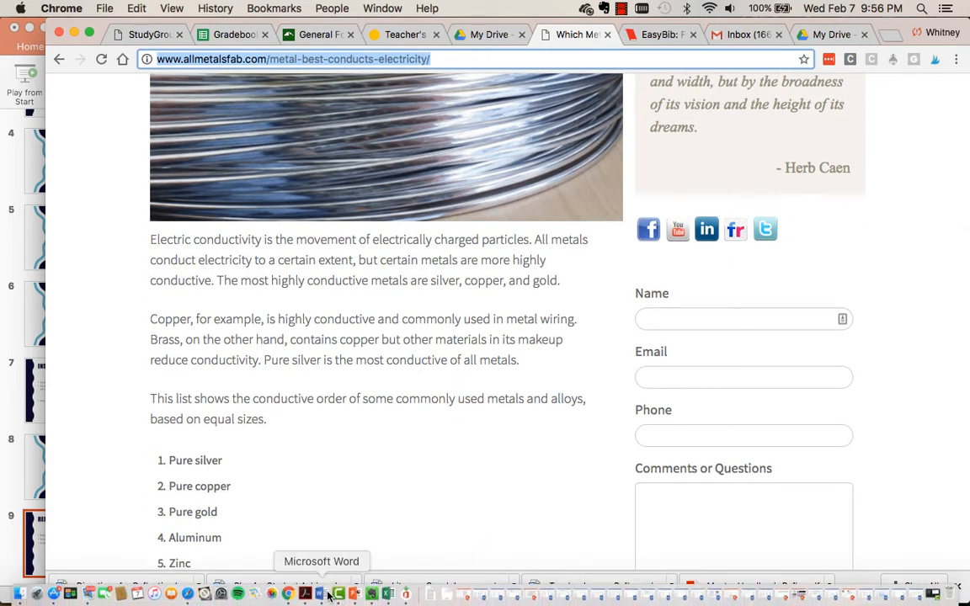
Switch to Word and delete the author's last name and first initial placeholder from the citation template.
{"action": "left_click", "coordinate": [323, 596]}
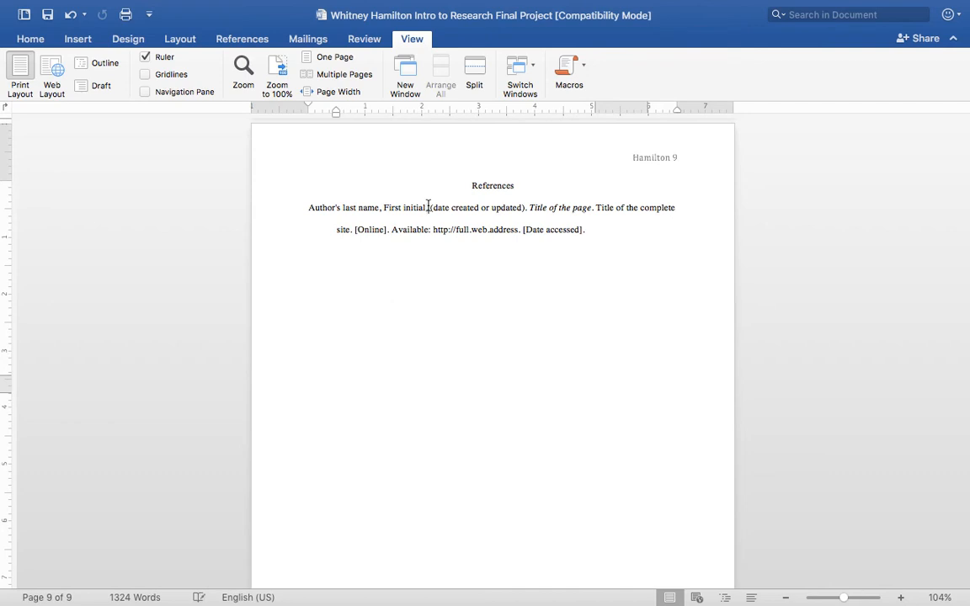
{"action": "left_click_drag", "start_coordinate": [429, 207], "coordinate": [305, 215]}
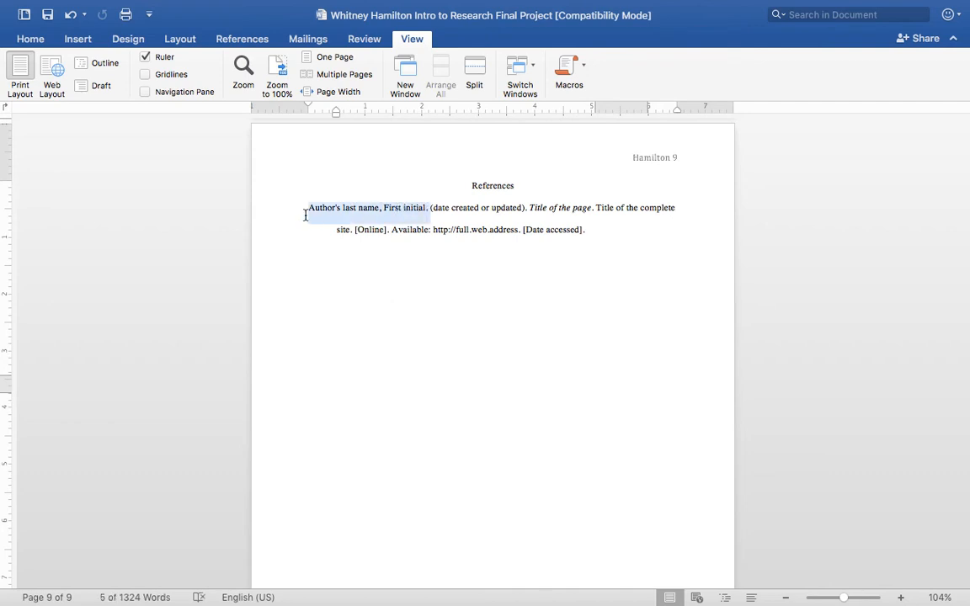
{"action": "key", "text": "BackSpace"}
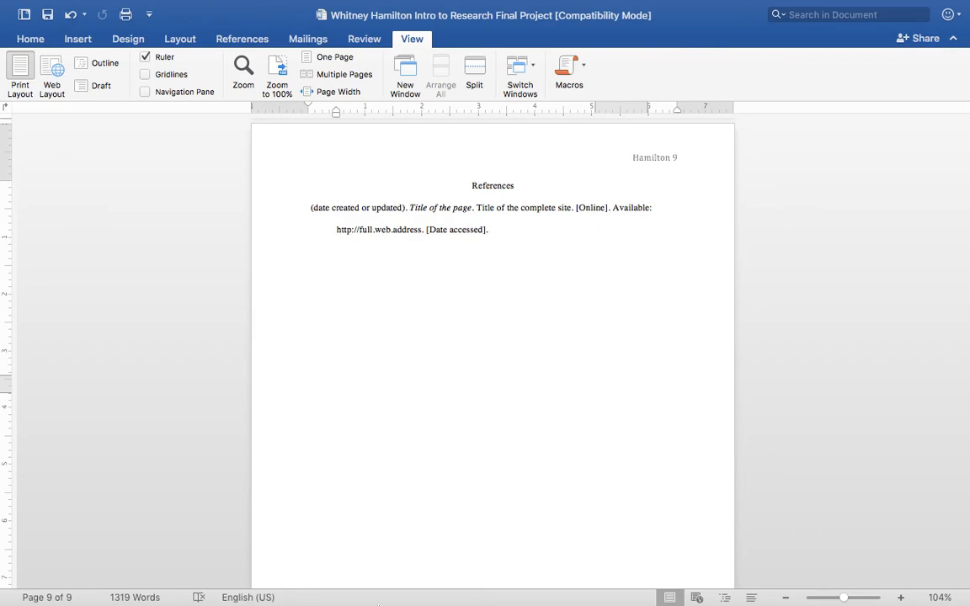
Look up the article's publication date in Chrome and replace the date placeholder in the Word citation with "March 28, 2018".
{"action": "left_click", "coordinate": [290, 590]}
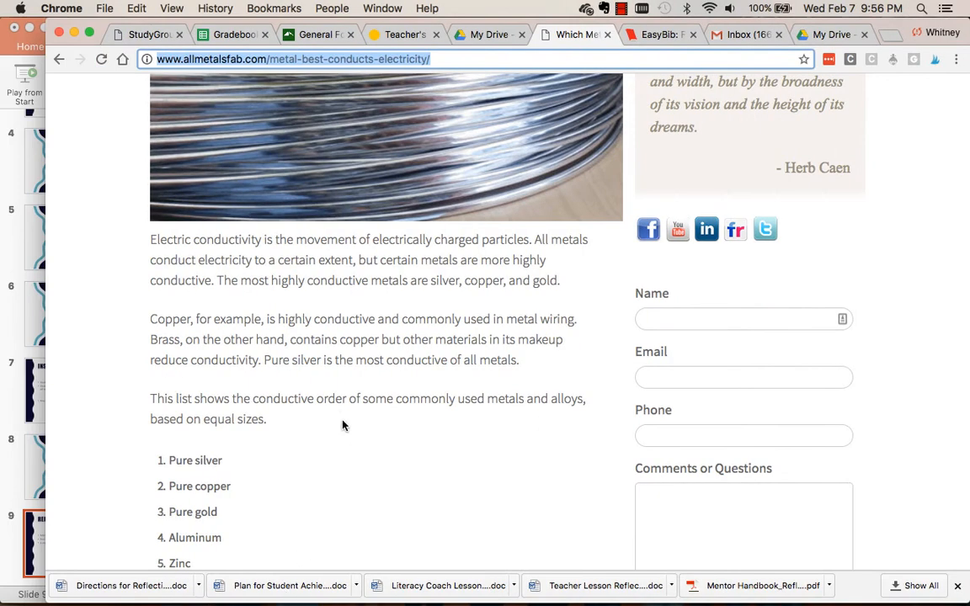
{"action": "scroll", "coordinate": [343, 425], "scroll_direction": "up", "scroll_amount": 10}
{"action": "scroll", "coordinate": [302, 366], "scroll_direction": "down", "scroll_amount": 4}
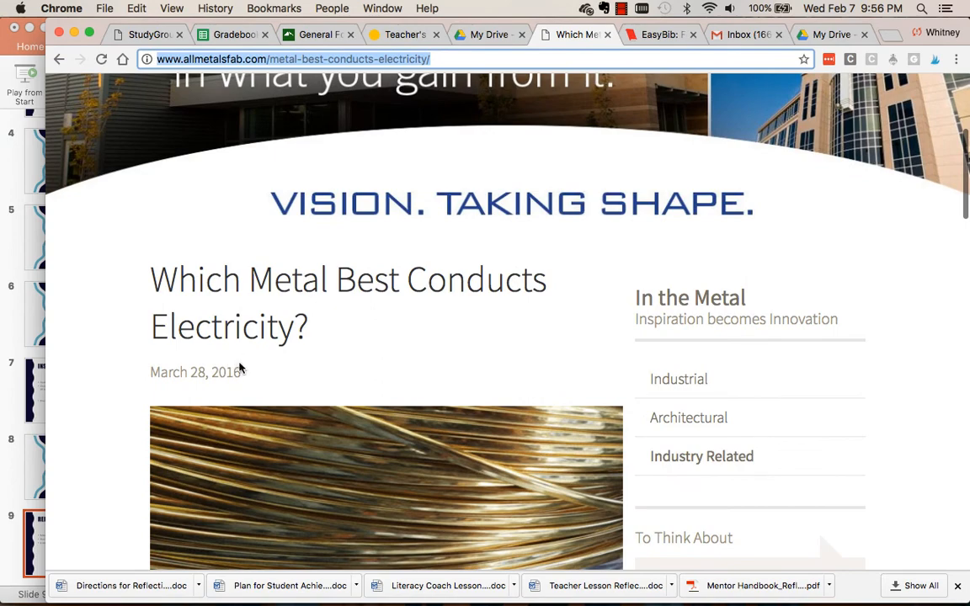
{"action": "left_click_drag", "start_coordinate": [240, 368], "coordinate": [159, 363]}
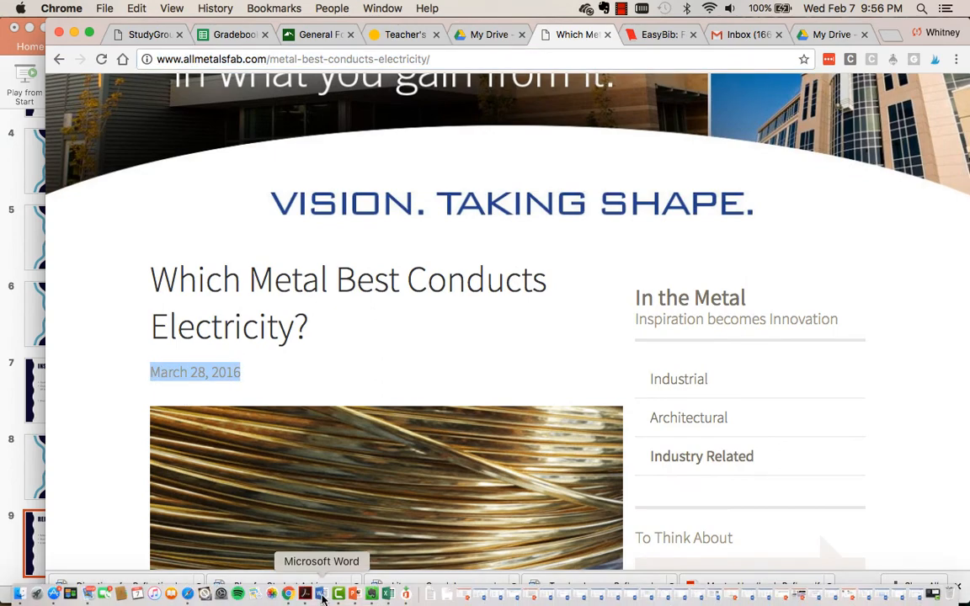
{"action": "left_click", "coordinate": [320, 595]}
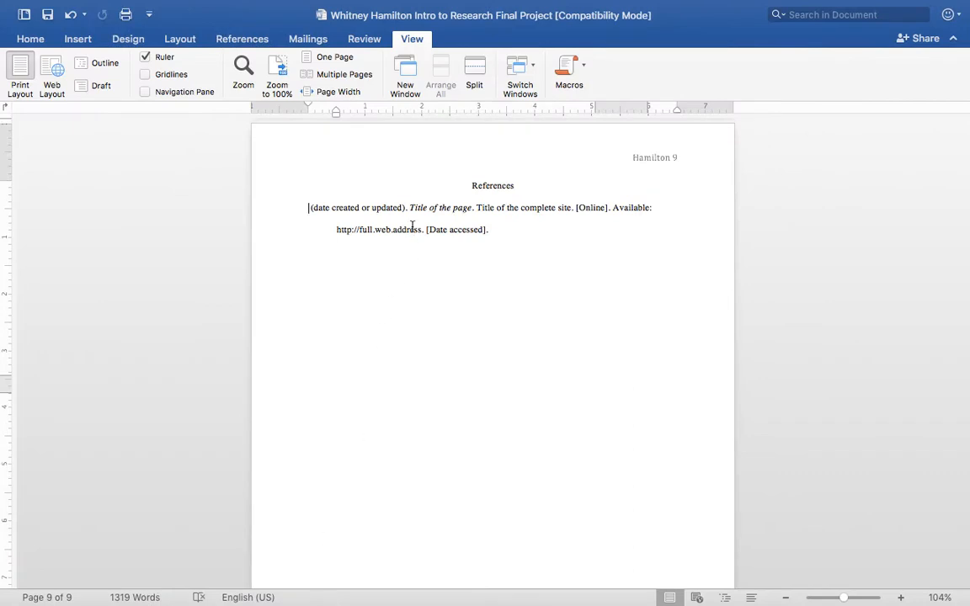
{"action": "key", "text": "BackSpace"}
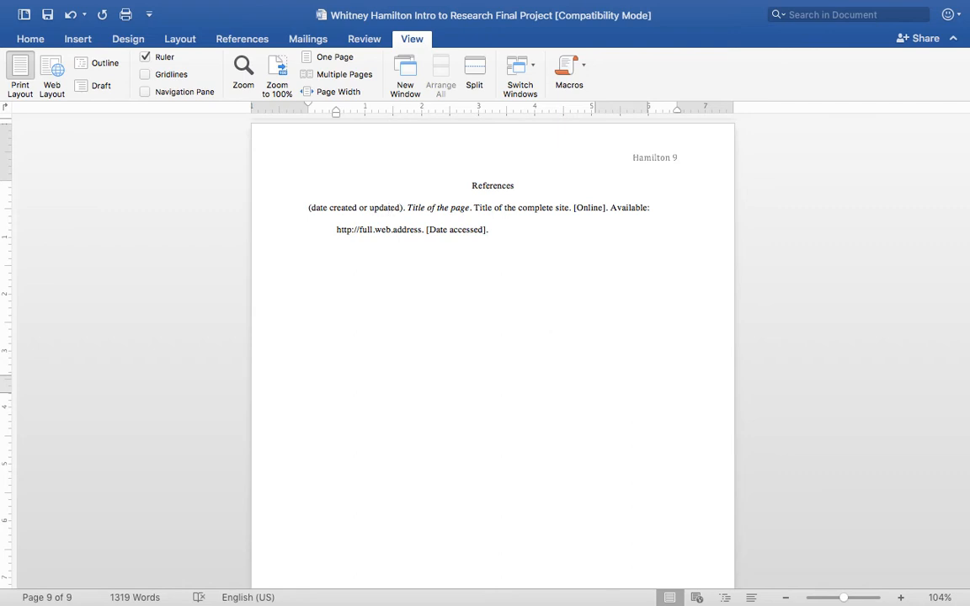
{"action": "key", "text": "BackSpace"}
{"action": "key", "text": "BackSpace"}
{"action": "key", "text": "BackSpace"}
{"action": "key", "text": "BackSpace"}
{"action": "key", "text": "BackSpace"}
{"action": "key", "text": "BackSpace"}
{"action": "key", "text": "BackSpace"}
{"action": "key", "text": "BackSpace"}
{"action": "key", "text": "BackSpace"}
{"action": "key", "text": "BackSpace"}
{"action": "key", "text": "BackSpace"}
{"action": "key", "text": "BackSpace"}
{"action": "key", "text": "BackSpace"}
{"action": "key", "text": "BackSpace"}
{"action": "key", "text": "BackSpace"}
{"action": "key", "text": "BackSpace"}
{"action": "key", "text": "BackSpace"}
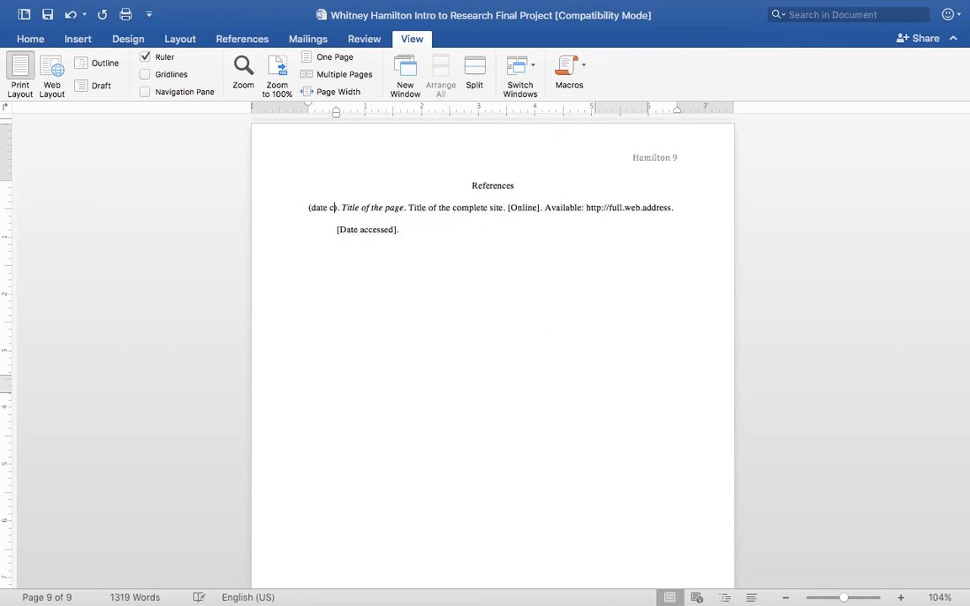
{"action": "key", "text": "BackSpace"}
{"action": "key", "text": "BackSpace"}
{"action": "key", "text": "BackSpace"}
{"action": "key", "text": "BackSpace"}
{"action": "key", "text": "BackSpace"}
{"action": "key", "text": "BackSpace"}
{"action": "type", "text": "March"}
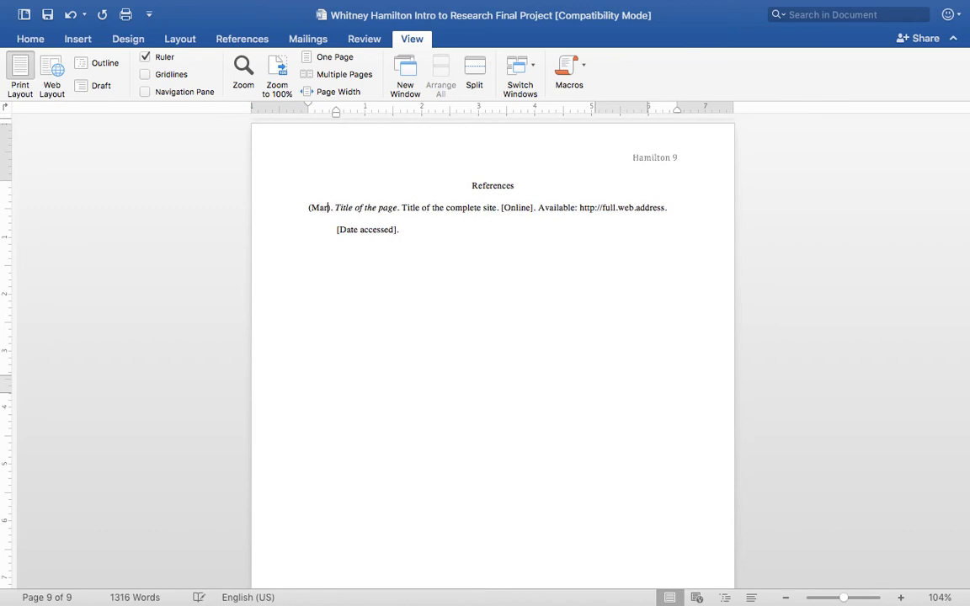
{"action": "type", "text": " 28, "}
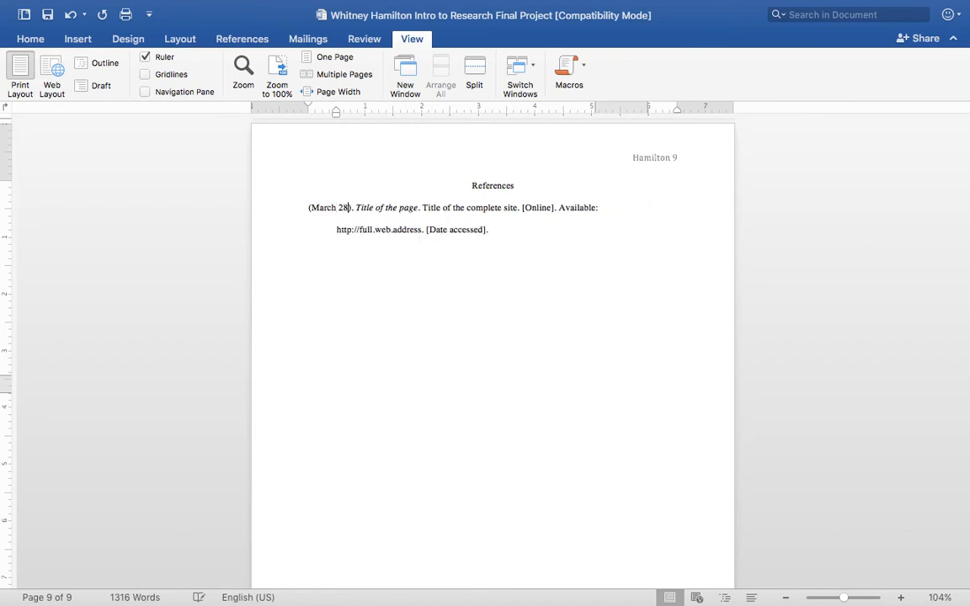
{"action": "type", "text": "2018"}
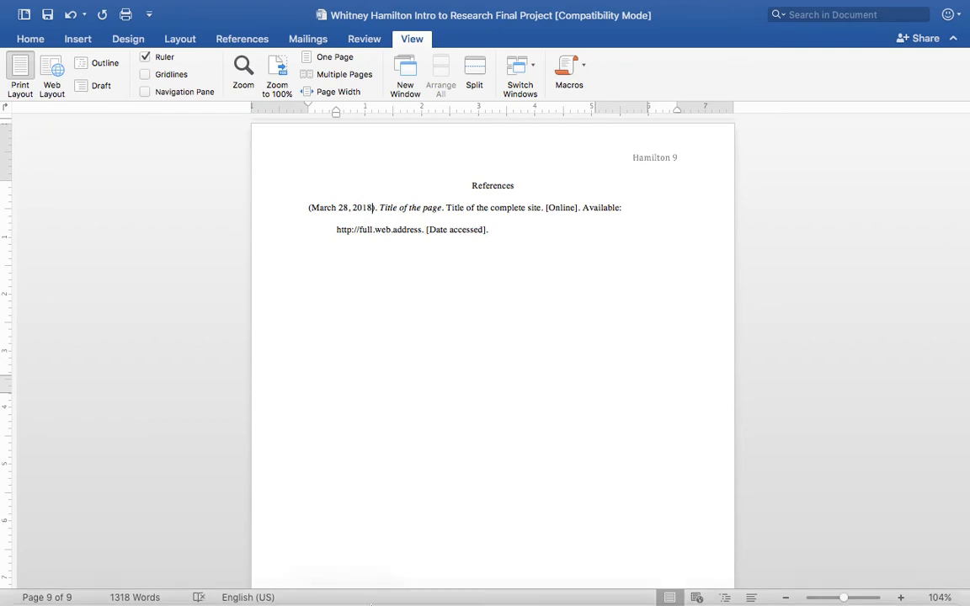
Recheck the article's publication date in Chrome and correct the year in the Word citation to 2016.
{"action": "left_click", "coordinate": [290, 599]}
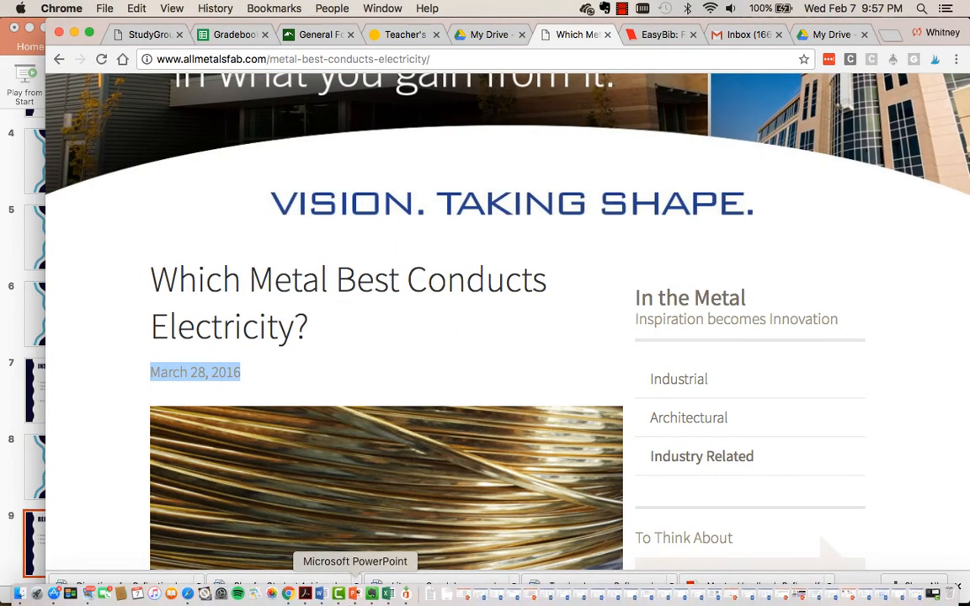
{"action": "left_click", "coordinate": [321, 590]}
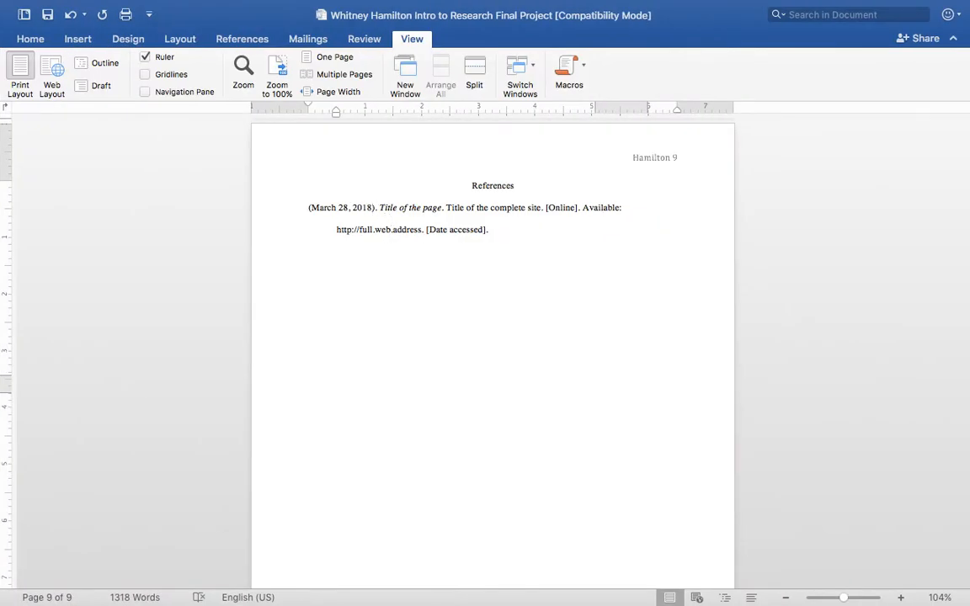
{"action": "key", "text": "BackSpace"}
{"action": "type", "text": "6"}
Look up the article's title in Chrome and start replacing the page title placeholder in the Word citation with "What Metal".
{"action": "left_click_drag", "start_coordinate": [440, 207], "coordinate": [416, 210]}
{"action": "mouse_move", "coordinate": [370, 595]}
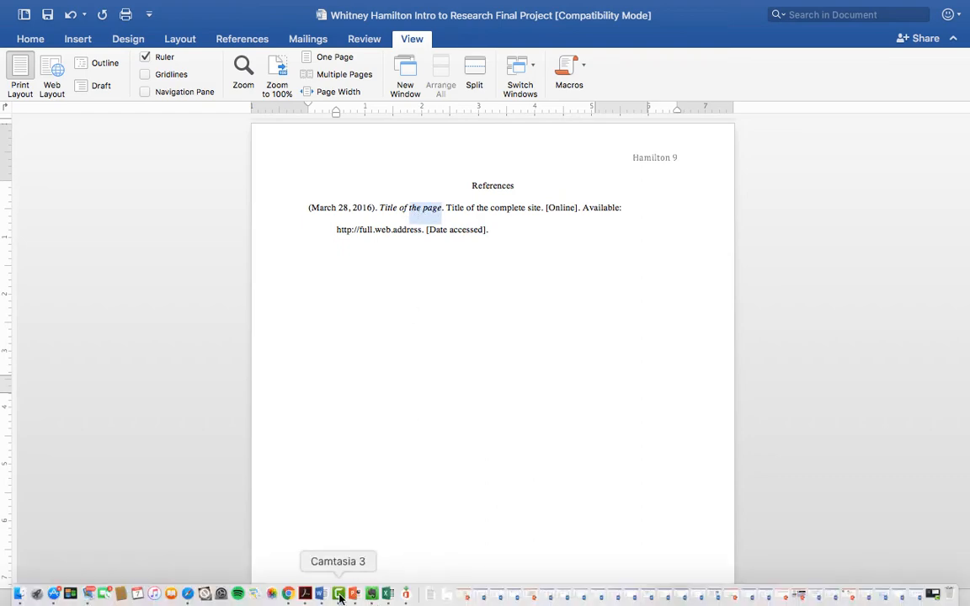
{"action": "left_click", "coordinate": [288, 595]}
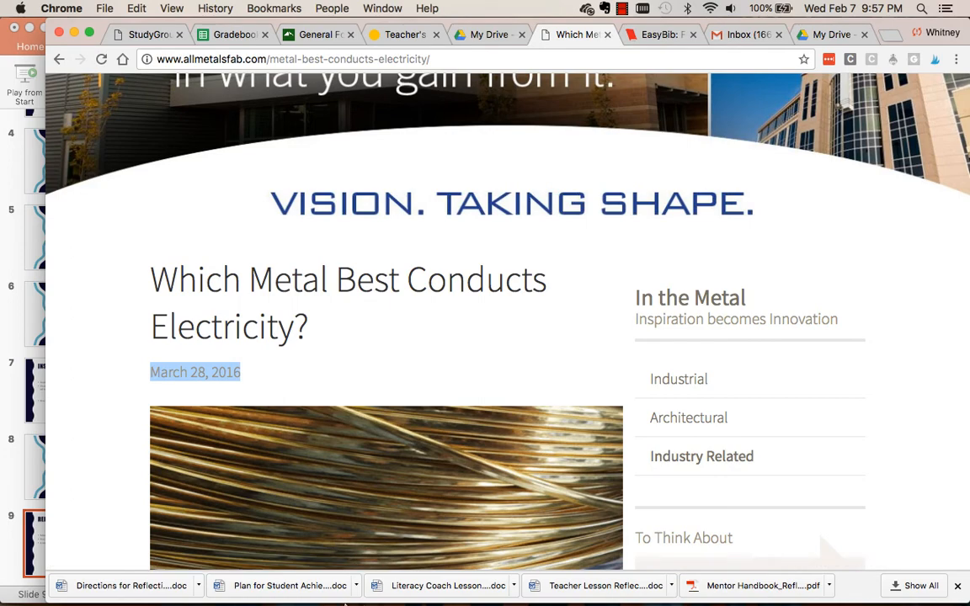
{"action": "left_click", "coordinate": [323, 594]}
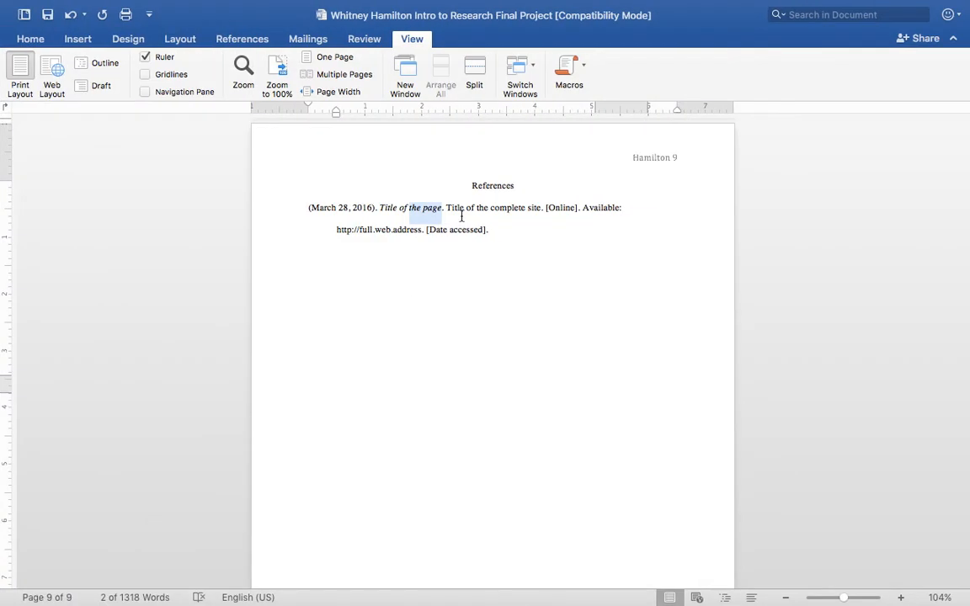
{"action": "key", "text": "BackSpace"}
{"action": "key", "text": "BackSpace"}
{"action": "key", "text": "BackSpace"}
{"action": "key", "text": "BackSpace"}
{"action": "key", "text": "BackSpace"}
{"action": "key", "text": "BackSpace"}
{"action": "key", "text": "BackSpace"}
{"action": "key", "text": "BackSpace"}
{"action": "key", "text": "BackSpace"}
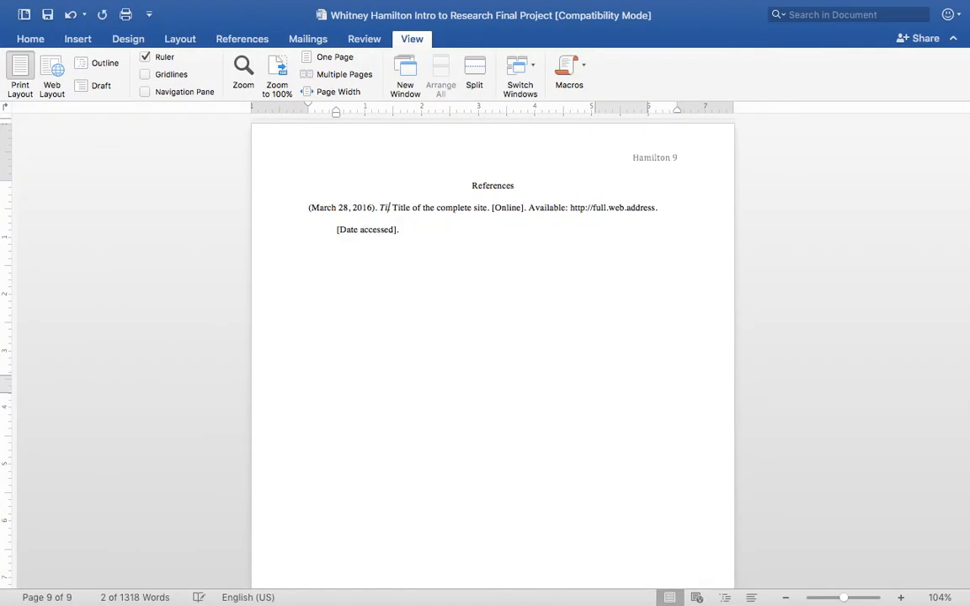
{"action": "key", "text": "BackSpace"}
{"action": "type", "text": "What Meta"}
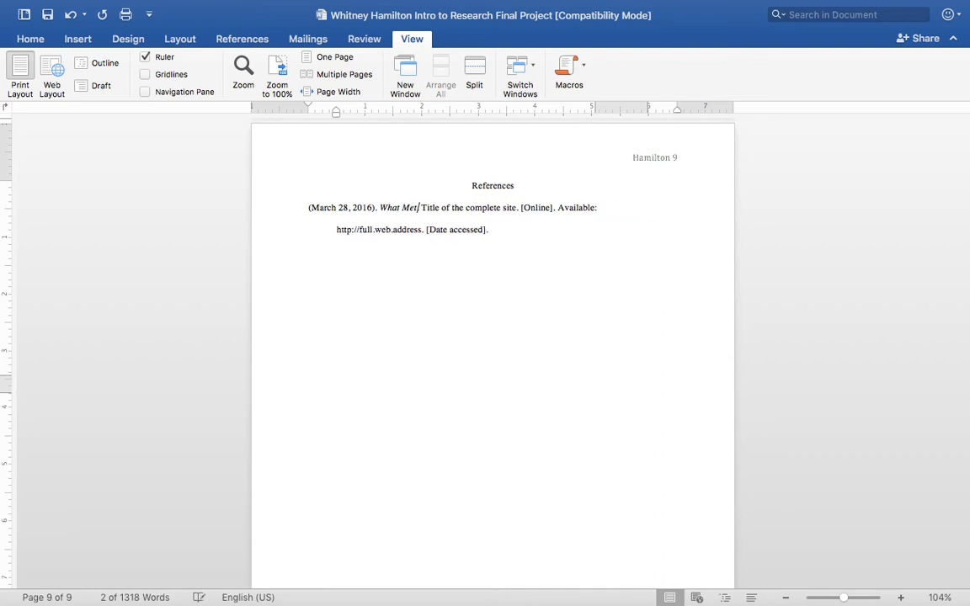
{"action": "type", "text": "l"}
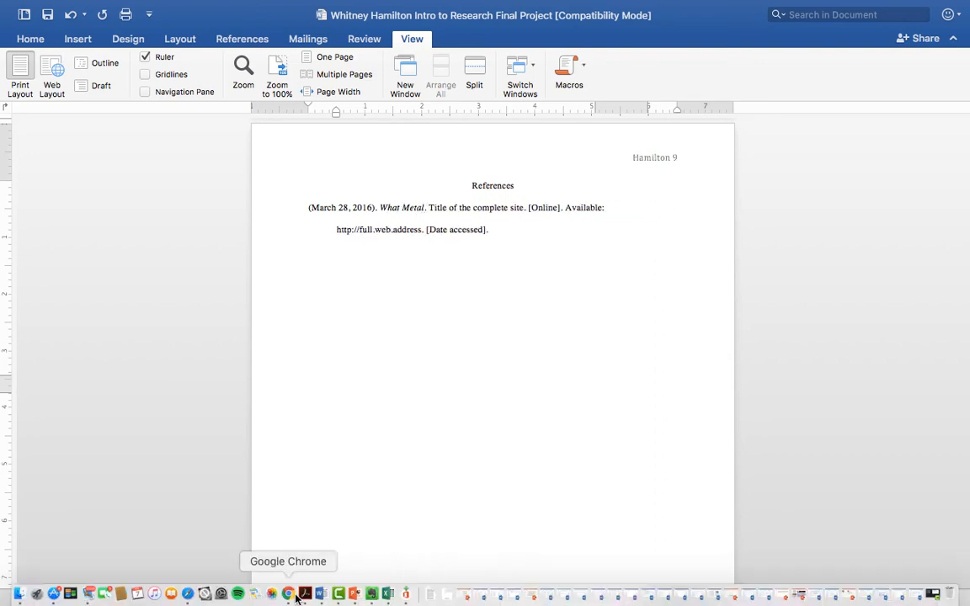
Recheck the article's title in Chrome and complete the page title in the Word citation as "What Metal Best Conducts Electricity.".
{"action": "left_click", "coordinate": [288, 596]}
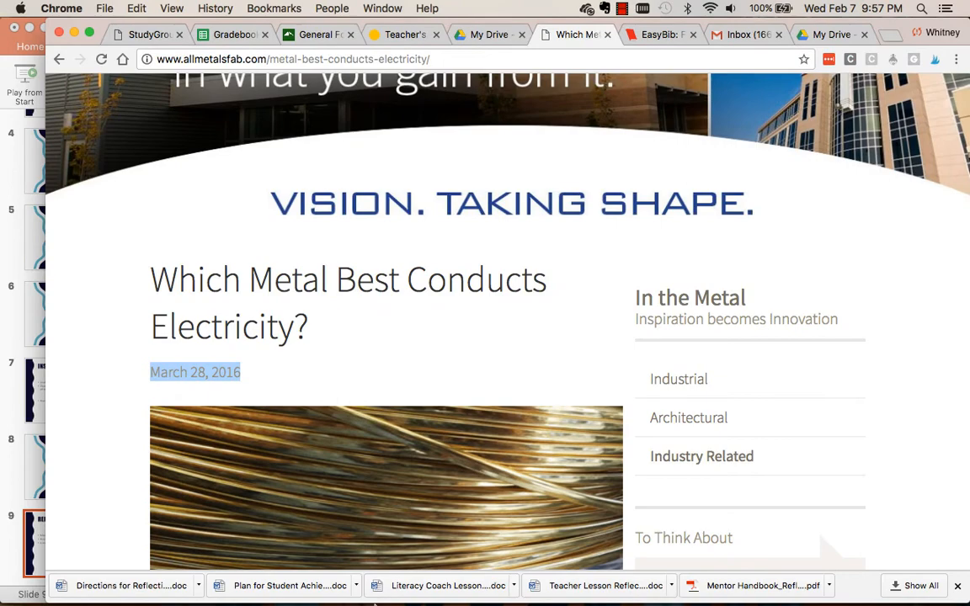
{"action": "left_click", "coordinate": [317, 597]}
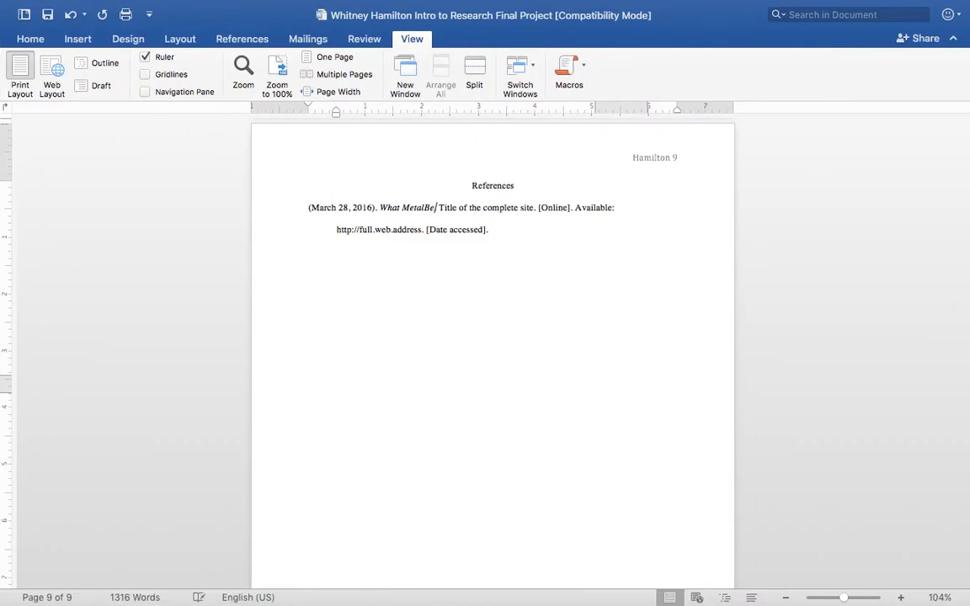
{"action": "key", "text": "BackSpace"}
{"action": "type", "text": "l Best "}
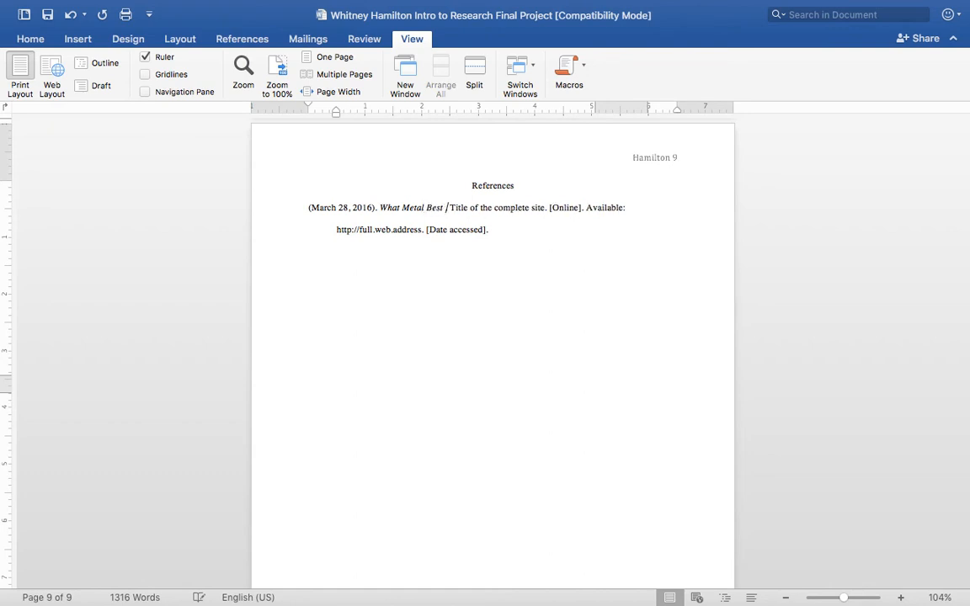
{"action": "type", "text": "Conducts"}
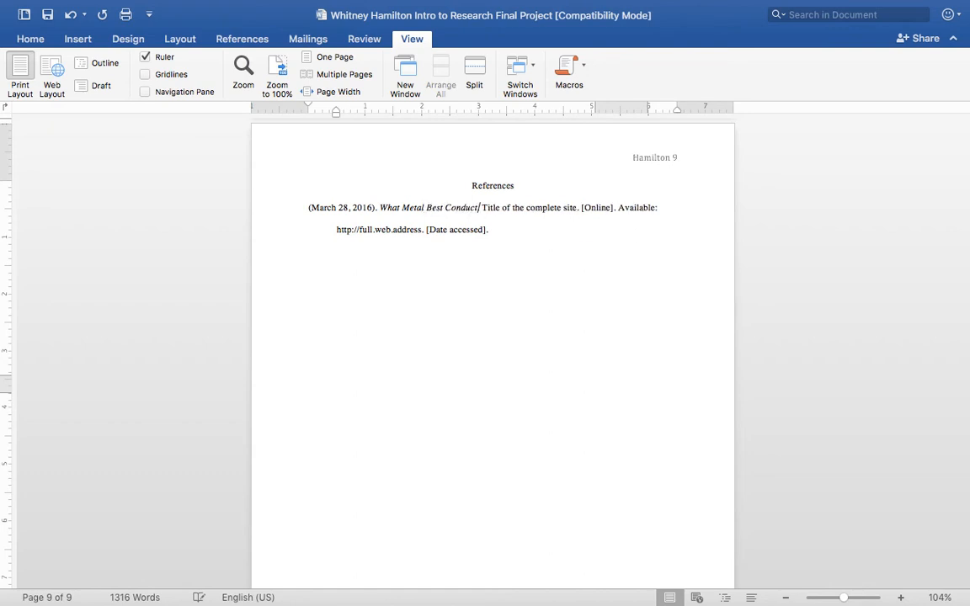
{"action": "type", "text": " Electir"}
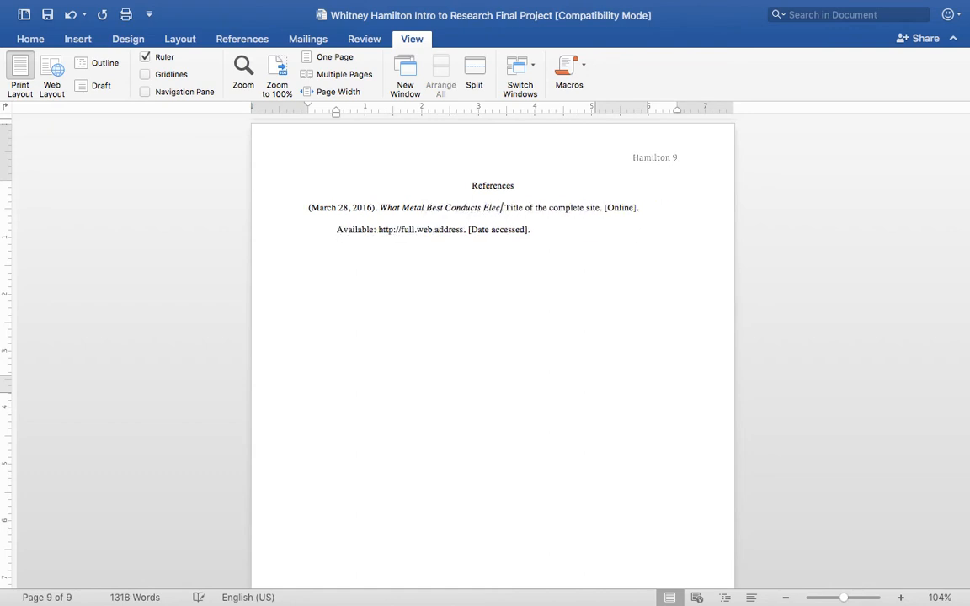
{"action": "type", "text": "cy"}
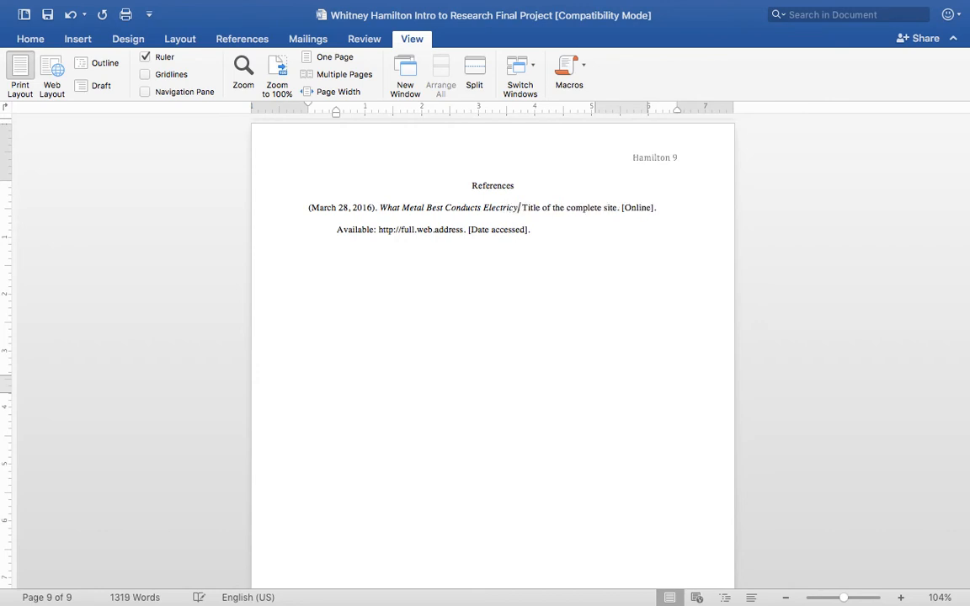
{"action": "key", "text": "BackSpace"}
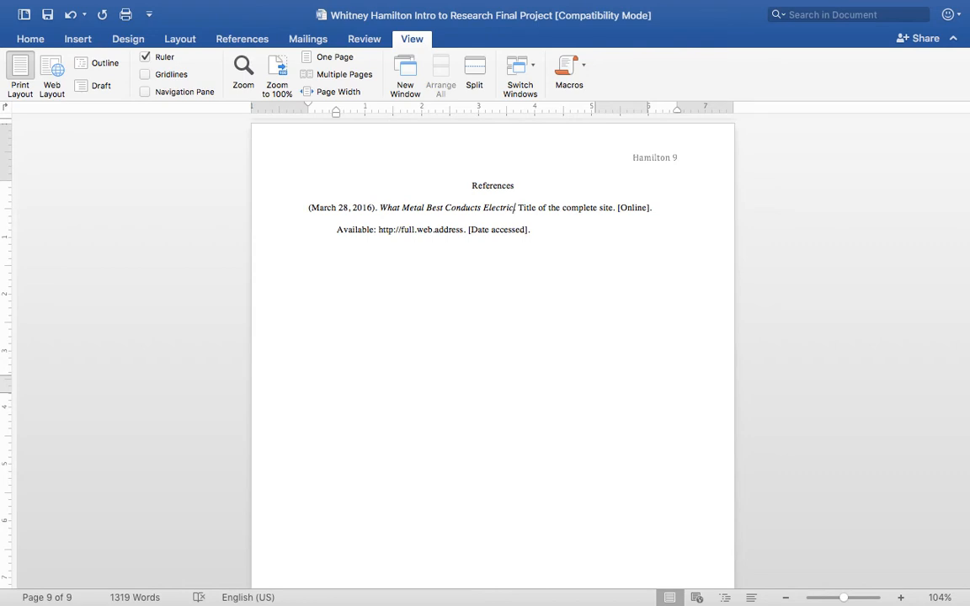
{"action": "key", "text": "BackSpace"}
{"action": "type", "text": "city"}
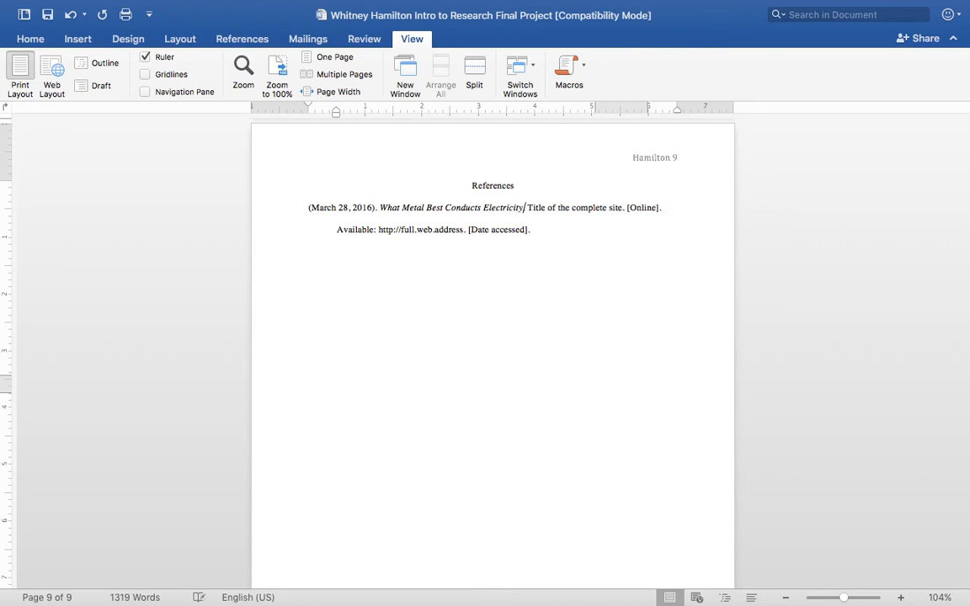
{"action": "type", "text": "."}
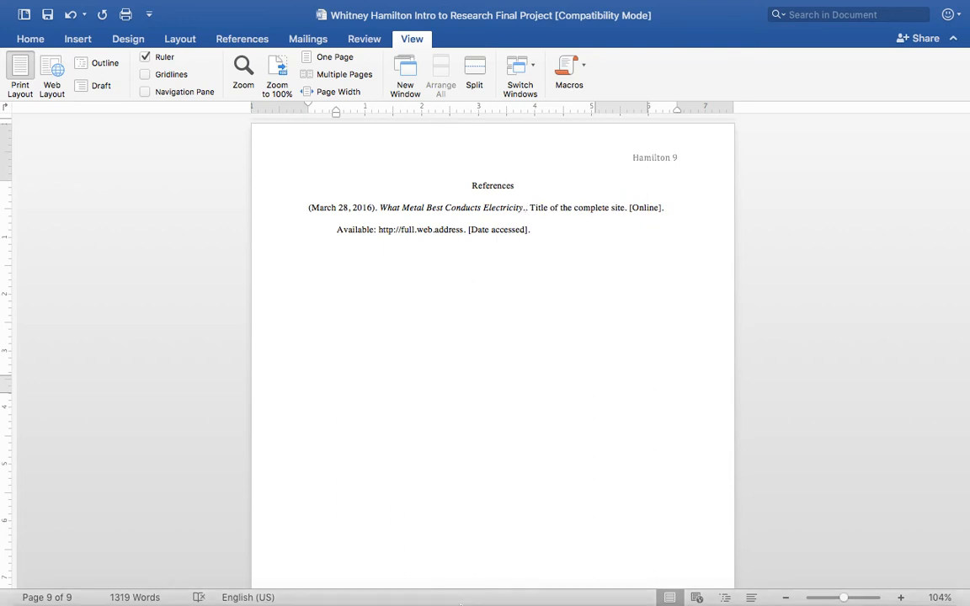
{"action": "key", "text": "BackSpace"}
{"action": "type", "text": "."}
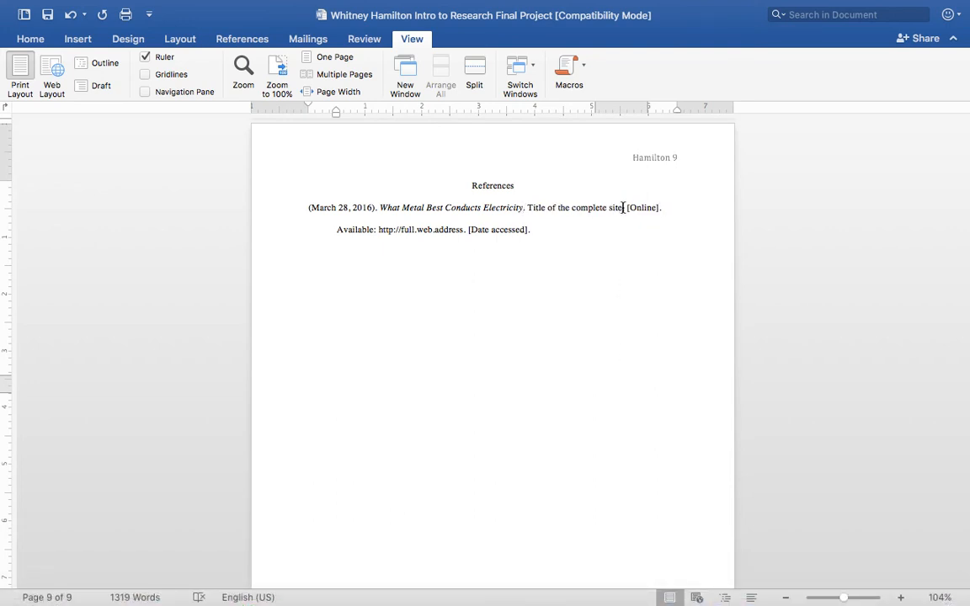
Look up the website's name in Chrome and replace the complete site title placeholder in the Word citation with "All Metals Fabrication".
{"action": "left_click_drag", "start_coordinate": [623, 207], "coordinate": [536, 209]}
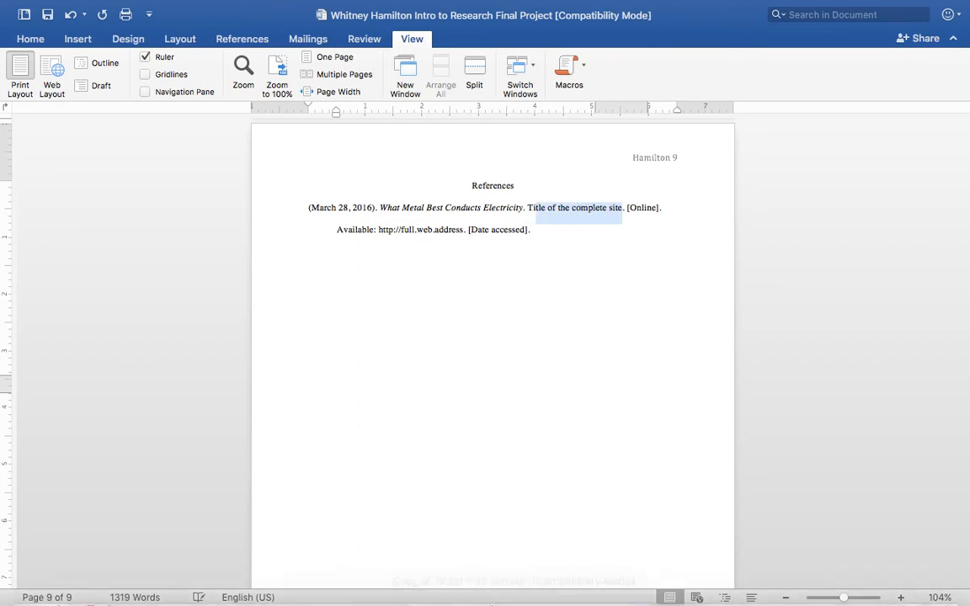
{"action": "left_click", "coordinate": [288, 595]}
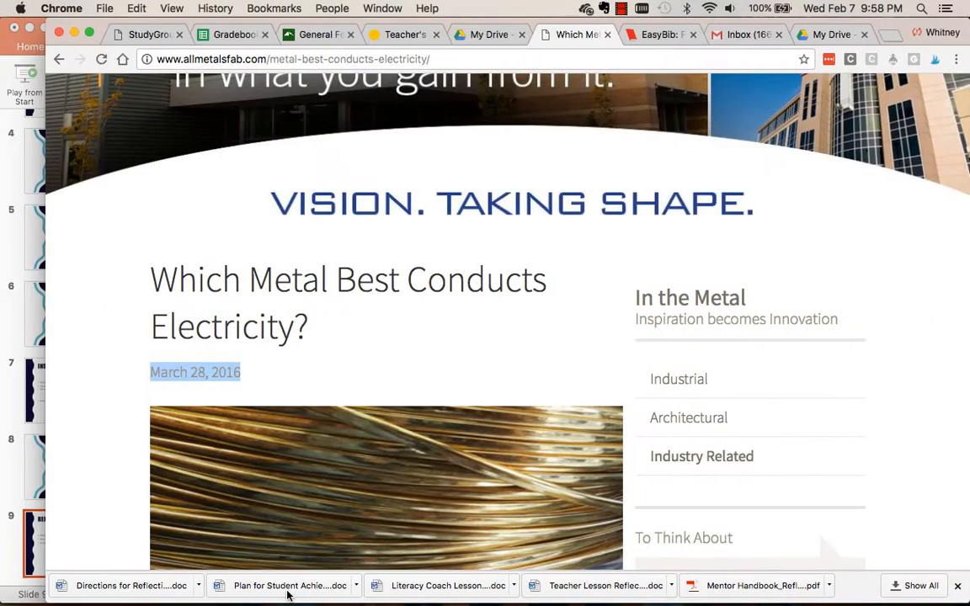
{"action": "scroll", "coordinate": [474, 238], "scroll_direction": "up", "scroll_amount": 5}
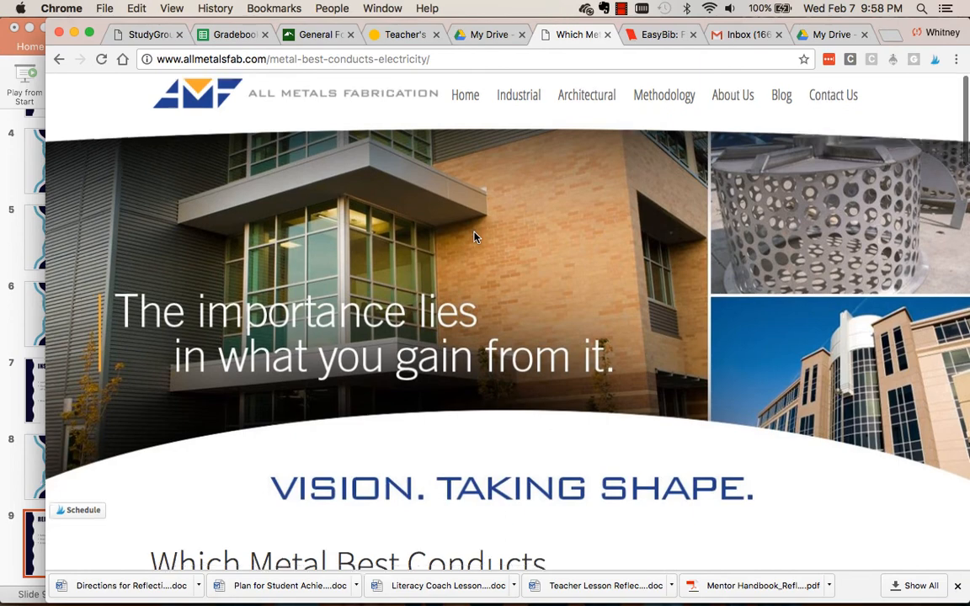
{"action": "scroll", "coordinate": [474, 238], "scroll_direction": "down", "scroll_amount": 1}
{"action": "mouse_move", "coordinate": [355, 598]}
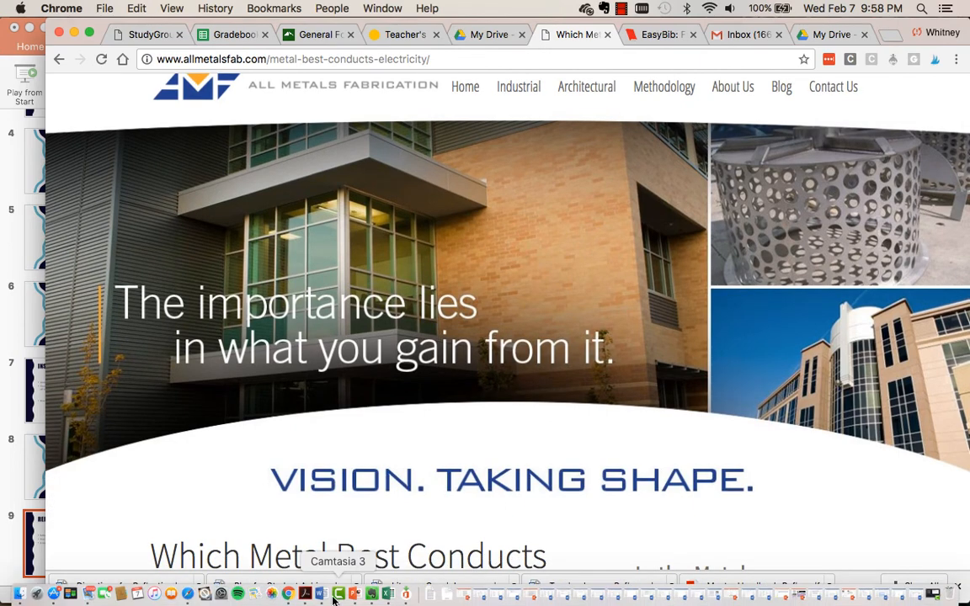
{"action": "left_click", "coordinate": [321, 595]}
{"action": "type", "text": "All Meta"}
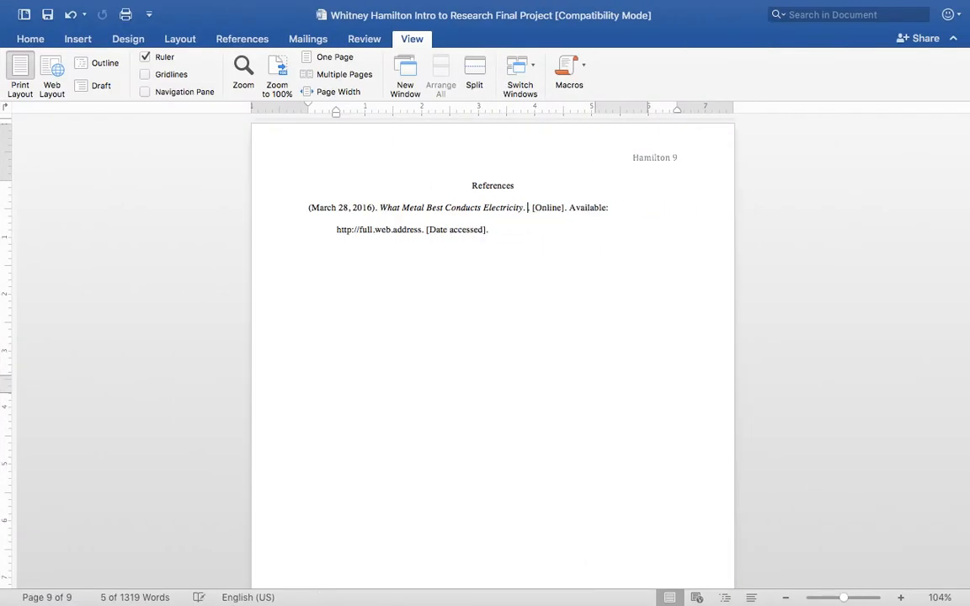
{"action": "type", "text": "ls Fabricati"}
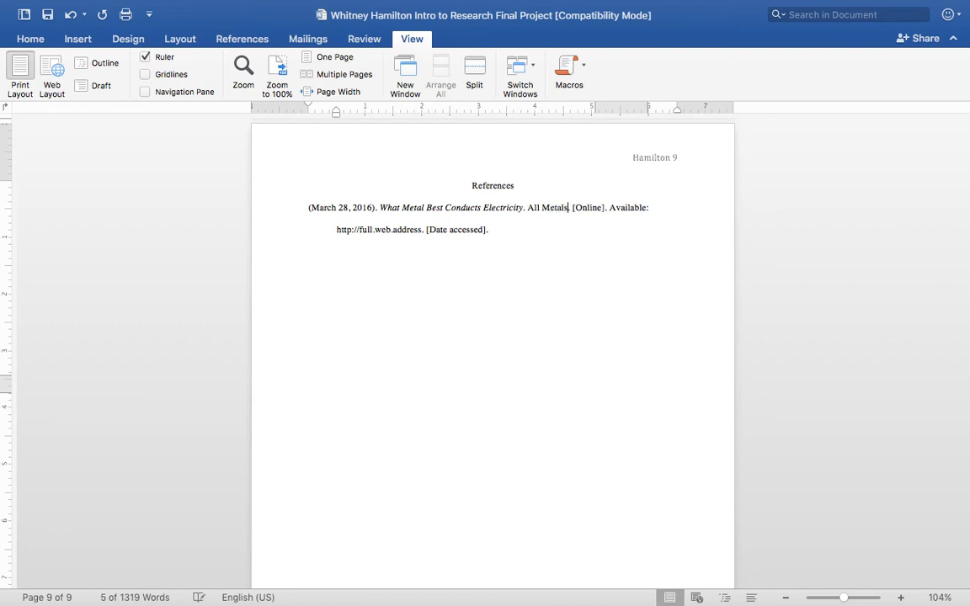
{"action": "type", "text": "on."}
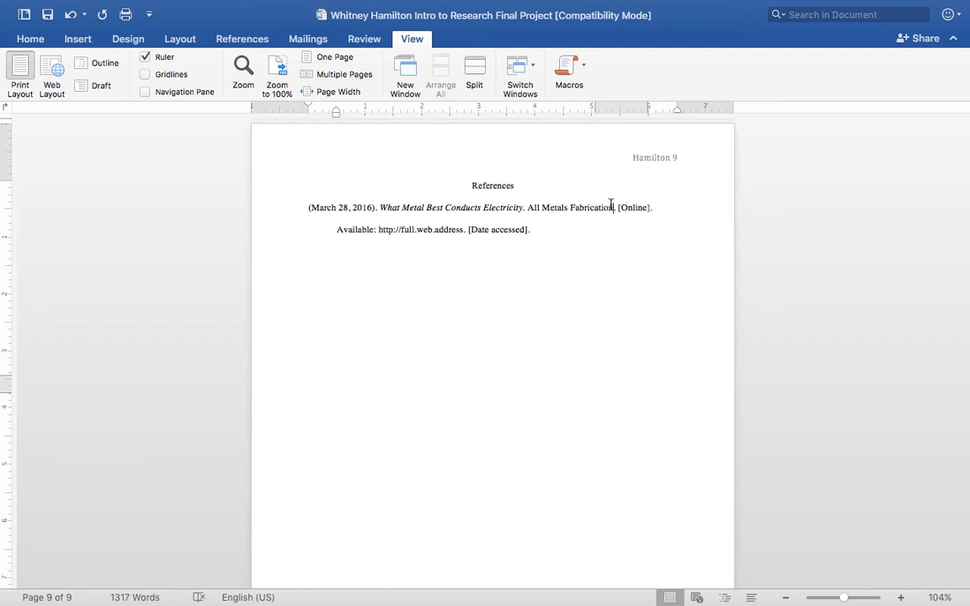
{"action": "left_click_drag", "start_coordinate": [618, 207], "coordinate": [648, 211]}
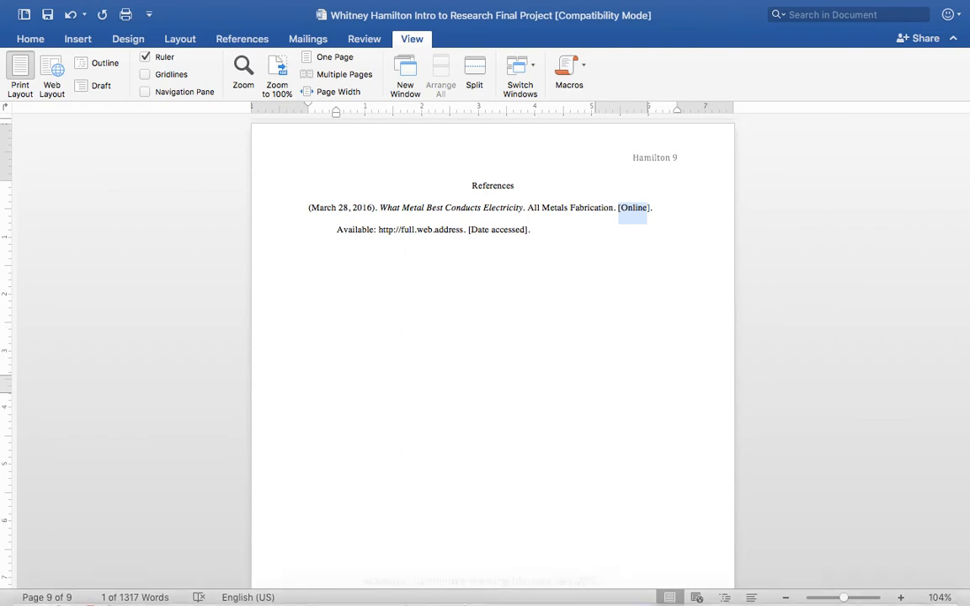
{"action": "mouse_move", "coordinate": [448, 604]}
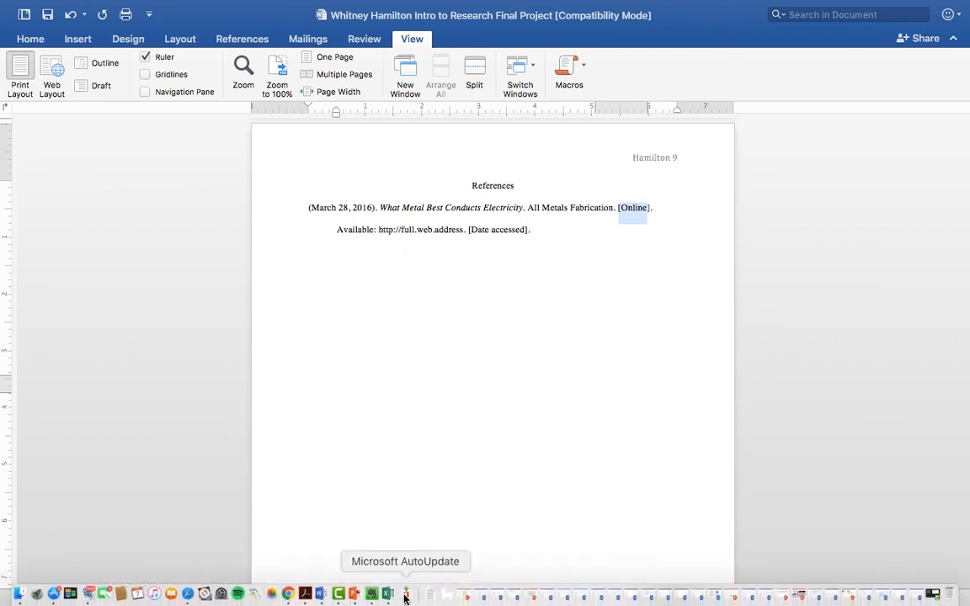
{"action": "left_click", "coordinate": [289, 596]}
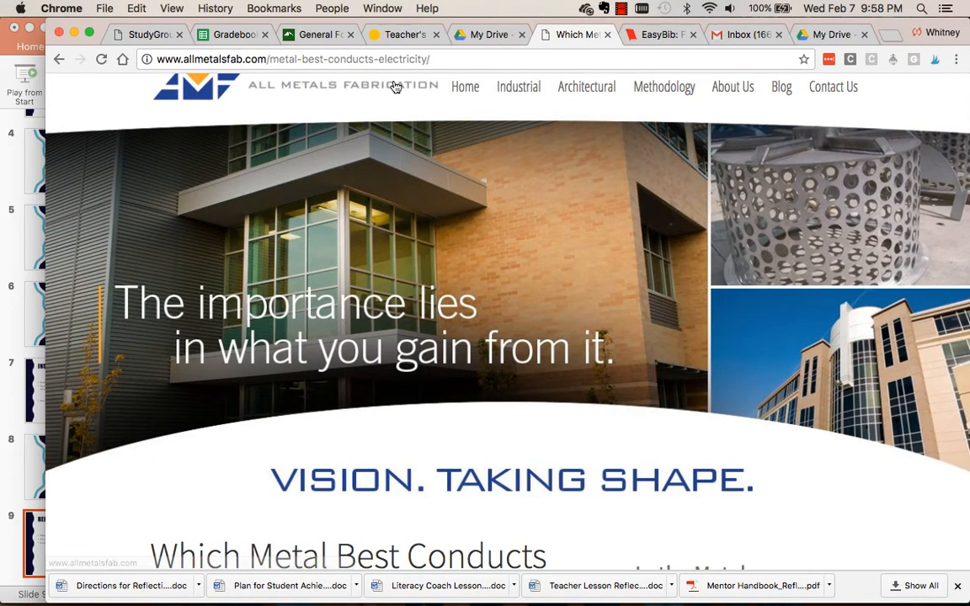
{"action": "left_click", "coordinate": [446, 60]}
{"action": "key", "text": "super+c"}
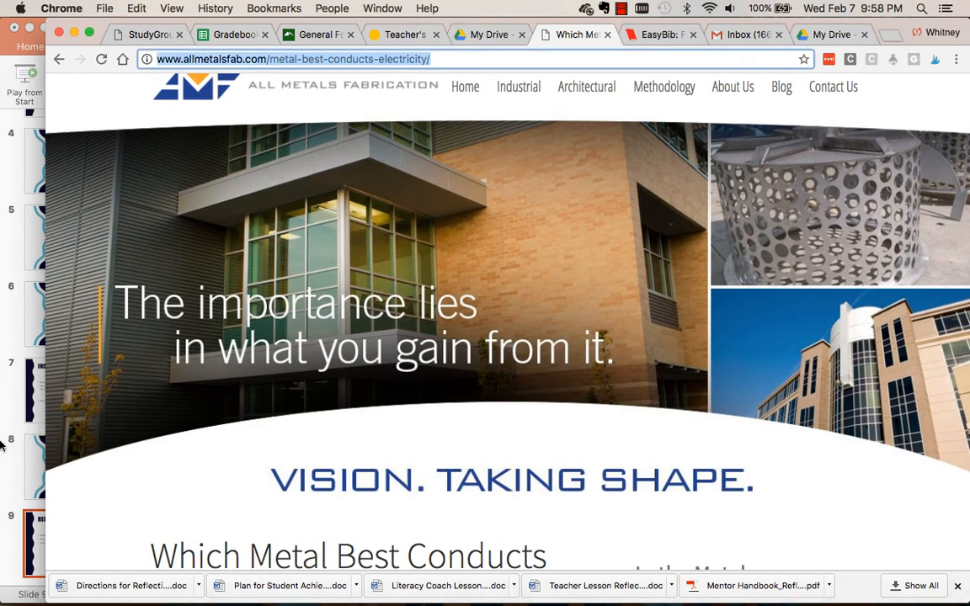
{"action": "mouse_move", "coordinate": [375, 602]}
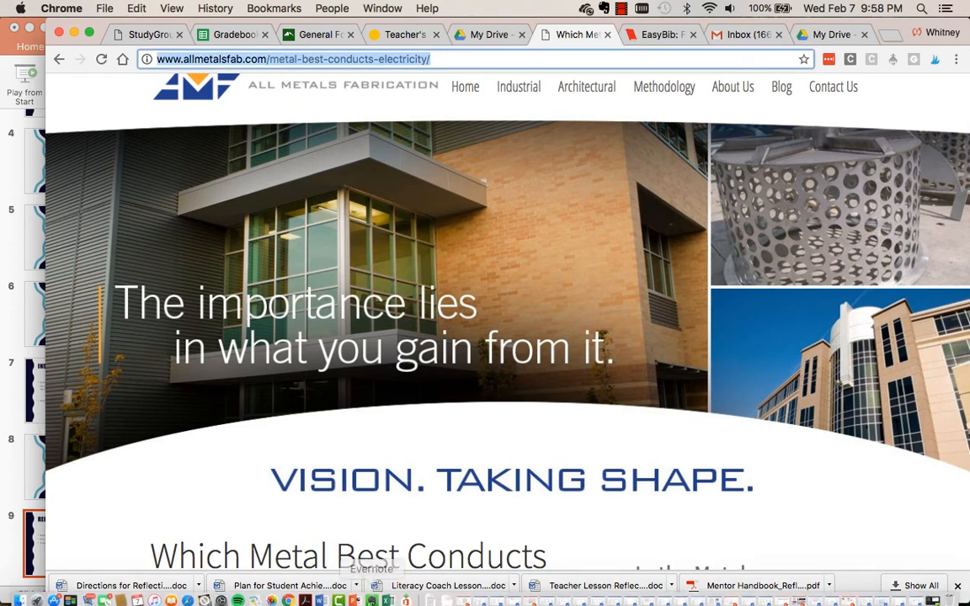
{"action": "left_click", "coordinate": [327, 596]}
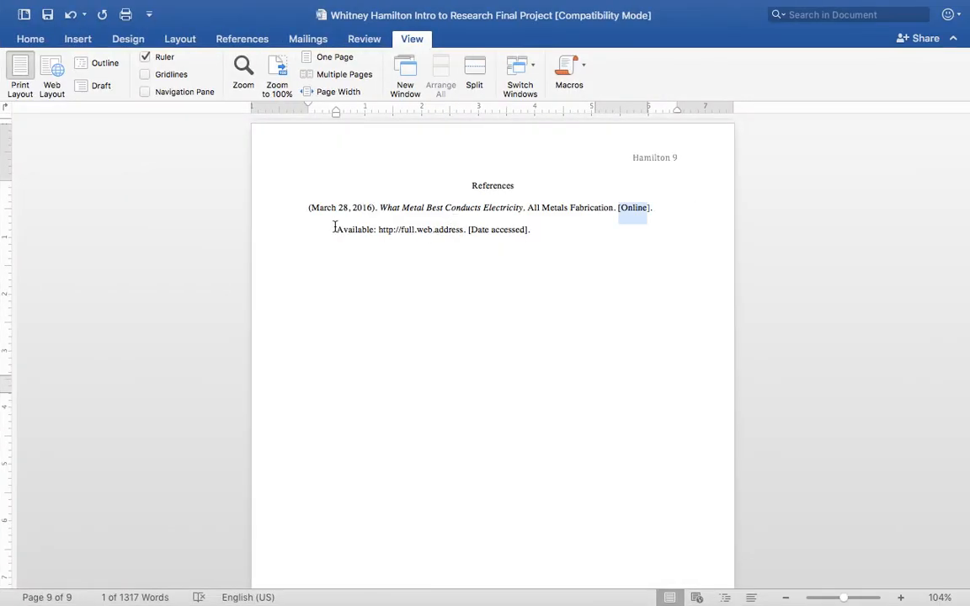
{"action": "left_click_drag", "start_coordinate": [334, 228], "coordinate": [375, 230]}
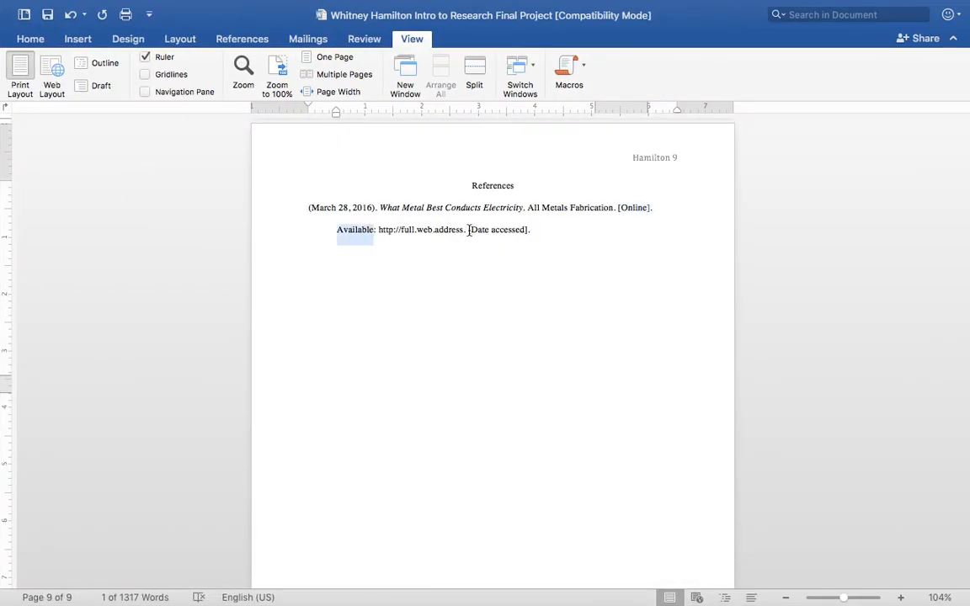
{"action": "left_click_drag", "start_coordinate": [464, 232], "coordinate": [383, 236]}
{"action": "key", "text": "super+v"}
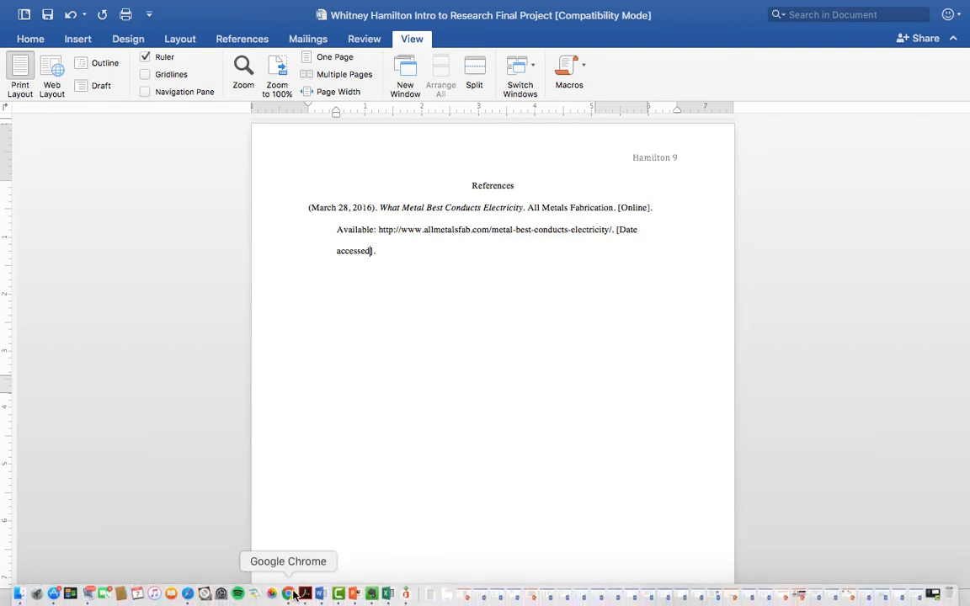
Check the website citation format and example in Chrome's writing guide and replace the Word citation's date accessed placeholder with "February 6, 2018".
{"action": "left_click", "coordinate": [287, 595]}
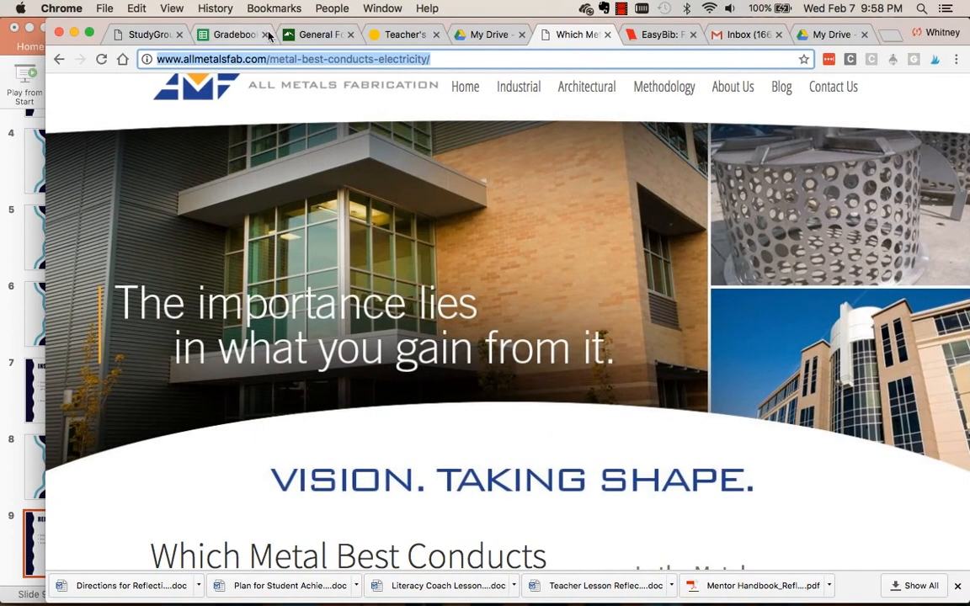
{"action": "left_click", "coordinate": [296, 35]}
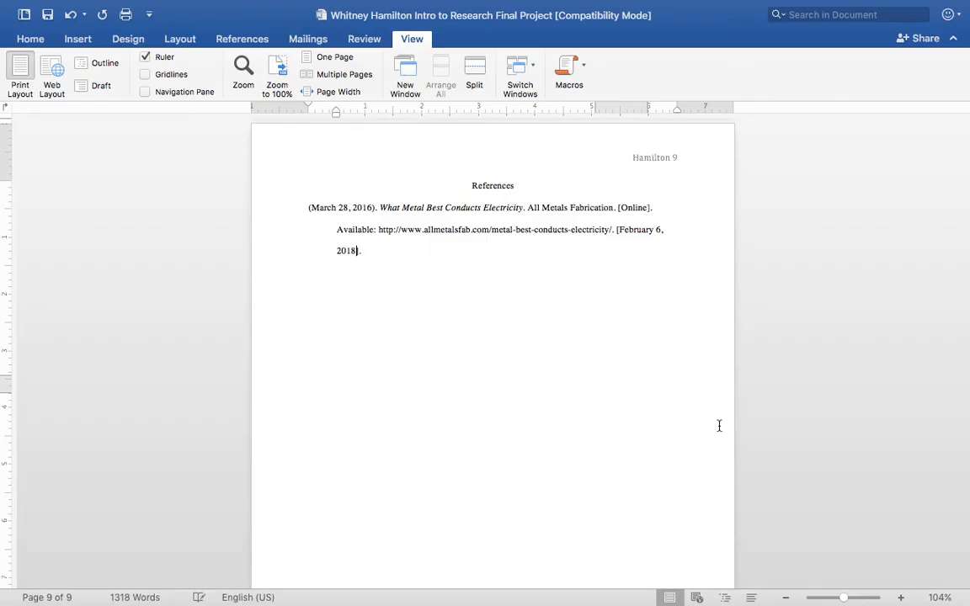
{"action": "mouse_move", "coordinate": [530, 604]}
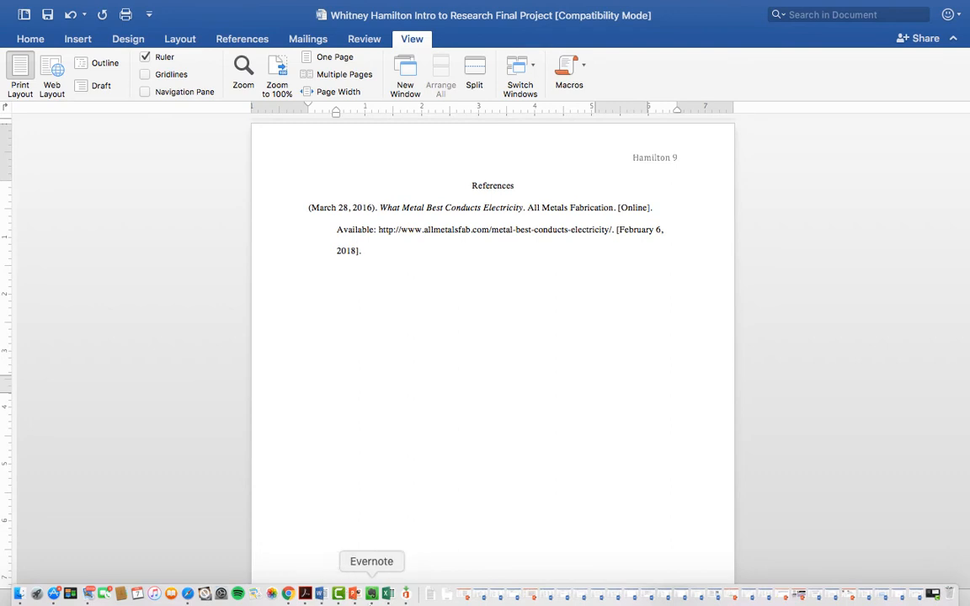
{"action": "left_click", "coordinate": [287, 595]}
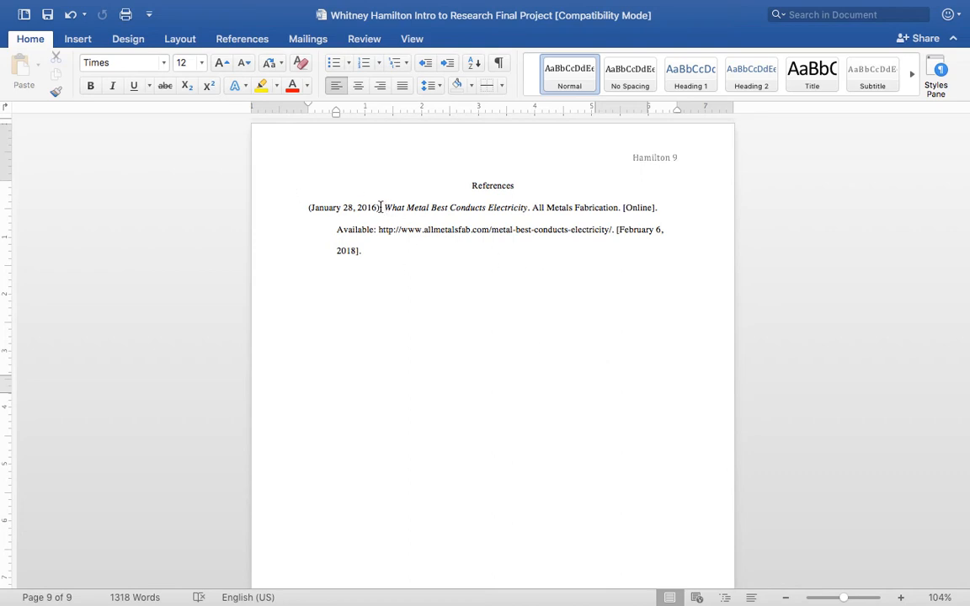
In Chrome's writing guide, find the section on citing Internet sites and select its citation format for copying.
{"action": "left_click_drag", "start_coordinate": [381, 207], "coordinate": [308, 208]}
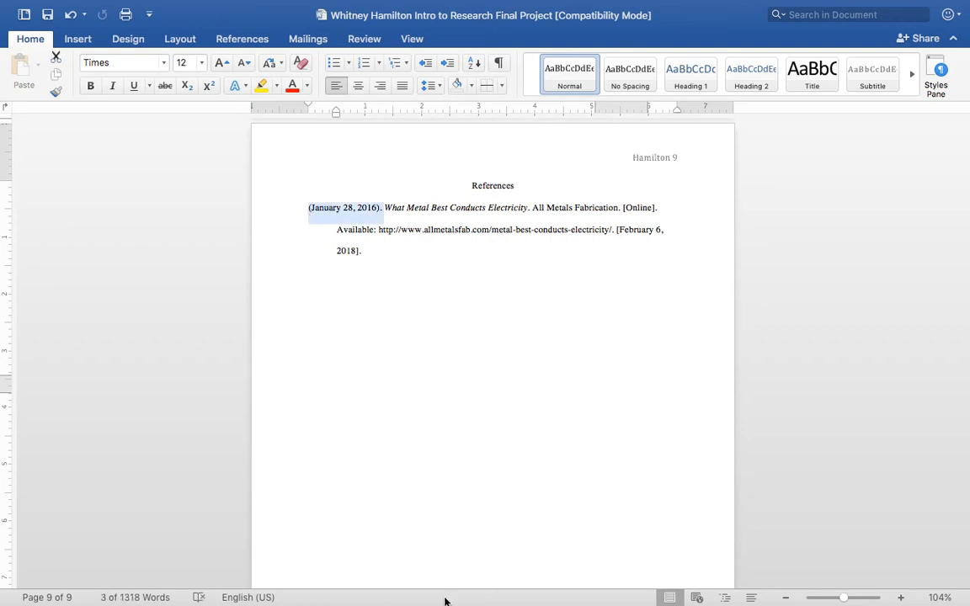
{"action": "mouse_move", "coordinate": [443, 605]}
{"action": "left_click", "coordinate": [283, 595]}
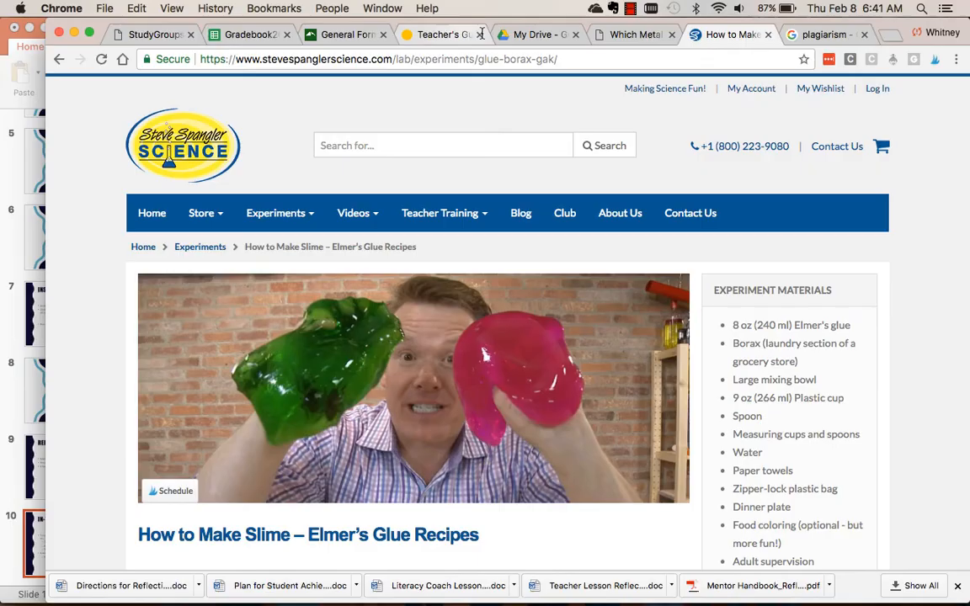
{"action": "left_click", "coordinate": [631, 34]}
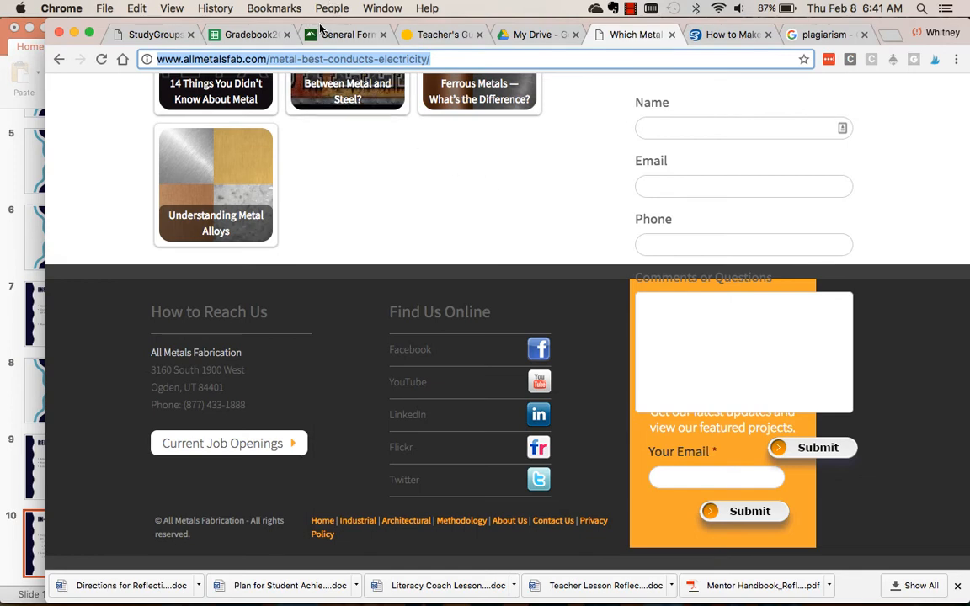
{"action": "left_click", "coordinate": [291, 34]}
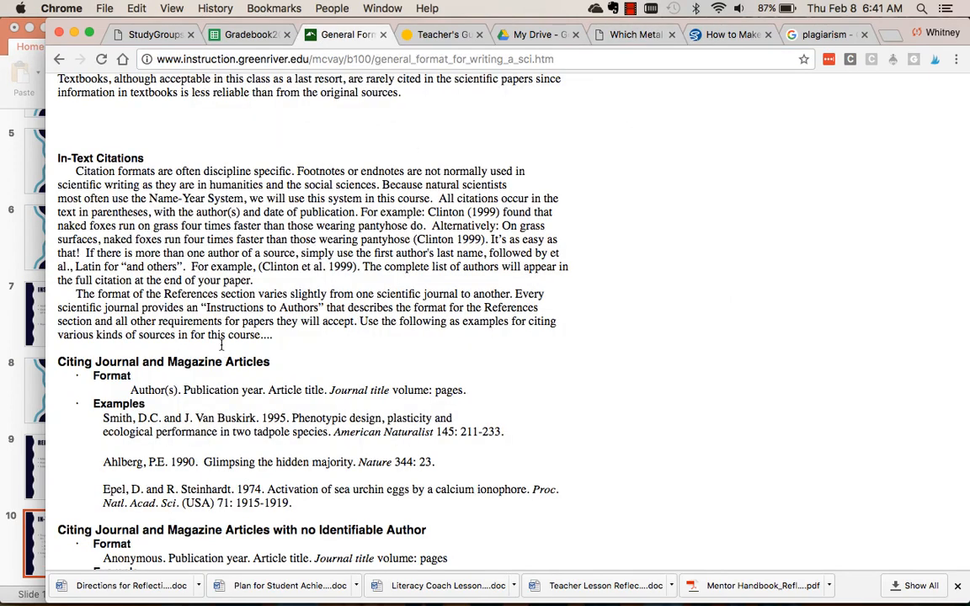
{"action": "scroll", "coordinate": [221, 344], "scroll_direction": "up", "scroll_amount": 1}
{"action": "scroll", "coordinate": [222, 343], "scroll_direction": "down", "scroll_amount": 5}
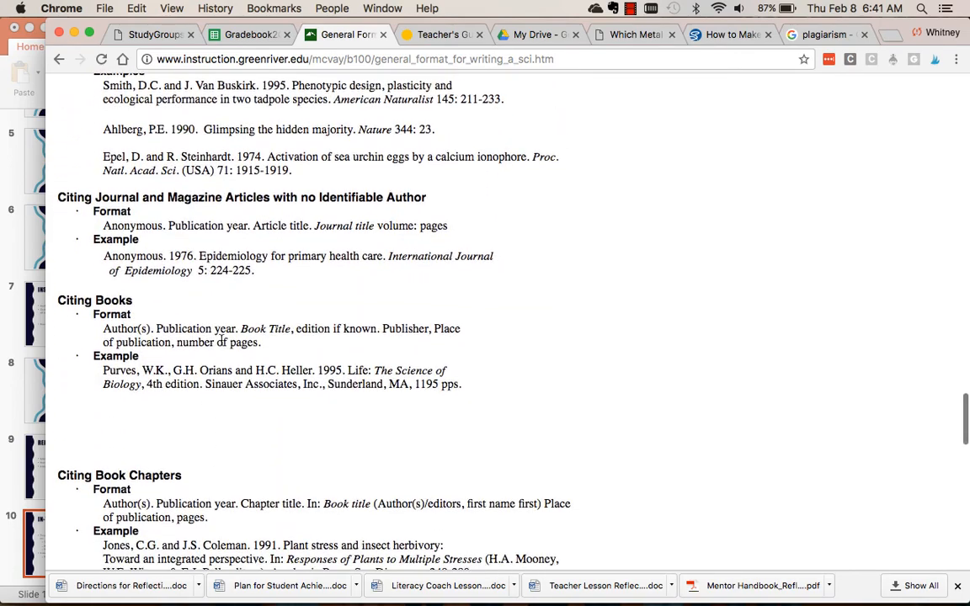
{"action": "scroll", "coordinate": [222, 340], "scroll_direction": "down", "scroll_amount": 5}
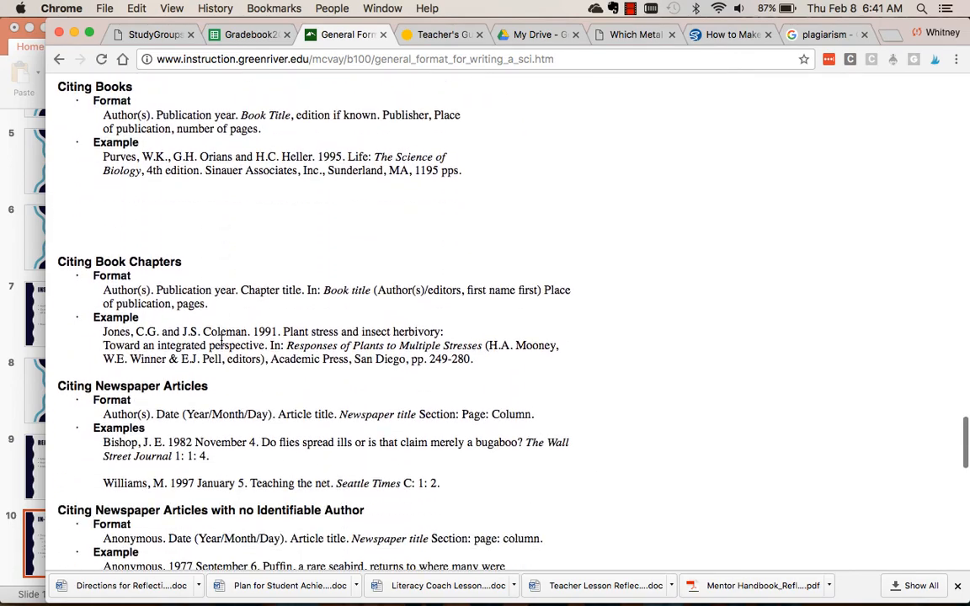
{"action": "scroll", "coordinate": [221, 340], "scroll_direction": "down", "scroll_amount": 9}
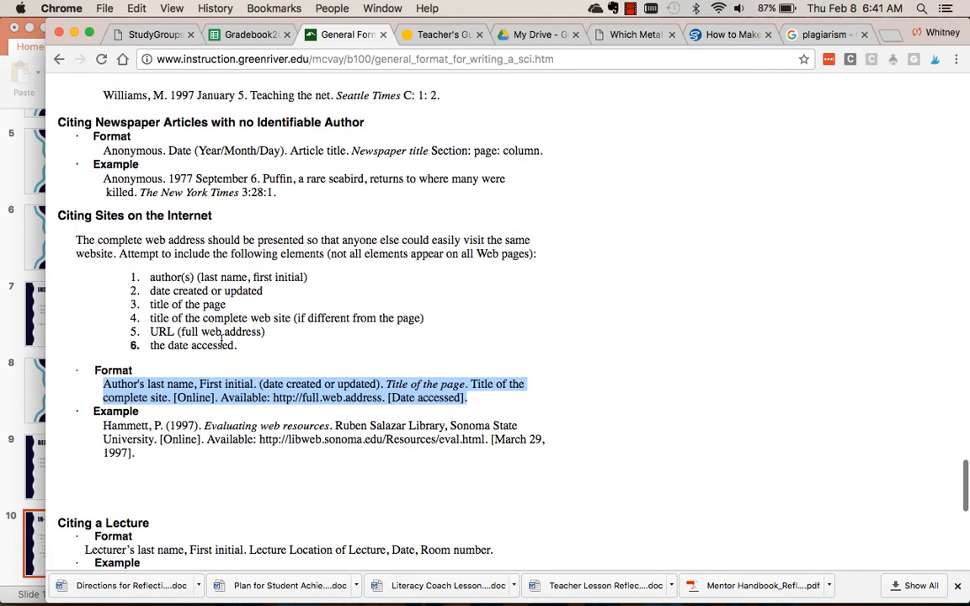
{"action": "left_click", "coordinate": [410, 377]}
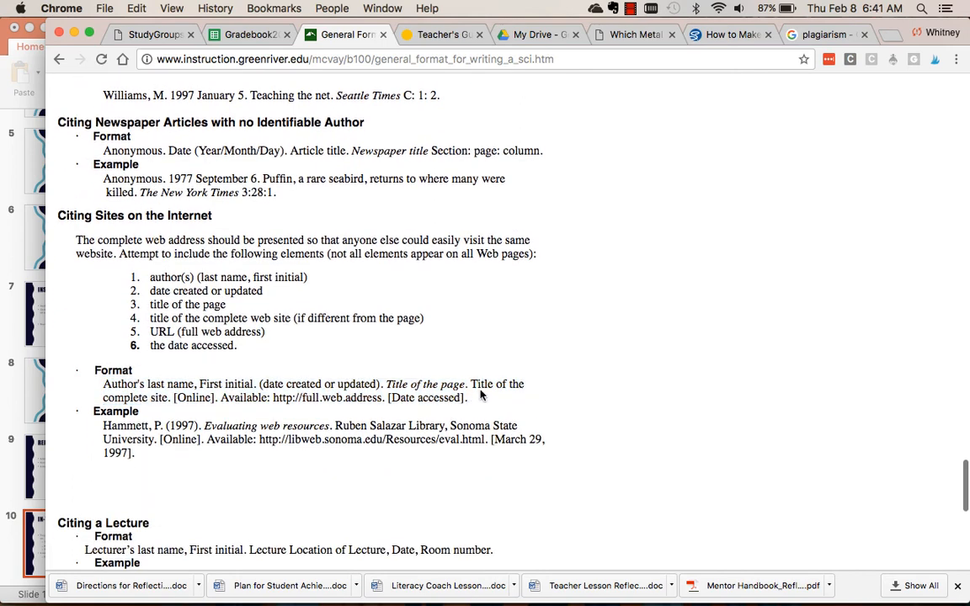
{"action": "left_click_drag", "start_coordinate": [468, 394], "coordinate": [85, 388]}
{"action": "key", "text": "super+c"}
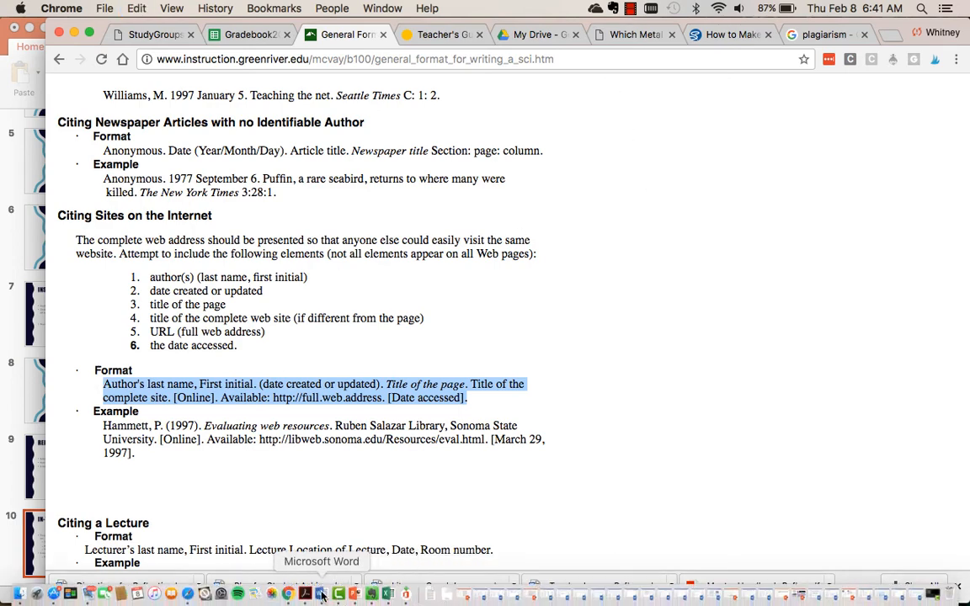
Paste the website citation format on a new line below the first reference in the Word document.
{"action": "left_click", "coordinate": [321, 596]}
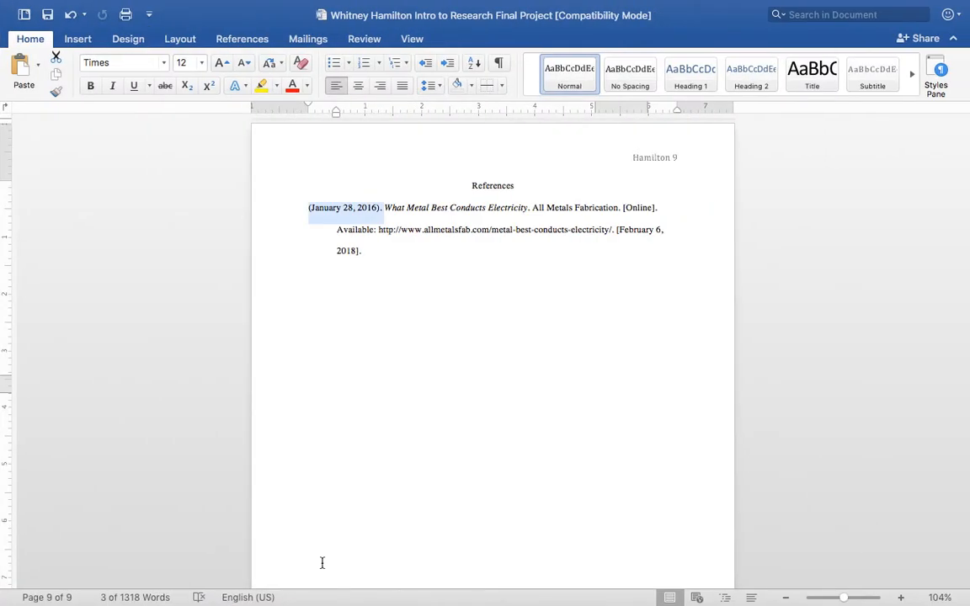
{"action": "left_click", "coordinate": [372, 251]}
{"action": "key", "text": "Return"}
{"action": "key", "text": "super+v"}
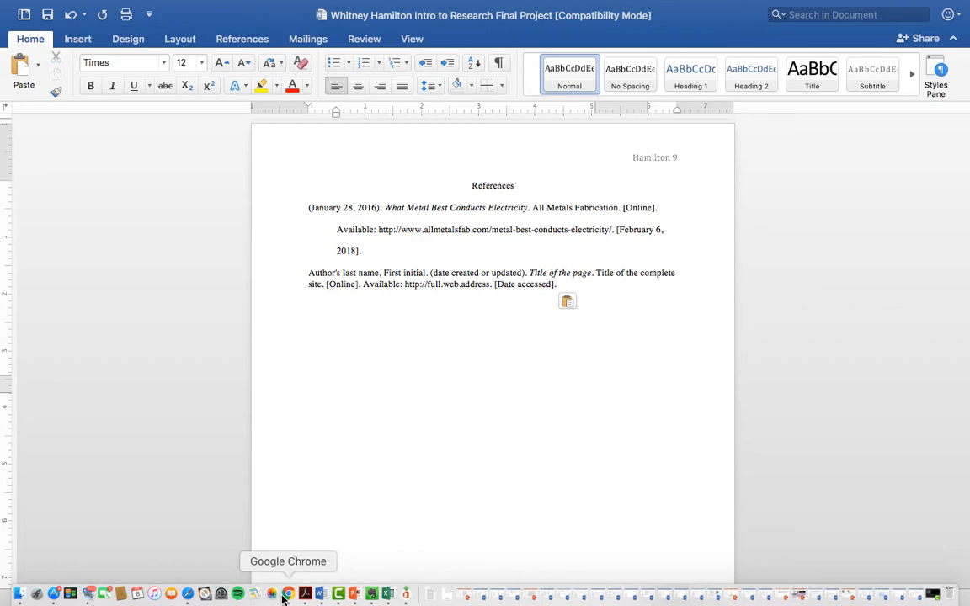
Look up the copyright holder in the metal article's footer in Chrome and insert "All Metals Fabrication." at the start of the first Word citation.
{"action": "left_click", "coordinate": [288, 594]}
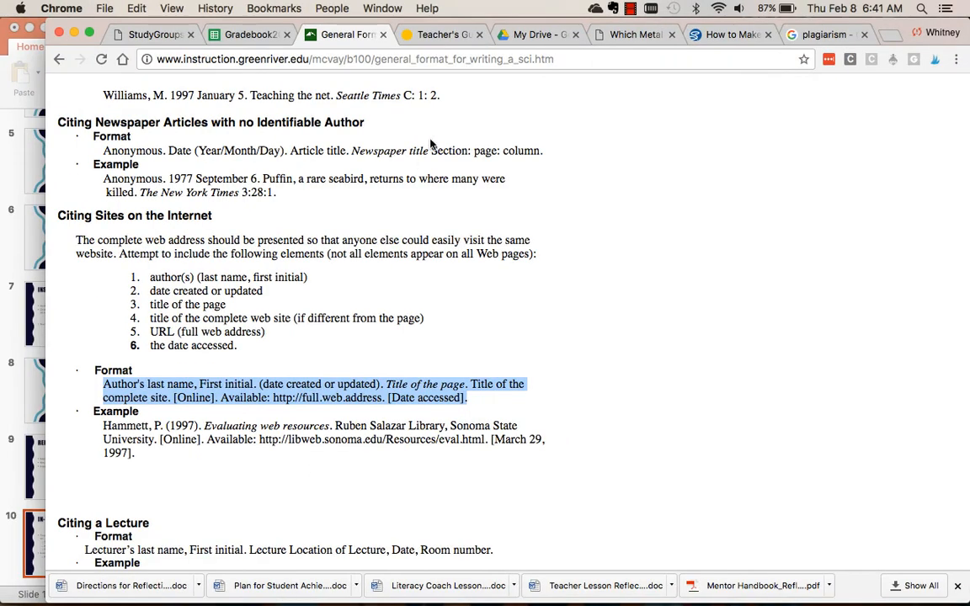
{"action": "left_click", "coordinate": [722, 34]}
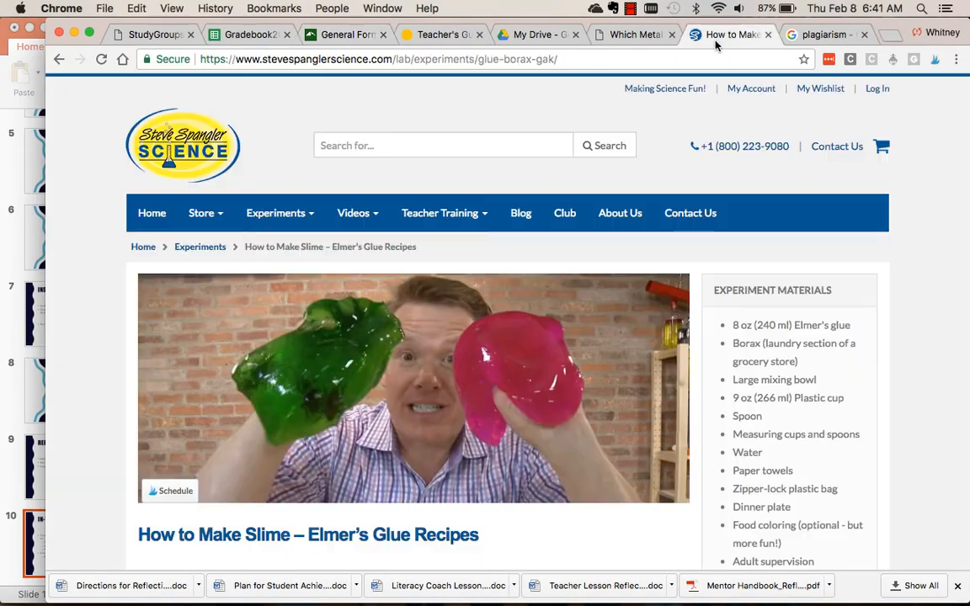
{"action": "left_click", "coordinate": [627, 38]}
{"action": "scroll", "coordinate": [376, 134], "scroll_direction": "up", "scroll_amount": 20}
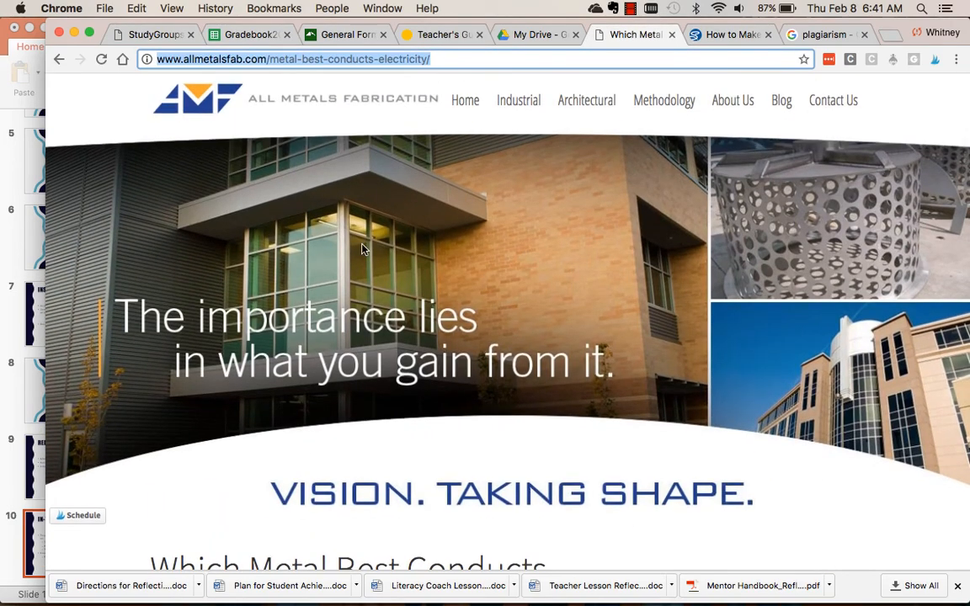
{"action": "scroll", "coordinate": [362, 249], "scroll_direction": "down", "scroll_amount": 20}
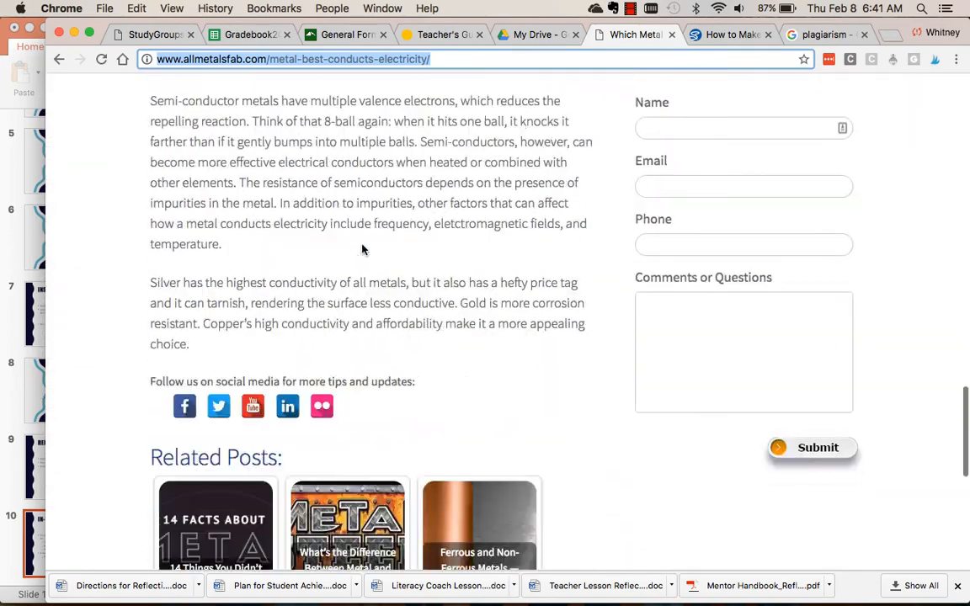
{"action": "scroll", "coordinate": [362, 249], "scroll_direction": "down", "scroll_amount": 2}
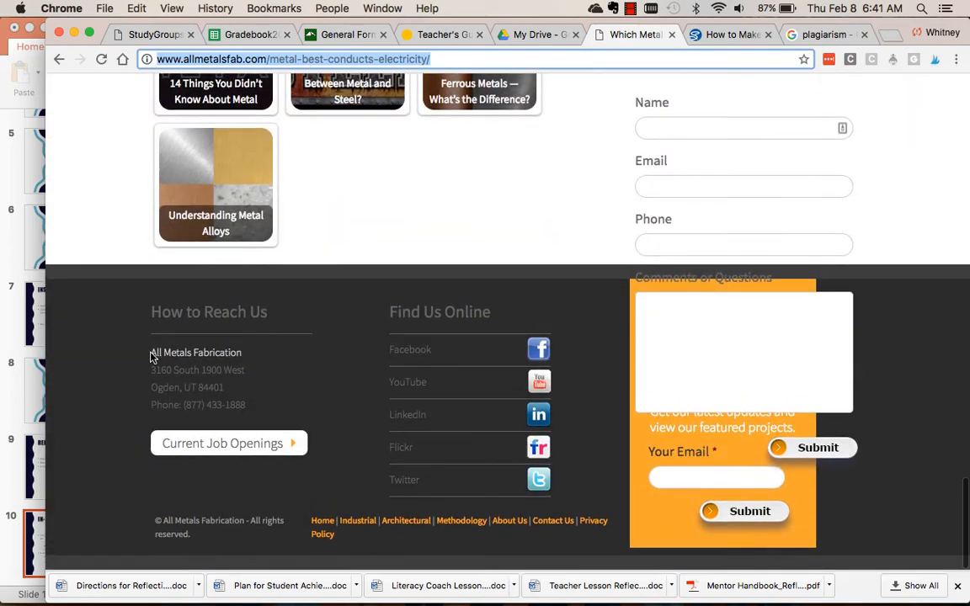
{"action": "left_click_drag", "start_coordinate": [162, 520], "coordinate": [232, 517]}
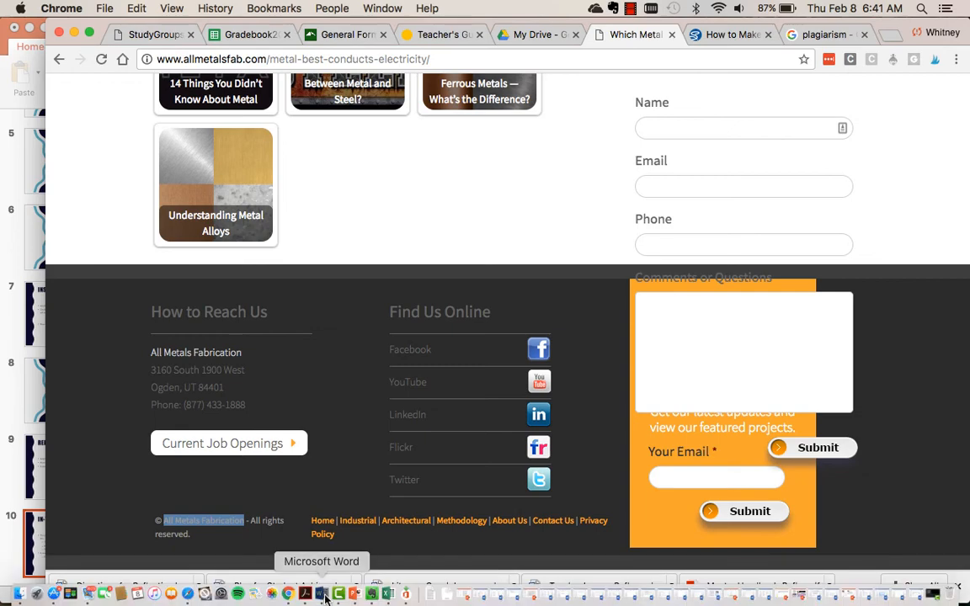
{"action": "left_click", "coordinate": [324, 596]}
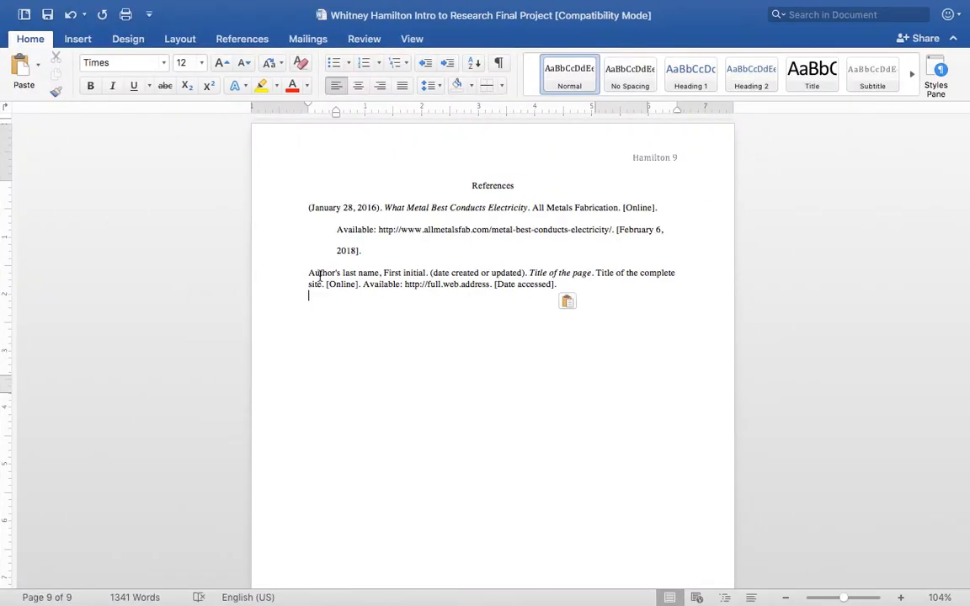
{"action": "left_click", "coordinate": [304, 209]}
{"action": "type", "text": "All Metals F"}
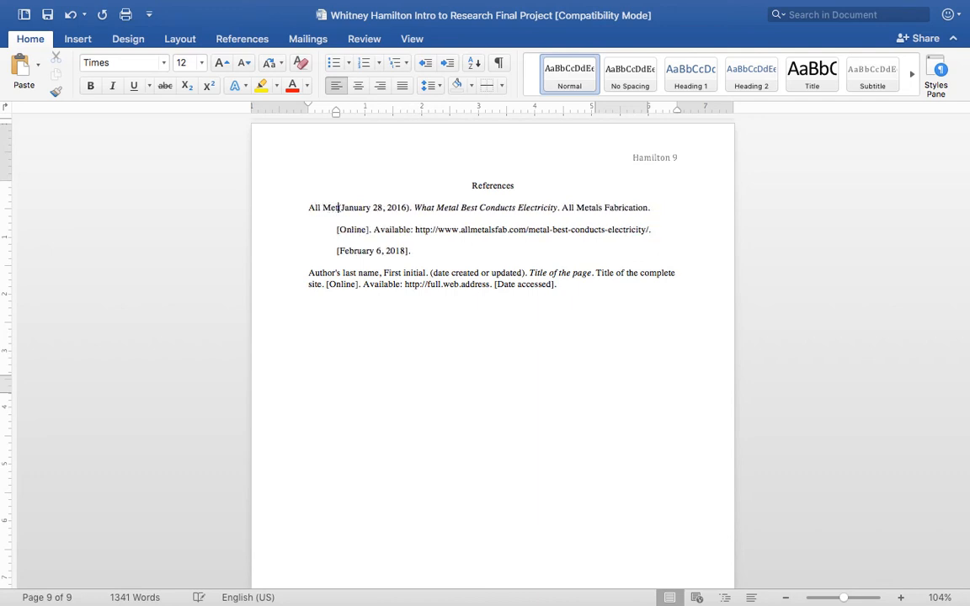
{"action": "type", "text": "abrication."}
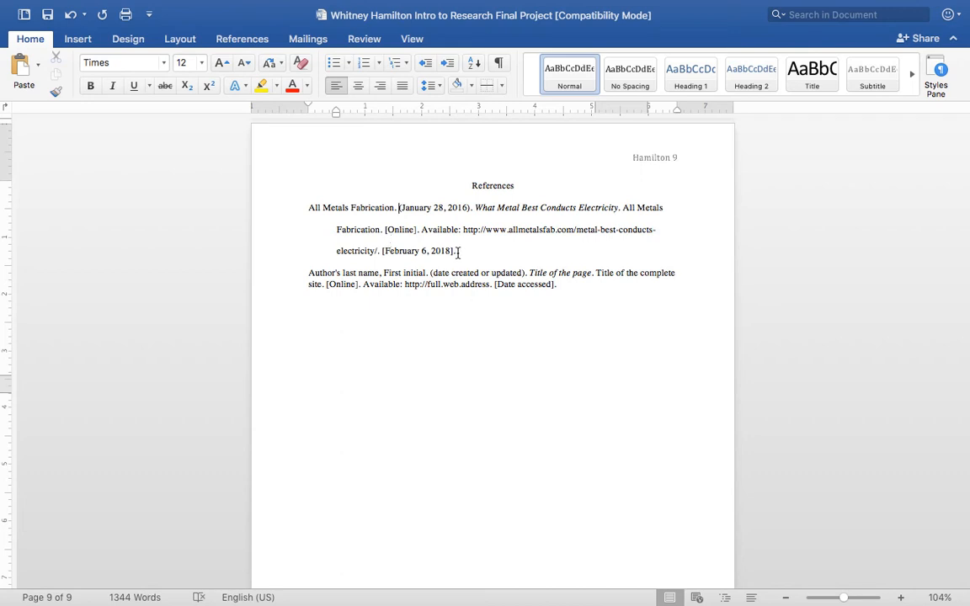
Double-space the pasted citation template and give it a hanging indent of about 0.5 inch.
{"action": "left_click_drag", "start_coordinate": [565, 291], "coordinate": [403, 264]}
{"action": "left_click", "coordinate": [402, 259]}
{"action": "left_click_drag", "start_coordinate": [561, 287], "coordinate": [300, 273]}
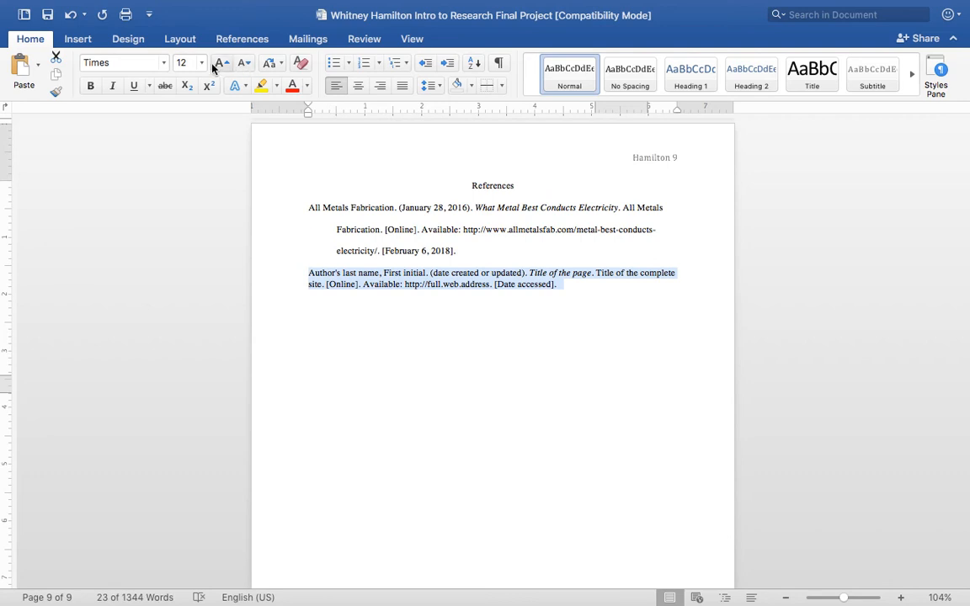
{"action": "left_click", "coordinate": [431, 86]}
{"action": "left_click", "coordinate": [454, 165]}
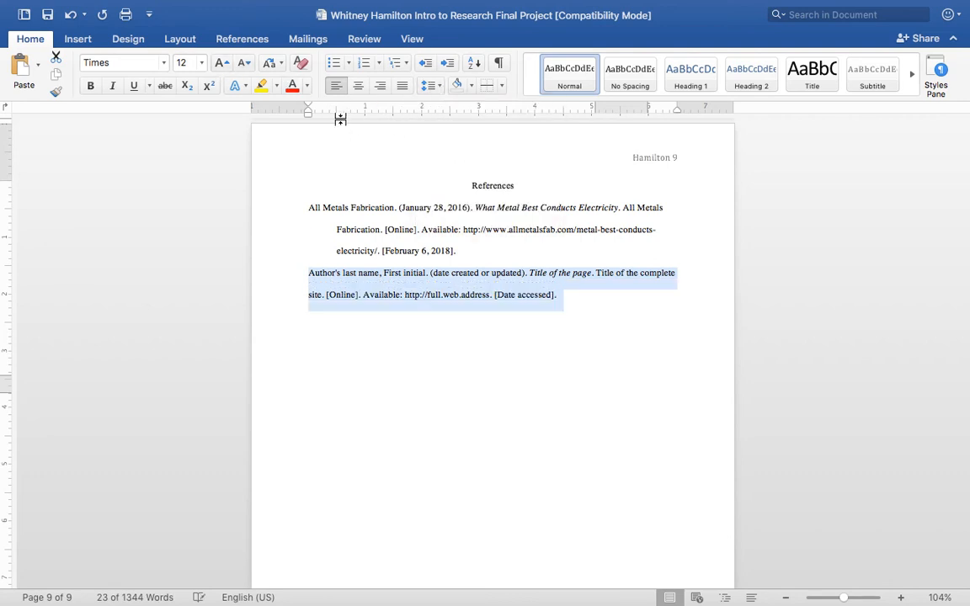
{"action": "left_click_drag", "start_coordinate": [306, 116], "coordinate": [333, 117]}
{"action": "left_click", "coordinate": [507, 474]}
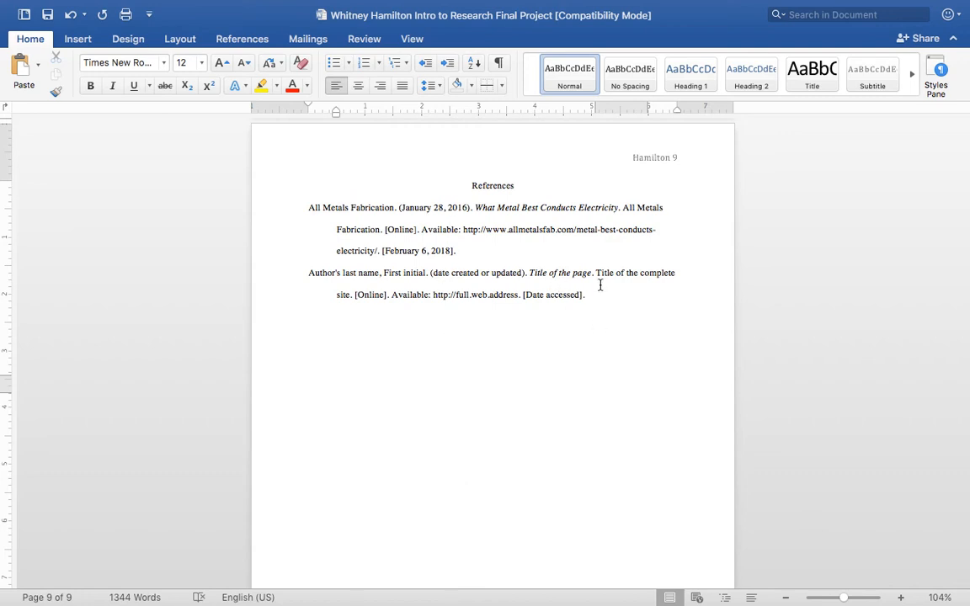
Find the copyright holder's name in the footer of the slime recipe page in Chrome and select "Steve Spangler Science".
{"action": "left_click_drag", "start_coordinate": [587, 294], "coordinate": [433, 296]}
{"action": "double_click", "coordinate": [303, 283]}
{"action": "mouse_move", "coordinate": [315, 599]}
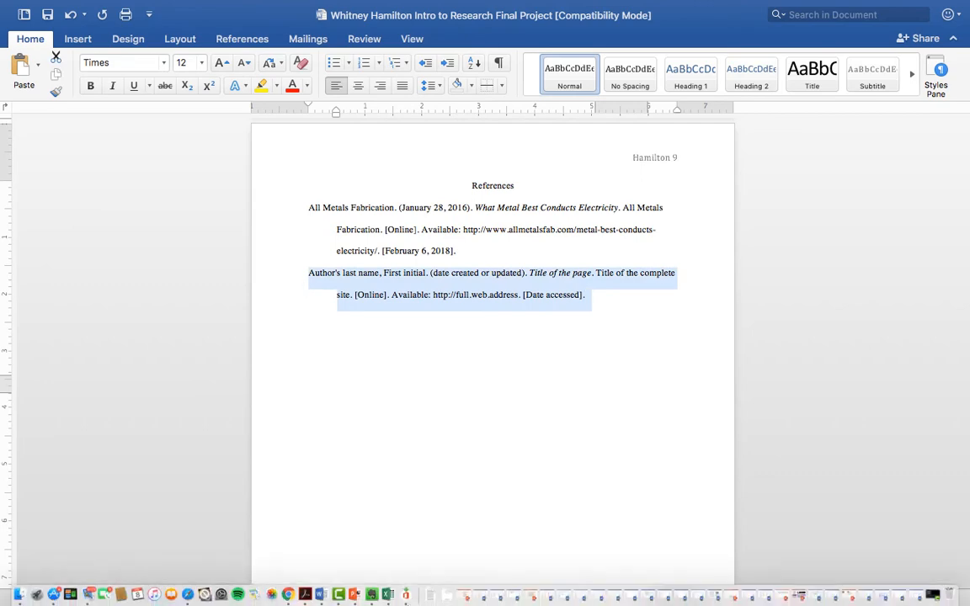
{"action": "left_click", "coordinate": [288, 594]}
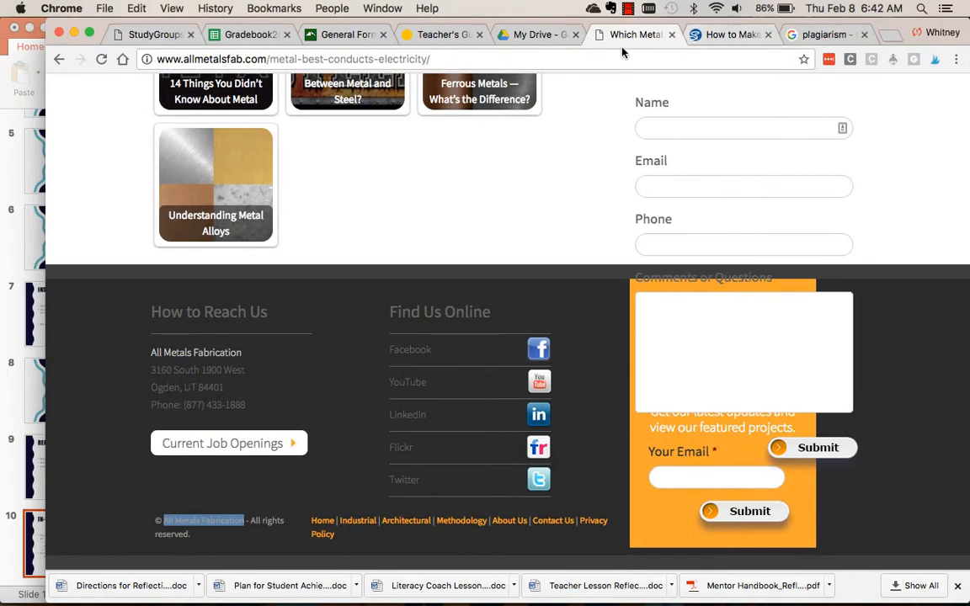
{"action": "left_click", "coordinate": [733, 35]}
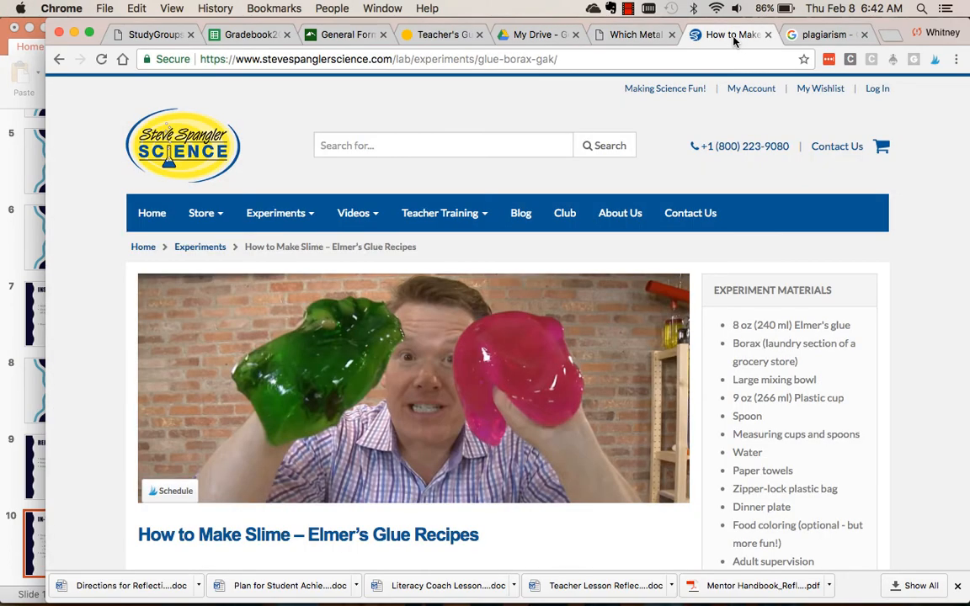
{"action": "scroll", "coordinate": [543, 278], "scroll_direction": "down", "scroll_amount": 5}
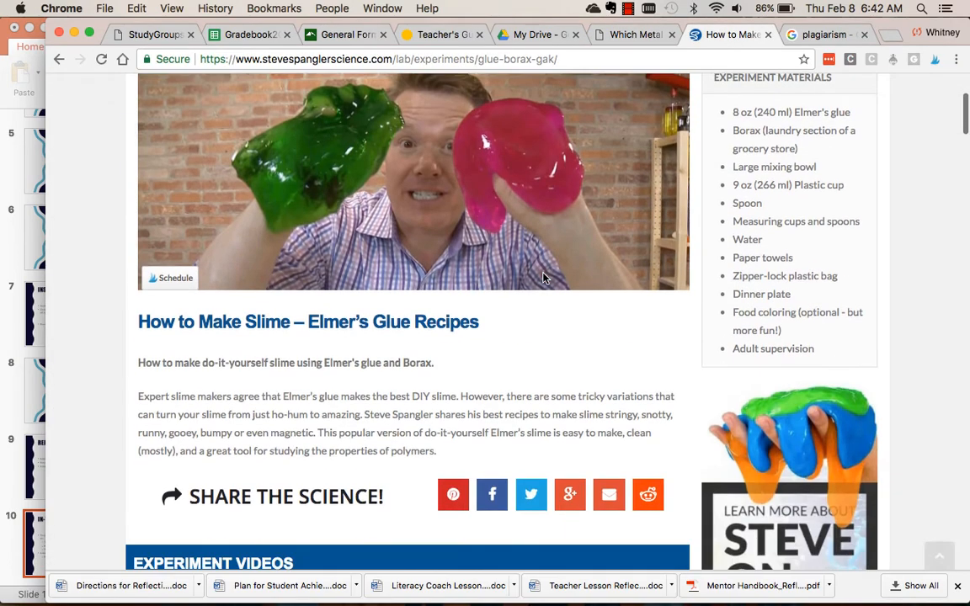
{"action": "scroll", "coordinate": [543, 278], "scroll_direction": "down", "scroll_amount": 10}
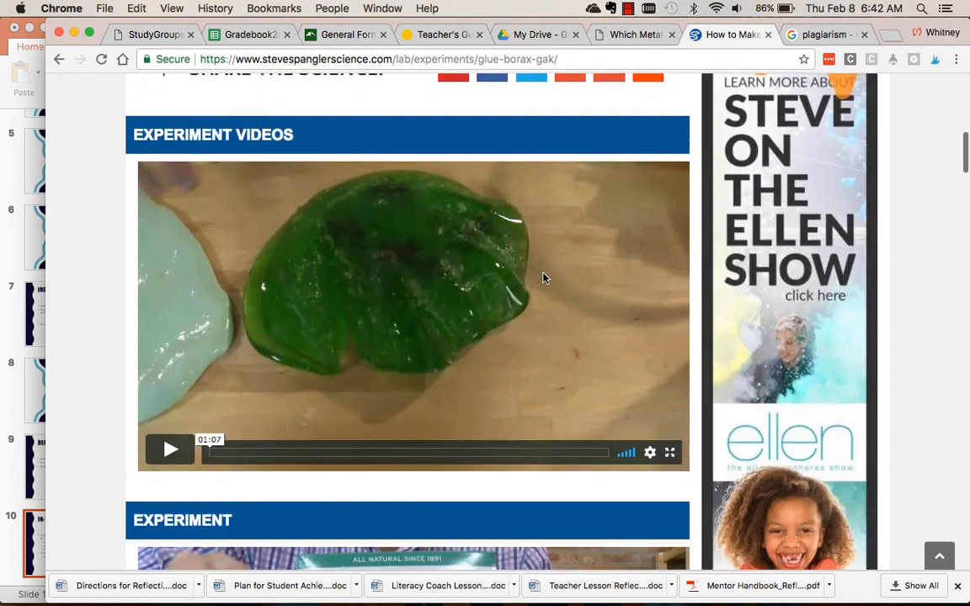
{"action": "scroll", "coordinate": [543, 278], "scroll_direction": "down", "scroll_amount": 20}
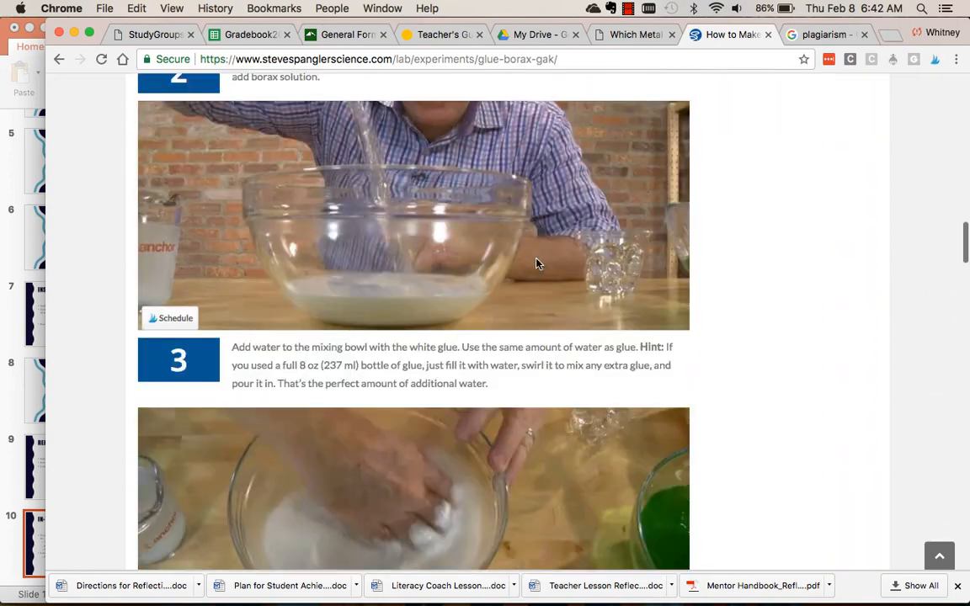
{"action": "scroll", "coordinate": [536, 264], "scroll_direction": "down", "scroll_amount": 16}
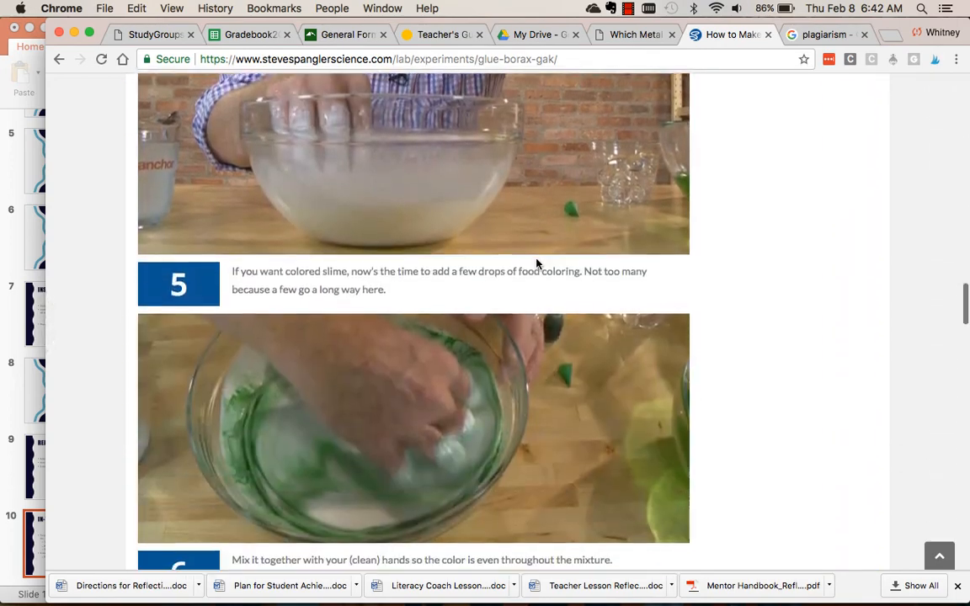
{"action": "scroll", "coordinate": [536, 264], "scroll_direction": "down", "scroll_amount": 20}
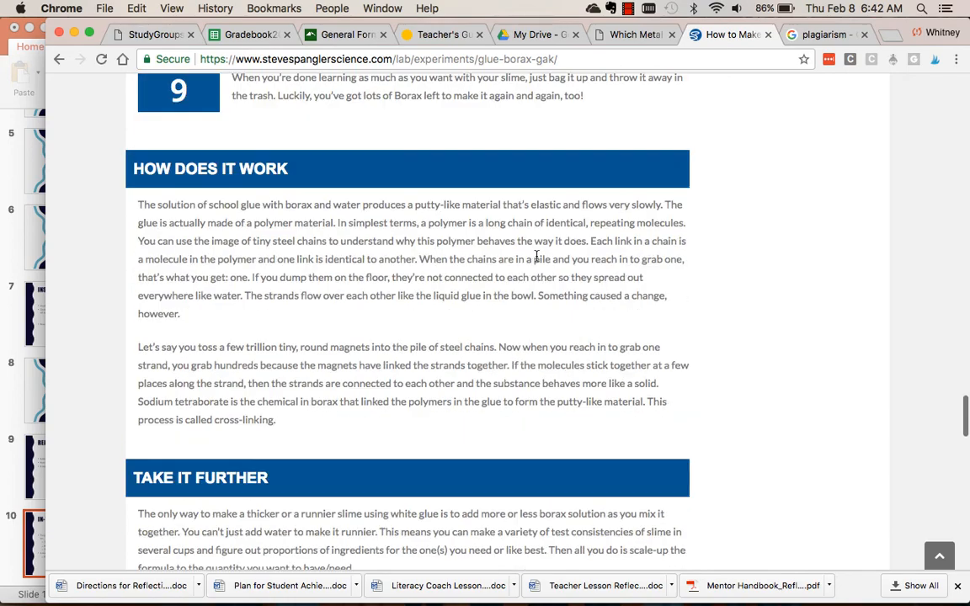
{"action": "scroll", "coordinate": [537, 258], "scroll_direction": "down", "scroll_amount": 10}
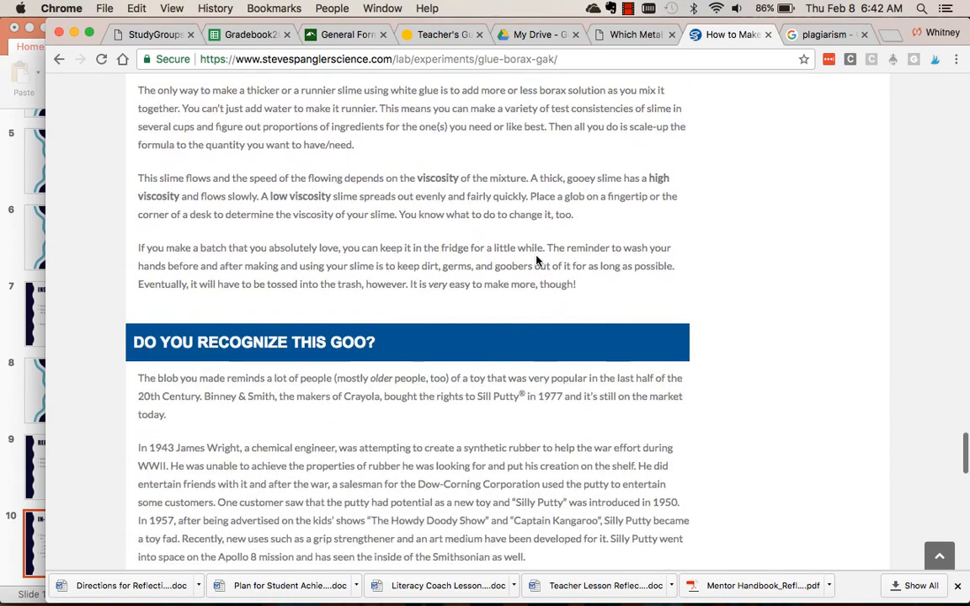
{"action": "scroll", "coordinate": [537, 261], "scroll_direction": "down", "scroll_amount": 13}
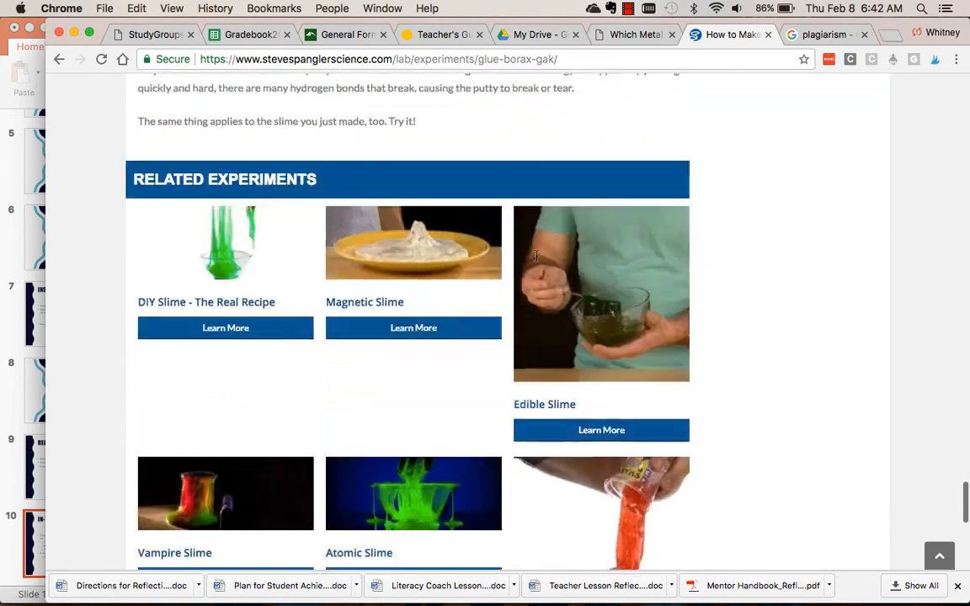
{"action": "scroll", "coordinate": [536, 255], "scroll_direction": "down", "scroll_amount": 12}
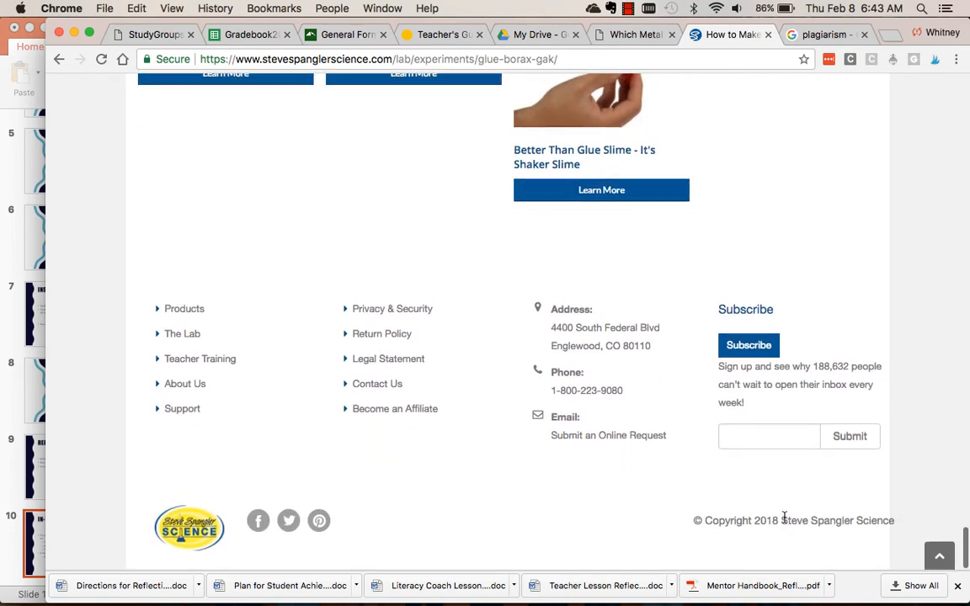
{"action": "left_click_drag", "start_coordinate": [782, 521], "coordinate": [894, 520]}
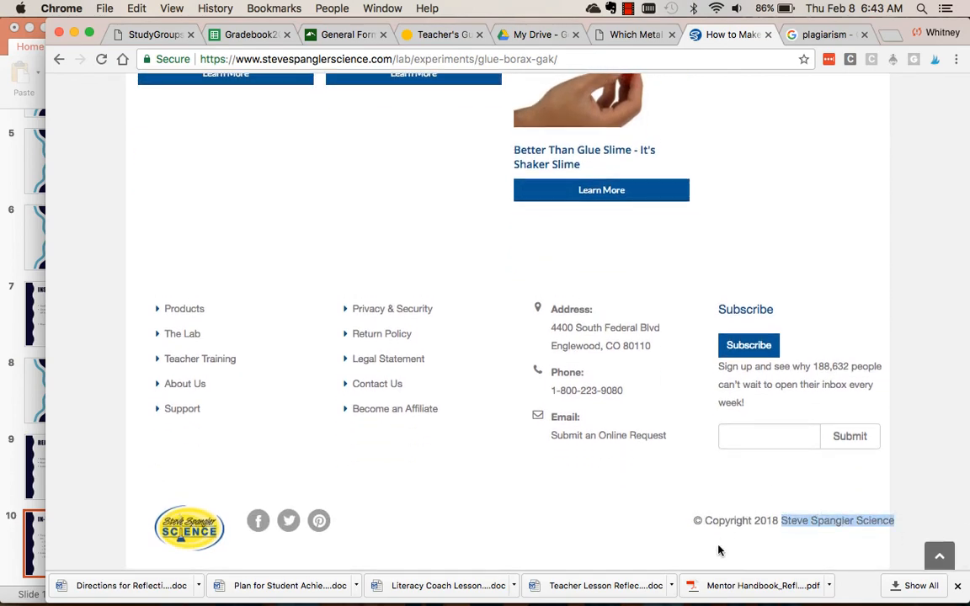
Switch to Word and replace the author placeholder in the second reference with "Steve Spangler Science.".
{"action": "mouse_move", "coordinate": [395, 601]}
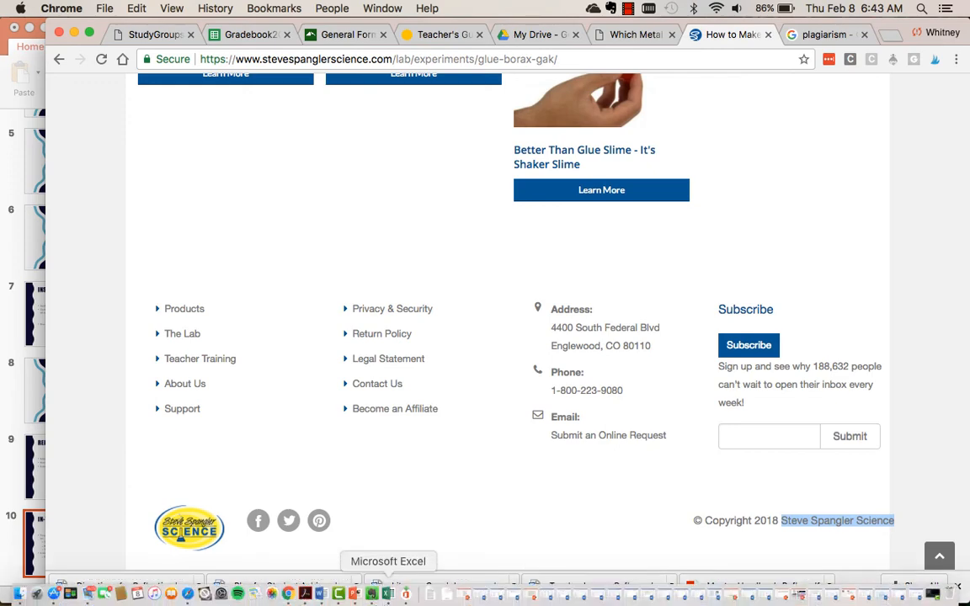
{"action": "left_click", "coordinate": [316, 596]}
{"action": "left_click", "coordinate": [442, 298]}
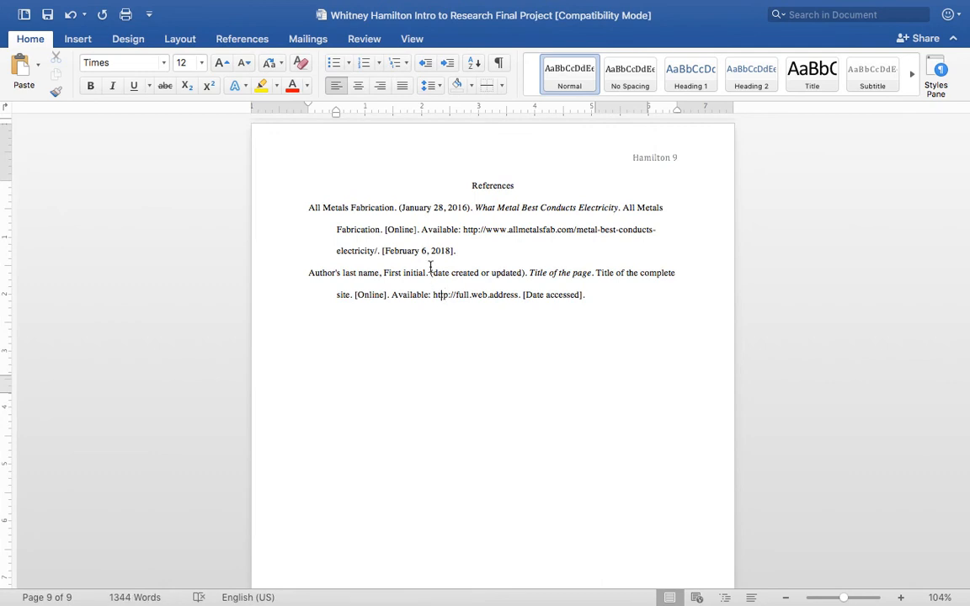
{"action": "left_click_drag", "start_coordinate": [427, 275], "coordinate": [294, 281]}
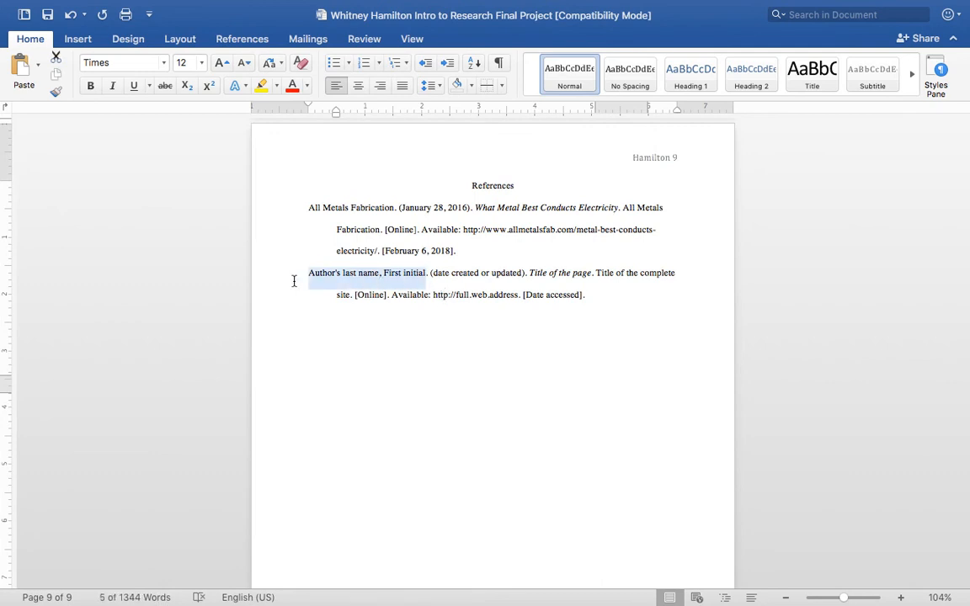
{"action": "type", "text": "Ste"}
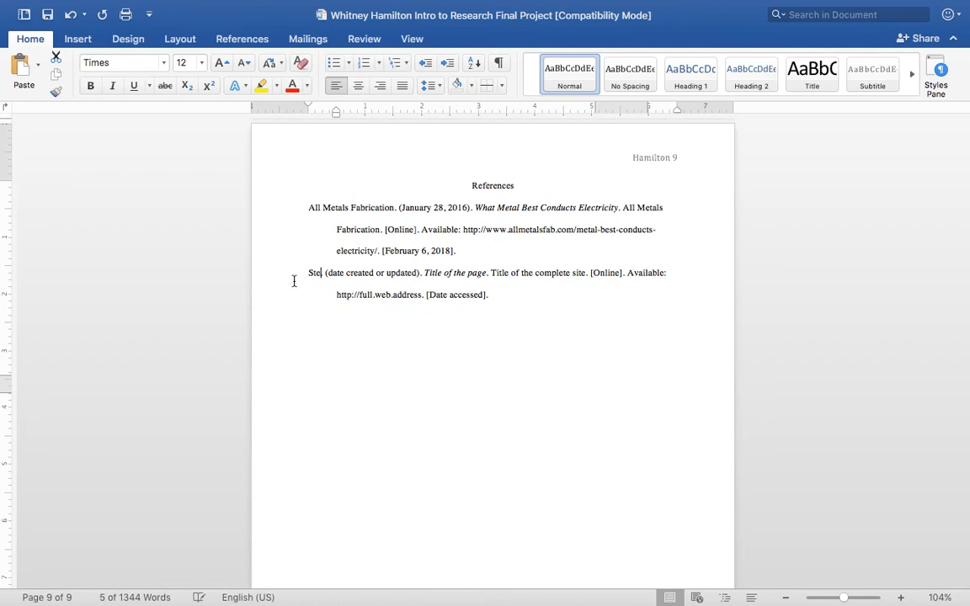
{"action": "type", "text": "ve"}
{"action": "type", "text": " Sp"}
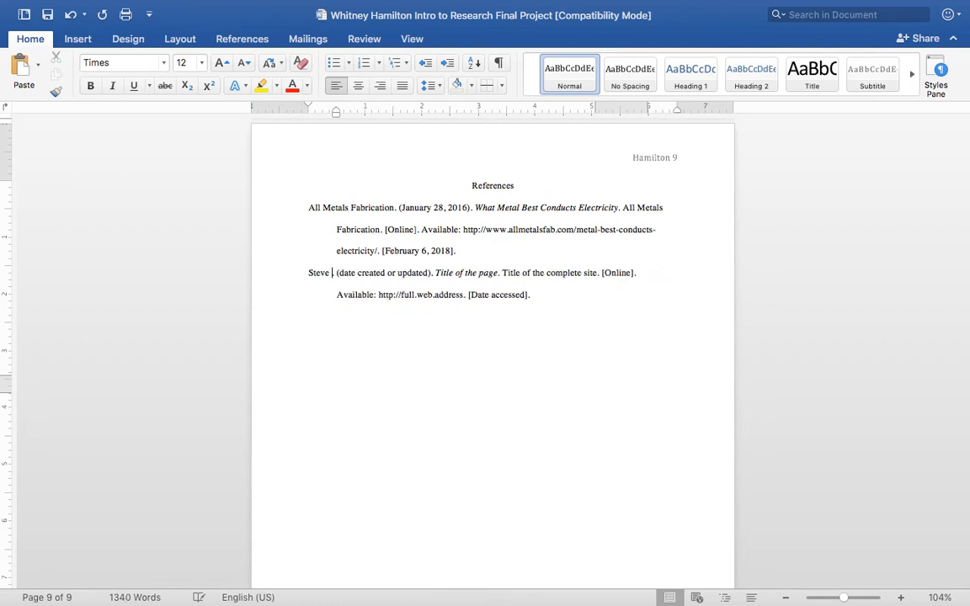
{"action": "type", "text": "angler Sc"}
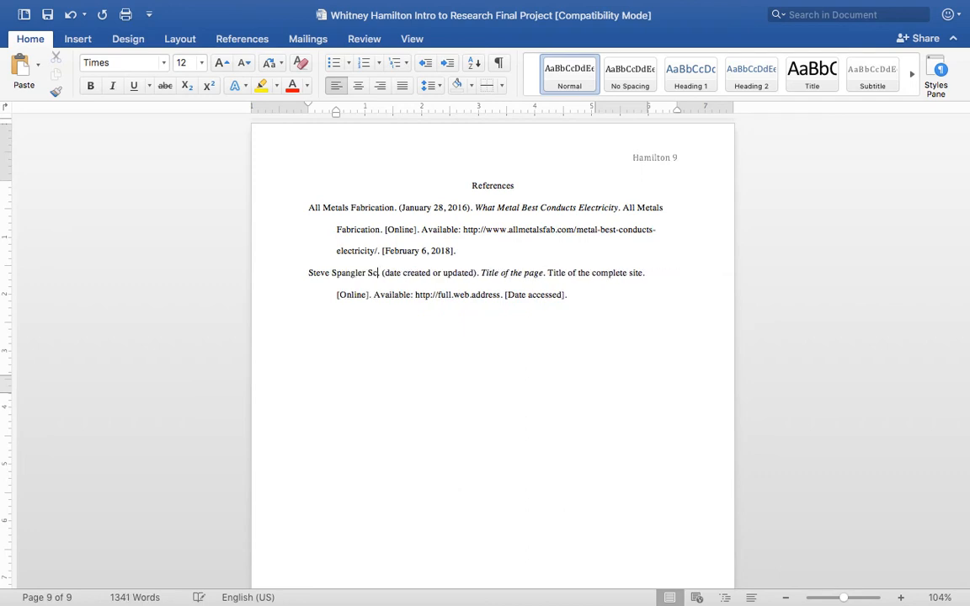
{"action": "type", "text": "ience"}
{"action": "type", "text": "."}
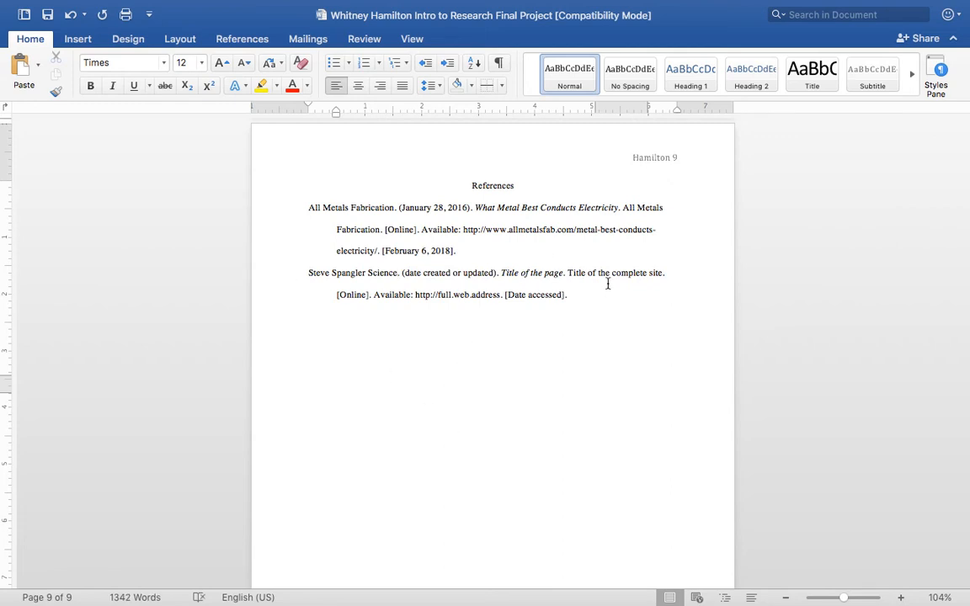
{"action": "left_click", "coordinate": [565, 272]}
{"action": "key", "text": "Right"}
{"action": "key", "text": "Right"}
{"action": "left_click_drag", "start_coordinate": [663, 270], "coordinate": [576, 273]}
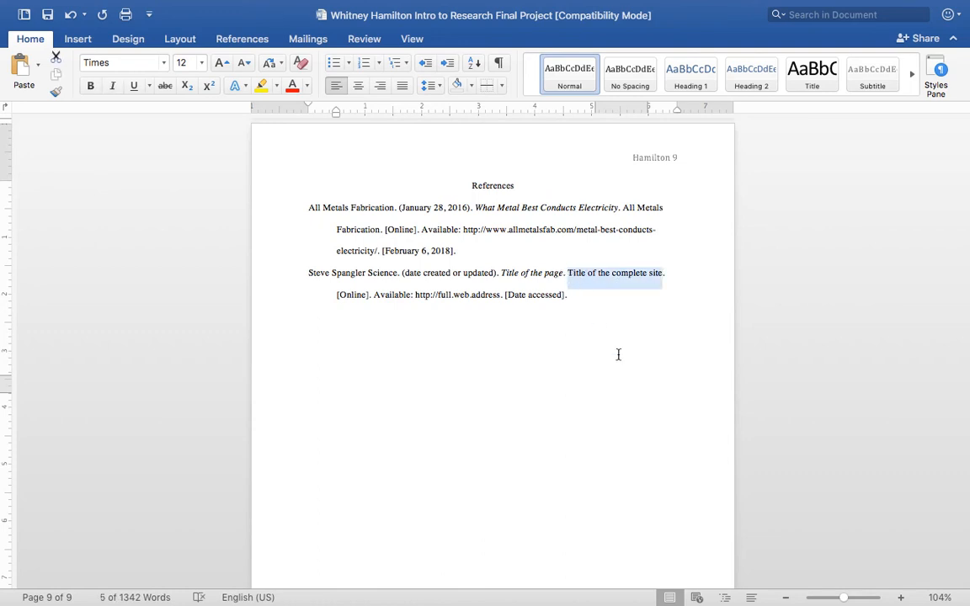
{"action": "left_click", "coordinate": [378, 236]}
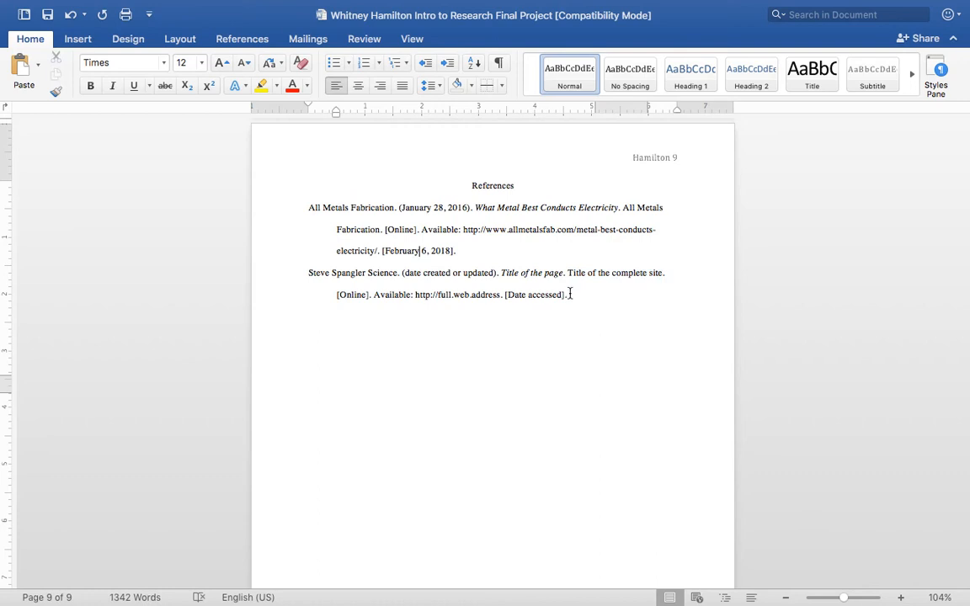
Paste another website citation template below the second reference, formatted with 2.0 line spacing and a hanging indent of about 0.5 inch.
{"action": "key", "text": "Return"}
{"action": "type", "text": "Author's last name, First initial. (date created or updated). Title of the page. Title of the complete site. [Online]. Available: http://full.web.address. [Date accessed]."}
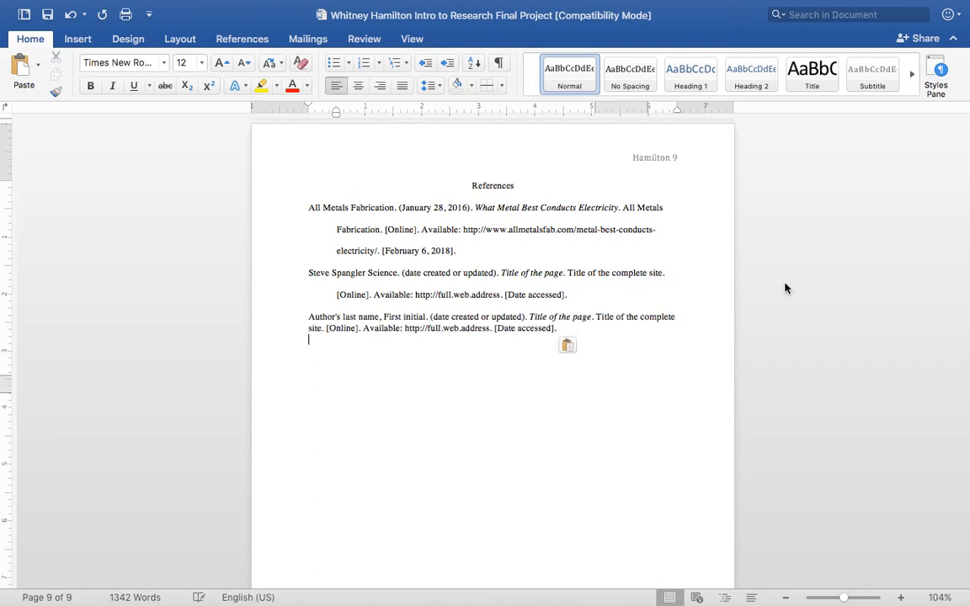
{"action": "left_click_drag", "start_coordinate": [558, 329], "coordinate": [310, 316]}
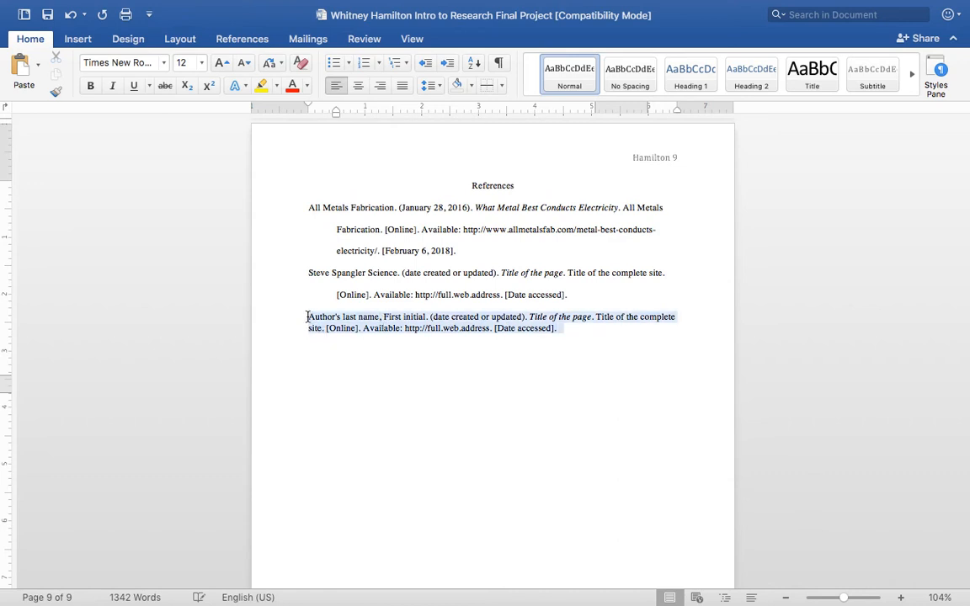
{"action": "left_click", "coordinate": [429, 85]}
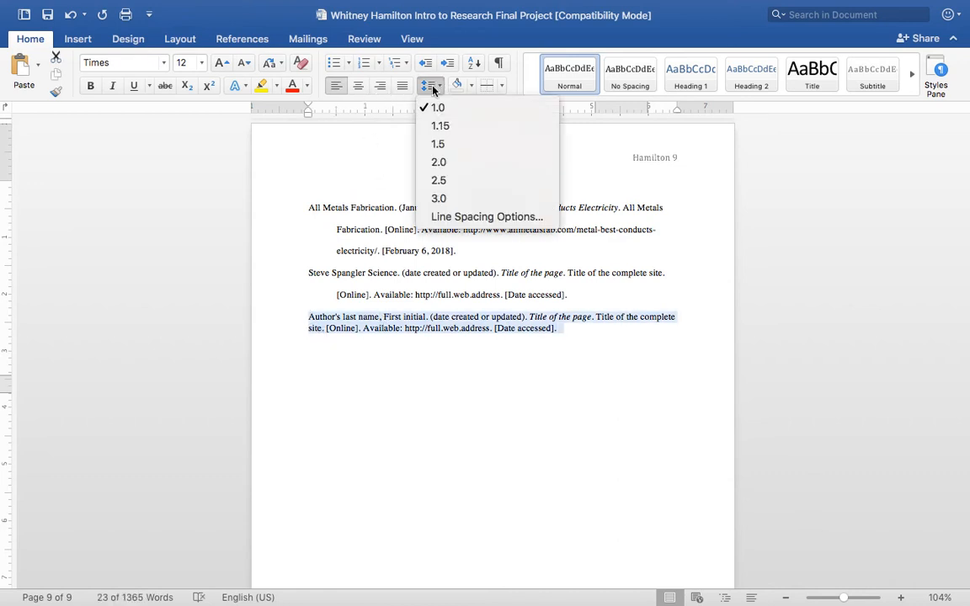
{"action": "left_click", "coordinate": [445, 163]}
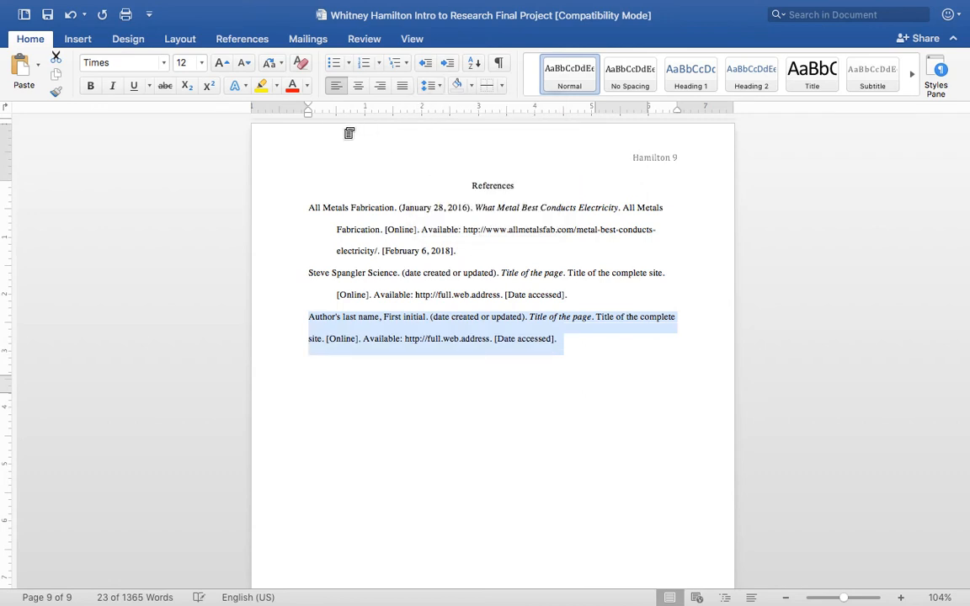
{"action": "mouse_move", "coordinate": [310, 114]}
{"action": "left_mouse_down"}
{"action": "mouse_move", "coordinate": [339, 121]}
{"action": "mouse_move", "coordinate": [331, 108]}
{"action": "mouse_move", "coordinate": [307, 110]}
{"action": "left_mouse_up"}
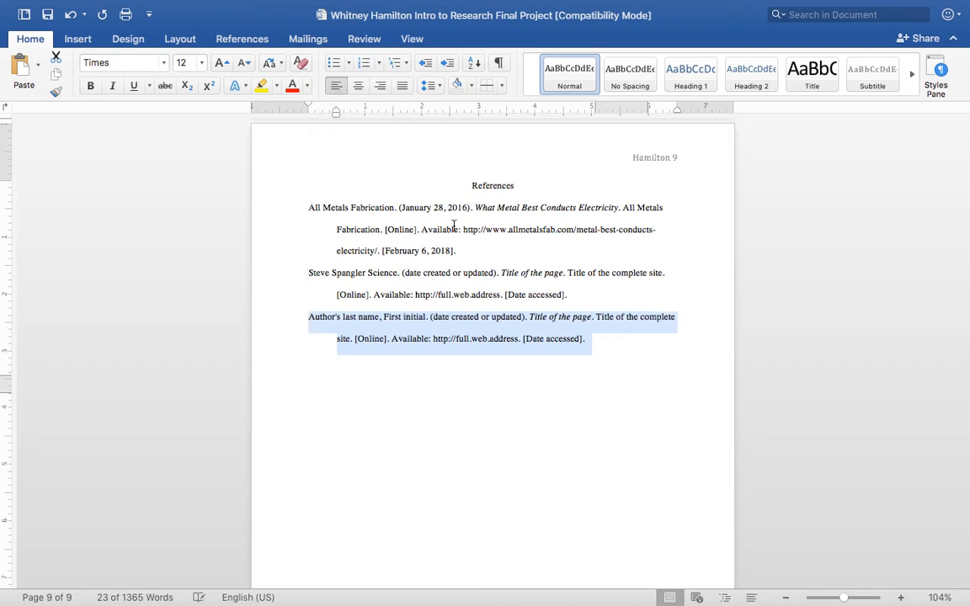
Sort all three reference entries alphabetically by paragraph as text in ascending order, with no header row.
{"action": "left_click", "coordinate": [593, 347]}
{"action": "left_click_drag", "start_coordinate": [586, 341], "coordinate": [288, 212]}
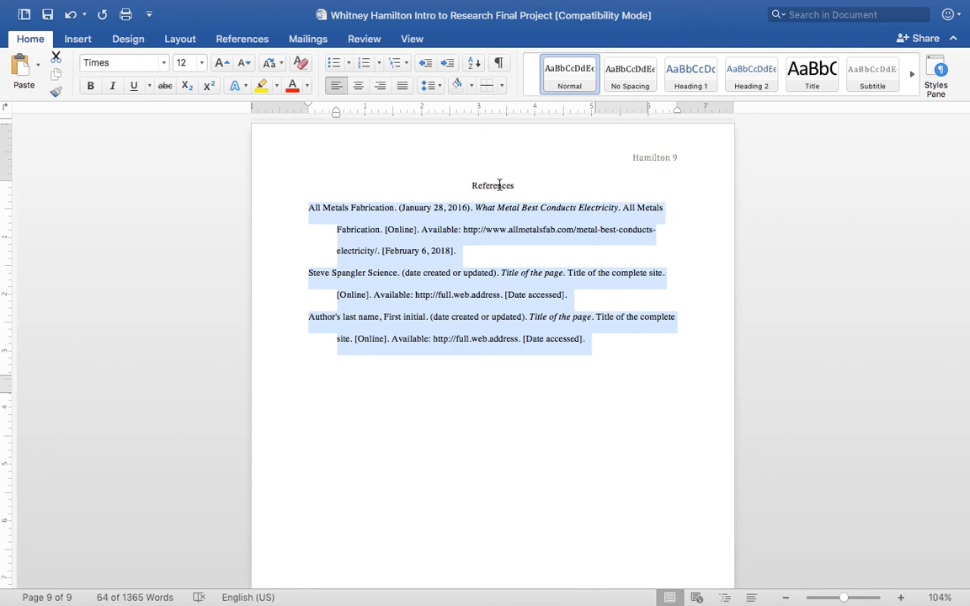
{"action": "left_click", "coordinate": [475, 68]}
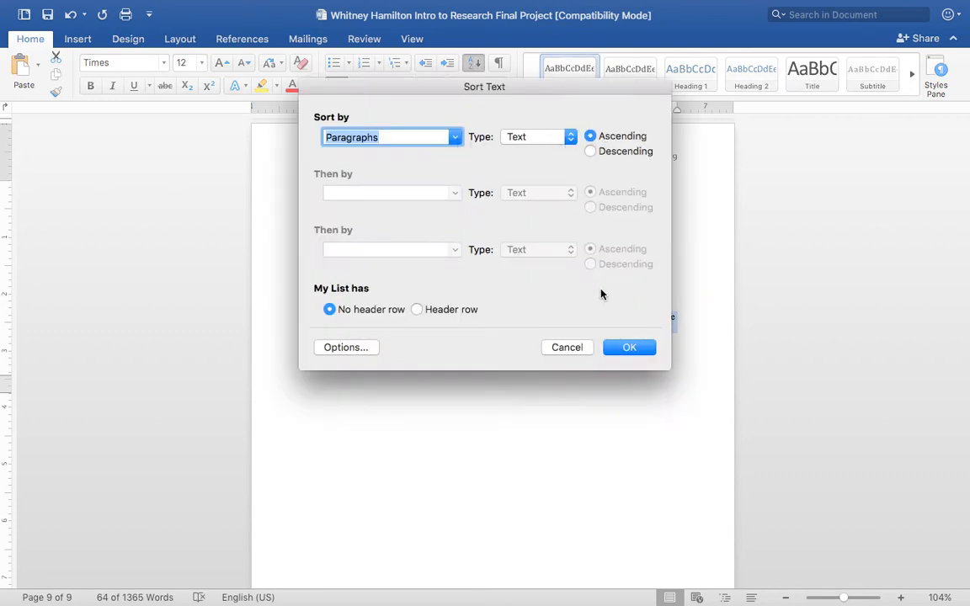
{"action": "left_click", "coordinate": [633, 348]}
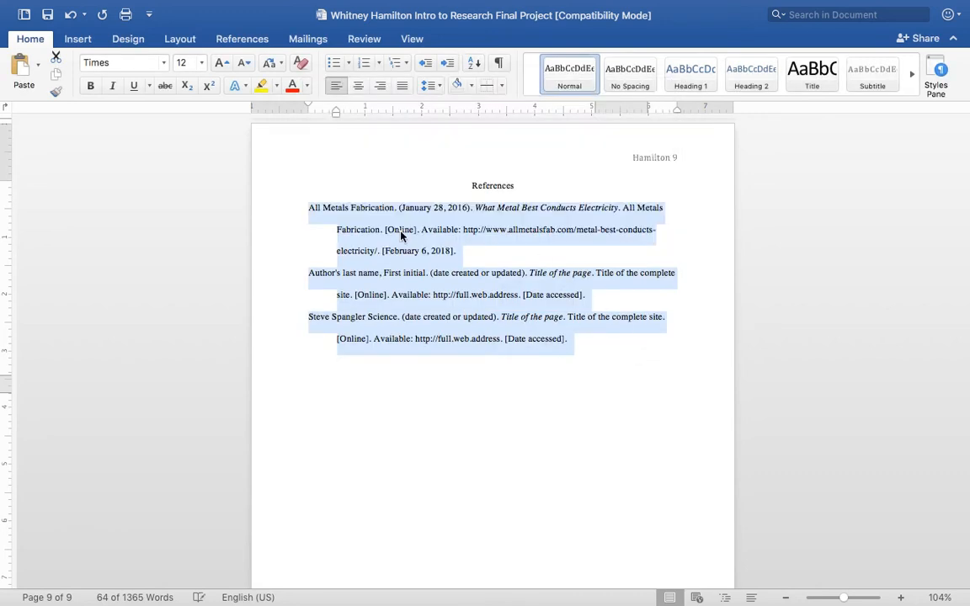
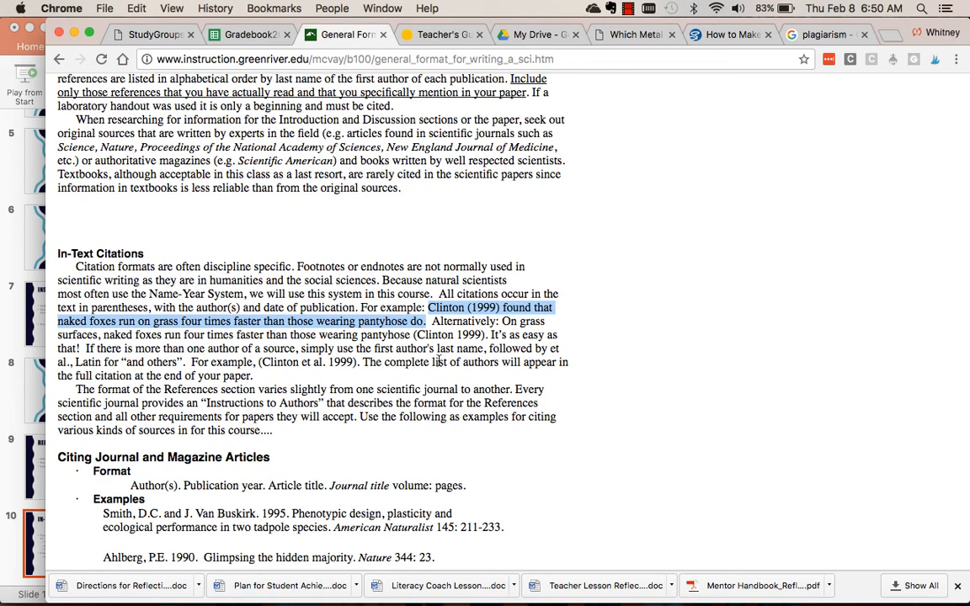
Highlight the alternative in-text citation example that puts author and year in parentheses at the sentence's end.
{"action": "left_click", "coordinate": [431, 283]}
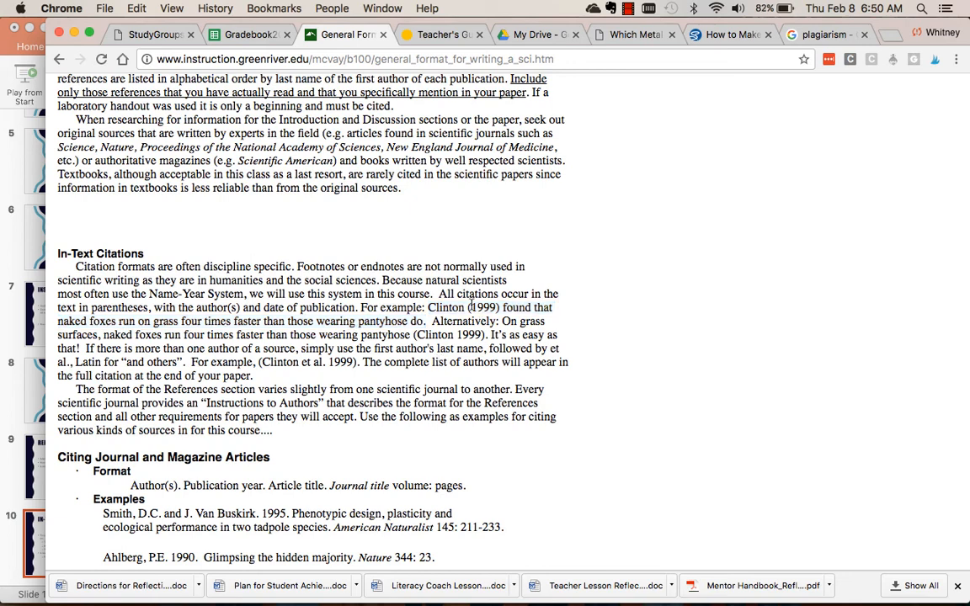
{"action": "left_click_drag", "start_coordinate": [468, 308], "coordinate": [502, 308]}
{"action": "left_click_drag", "start_coordinate": [504, 321], "coordinate": [487, 335]}
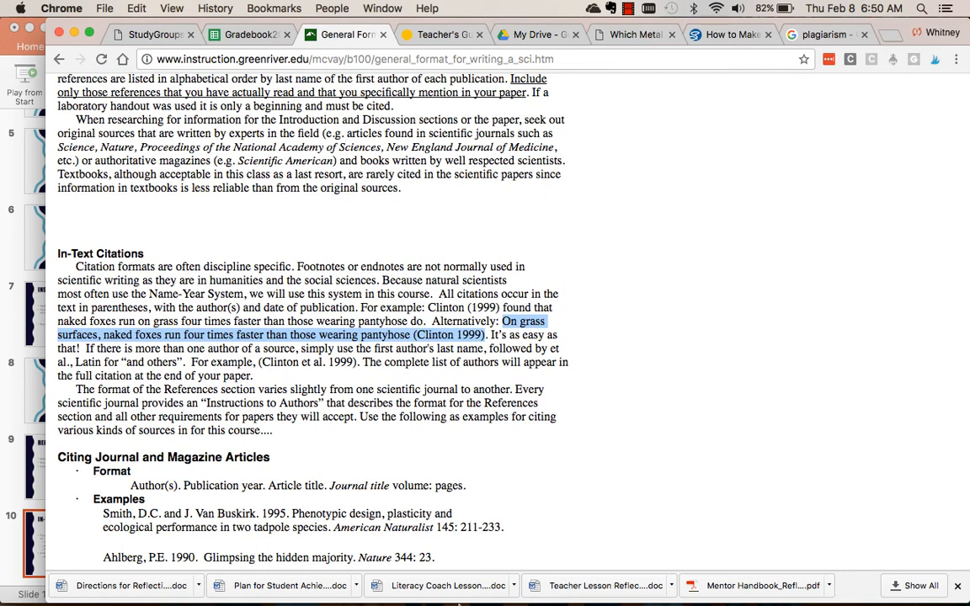
Switch to Word and copy the author and date, "All Metals Fabrication. (January 28, 2016", from the first reference.
{"action": "mouse_move", "coordinate": [404, 600]}
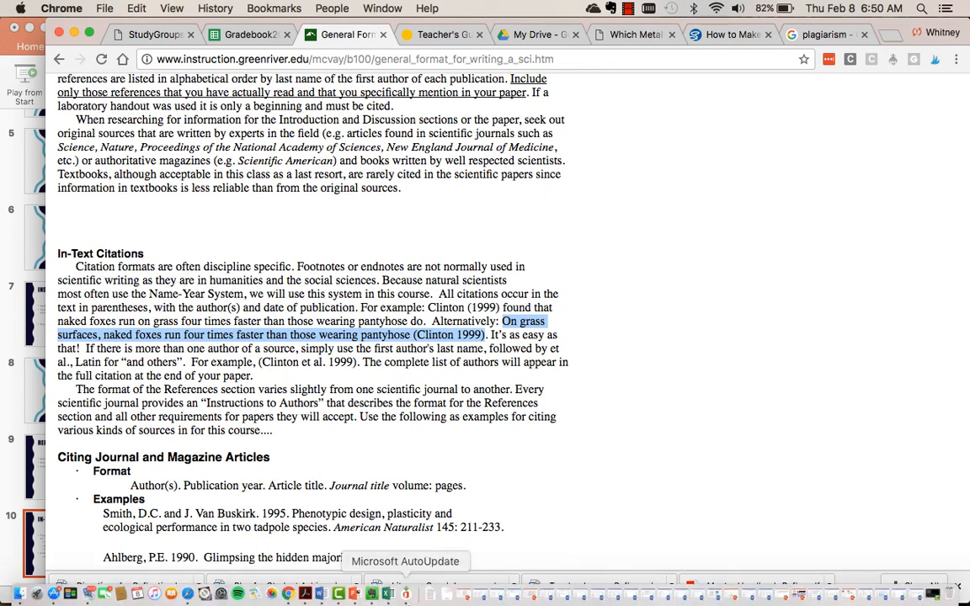
{"action": "left_click", "coordinate": [321, 596]}
{"action": "left_click", "coordinate": [401, 205]}
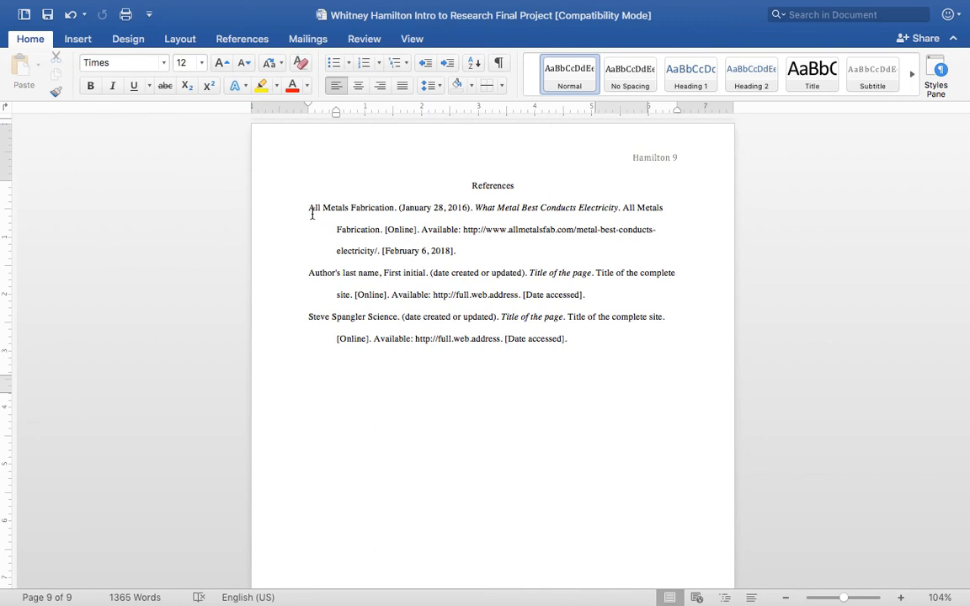
{"action": "left_click_drag", "start_coordinate": [308, 207], "coordinate": [462, 215]}
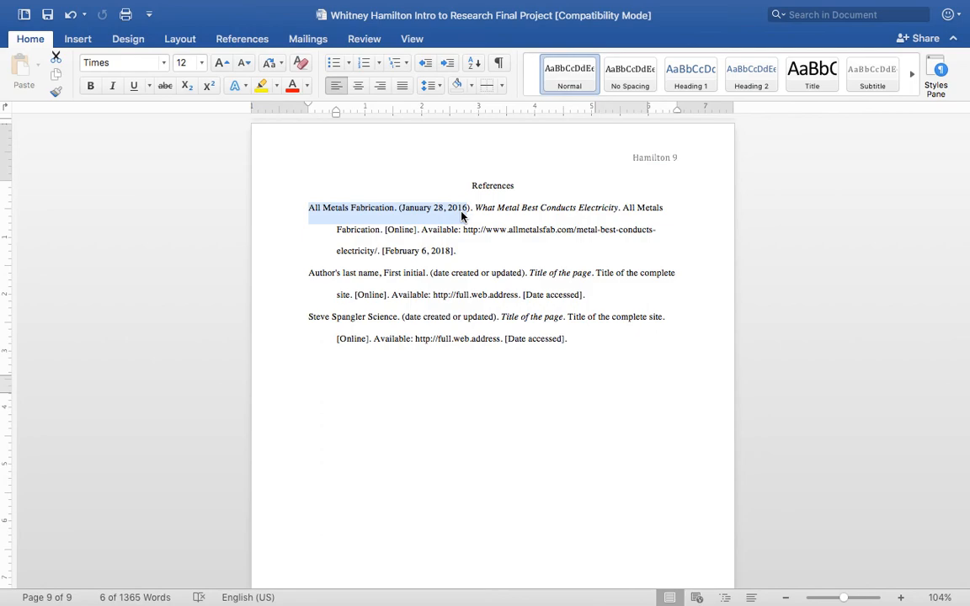
Replace the author and year in the Introduction's first parenthetical citation with the copied reference author and date.
{"action": "scroll", "coordinate": [519, 211], "scroll_direction": "up", "scroll_amount": 10}
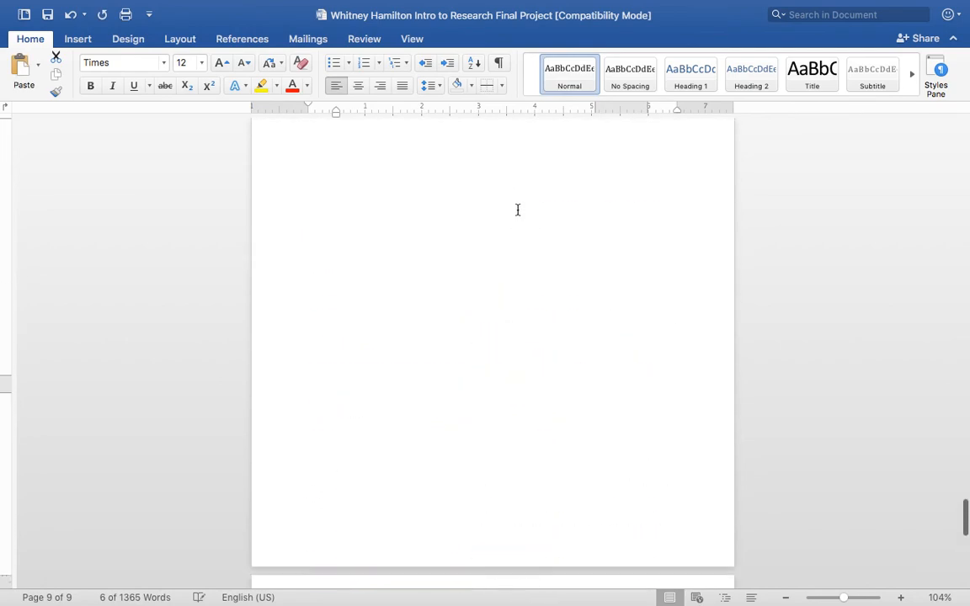
{"action": "scroll", "coordinate": [520, 212], "scroll_direction": "up", "scroll_amount": 15}
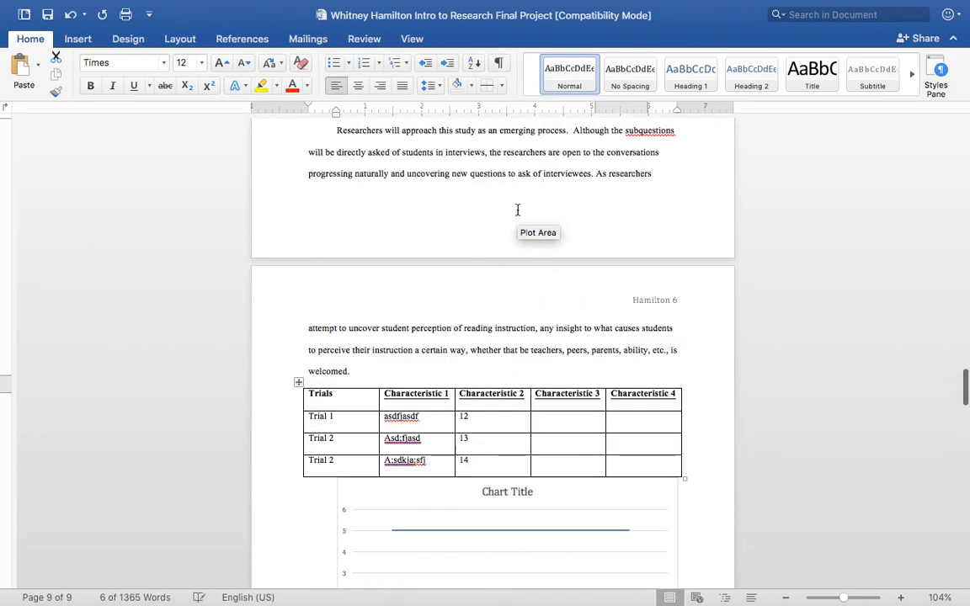
{"action": "scroll", "coordinate": [518, 210], "scroll_direction": "up", "scroll_amount": 20}
{"action": "scroll", "coordinate": [517, 210], "scroll_direction": "down", "scroll_amount": 5}
{"action": "scroll", "coordinate": [518, 210], "scroll_direction": "down", "scroll_amount": 10}
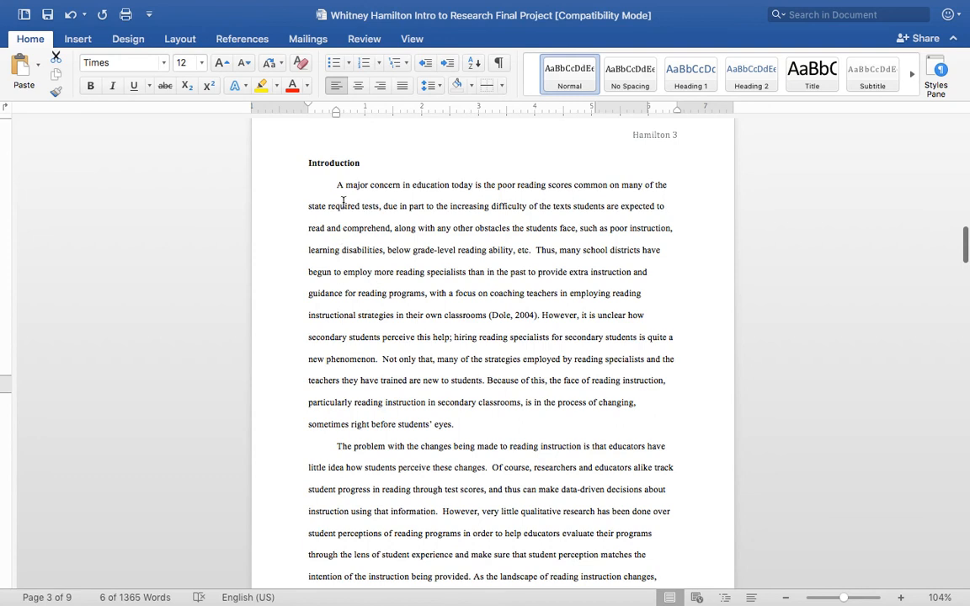
{"action": "left_click_drag", "start_coordinate": [310, 186], "coordinate": [483, 325]}
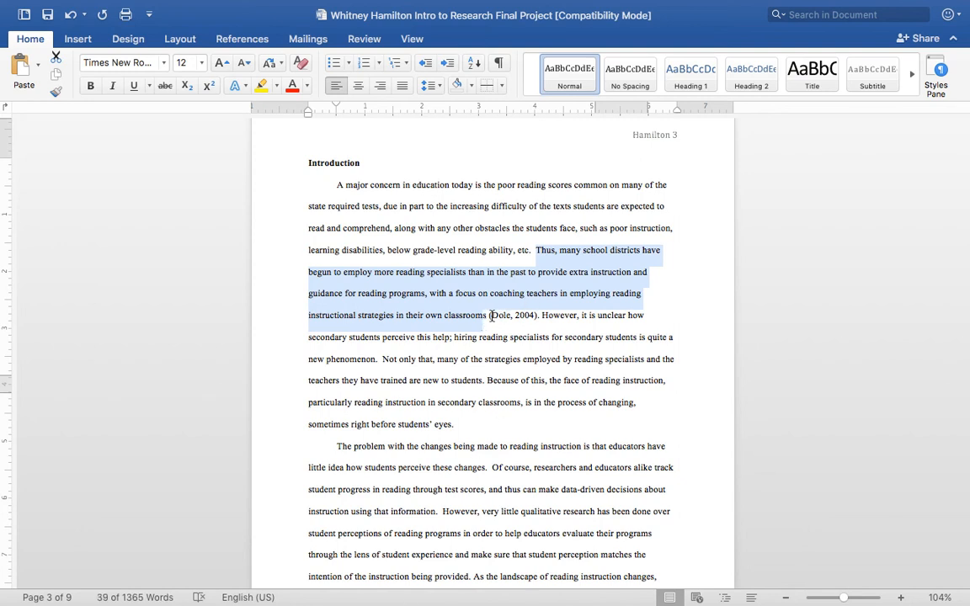
{"action": "left_click", "coordinate": [556, 250]}
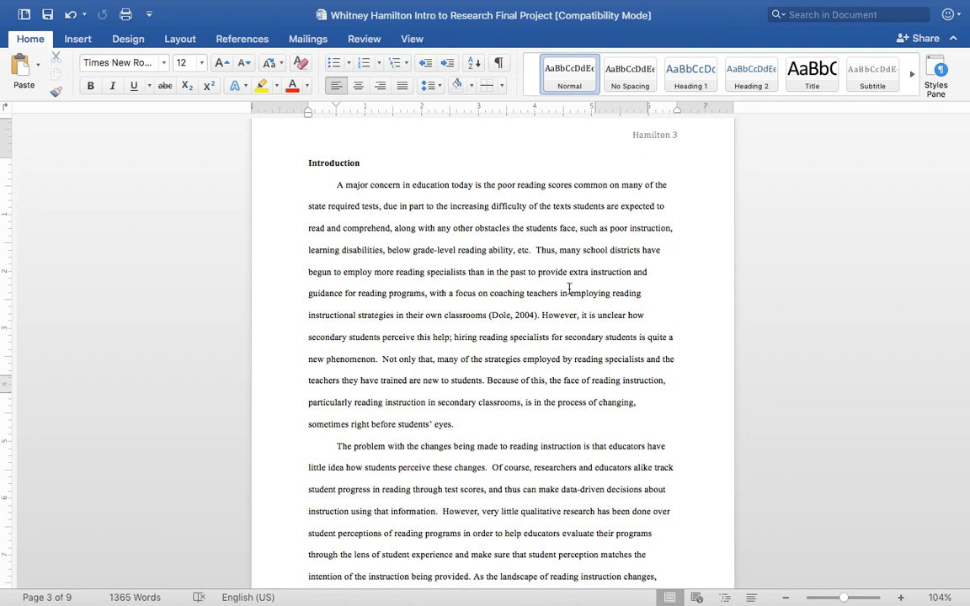
{"action": "left_click_drag", "start_coordinate": [490, 315], "coordinate": [530, 316]}
{"action": "type", "text": "All Metal Fabrication. (January 28, 2016"}
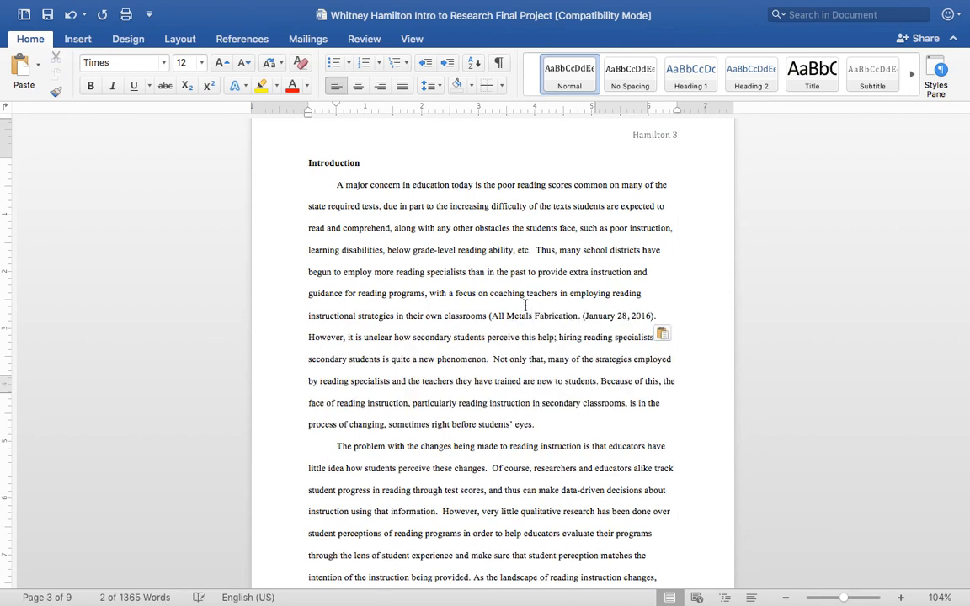
Trim the pasted citation in the Introduction's first paragraph to "(All Metals Fabrication 2016)".
{"action": "left_click", "coordinate": [631, 317]}
{"action": "key", "text": "BackSpace"}
{"action": "key", "text": "BackSpace"}
{"action": "key", "text": "BackSpace"}
{"action": "key", "text": "BackSpace"}
{"action": "key", "text": "BackSpace"}
{"action": "key", "text": "BackSpace"}
{"action": "key", "text": "BackSpace"}
{"action": "key", "text": "BackSpace"}
{"action": "key", "text": "BackSpace"}
{"action": "key", "text": "BackSpace"}
{"action": "key", "text": "BackSpace"}
{"action": "key", "text": "BackSpace"}
{"action": "key", "text": "BackSpace"}
{"action": "key", "text": "BackSpace"}
{"action": "key", "text": "BackSpace"}
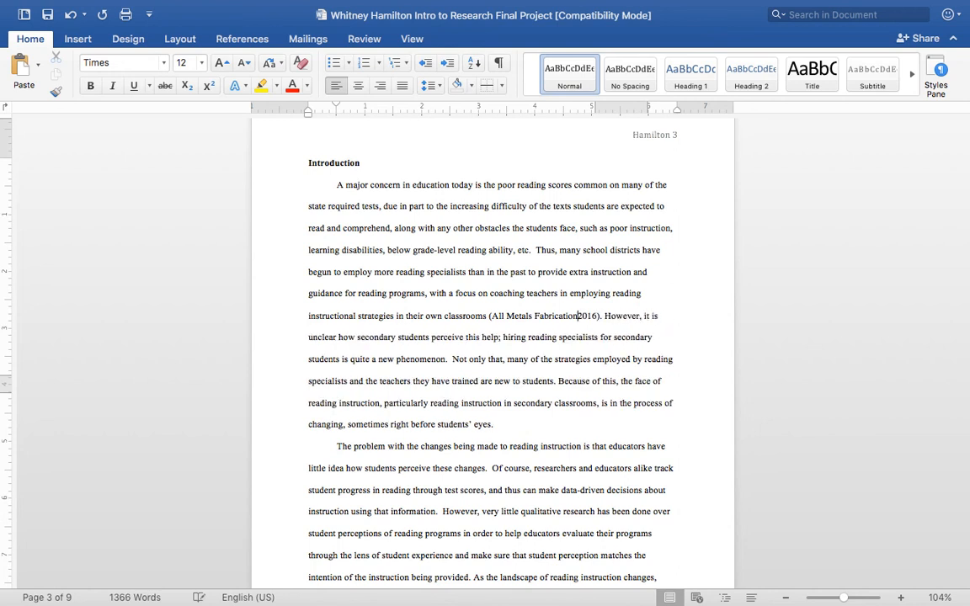
{"action": "left_click", "coordinate": [606, 316]}
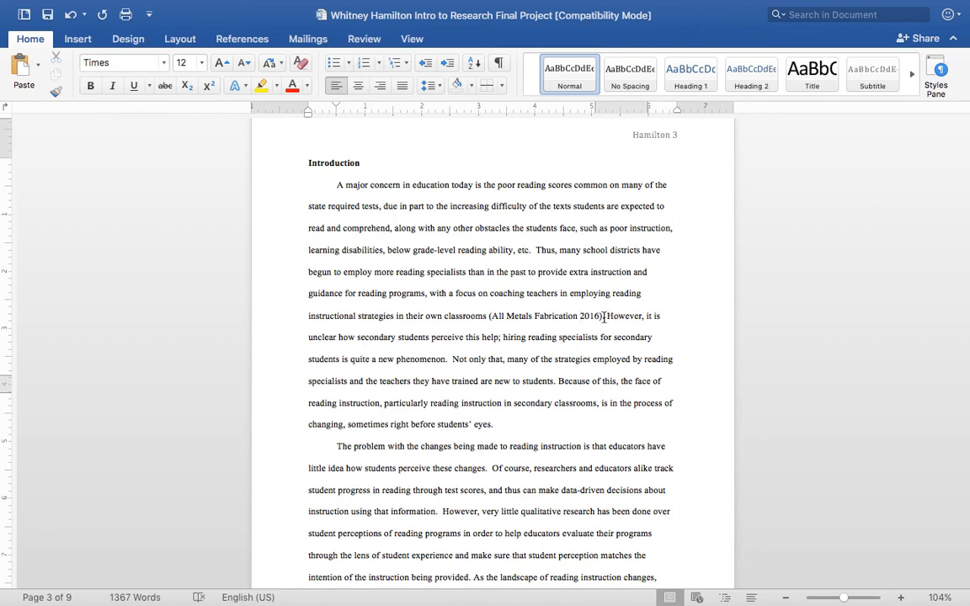
{"action": "left_click_drag", "start_coordinate": [606, 315], "coordinate": [603, 316]}
Compare the Introduction's "(All Metals Fabrication 2016)" citation with the entries on the References page.
{"action": "left_click", "coordinate": [508, 340]}
{"action": "left_click_drag", "start_coordinate": [490, 316], "coordinate": [601, 316]}
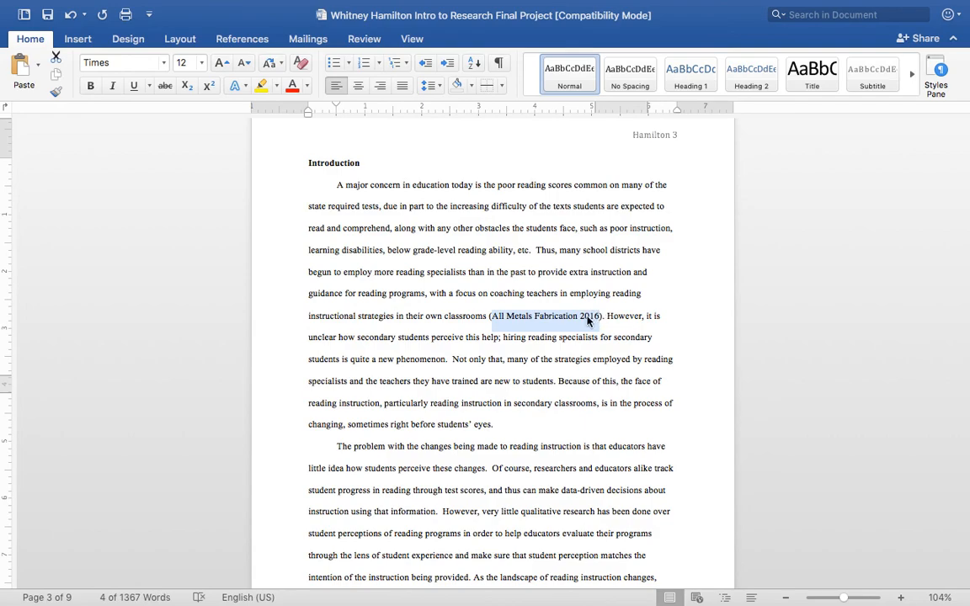
{"action": "scroll", "coordinate": [440, 400], "scroll_direction": "down", "scroll_amount": 20}
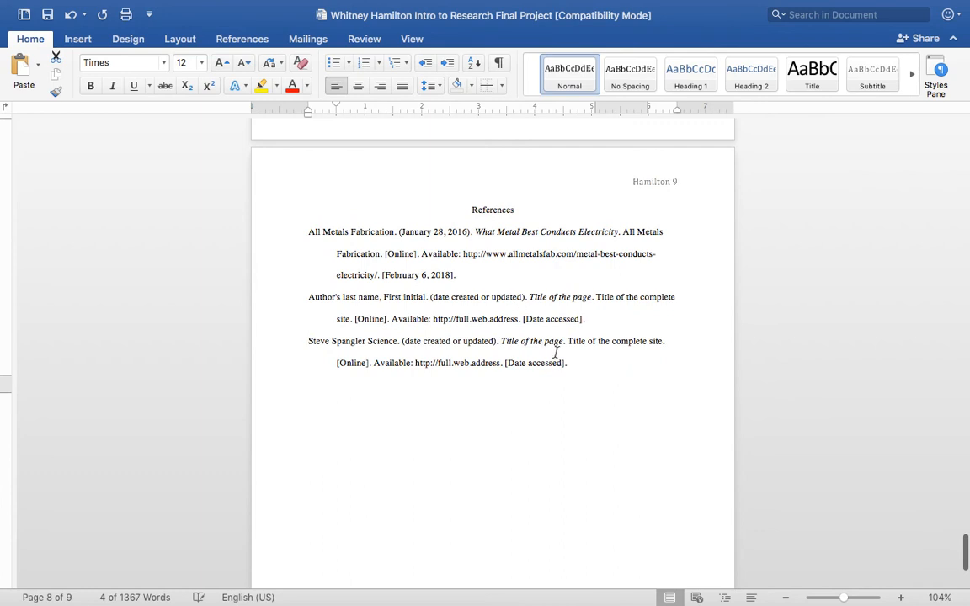
{"action": "left_click_drag", "start_coordinate": [568, 363], "coordinate": [304, 243]}
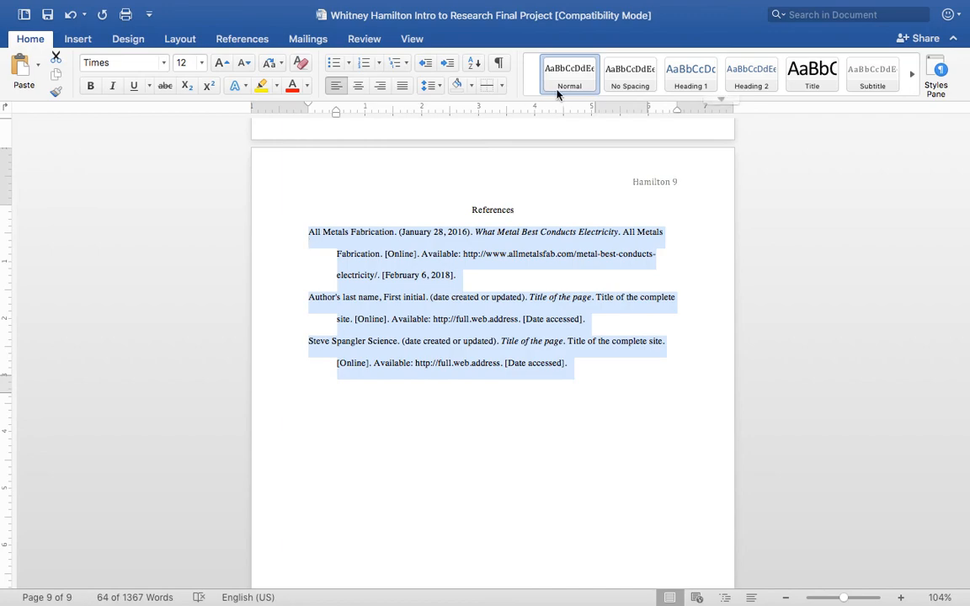
{"action": "scroll", "coordinate": [525, 302], "scroll_direction": "up", "scroll_amount": 20}
{"action": "scroll", "coordinate": [526, 301], "scroll_direction": "up", "scroll_amount": 20}
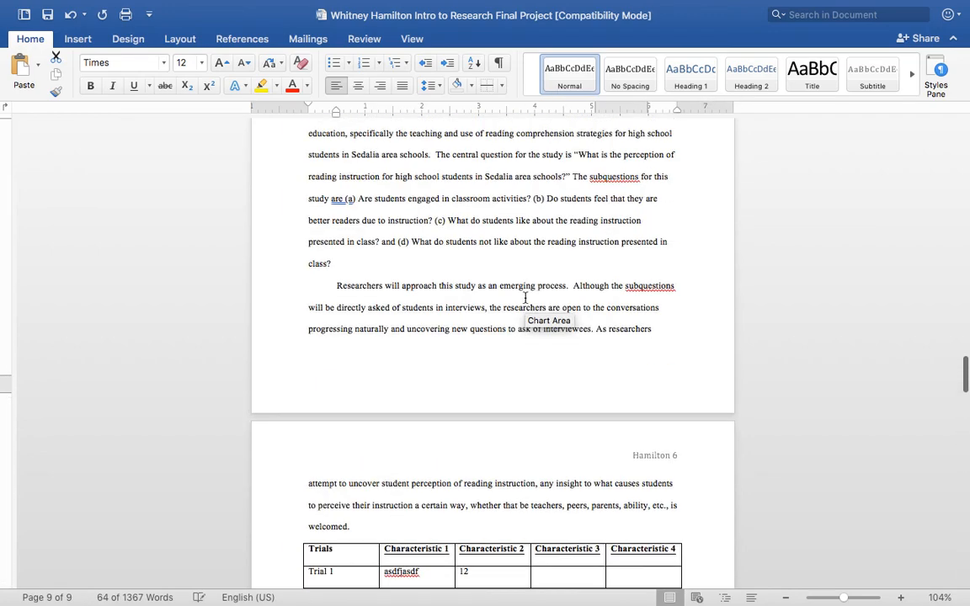
{"action": "scroll", "coordinate": [525, 298], "scroll_direction": "up", "scroll_amount": 20}
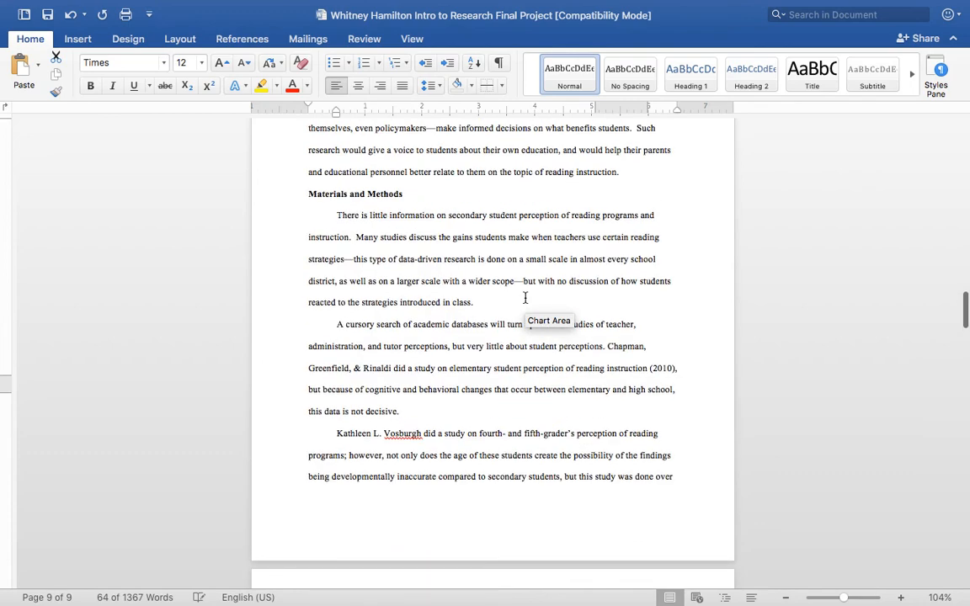
{"action": "scroll", "coordinate": [525, 298], "scroll_direction": "up", "scroll_amount": 5}
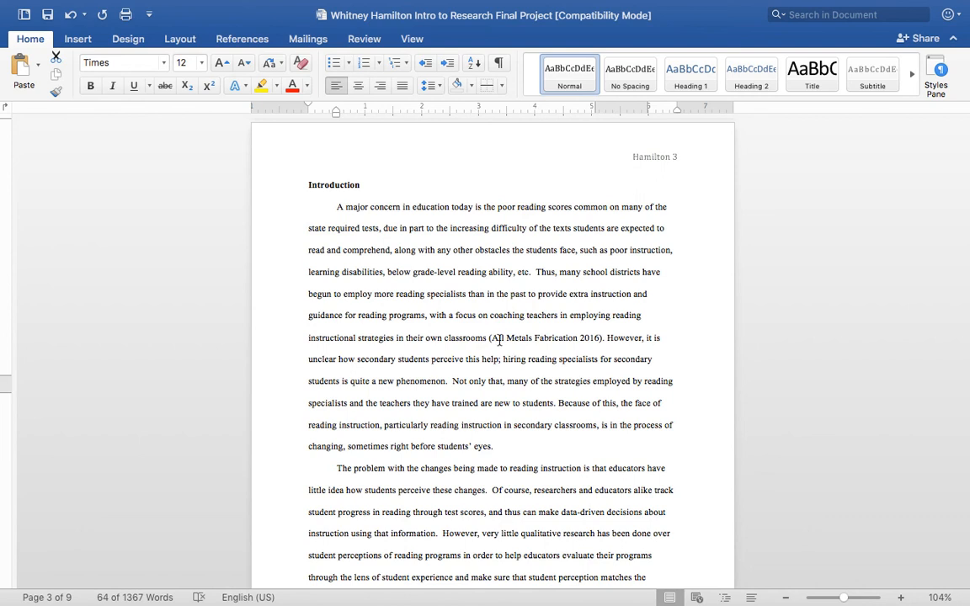
{"action": "left_click_drag", "start_coordinate": [494, 339], "coordinate": [600, 339]}
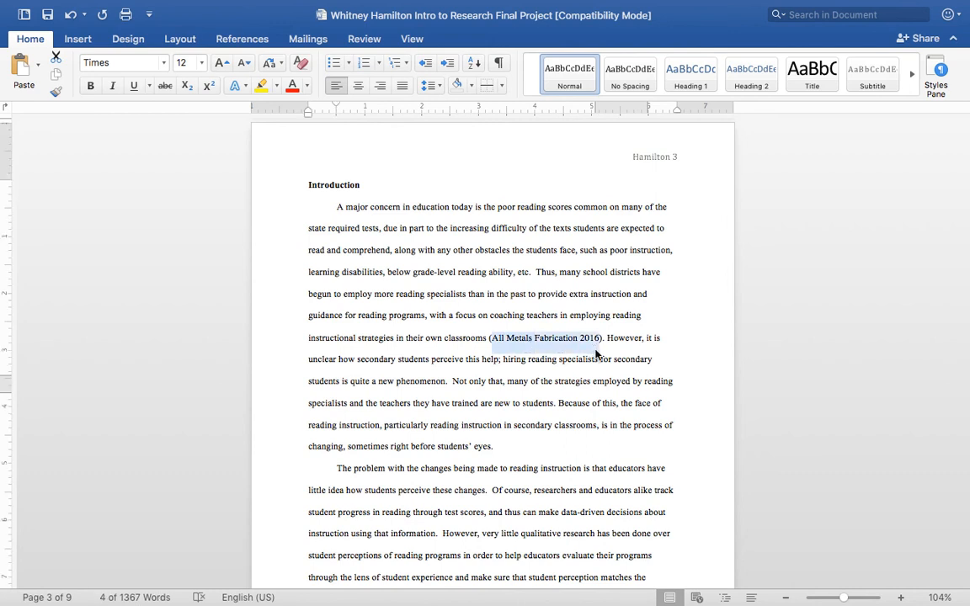
Add the in-text citation "(Steve Spangler Science 2016)" after "quite a new phenomenon" in the Introduction.
{"action": "left_click_drag", "start_coordinate": [608, 339], "coordinate": [447, 383]}
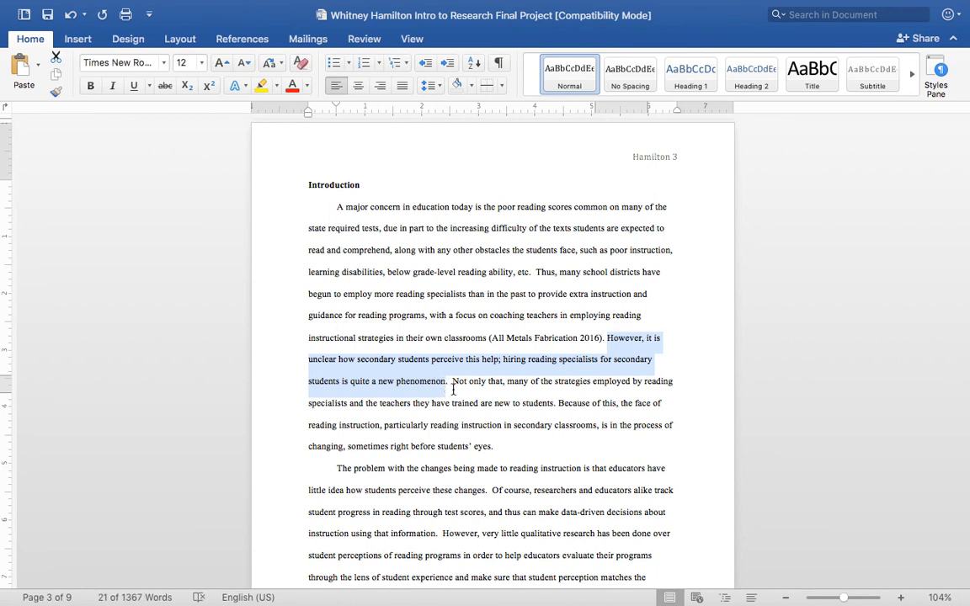
{"action": "key", "text": "Right"}
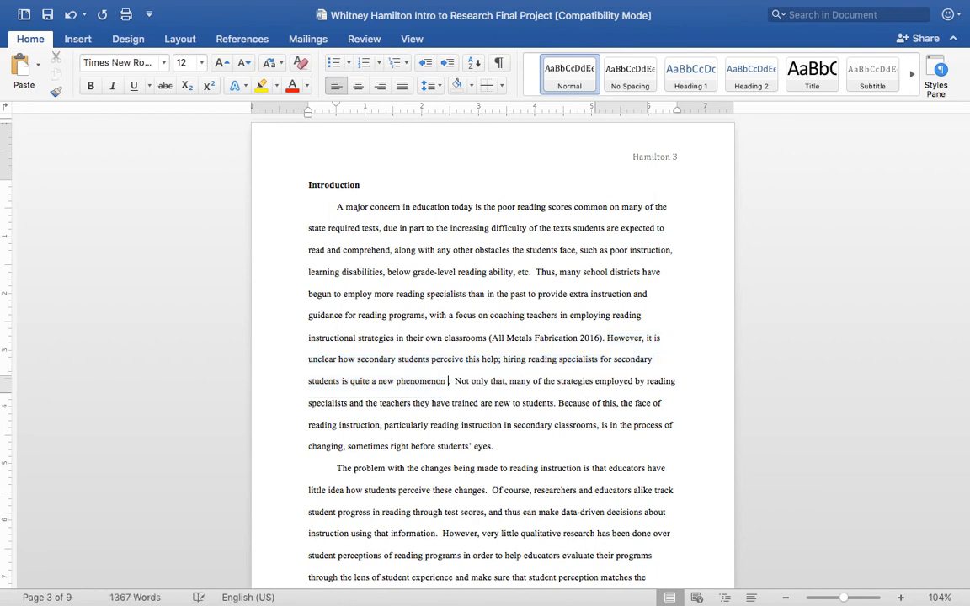
{"action": "type", "text": "(Steve S"}
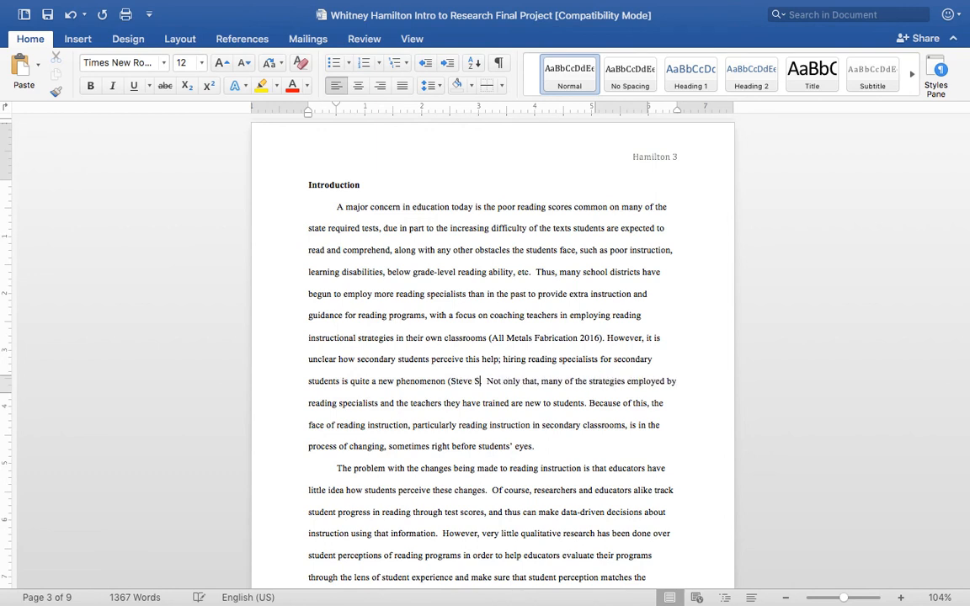
{"action": "type", "text": "pangler Science 2016"}
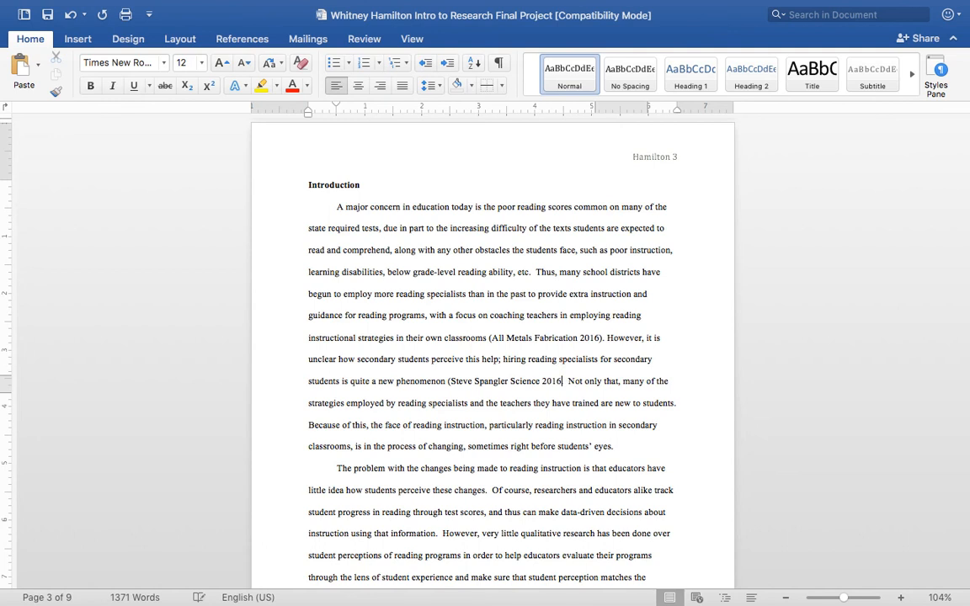
{"action": "type", "text": ")."}
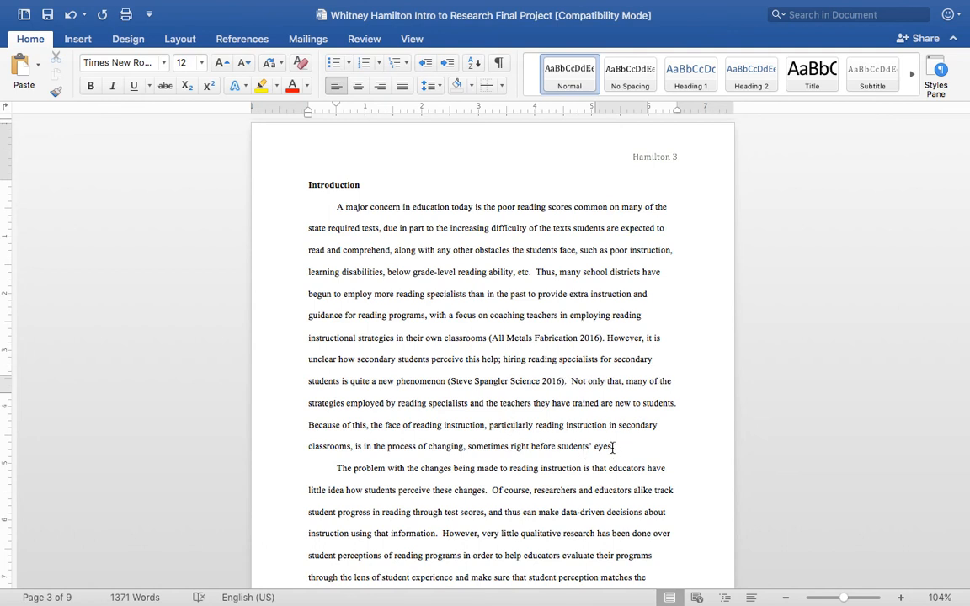
Delete the "(Steve Spangler Science 2016)" citation from the Introduction's first paragraph.
{"action": "left_click", "coordinate": [795, 455]}
{"action": "left_click_drag", "start_coordinate": [569, 381], "coordinate": [447, 382]}
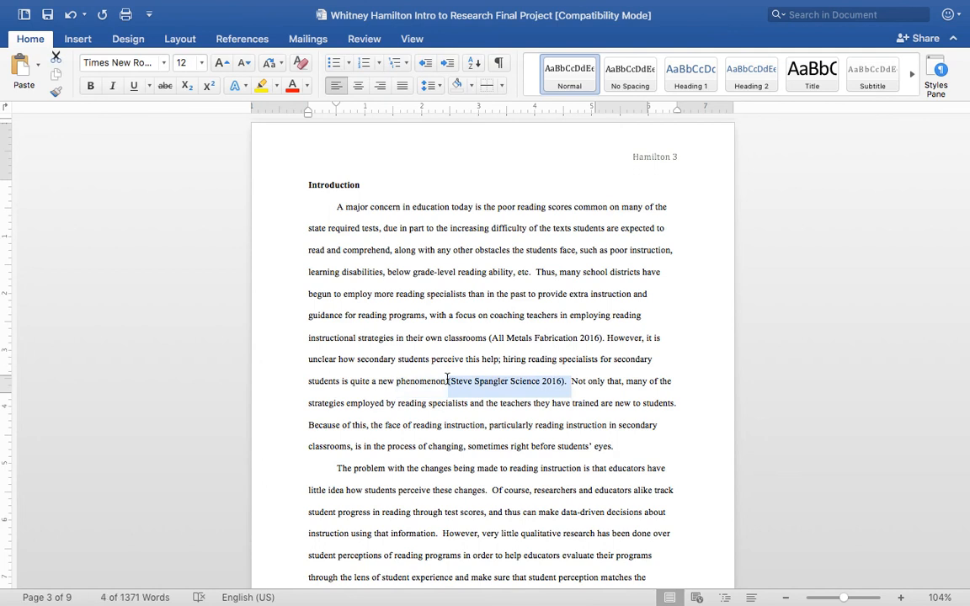
{"action": "key", "text": "BackSpace"}
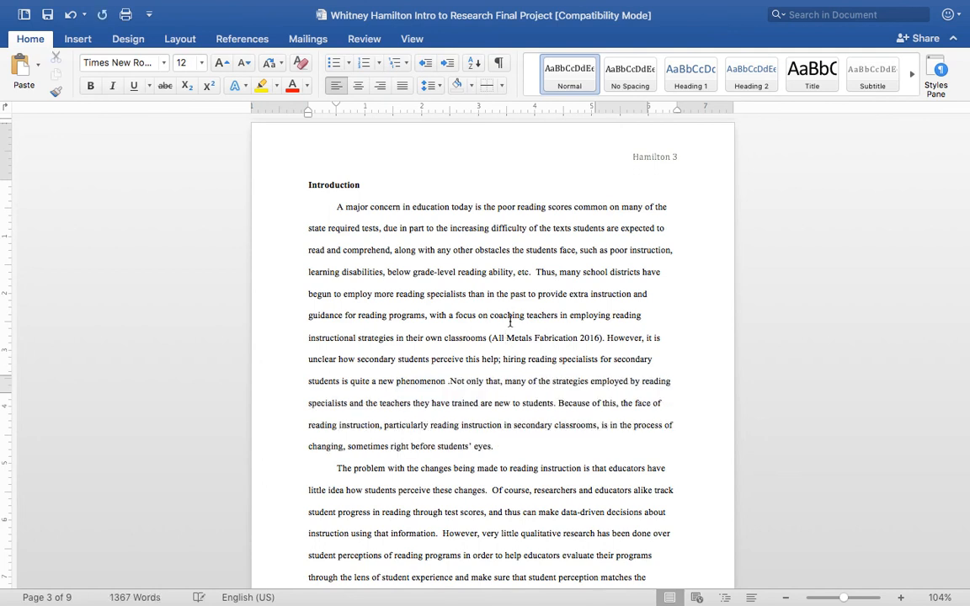
Remove the "(All Metals Fabrication 2016)" citation after "classrooms" in the Introduction and end that sentence with a period.
{"action": "left_click_drag", "start_coordinate": [536, 272], "coordinate": [497, 447]}
{"action": "left_click", "coordinate": [497, 446]}
{"action": "left_click_drag", "start_coordinate": [604, 336], "coordinate": [490, 336]}
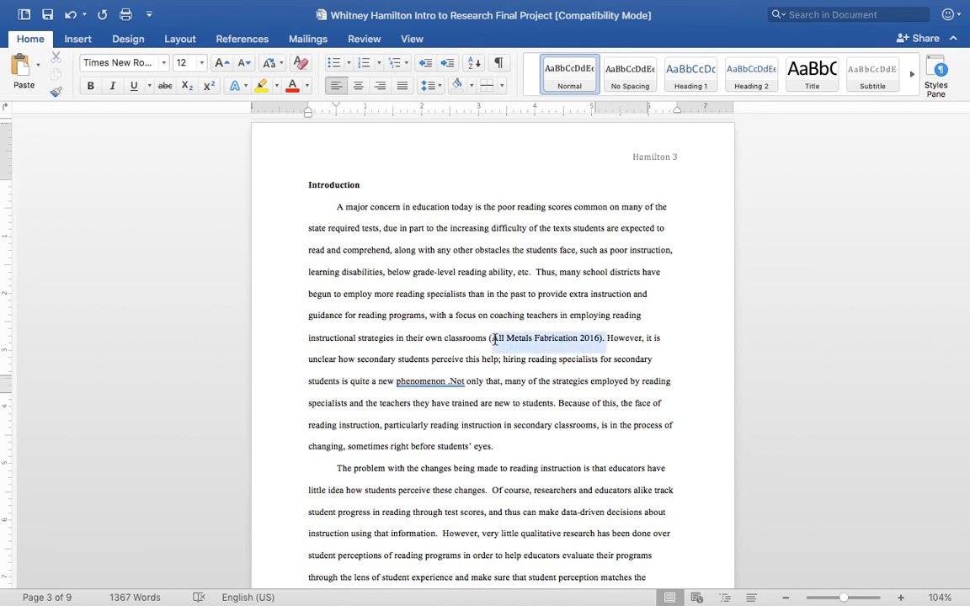
{"action": "key", "text": "BackSpace"}
{"action": "key", "text": "BackSpace"}
{"action": "type", "text": "."}
Enter the citation "(All Metals Fabrication 2016" after "students' eyes" at the end of the Introduction's first paragraph.
{"action": "key", "text": "BackSpace"}
{"action": "key", "text": "BackSpace"}
{"action": "type", "text": "."}
{"action": "left_click", "coordinate": [382, 448]}
{"action": "key", "text": "BackSpace"}
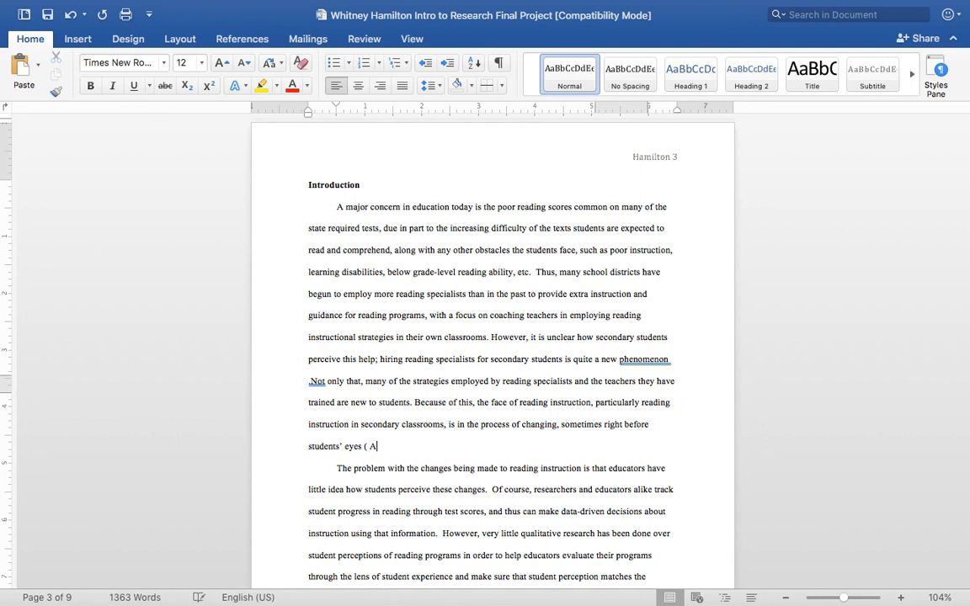
{"action": "type", "text": "(All Metals Fabrication 2016)."}
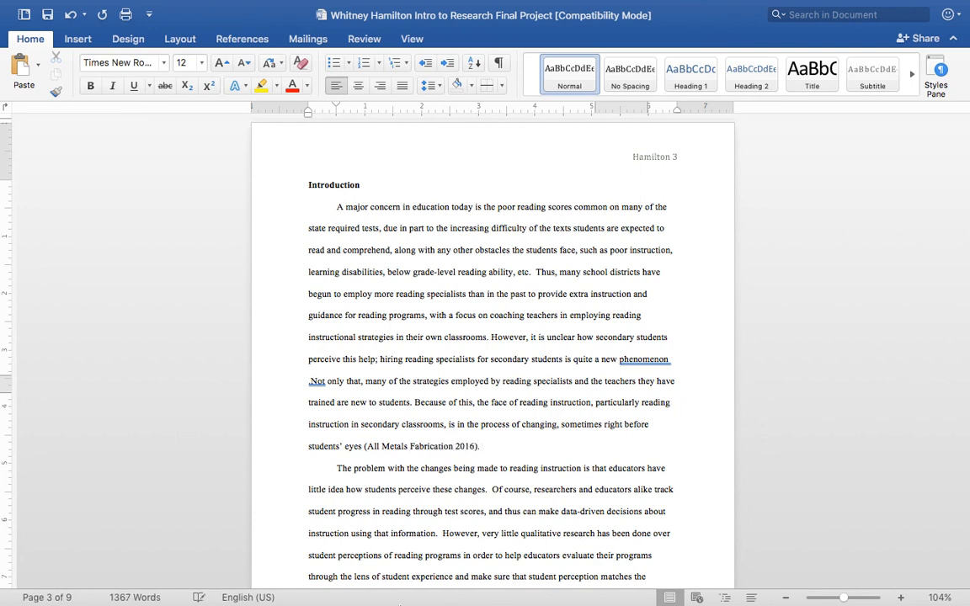
Review the three reference entries on the References page.
{"action": "mouse_move", "coordinate": [424, 604]}
{"action": "scroll", "coordinate": [544, 432], "scroll_direction": "down", "scroll_amount": 10}
{"action": "scroll", "coordinate": [544, 435], "scroll_direction": "down", "scroll_amount": 20}
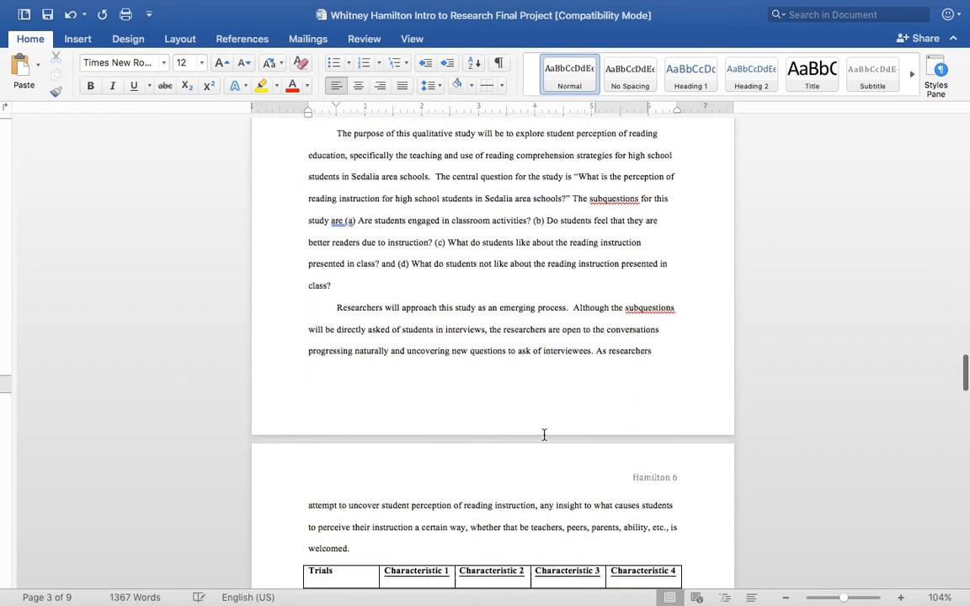
{"action": "scroll", "coordinate": [544, 435], "scroll_direction": "up", "scroll_amount": 5}
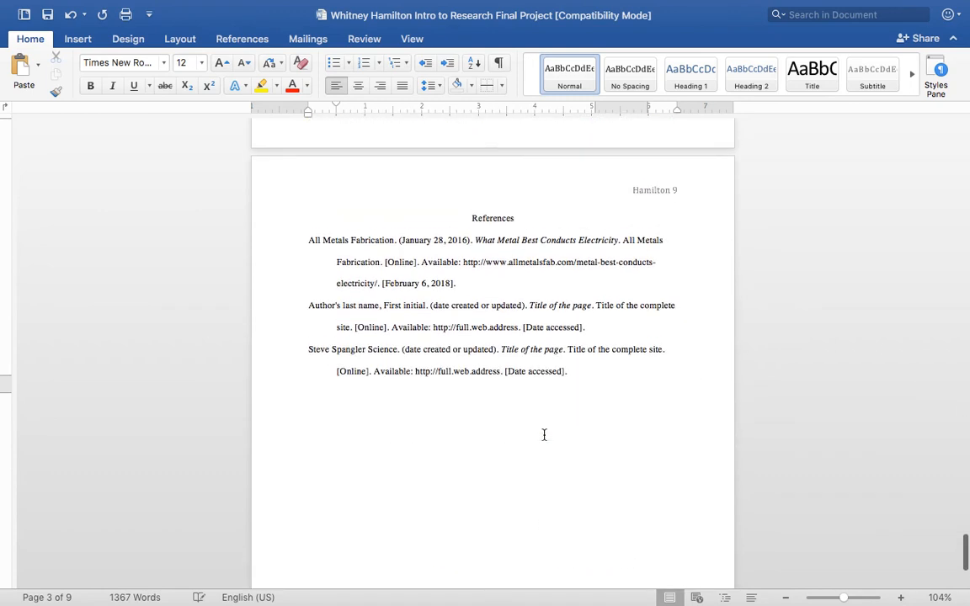
{"action": "left_click_drag", "start_coordinate": [570, 377], "coordinate": [298, 249]}
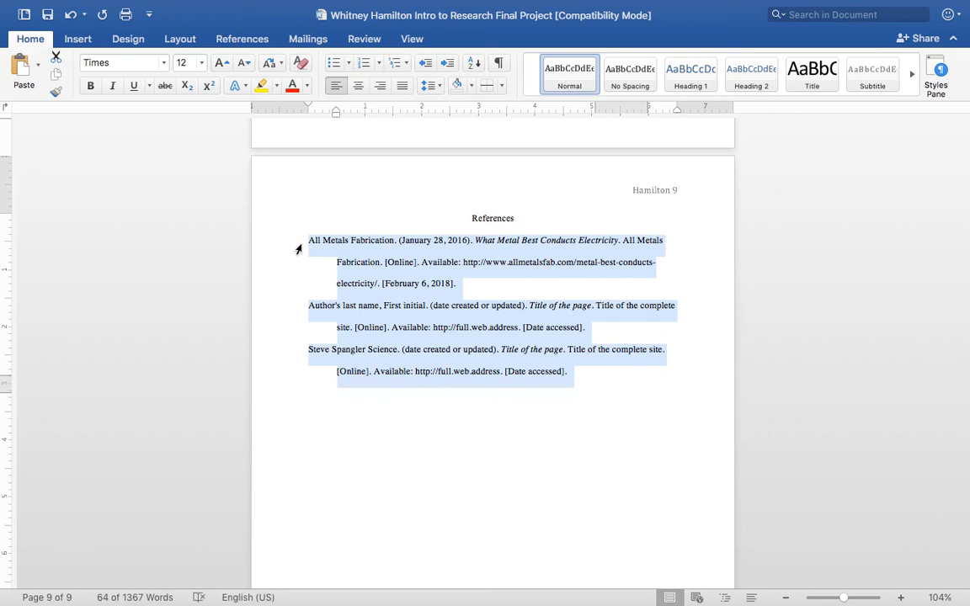
{"action": "left_click", "coordinate": [510, 337]}
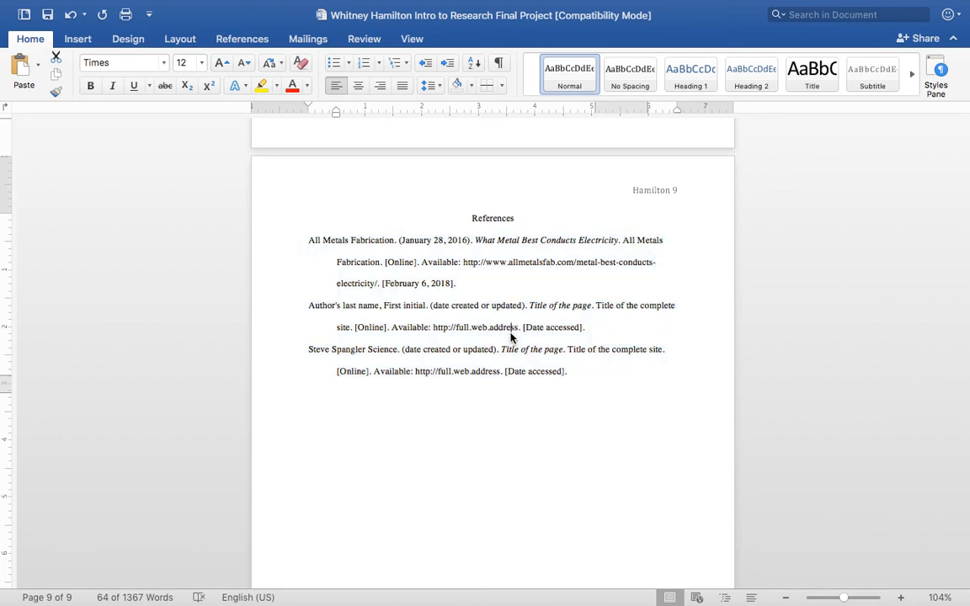
{"action": "scroll", "coordinate": [510, 335], "scroll_direction": "up", "scroll_amount": 1}
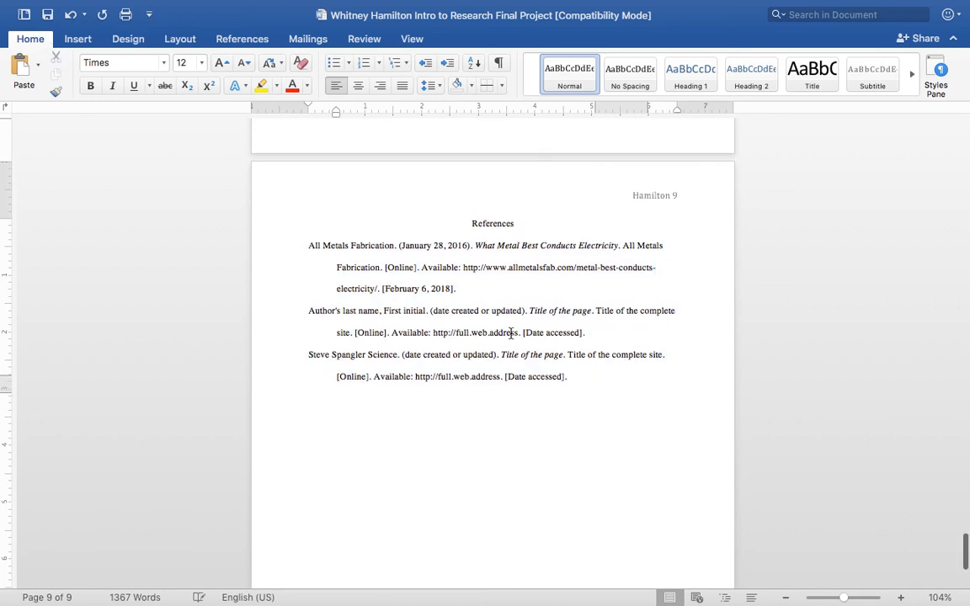
Compare the All Metals Fabrication reference entry with its in-text citation in the Introduction and look through the pages to the Discussion section.
{"action": "left_click_drag", "start_coordinate": [446, 288], "coordinate": [309, 254]}
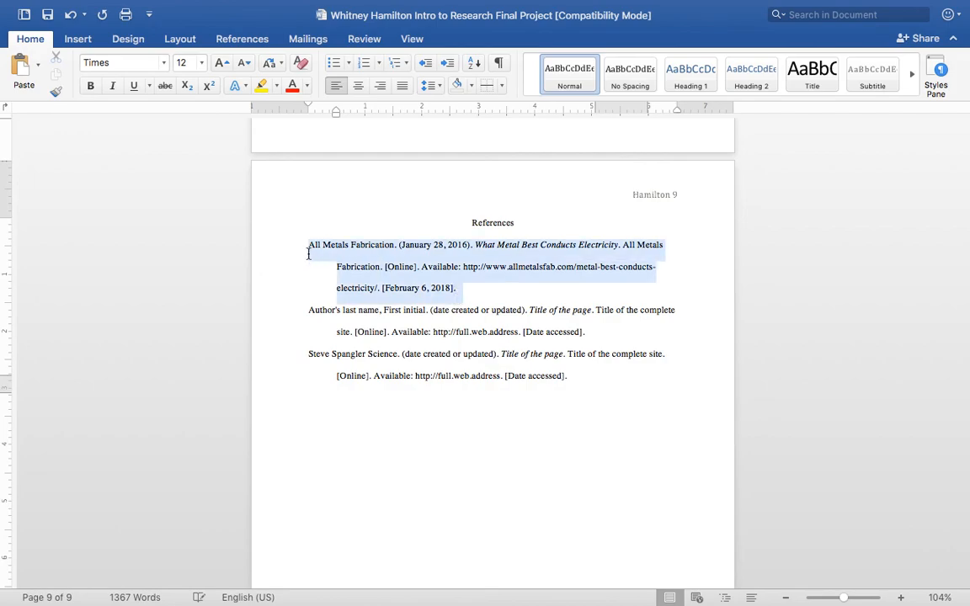
{"action": "scroll", "coordinate": [665, 357], "scroll_direction": "up", "scroll_amount": 15}
{"action": "scroll", "coordinate": [668, 361], "scroll_direction": "up", "scroll_amount": 20}
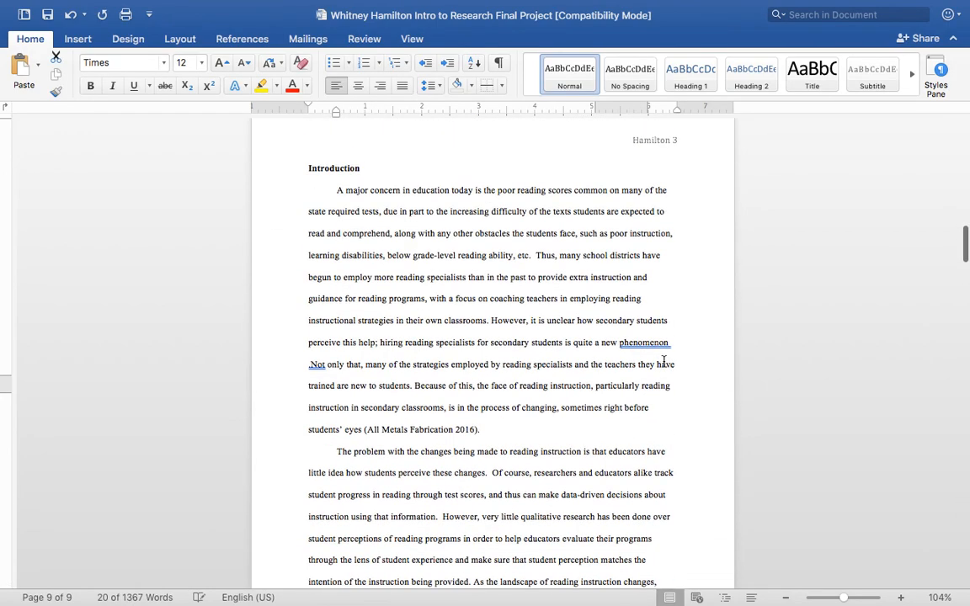
{"action": "scroll", "coordinate": [483, 327], "scroll_direction": "down", "scroll_amount": 20}
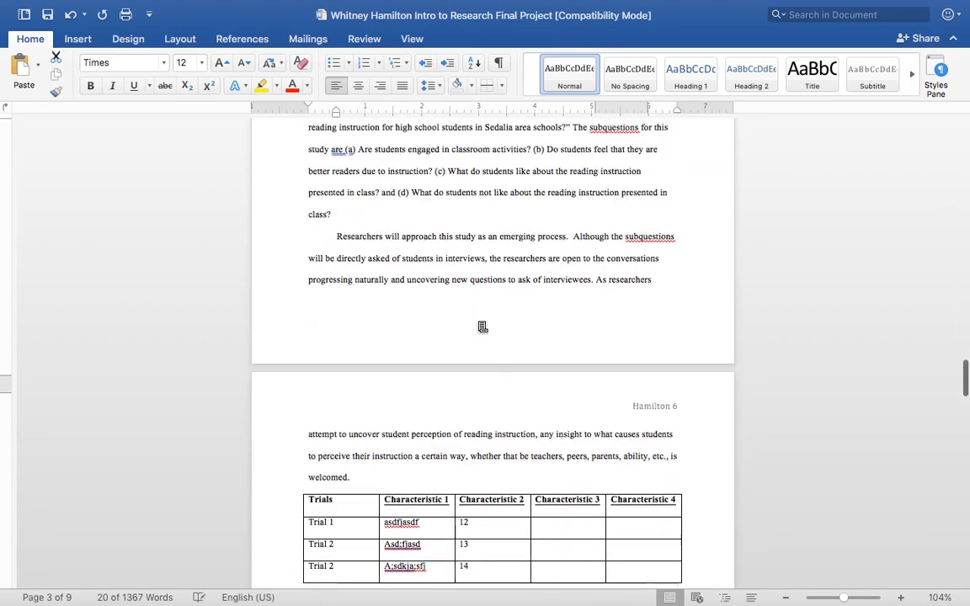
{"action": "scroll", "coordinate": [483, 327], "scroll_direction": "down", "scroll_amount": 20}
{"action": "scroll", "coordinate": [478, 322], "scroll_direction": "up", "scroll_amount": 4}
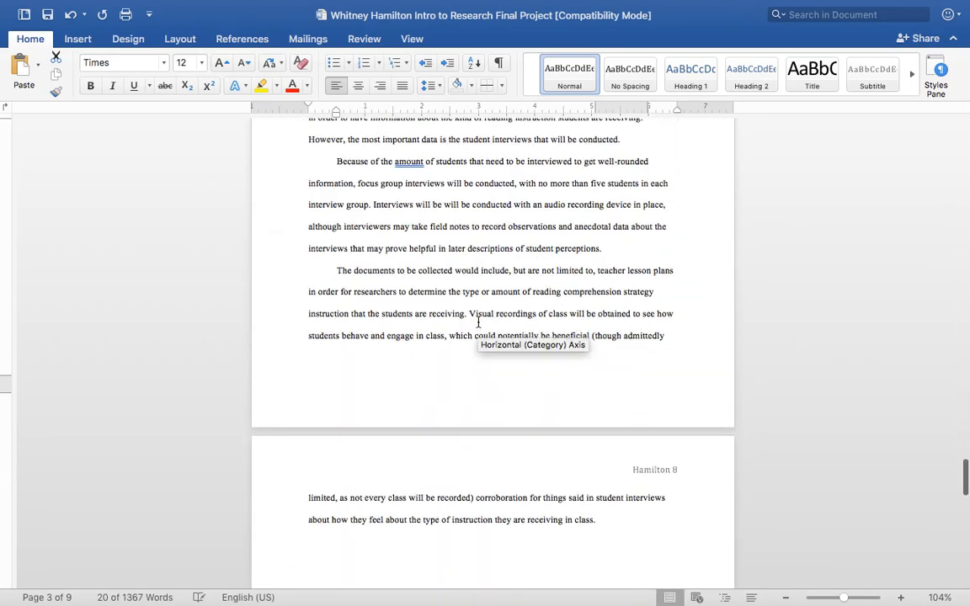
{"action": "scroll", "coordinate": [478, 322], "scroll_direction": "up", "scroll_amount": 4}
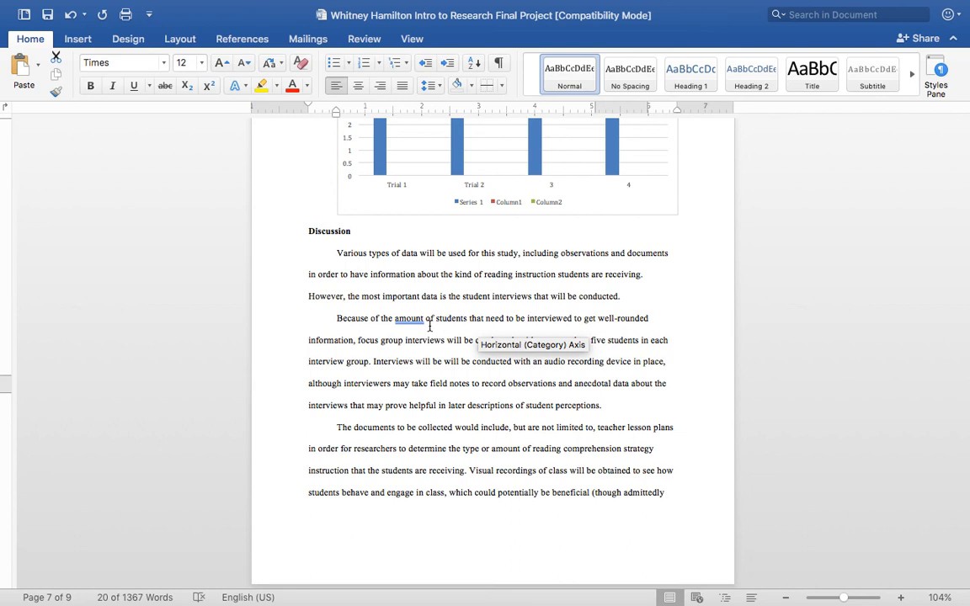
Switch to Chrome and highlight the sentence about glue being a polymer material in the slime page's "How Does It Work" section.
{"action": "mouse_move", "coordinate": [339, 594]}
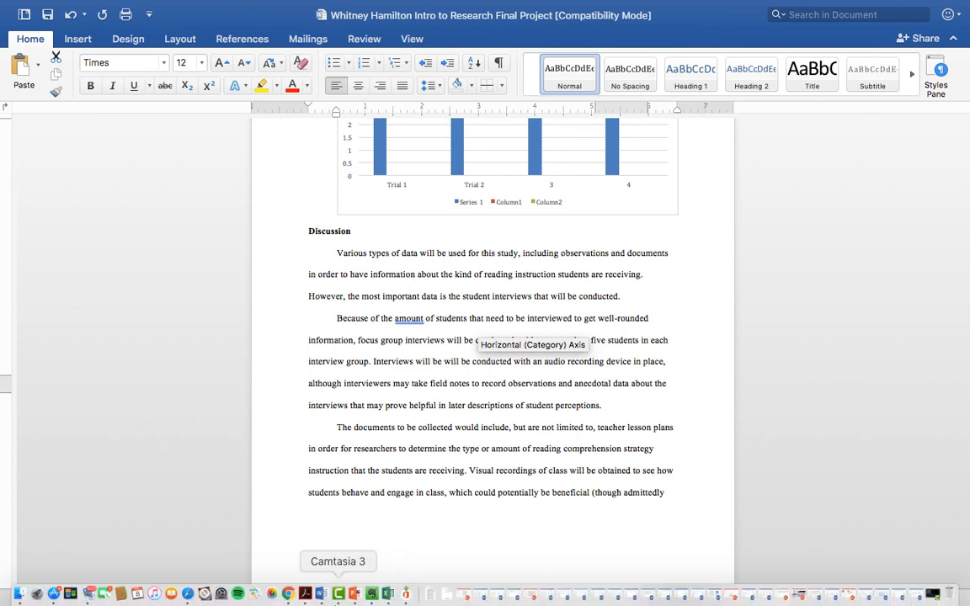
{"action": "left_click", "coordinate": [291, 595]}
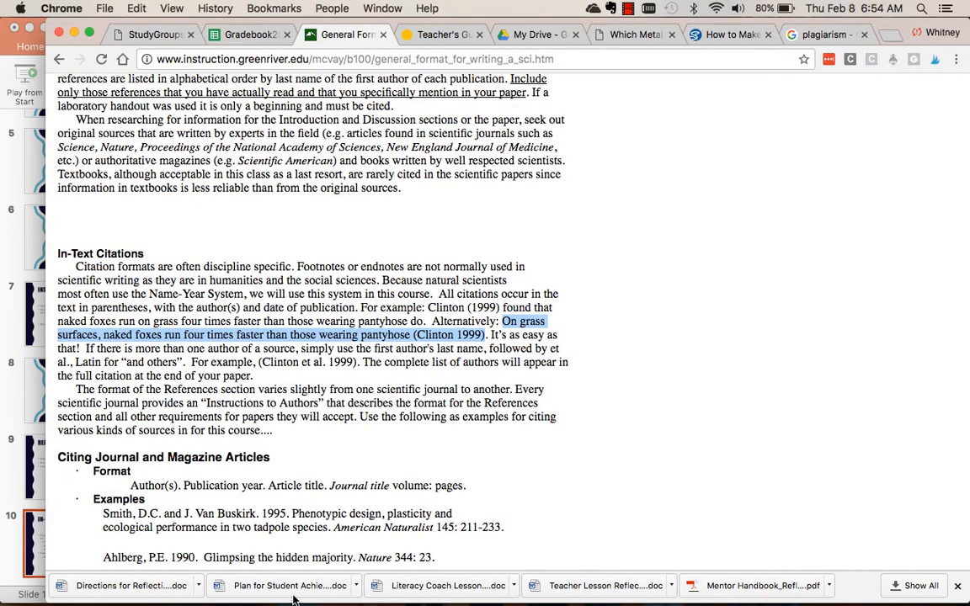
{"action": "left_click", "coordinate": [730, 37]}
{"action": "scroll", "coordinate": [592, 210], "scroll_direction": "up", "scroll_amount": 10}
{"action": "scroll", "coordinate": [592, 210], "scroll_direction": "up", "scroll_amount": 5}
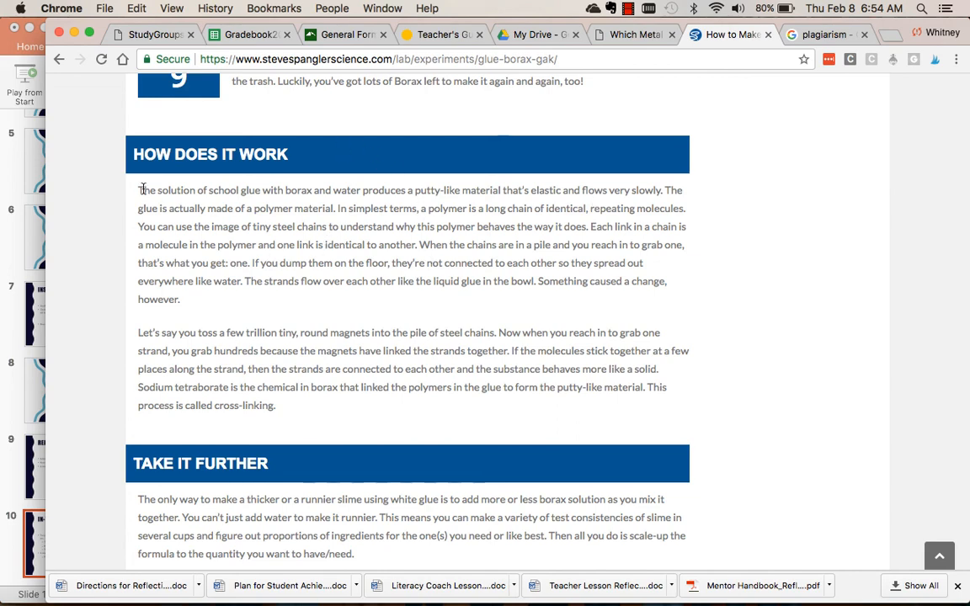
{"action": "left_click_drag", "start_coordinate": [139, 190], "coordinate": [334, 212]}
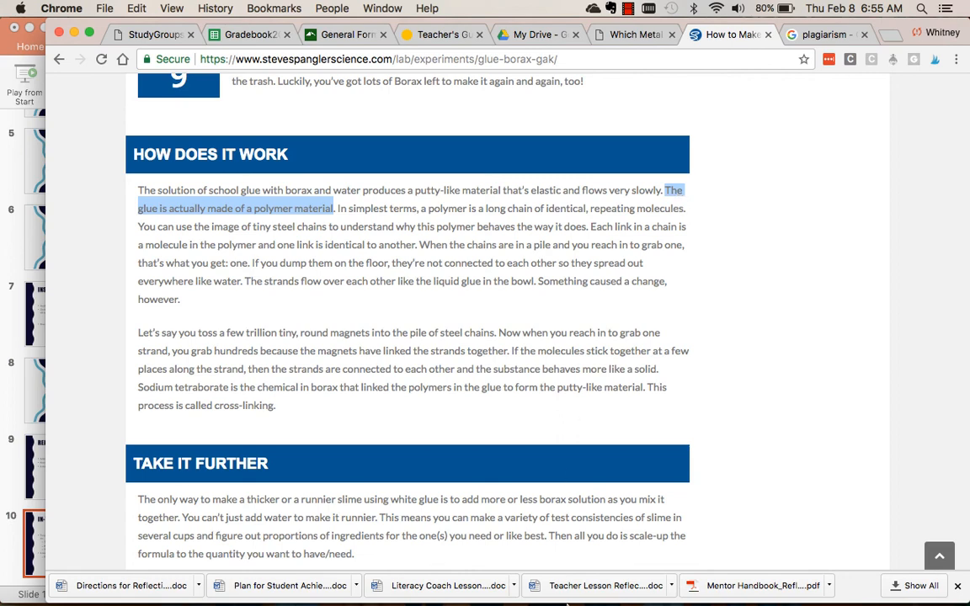
Switch back to Word and insert "The glue used for slime is actually a polymer material which means.." at the start of the Discussion's first paragraph.
{"action": "mouse_move", "coordinate": [534, 601]}
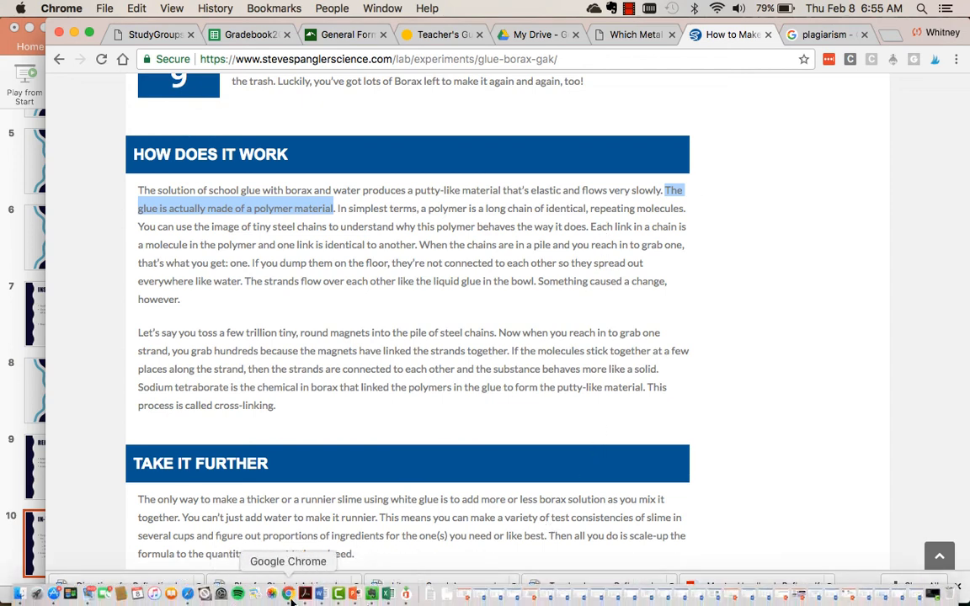
{"action": "left_click", "coordinate": [321, 594]}
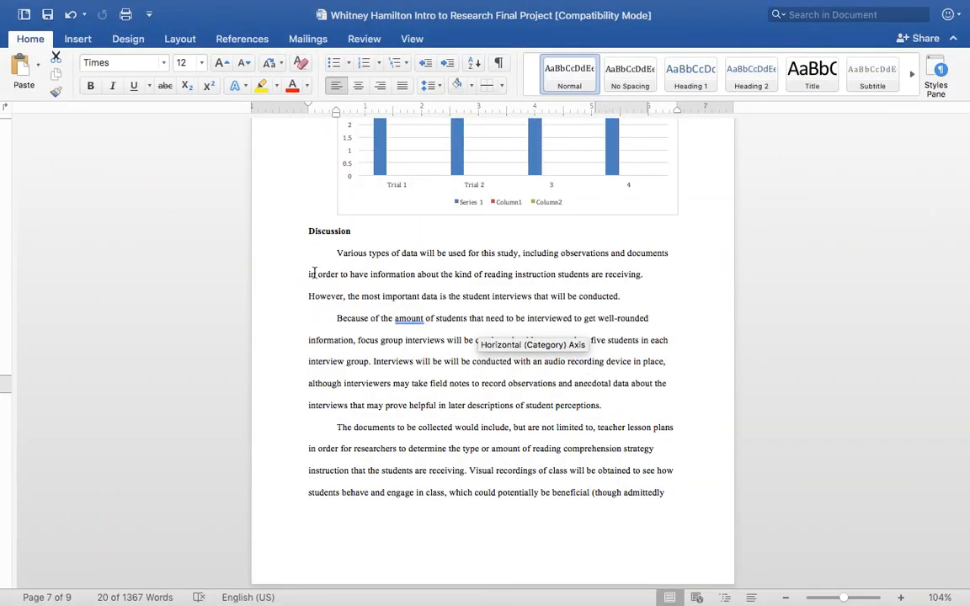
{"action": "left_click", "coordinate": [338, 253]}
{"action": "type", "text": "The glue u"}
{"action": "type", "text": "sed for sli"}
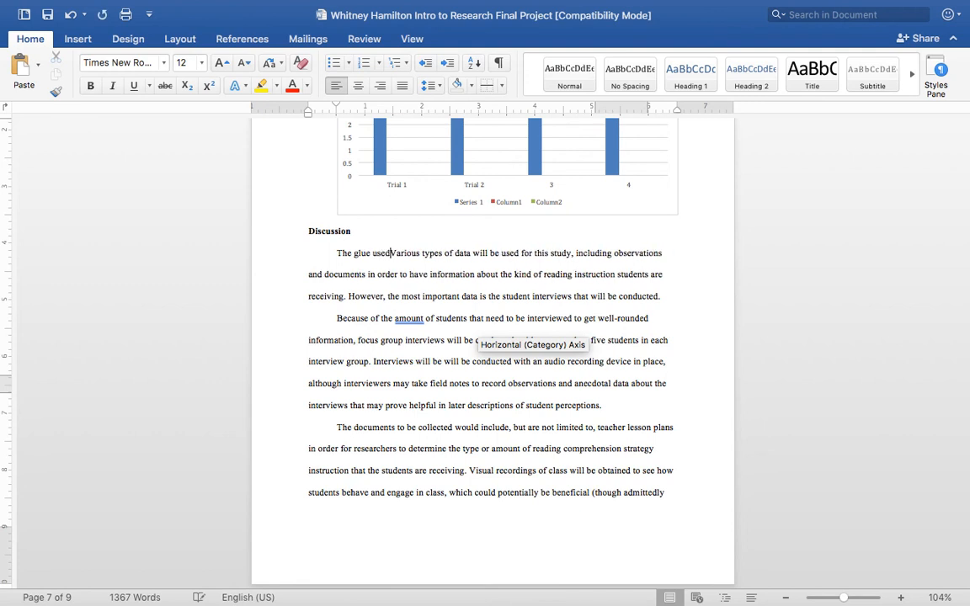
{"action": "type", "text": "me is "}
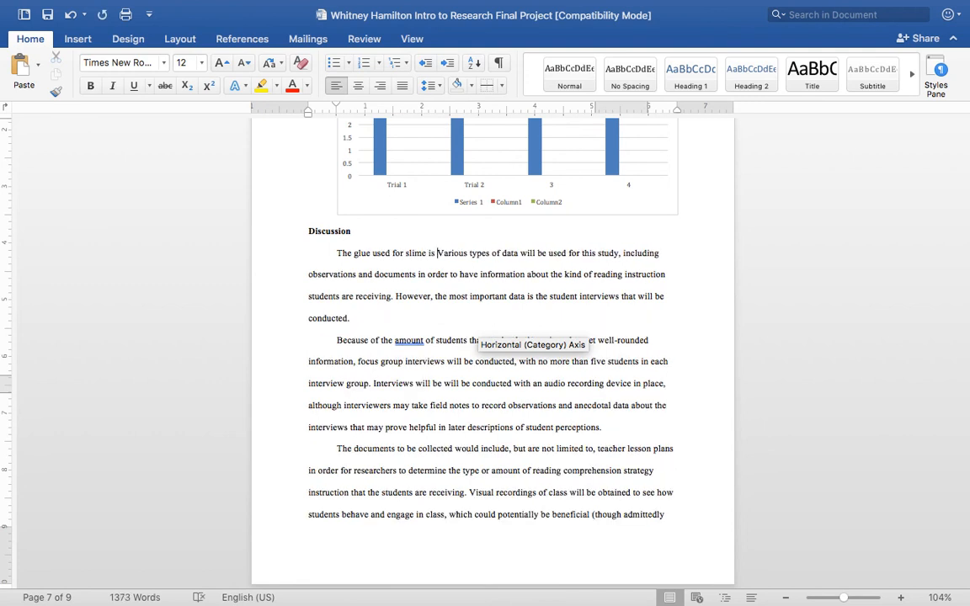
{"action": "type", "text": "actually a pl"}
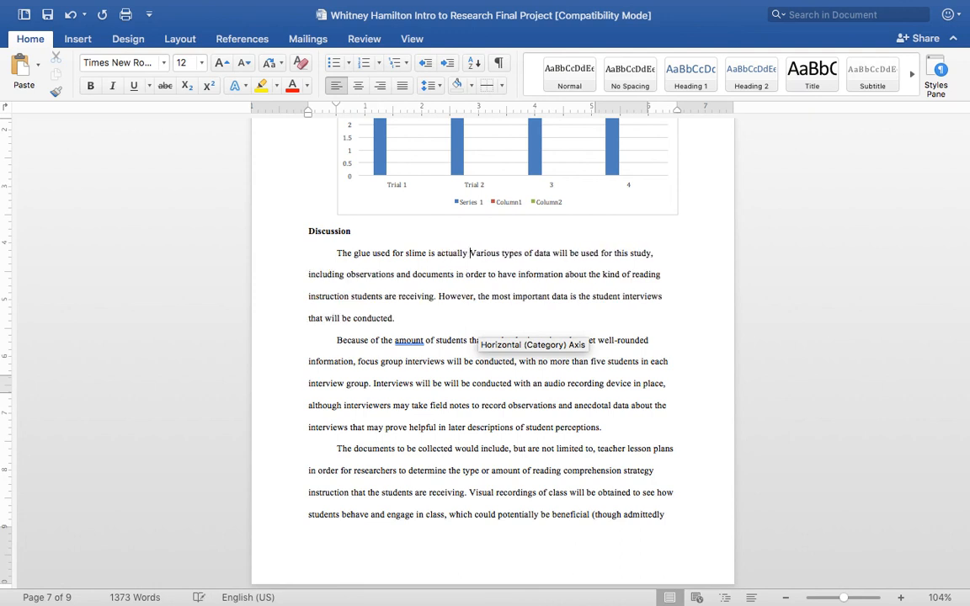
{"action": "key", "text": "BackSpace"}
{"action": "type", "text": "olymer materical"}
{"action": "key", "text": "BackSpace"}
{"action": "key", "text": "BackSpace"}
{"action": "key", "text": "BackSpace"}
{"action": "type", "text": "al which means.."}
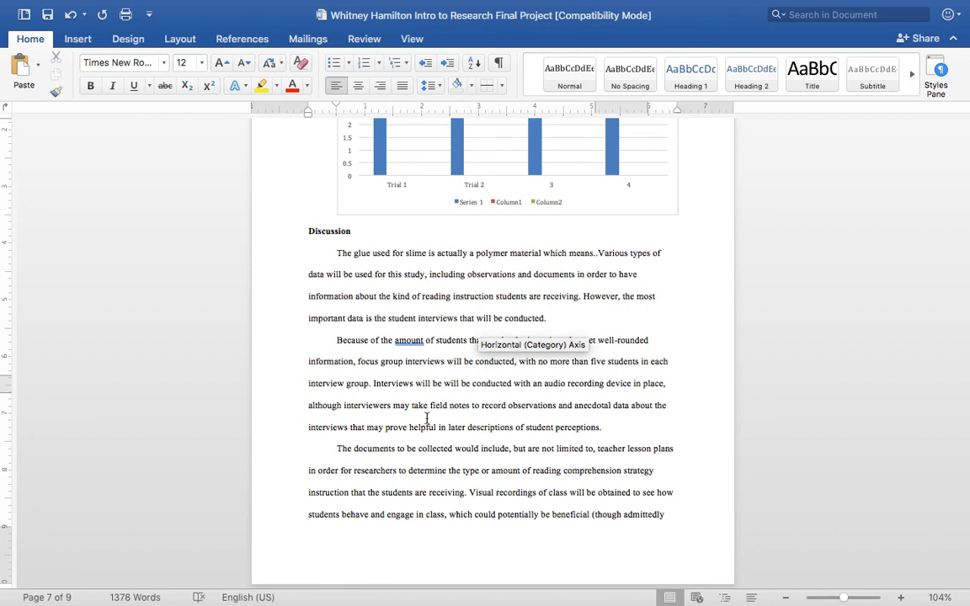
Replace the two dots after "which means" in the Discussion's new sentence with the in-text citation "(Steve Spanger Science 2018)".
{"action": "mouse_move", "coordinate": [430, 604]}
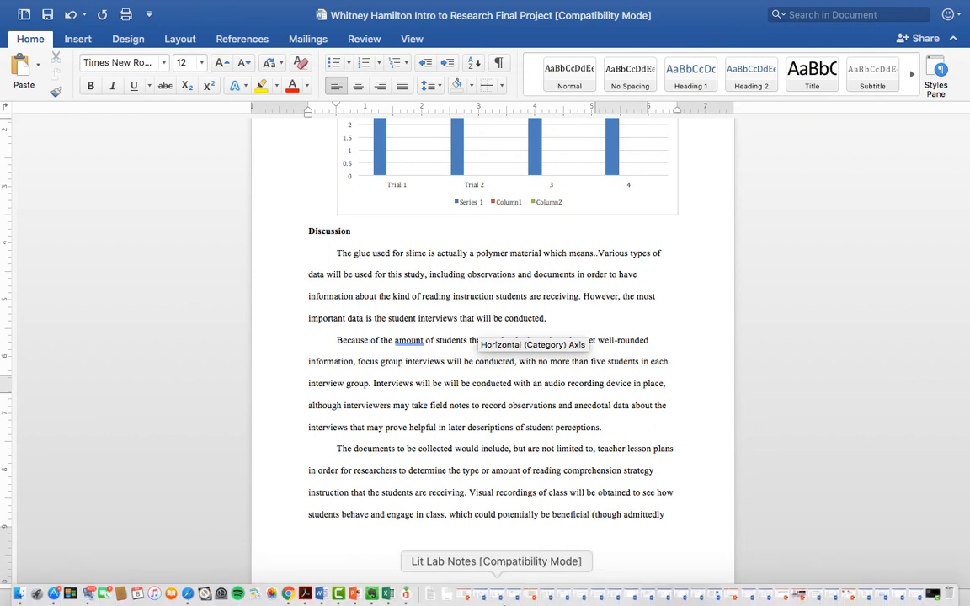
{"action": "key", "text": "BackSpace"}
{"action": "key", "text": "BackSpace"}
{"action": "type", "text": "(S"}
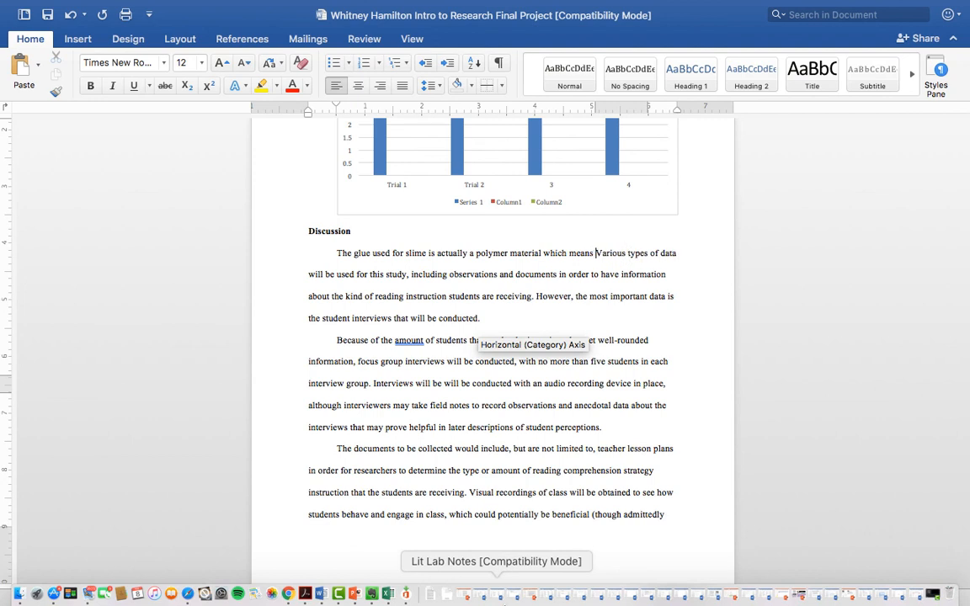
{"action": "type", "text": "teve sp"}
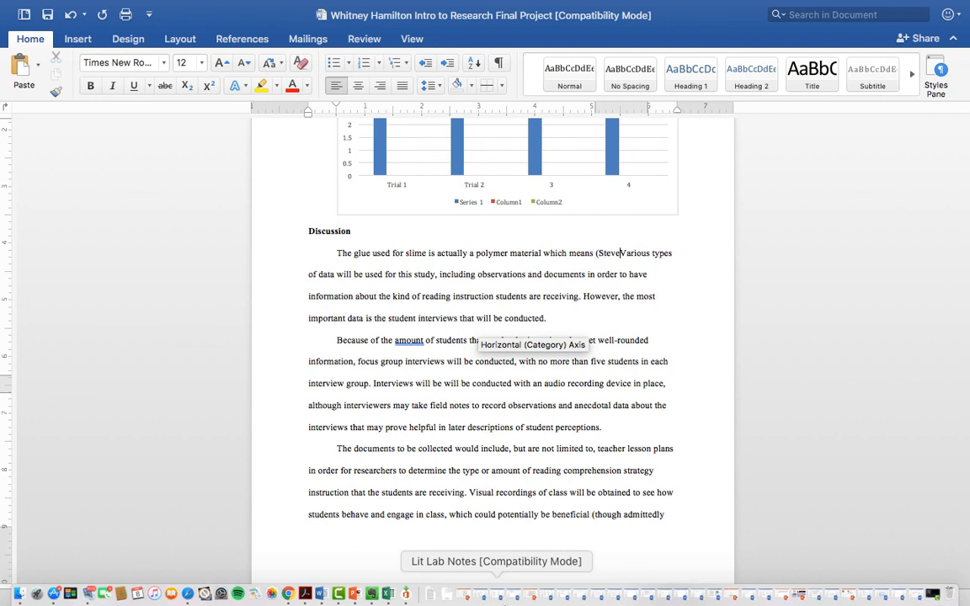
{"action": "key", "text": "BackSpace"}
{"action": "key", "text": "BackSpace"}
{"action": "type", "text": "Spa"}
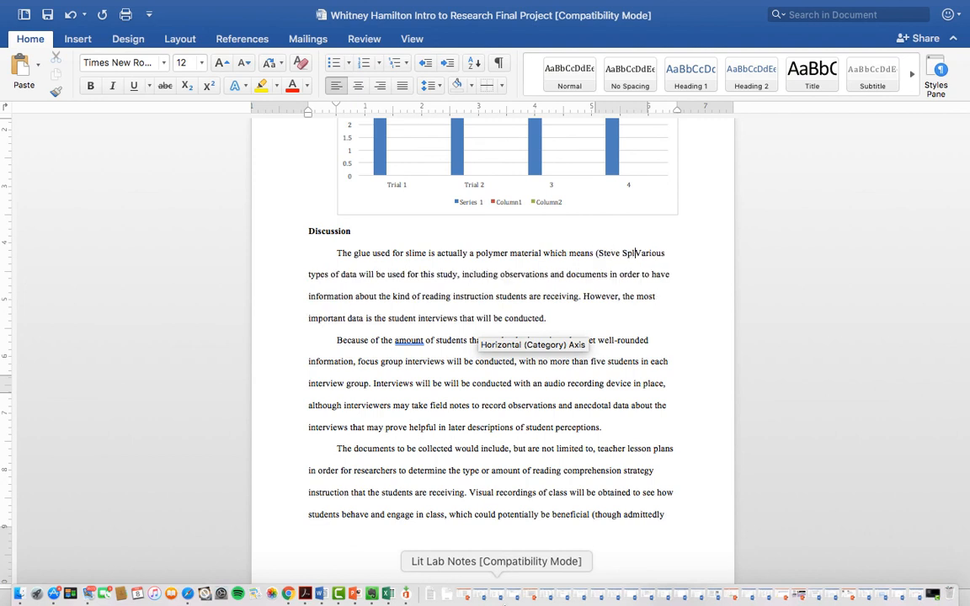
{"action": "type", "text": "ngler"}
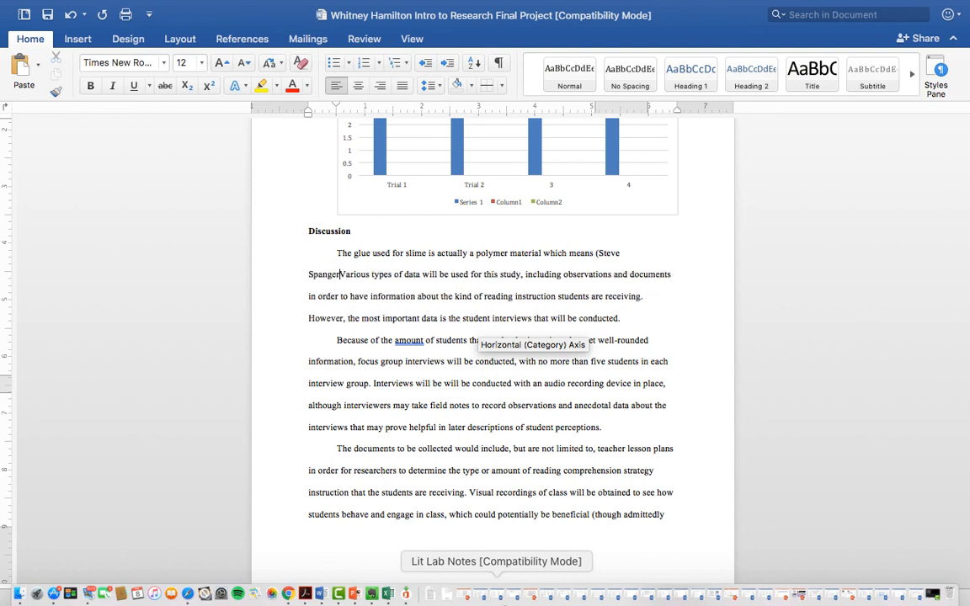
{"action": "type", "text": " Sc"}
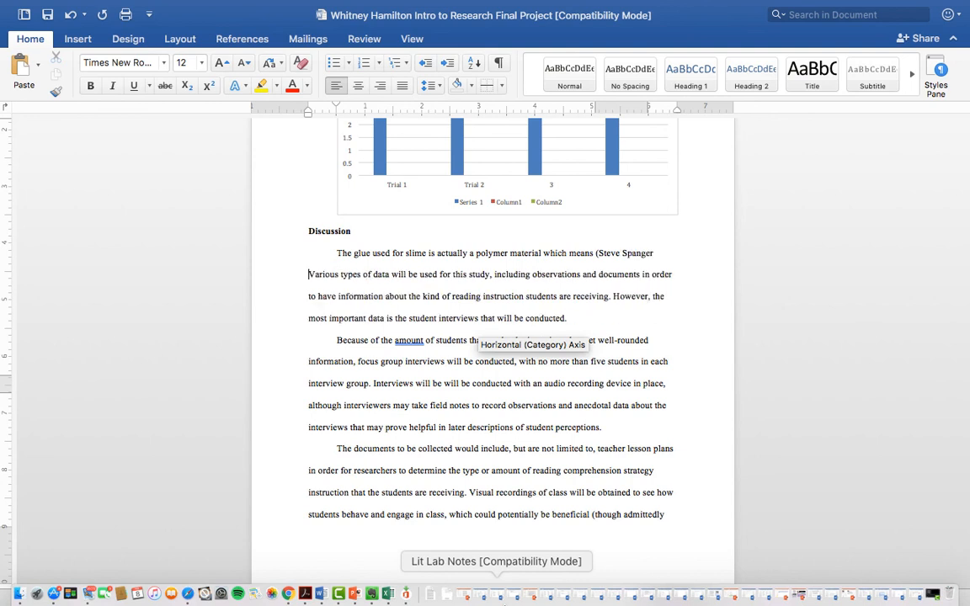
{"action": "type", "text": "ience"}
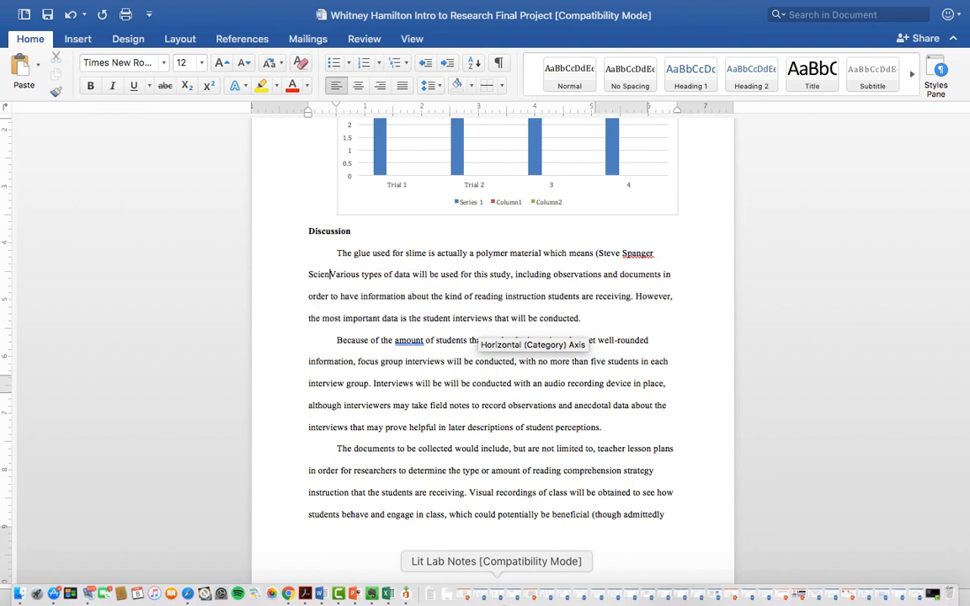
{"action": "type", "text": " 2018"}
{"action": "type", "text": ")."}
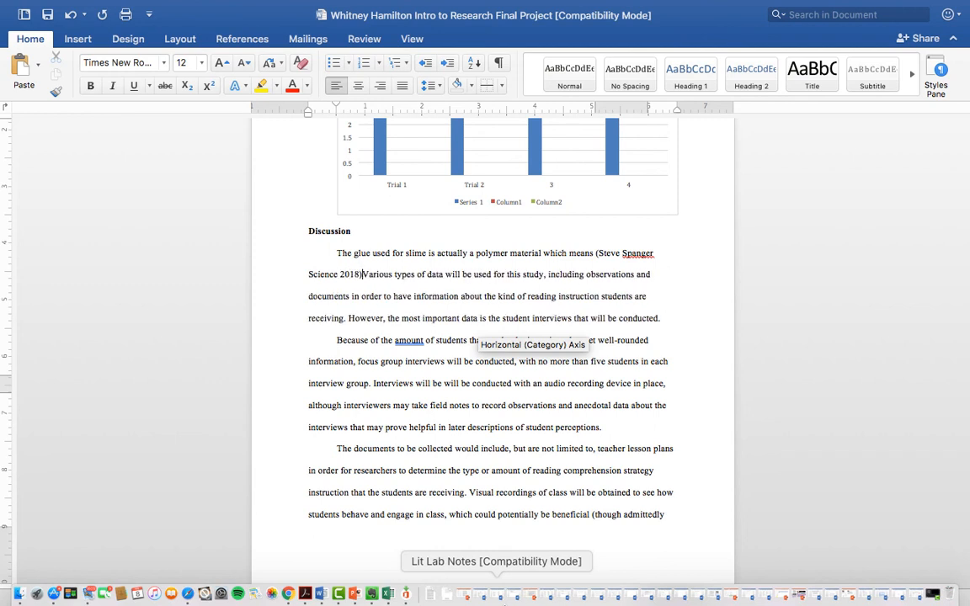